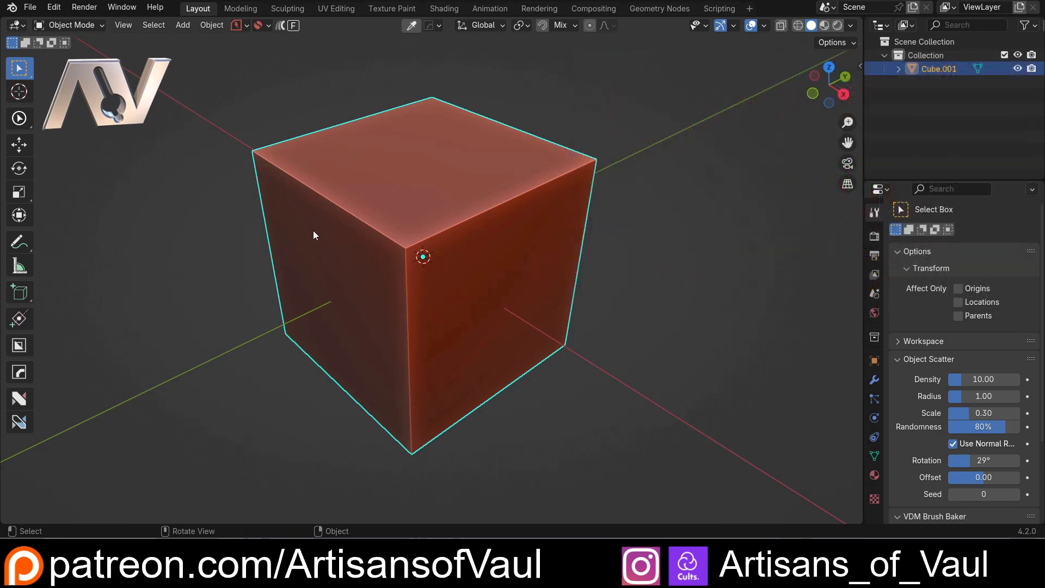
Start the nSolve tool on the cube to edit its mesh
{"action": "left_click", "coordinate": [19, 399]}
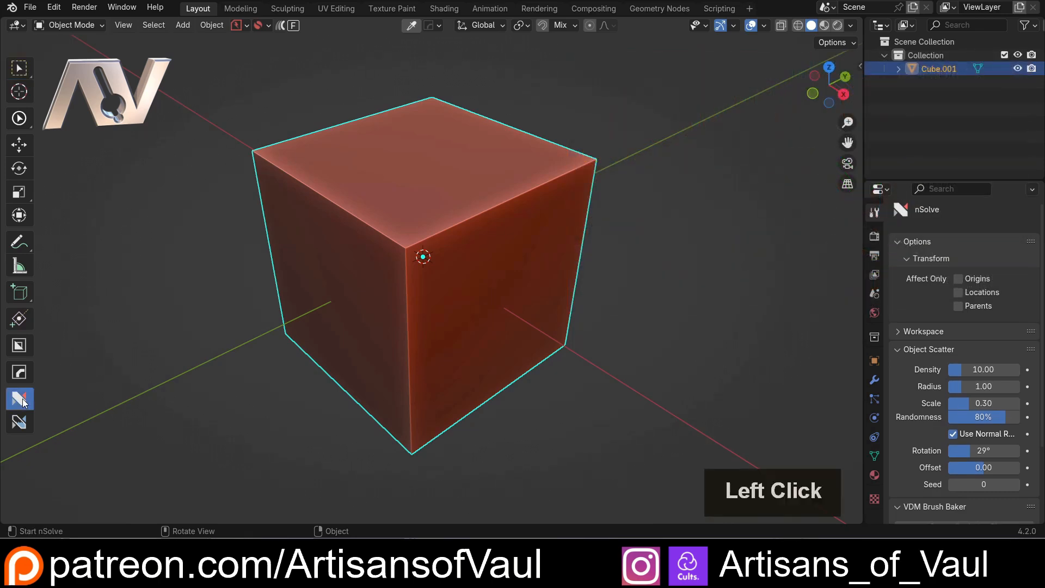
{"action": "left_click", "coordinate": [422, 263]}
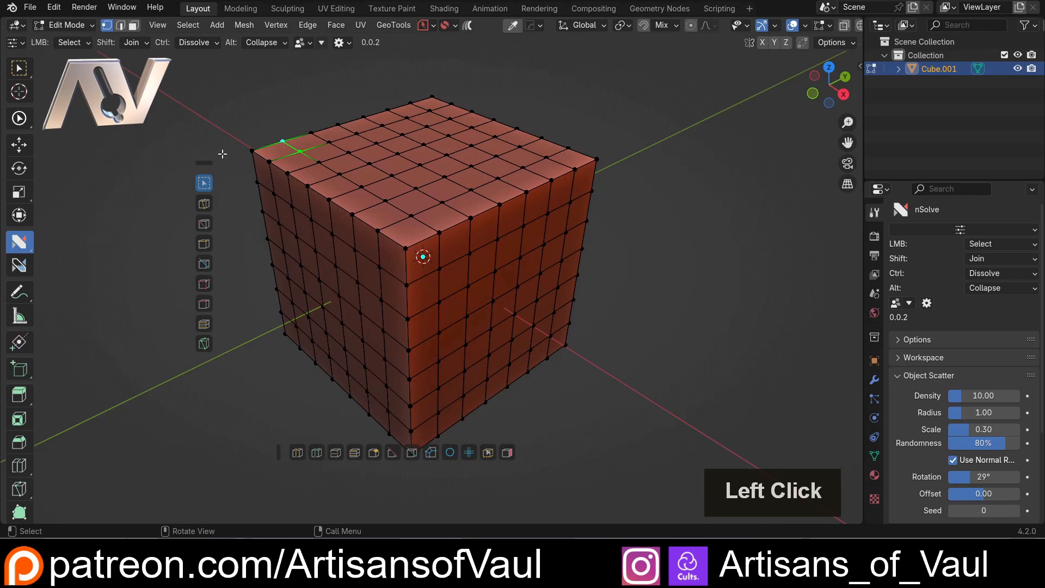
Enlarge the floating vertical nSolve tool strip and move it higher in the viewport
{"action": "left_click", "coordinate": [206, 162]}
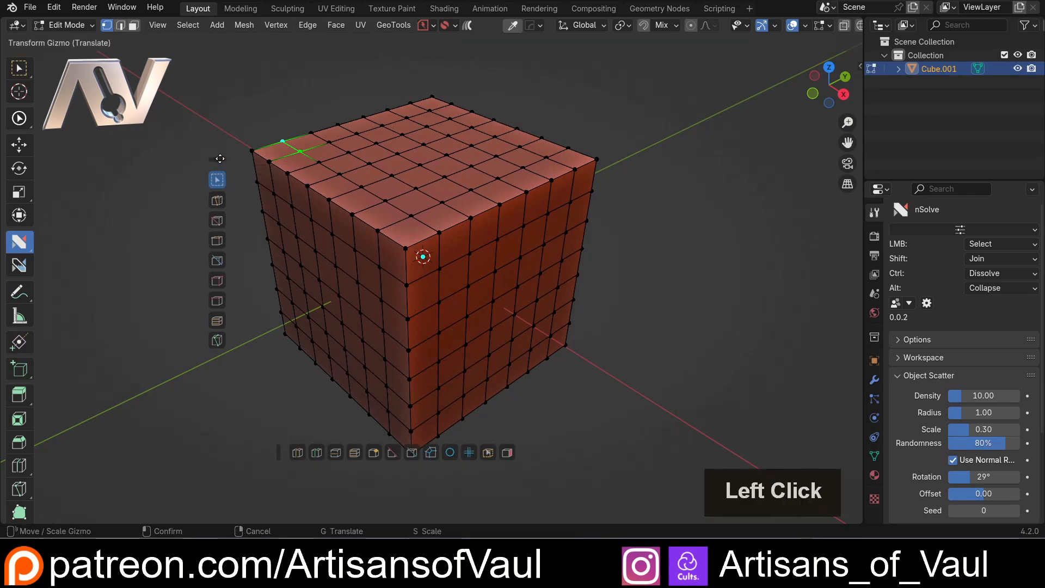
{"action": "key", "text": "s"}
{"action": "left_click", "coordinate": [302, 142]}
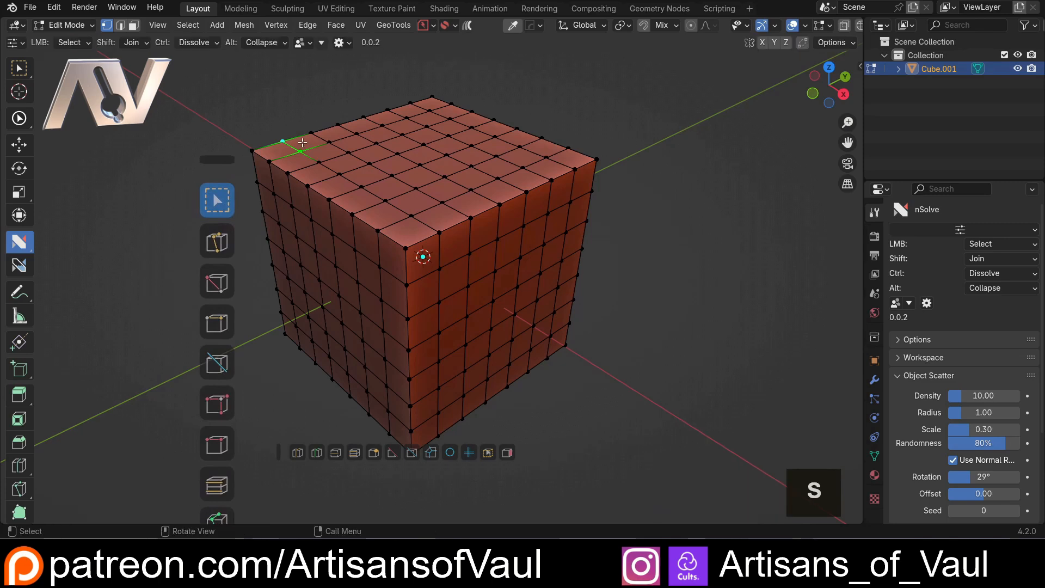
{"action": "left_click_drag", "start_coordinate": [217, 160], "coordinate": [210, 76]}
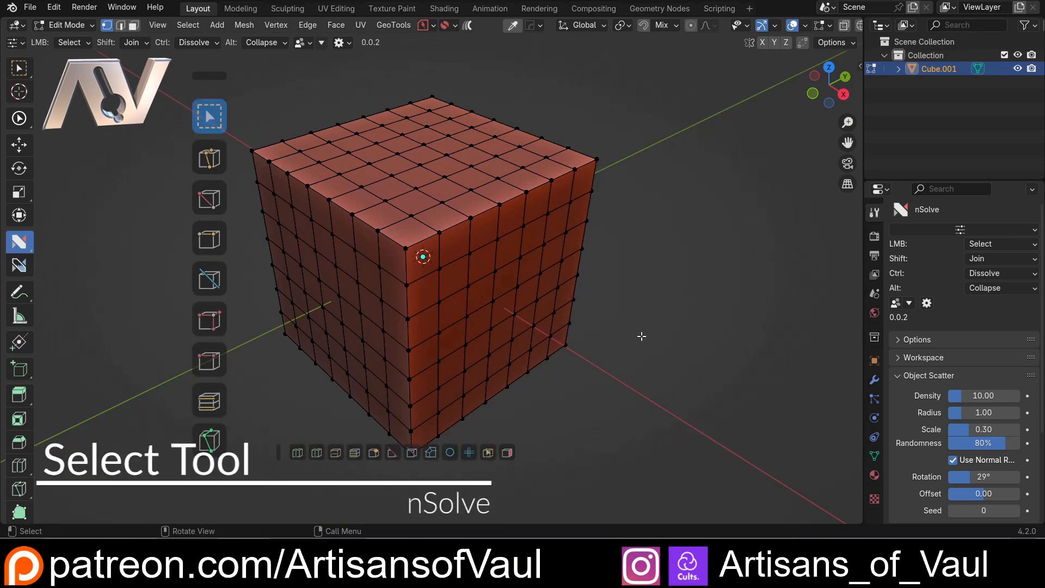
Box-select a block of the cube's vertices in solid shading and again in wireframe, clearing the selection each time
{"action": "middle_click_drag", "start_coordinate": [642, 335], "coordinate": [438, 230]}
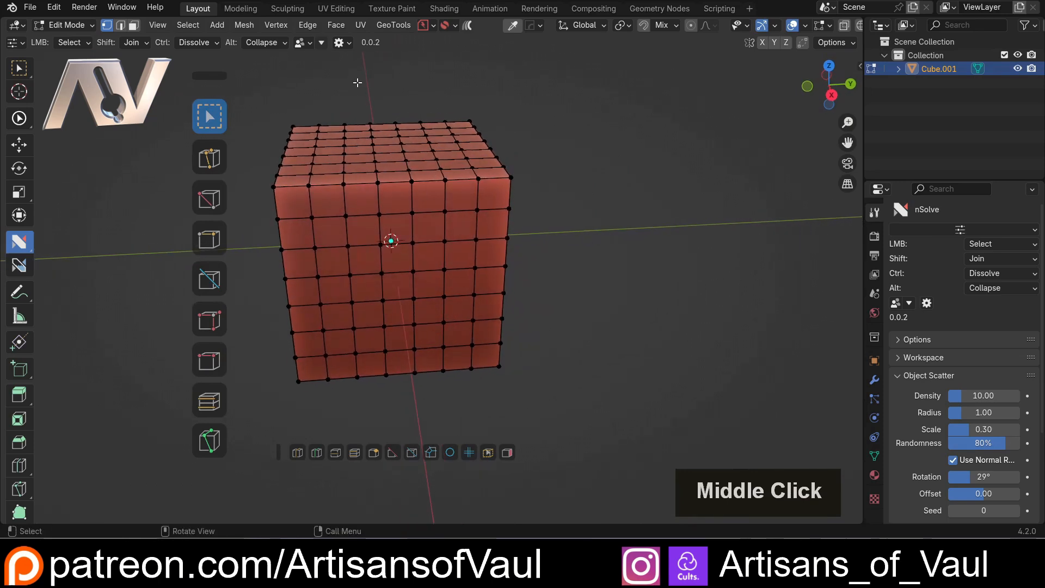
{"action": "left_click_drag", "start_coordinate": [336, 84], "coordinate": [602, 278]}
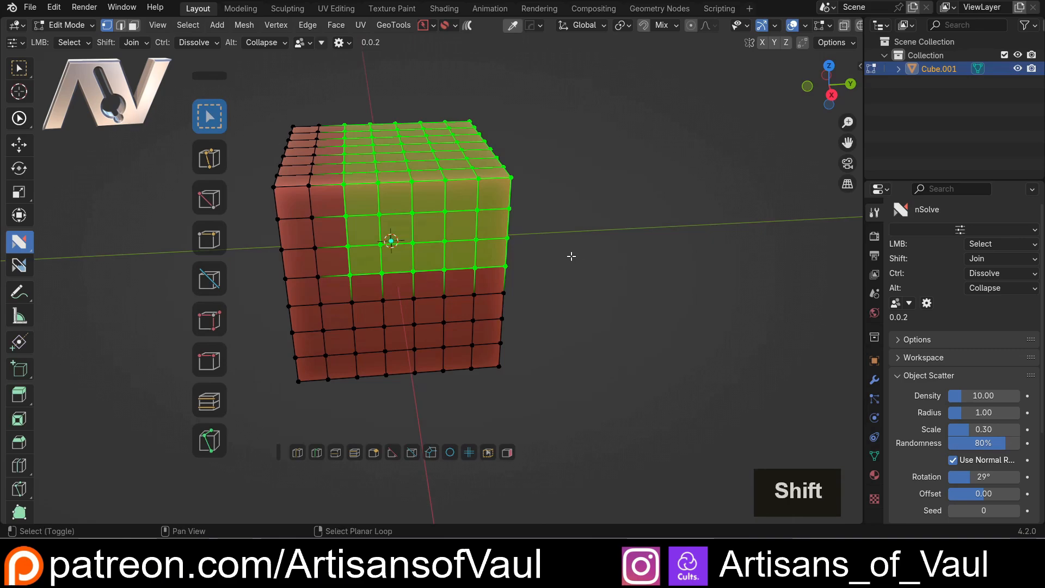
{"action": "key", "text": "shift+z"}
{"action": "middle_click_drag", "start_coordinate": [552, 178], "coordinate": [548, 165]}
{"action": "key", "text": "alt+a"}
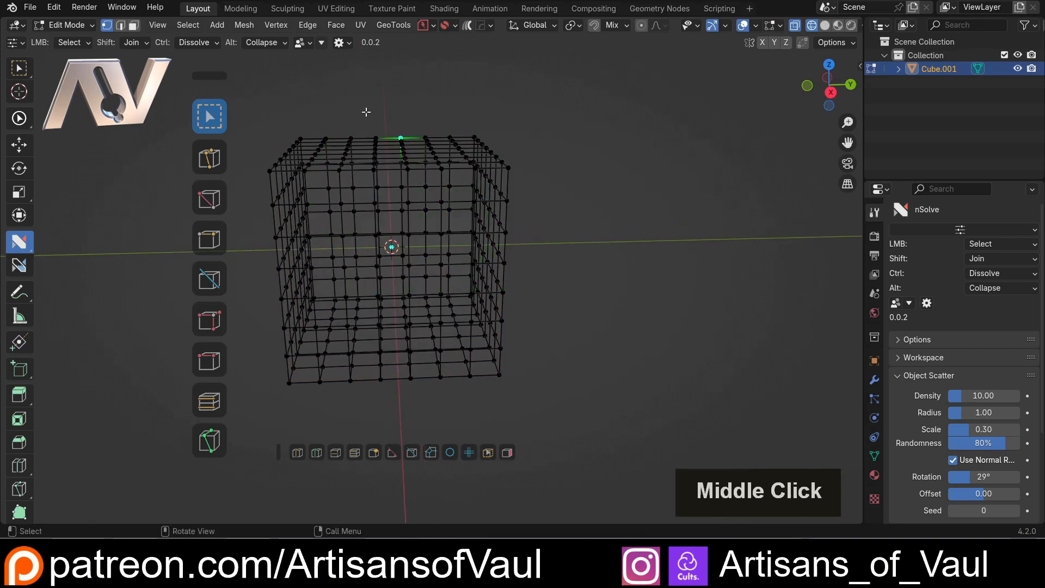
{"action": "left_click_drag", "start_coordinate": [331, 113], "coordinate": [536, 280]}
{"action": "mouse_move", "coordinate": [507, 254]}
{"action": "middle_mouse_down"}
{"action": "mouse_move", "coordinate": [569, 285]}
{"action": "mouse_move", "coordinate": [513, 264]}
{"action": "mouse_move", "coordinate": [528, 228]}
{"action": "mouse_move", "coordinate": [396, 244]}
{"action": "mouse_move", "coordinate": [427, 237]}
{"action": "middle_mouse_up"}
{"action": "key", "text": "shift+z"}
{"action": "left_click", "coordinate": [560, 245]}
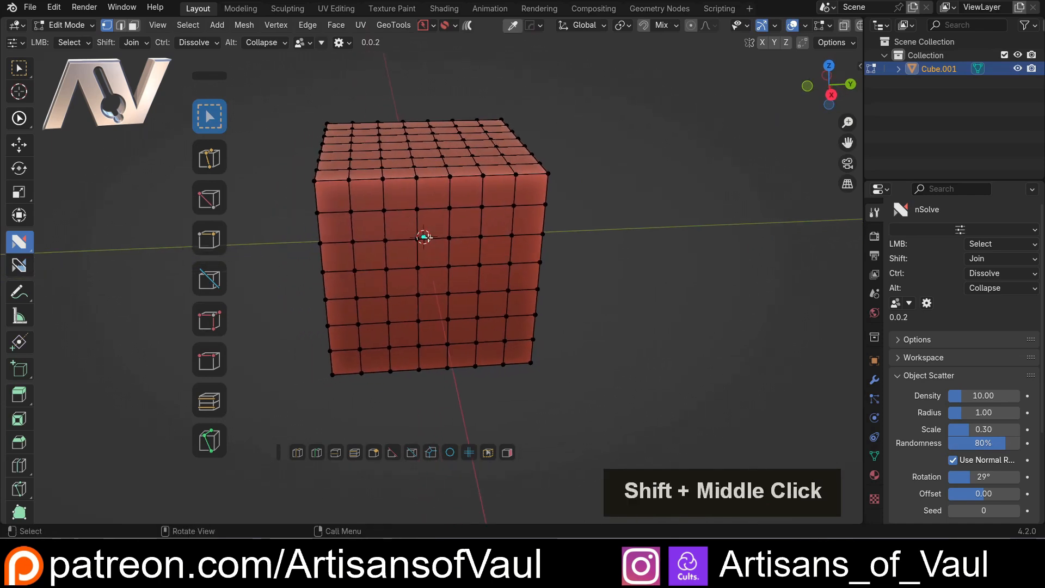
View the cube straight along the X axis, box-select the face's upper-left five-by-five vertices and clear the selection
{"action": "left_click", "coordinate": [831, 96]}
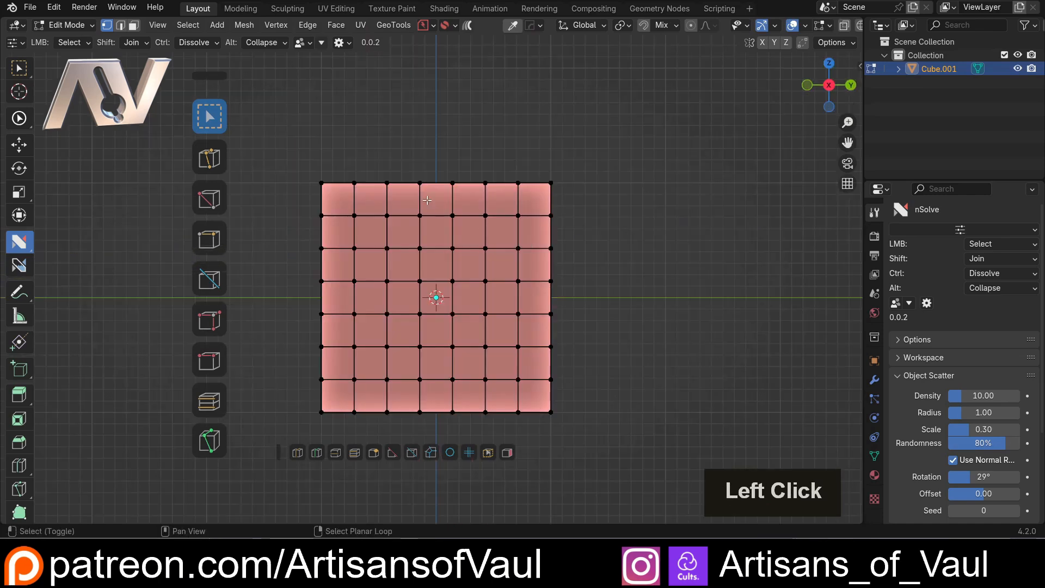
{"action": "scroll", "coordinate": [427, 145], "scroll_direction": "up", "scroll_amount": 2}
{"action": "left_click_drag", "start_coordinate": [285, 88], "coordinate": [481, 275]}
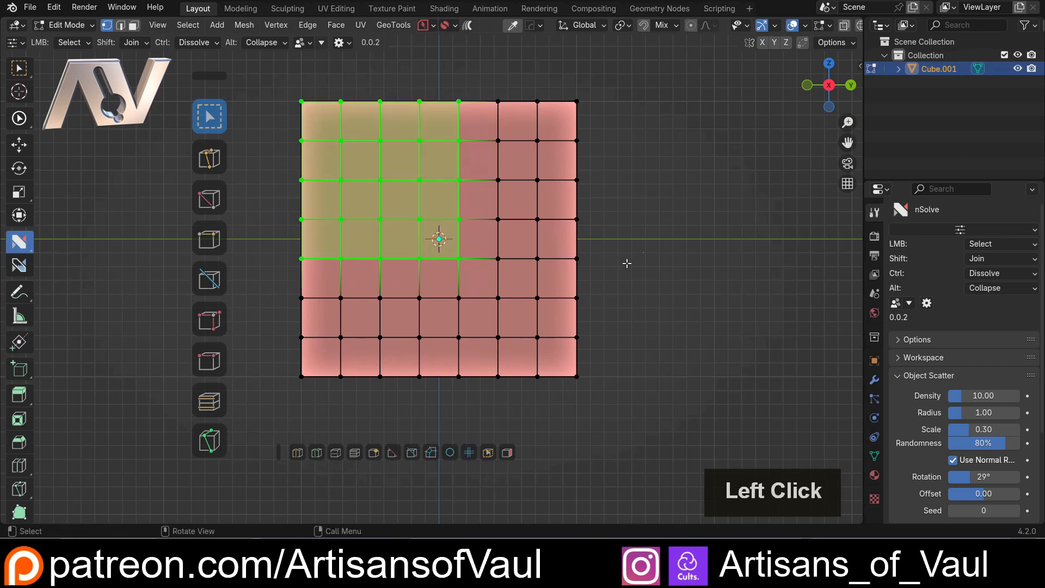
{"action": "left_click", "coordinate": [598, 228]}
Open the nSolve helper and look through its nSolve section, tool switching and nSuite visibility toggle
{"action": "key", "text": "d"}
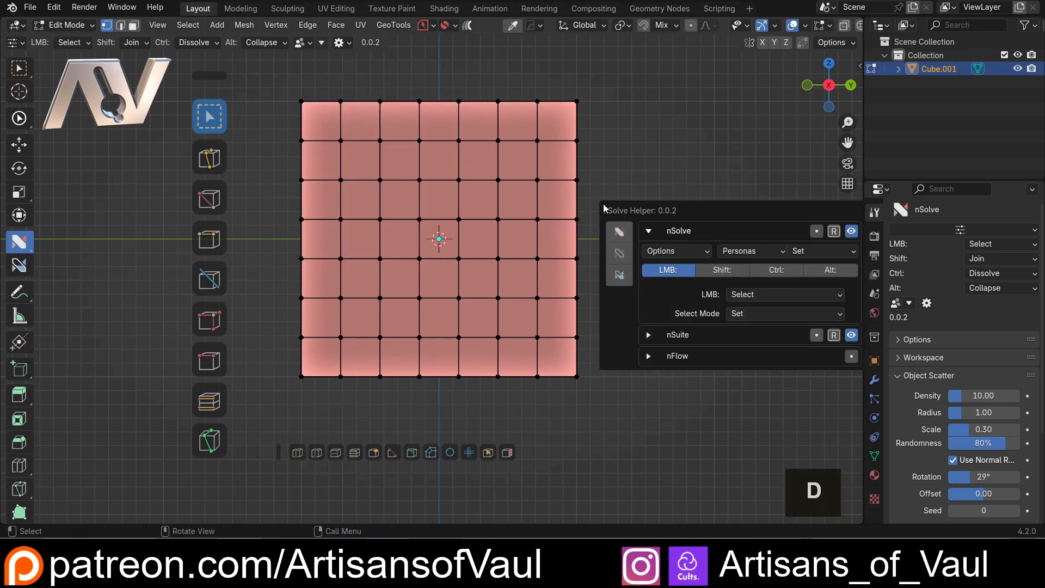
{"action": "left_click", "coordinate": [671, 237]}
{"action": "left_click", "coordinate": [671, 237]}
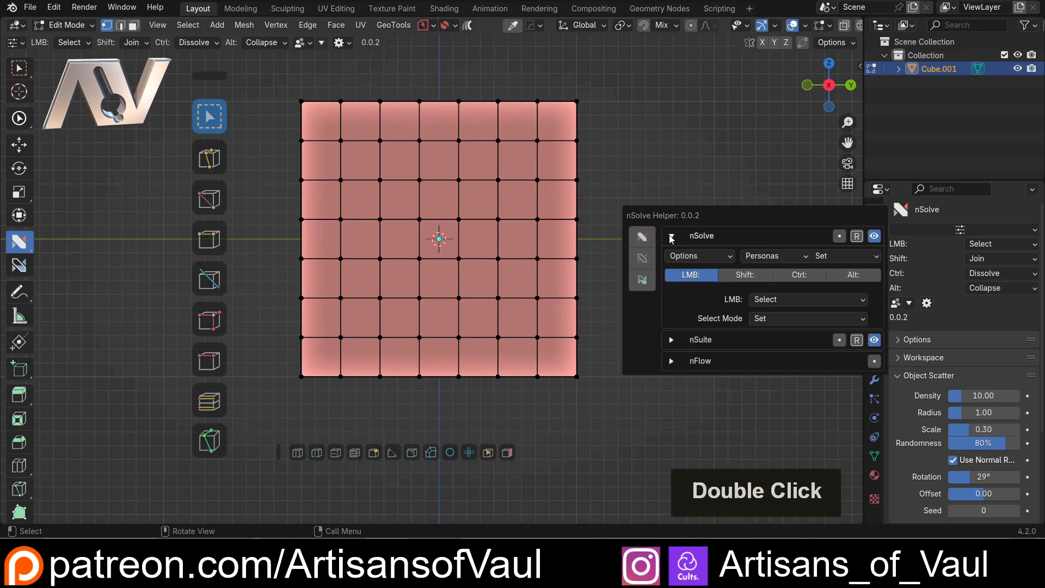
{"action": "left_click", "coordinate": [671, 236]}
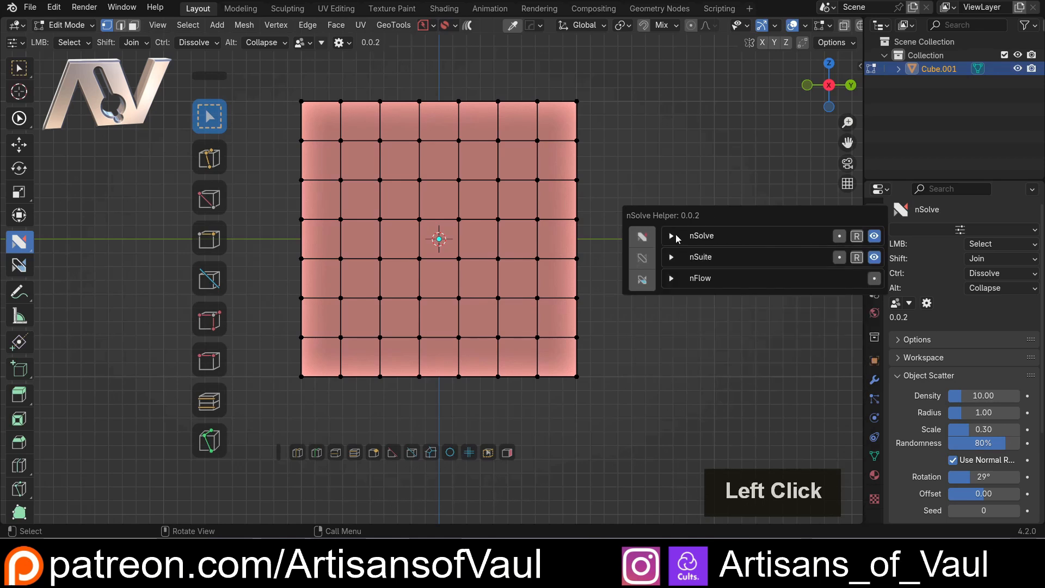
{"action": "left_click", "coordinate": [644, 243]}
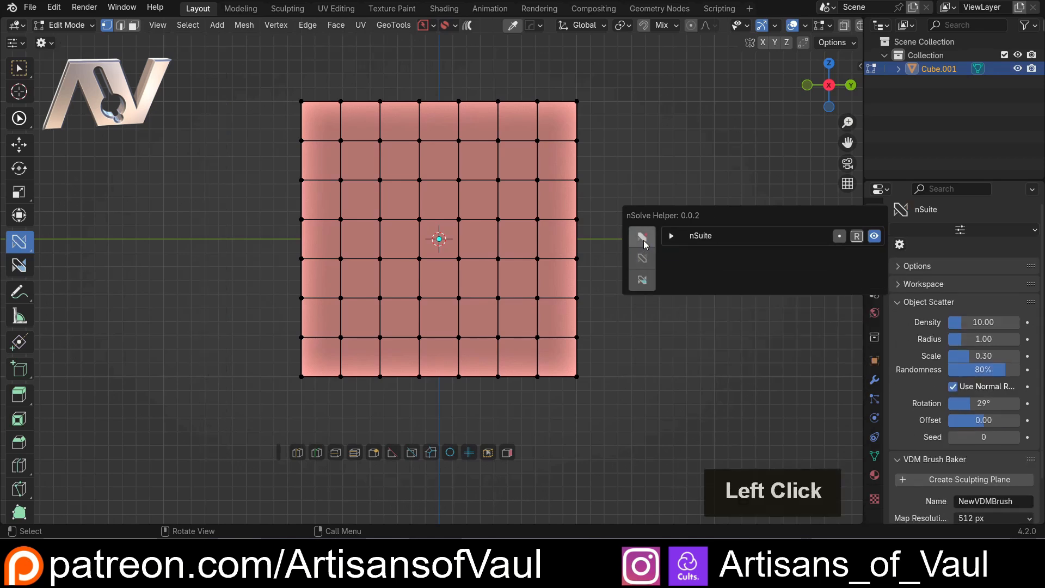
{"action": "left_click", "coordinate": [643, 243]}
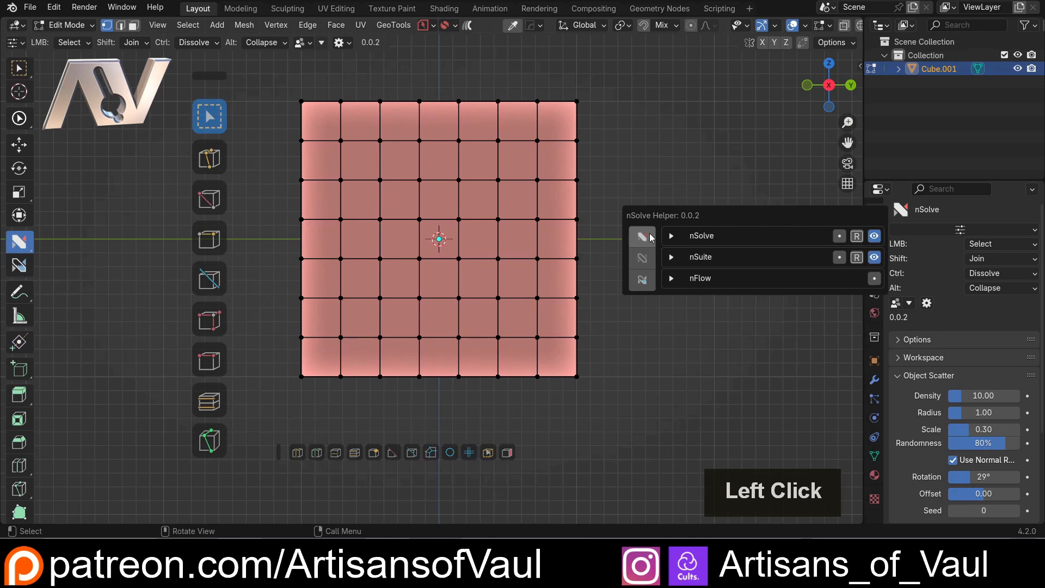
{"action": "double_click", "coordinate": [875, 258]}
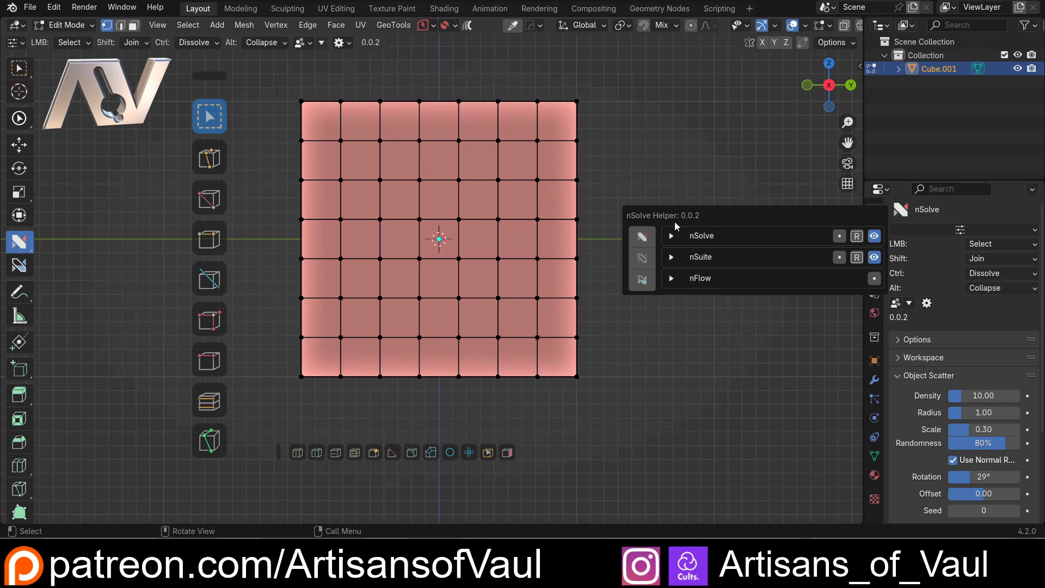
{"action": "left_click", "coordinate": [670, 236]}
{"action": "left_click_drag", "start_coordinate": [700, 214], "coordinate": [667, 162]}
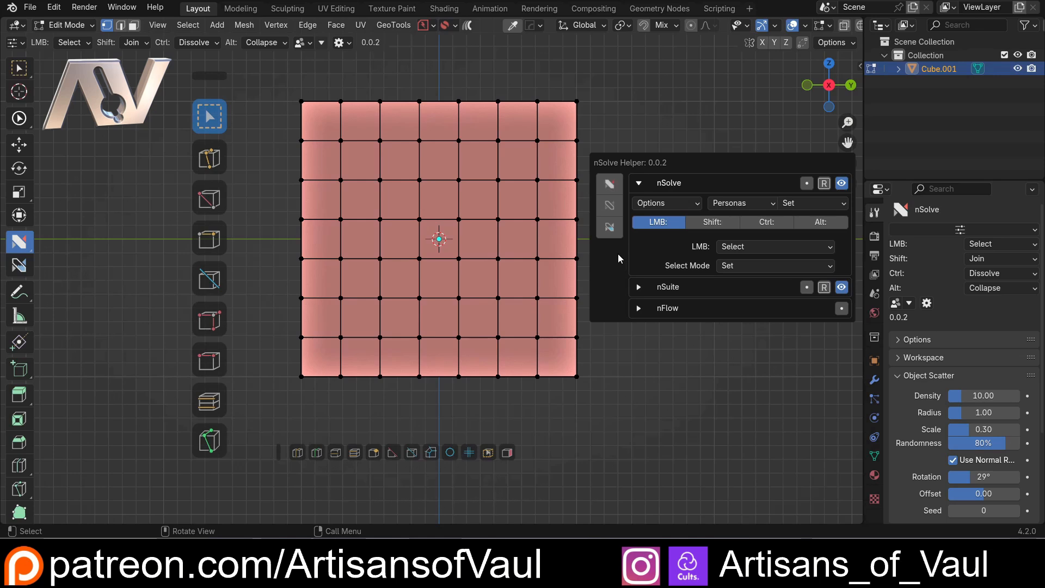
Change the nSolve LMB action to Join in the helper
{"action": "left_click", "coordinate": [765, 249]}
{"action": "left_click", "coordinate": [755, 246]}
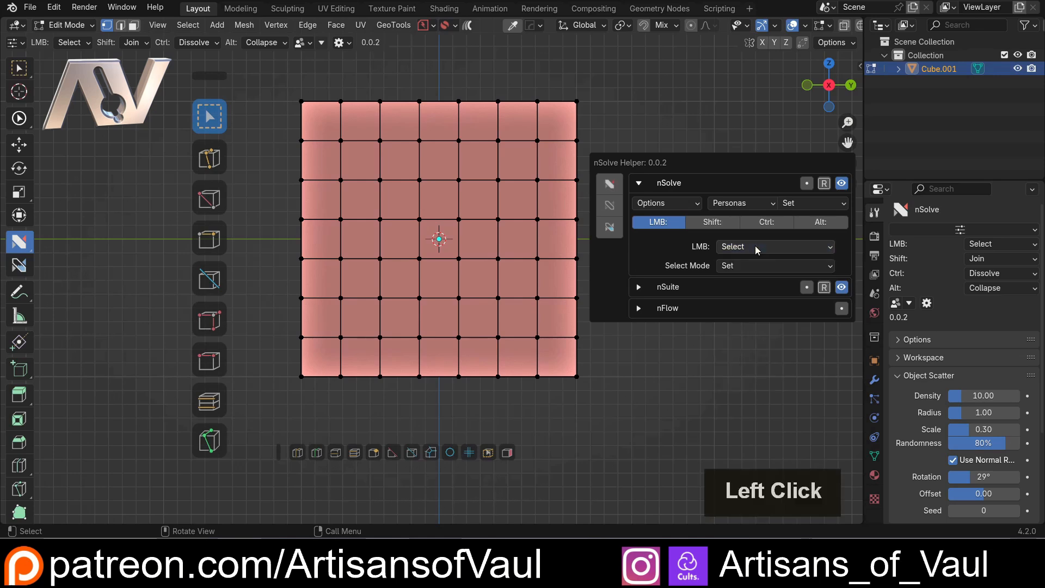
{"action": "left_click", "coordinate": [756, 246]}
{"action": "left_click", "coordinate": [736, 278]}
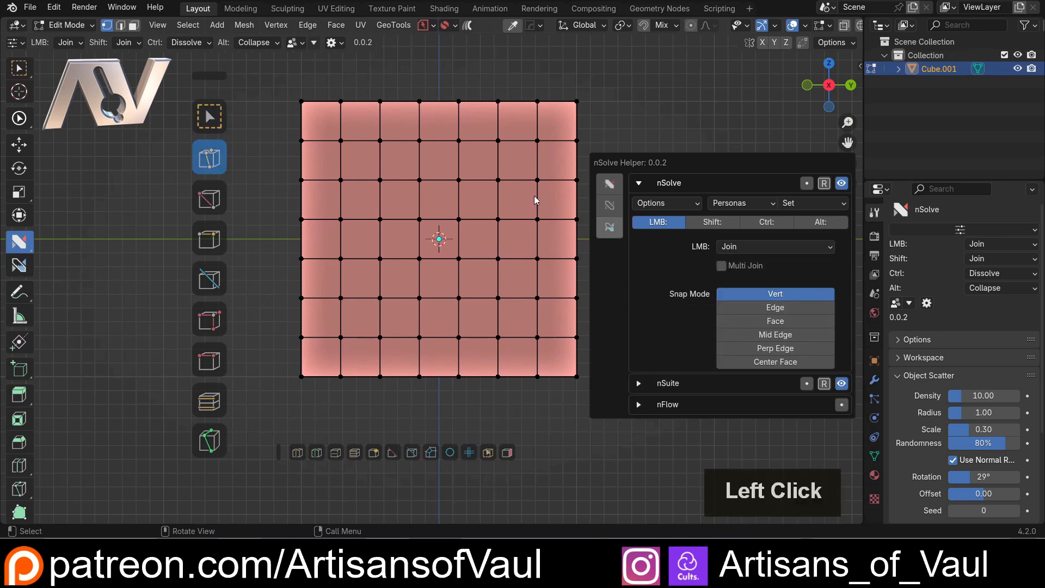
{"action": "left_click", "coordinate": [202, 150]}
{"action": "key", "text": "d"}
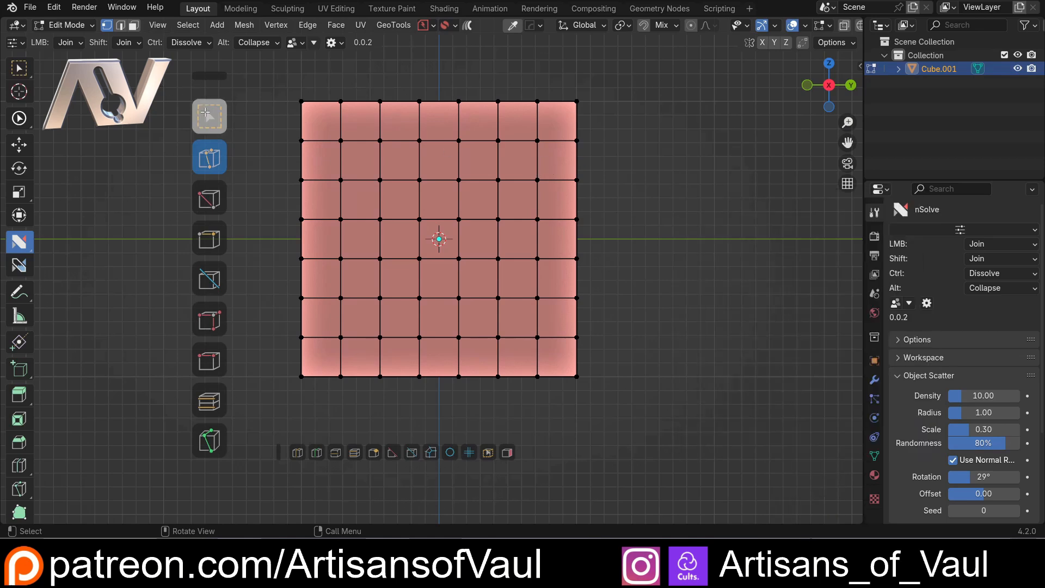
Try other LMB actions from the floating tool strip and return to Select
{"action": "left_click", "coordinate": [202, 115]}
{"action": "left_click", "coordinate": [208, 275]}
{"action": "double_click", "coordinate": [209, 116]}
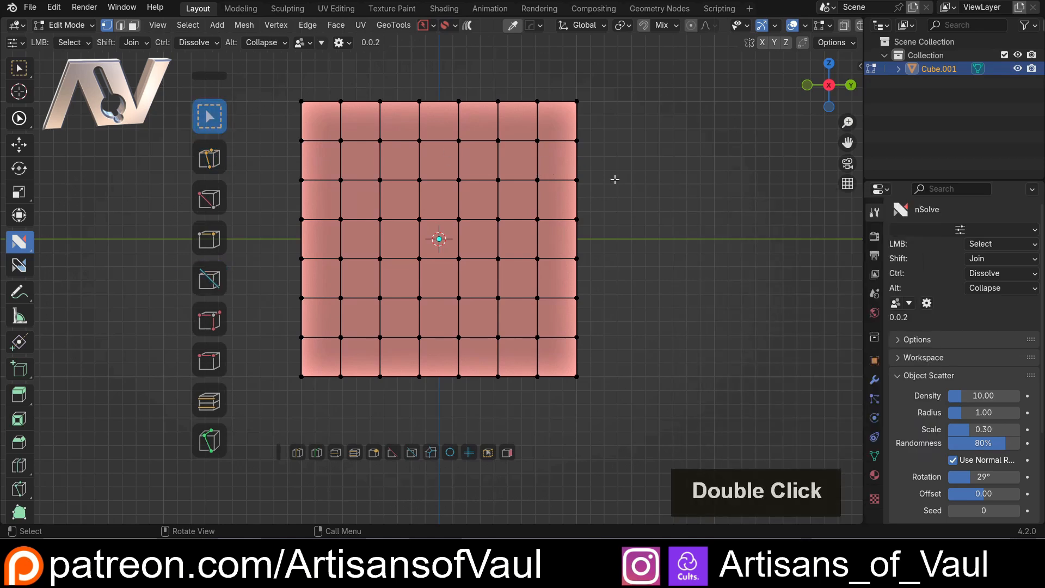
Set the Select Mode of the nSolve LMB action to Add
{"action": "key", "text": "d"}
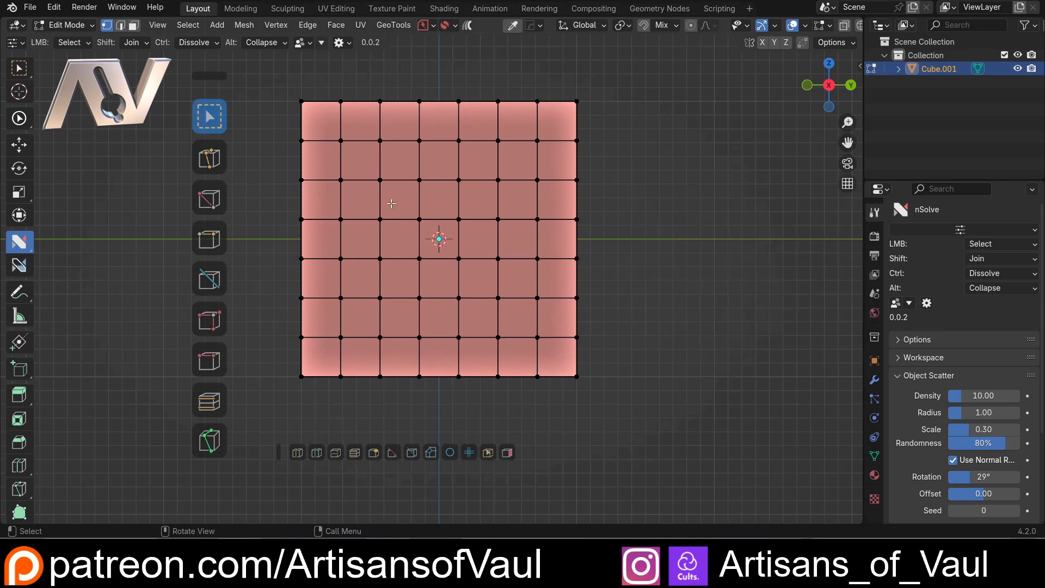
{"action": "key", "text": "d"}
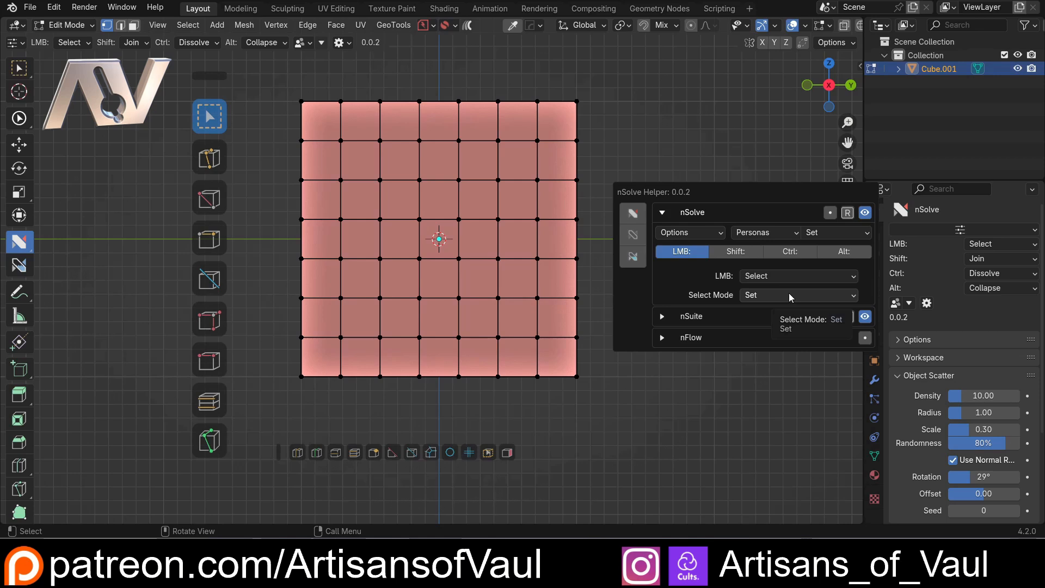
{"action": "left_click", "coordinate": [771, 296]}
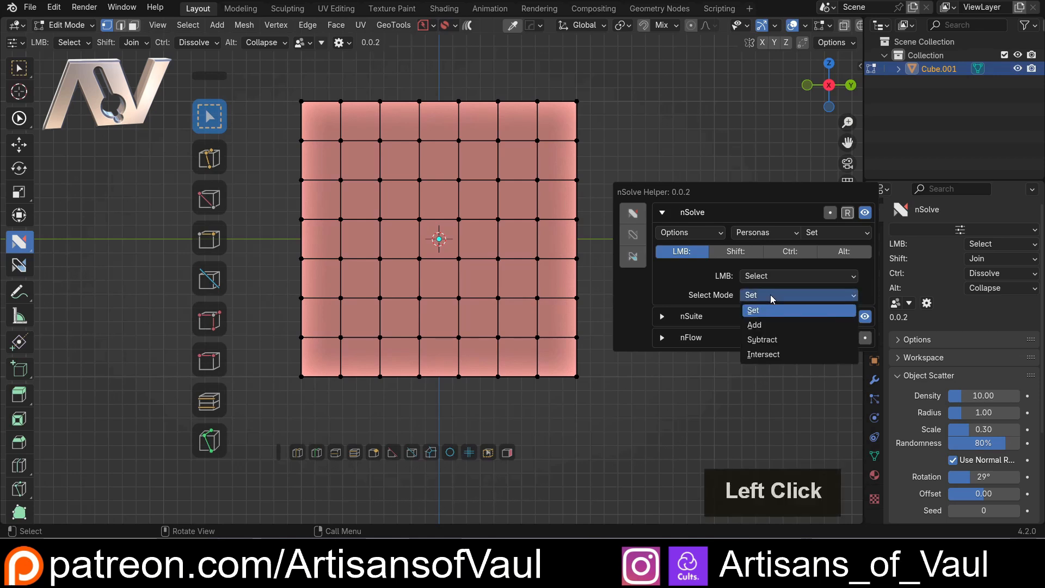
{"action": "key", "text": "d"}
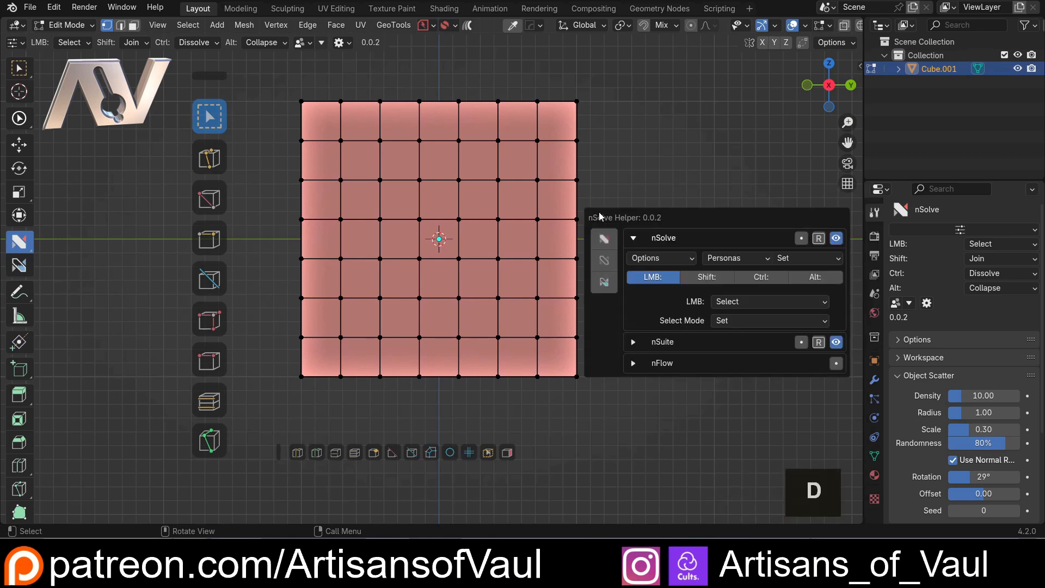
{"action": "left_click", "coordinate": [721, 321]}
{"action": "left_click", "coordinate": [731, 340]}
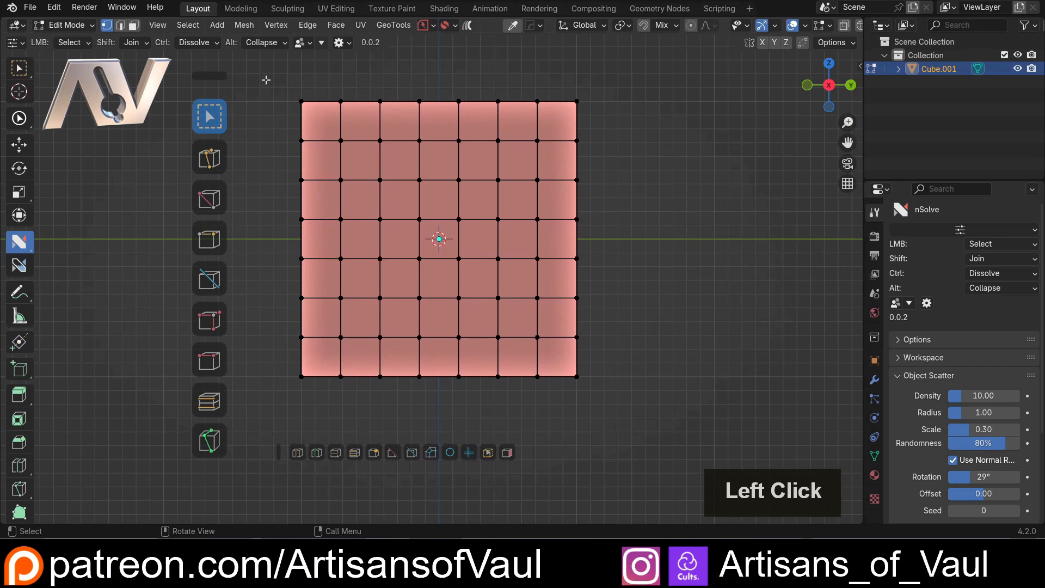
Box-select the face's upper-left and lower-right vertex blocks, and add overlapping vertices around its centre to the selection
{"action": "left_click_drag", "start_coordinate": [271, 83], "coordinate": [465, 224]}
{"action": "left_click_drag", "start_coordinate": [623, 207], "coordinate": [412, 401]}
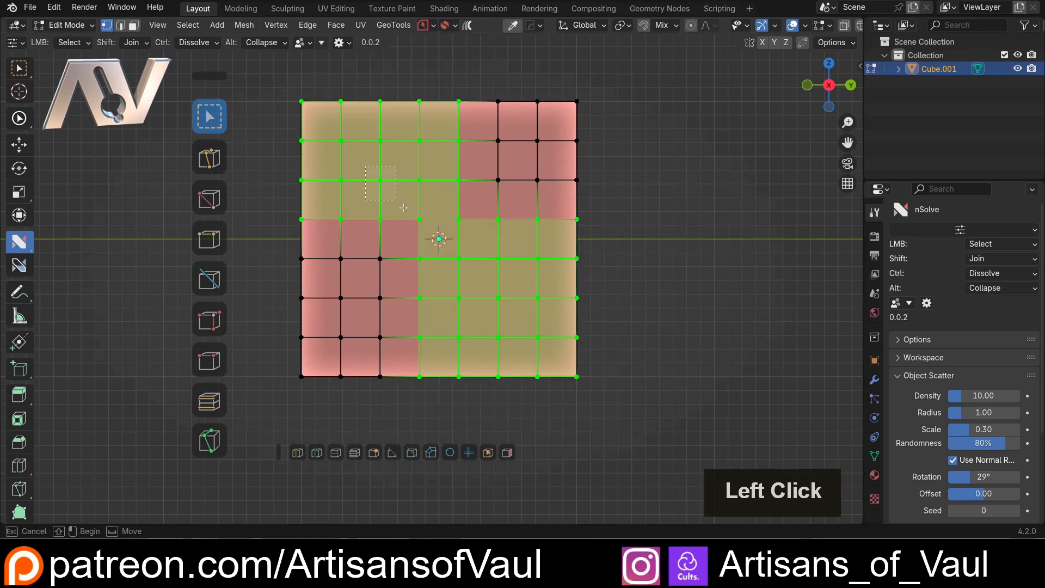
{"action": "left_click_drag", "start_coordinate": [365, 167], "coordinate": [506, 282]}
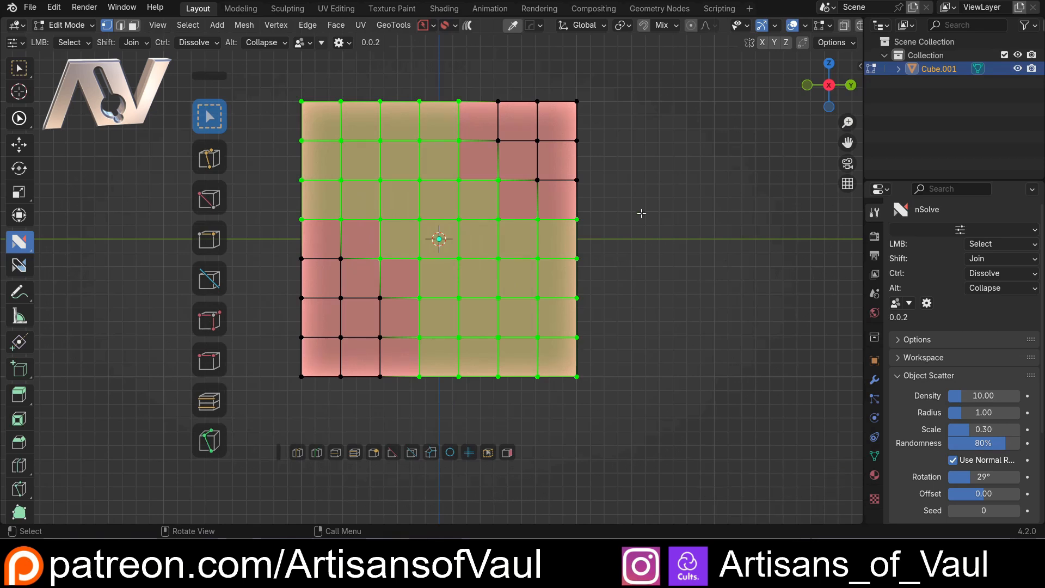
{"action": "left_click_drag", "start_coordinate": [371, 245], "coordinate": [408, 301]}
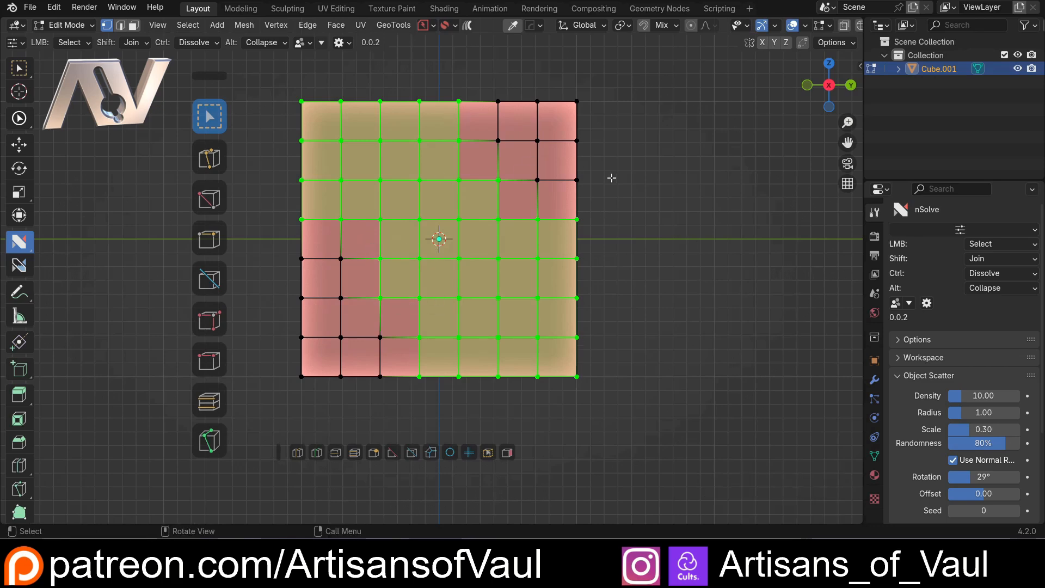
{"action": "middle_click_drag", "start_coordinate": [613, 178], "coordinate": [681, 181]}
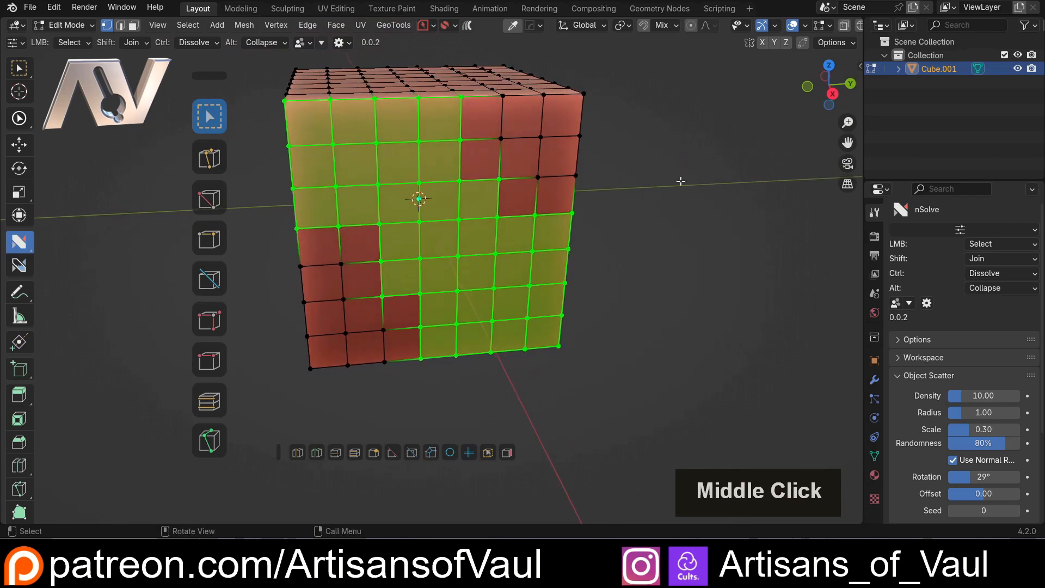
{"action": "left_click", "coordinate": [832, 94]}
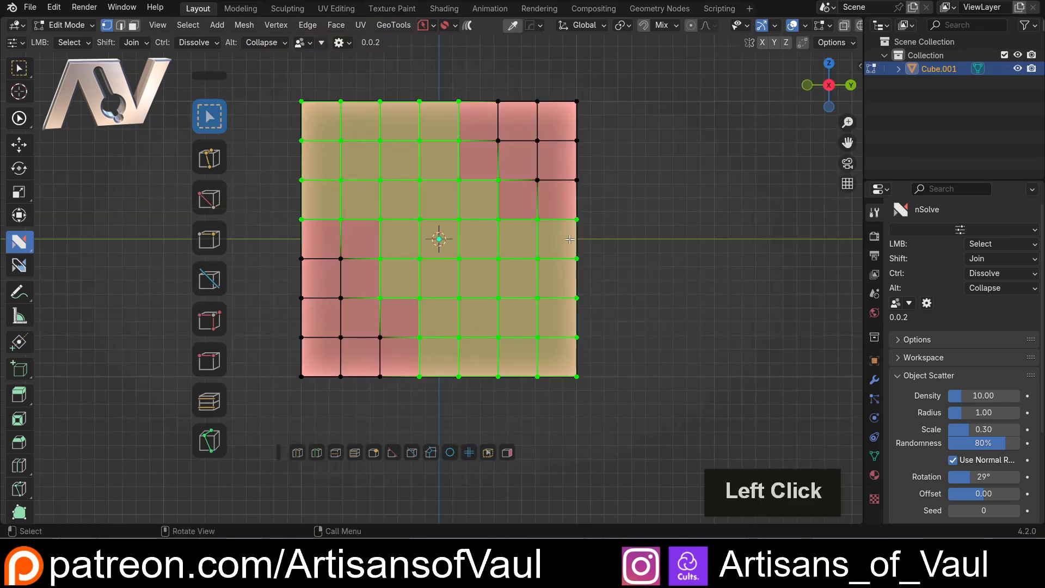
Set Select Mode to Subtract and box-deselect the extra vertices bridging the upper-left and lower-right blocks
{"action": "key", "text": "d"}
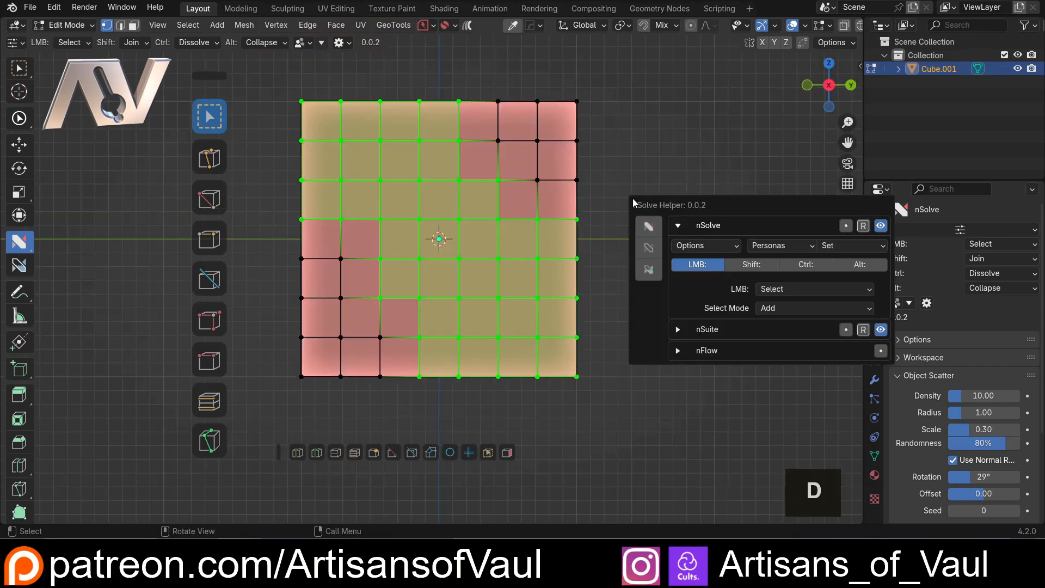
{"action": "left_click", "coordinate": [777, 308]}
{"action": "left_click", "coordinate": [779, 350]}
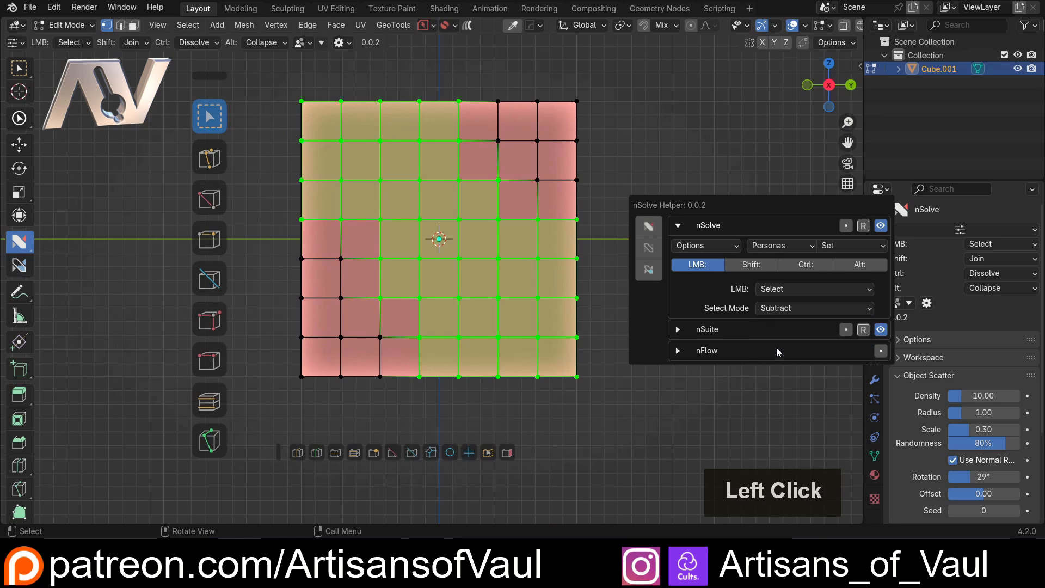
{"action": "left_click_drag", "start_coordinate": [314, 253], "coordinate": [397, 321]}
{"action": "left_click_drag", "start_coordinate": [483, 164], "coordinate": [517, 207]}
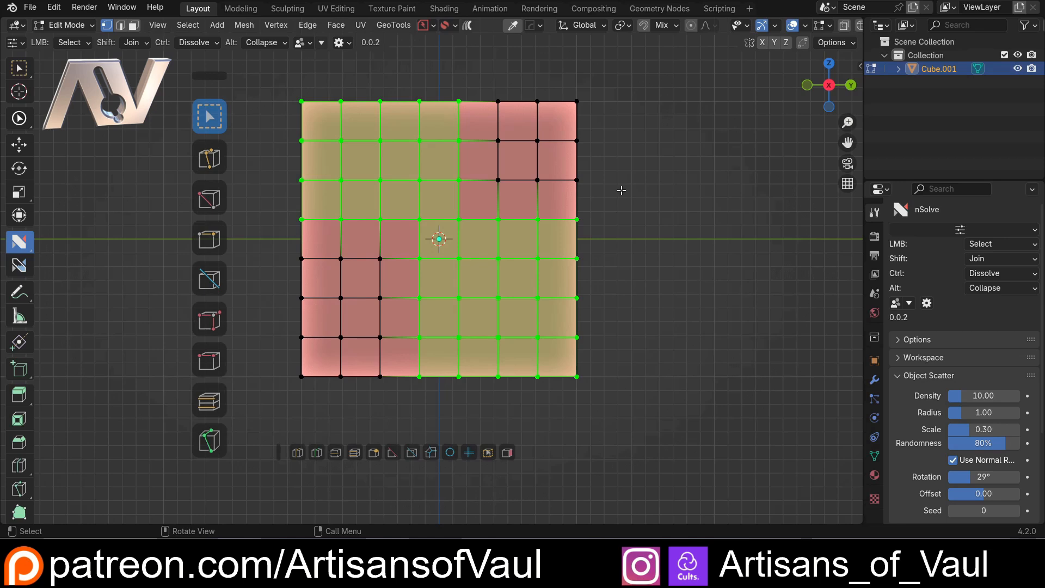
Set the Select Mode of the nSolve LMB action to Intersect
{"action": "key", "text": "d"}
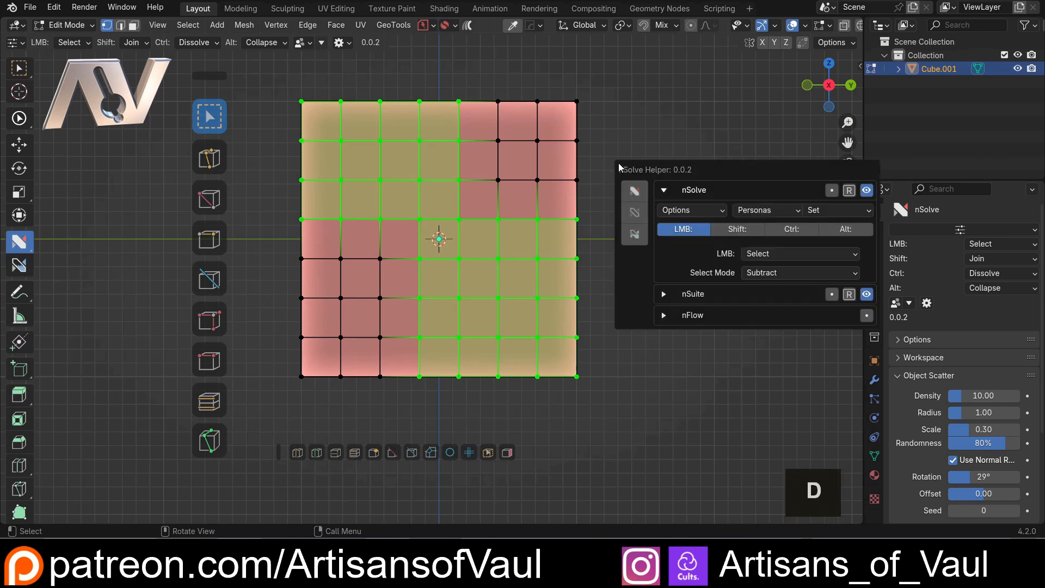
{"action": "left_click", "coordinate": [765, 272]}
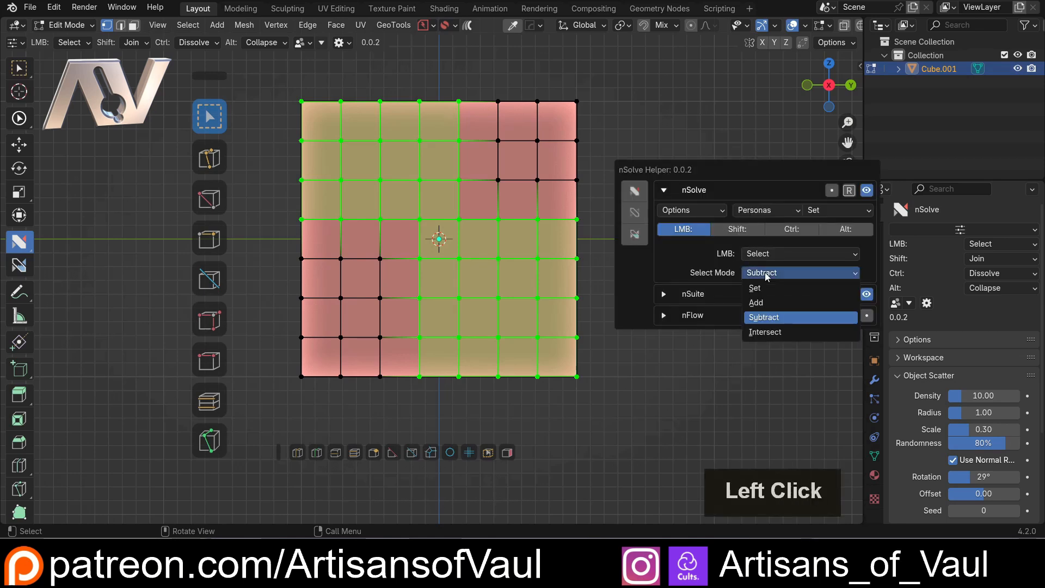
{"action": "left_click", "coordinate": [782, 333]}
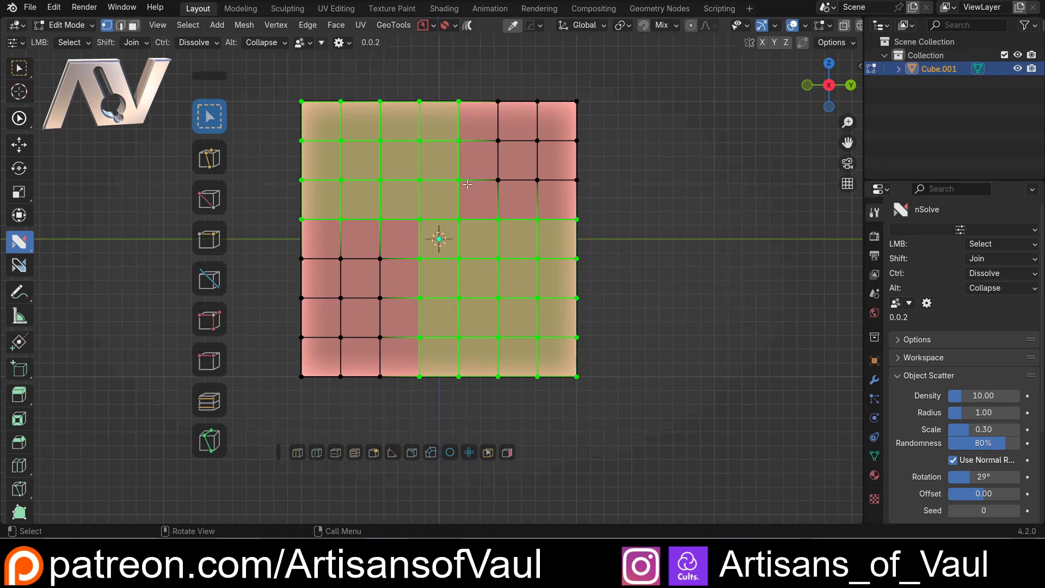
Sketch annotation marks around the intended box area and its unselected vertices at the face's centre, and undo them
{"action": "mouse_move", "coordinate": [365, 157]}
{"action": "left_mouse_down"}
{"action": "mouse_move", "coordinate": [517, 303]}
{"action": "mouse_move", "coordinate": [368, 315]}
{"action": "mouse_move", "coordinate": [365, 158]}
{"action": "left_mouse_up"}
{"action": "left_click", "coordinate": [392, 242]}
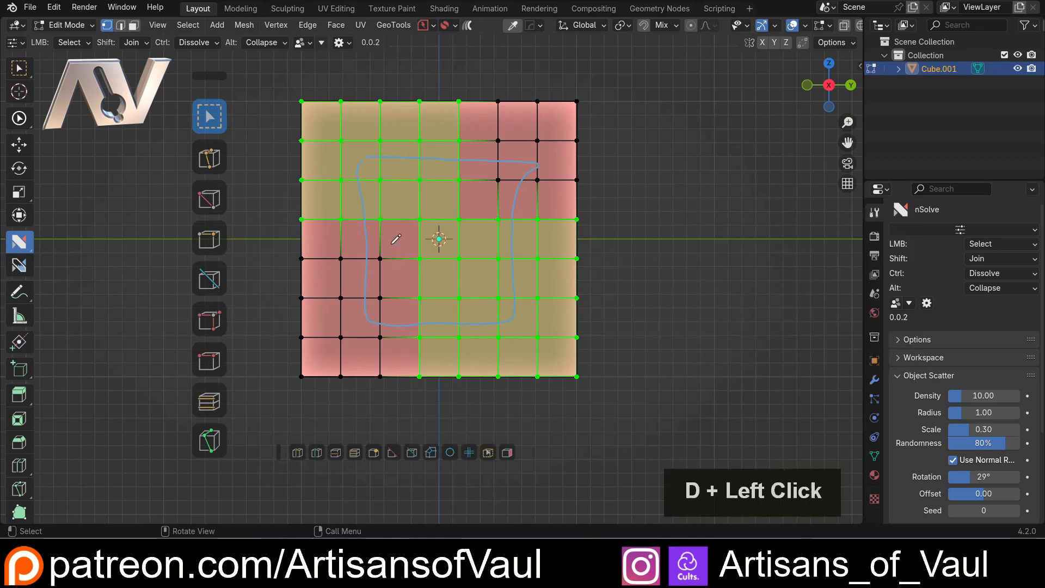
{"action": "left_click_drag", "start_coordinate": [498, 175], "coordinate": [508, 175]}
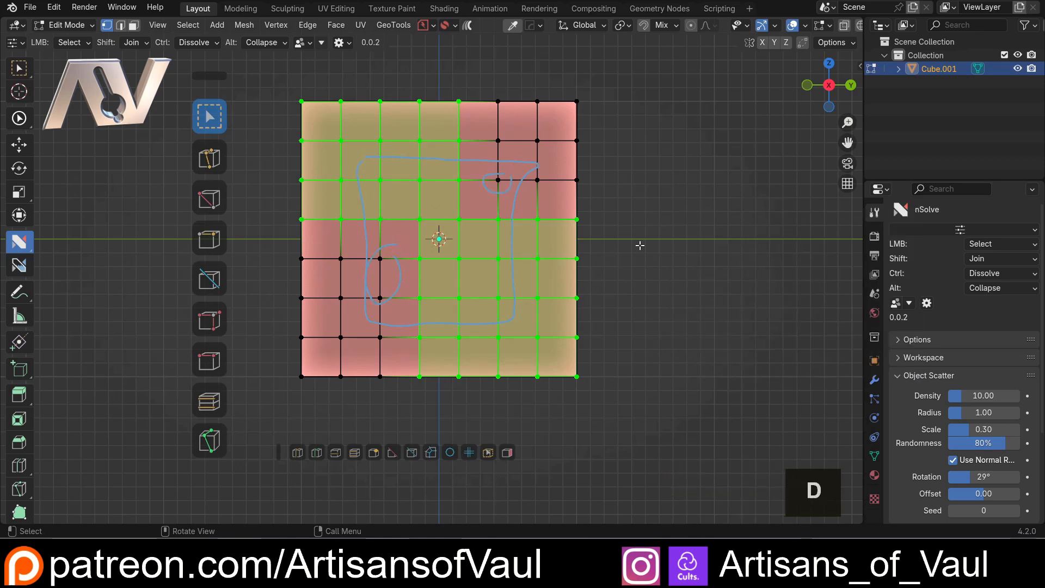
{"action": "key", "text": "ctrl+z"}
Intersect the vertex selection with a box drawn over the centre of the face
{"action": "key", "text": "d"}
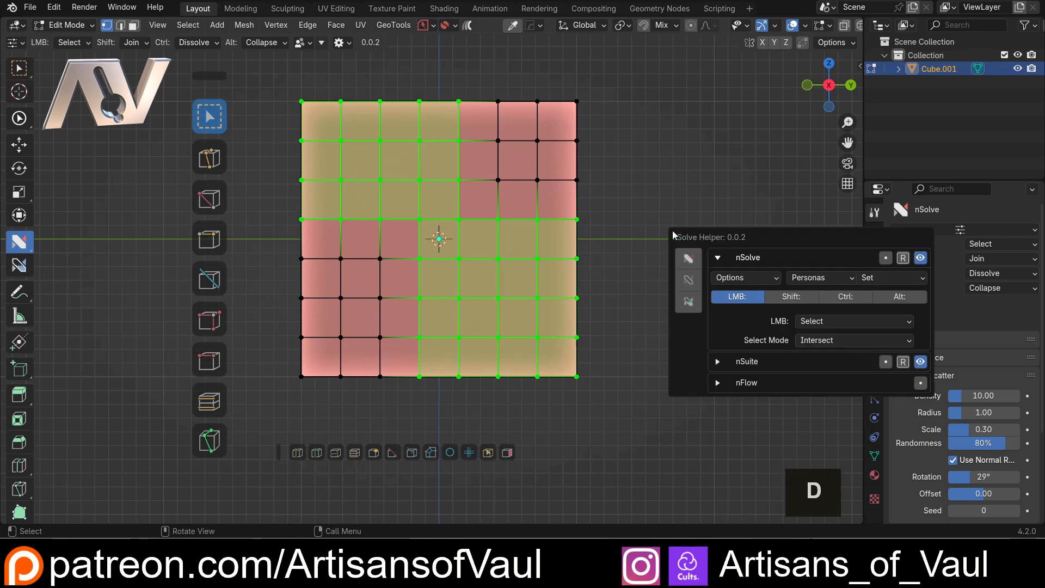
{"action": "left_click_drag", "start_coordinate": [357, 169], "coordinate": [516, 318]}
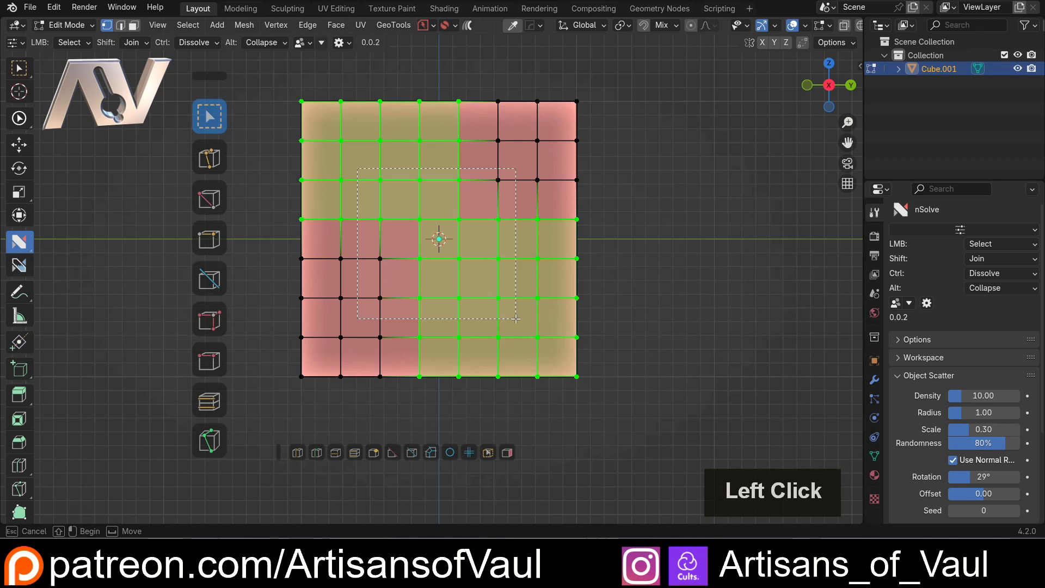
{"action": "left_click_drag", "start_coordinate": [516, 318], "coordinate": [516, 319]}
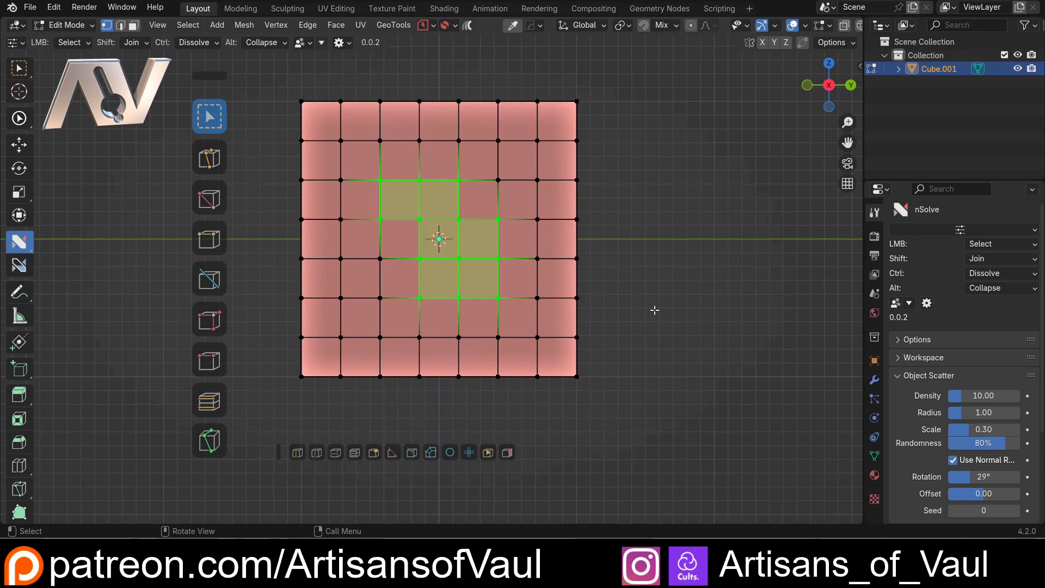
With the standard Select Box tool, box-select the face's upper-left vertex block and add the overlapping lower-right block
{"action": "left_click", "coordinate": [436, 236]}
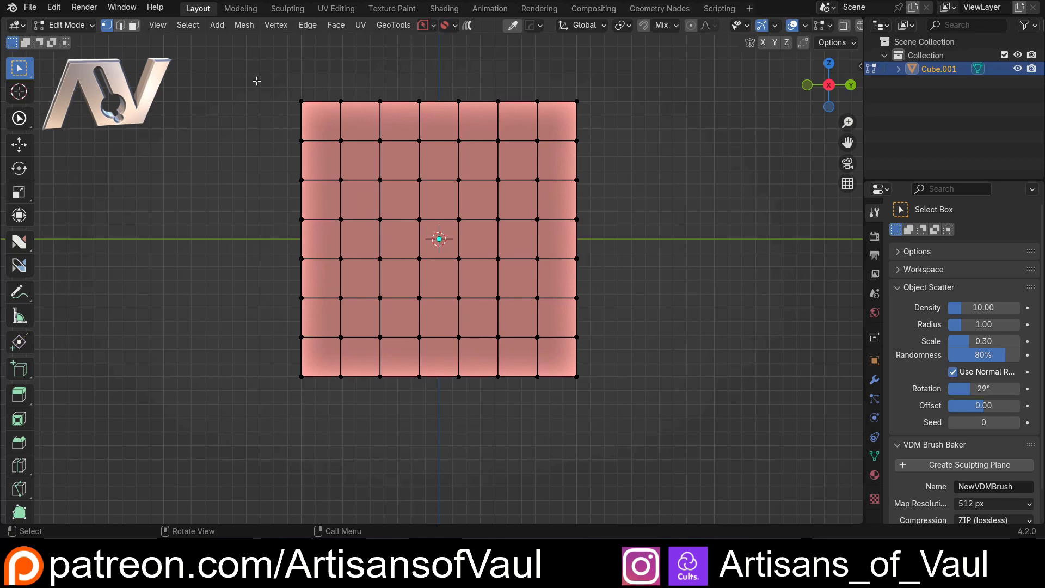
{"action": "left_click_drag", "start_coordinate": [261, 78], "coordinate": [468, 263]}
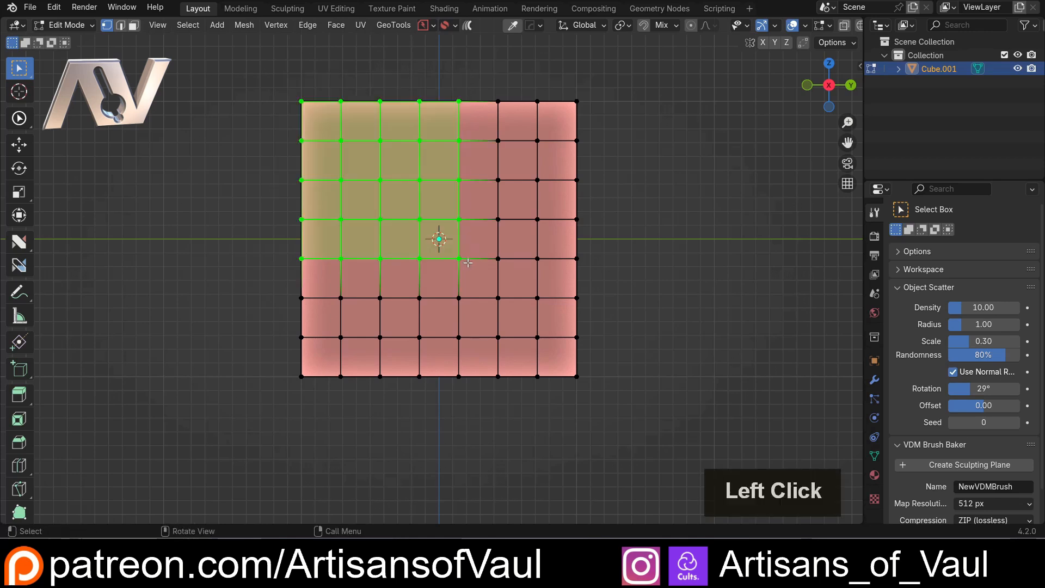
{"action": "left_click_drag", "start_coordinate": [406, 210], "coordinate": [619, 390], "text": "shift"}
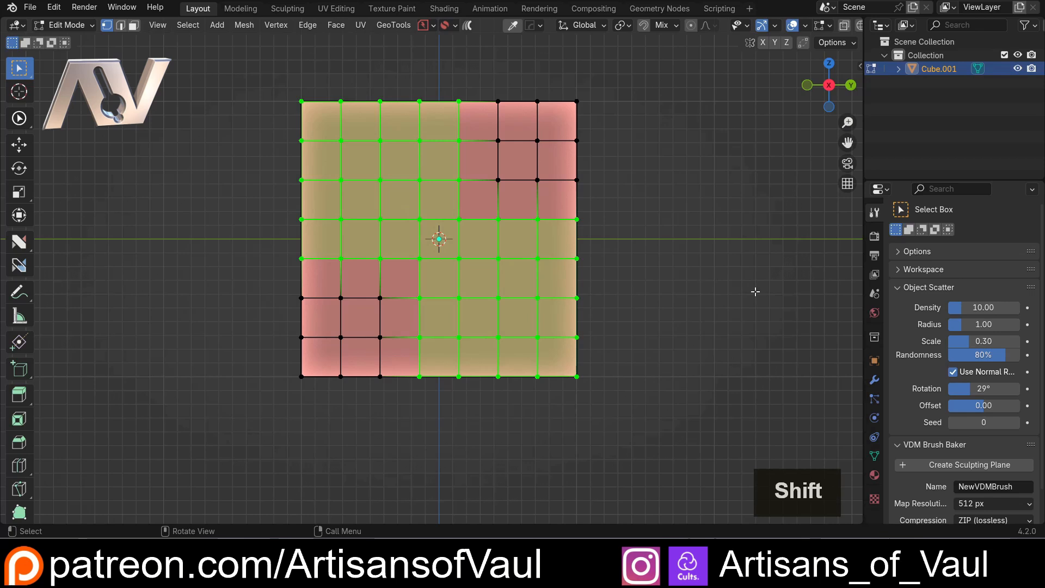
Box-deselect small vertex groups along the face's four edges, and intersect the remaining selection with a central box
{"action": "left_click_drag", "start_coordinate": [524, 189], "coordinate": [620, 286], "text": "ctrl"}
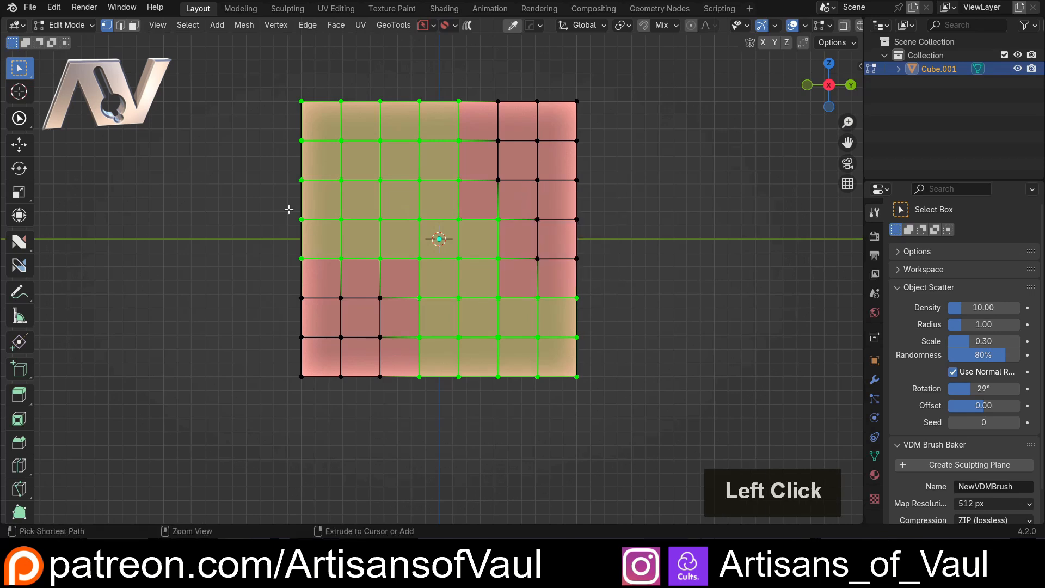
{"action": "left_click_drag", "start_coordinate": [254, 193], "coordinate": [324, 266], "text": "ctrl"}
{"action": "left_click_drag", "start_coordinate": [374, 376], "coordinate": [496, 407], "text": "ctrl"}
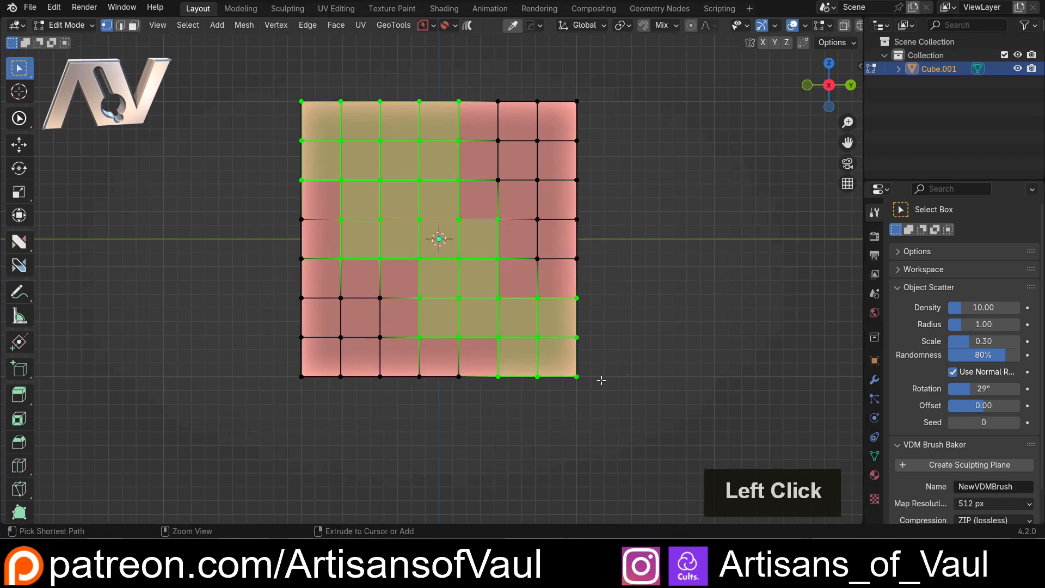
{"action": "left_click_drag", "start_coordinate": [403, 84], "coordinate": [466, 114], "text": "ctrl"}
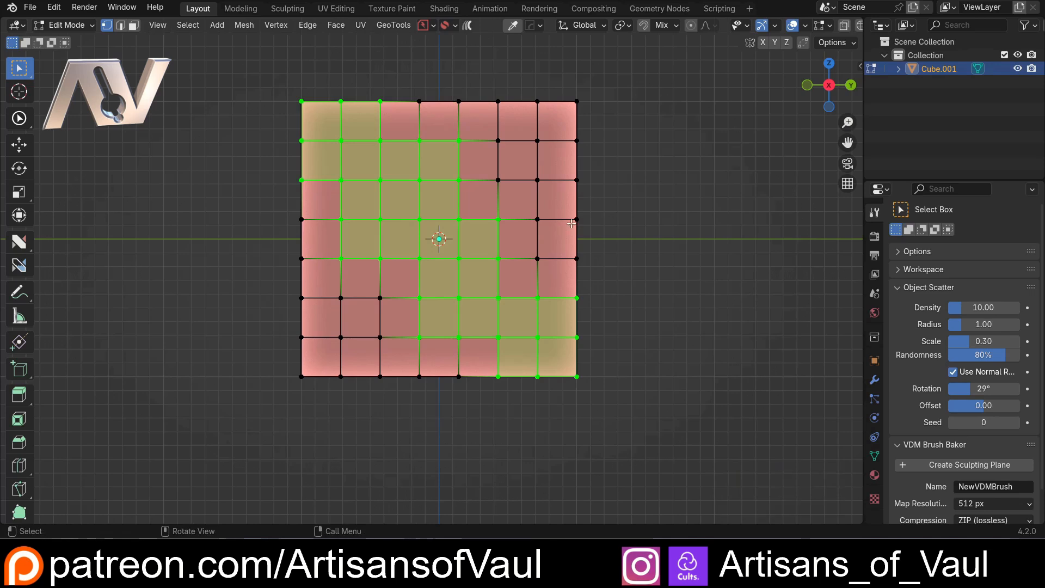
{"action": "key", "text": "ctrl"}
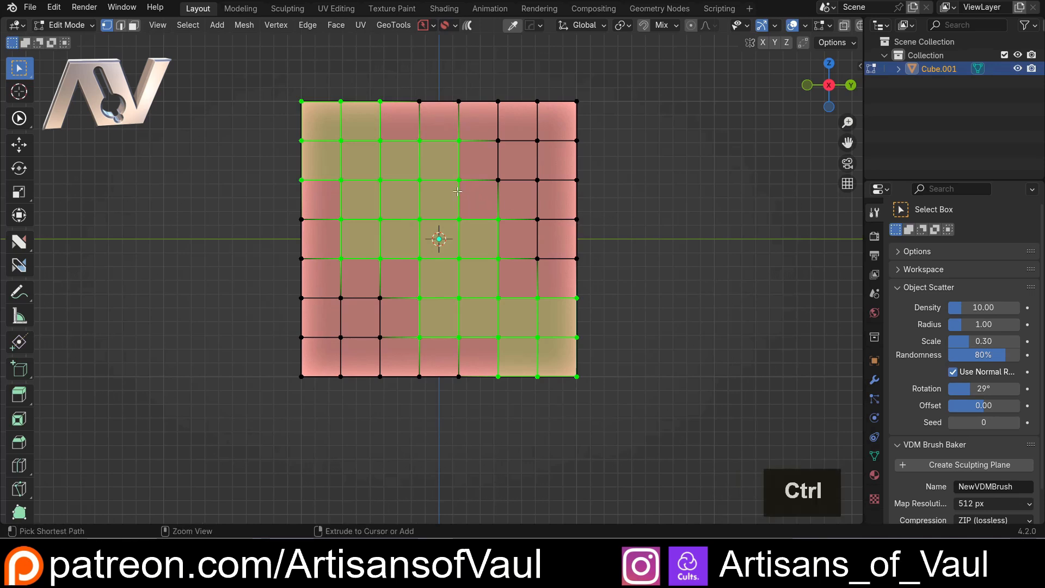
{"action": "left_click", "coordinate": [478, 326], "text": "ctrl+shift"}
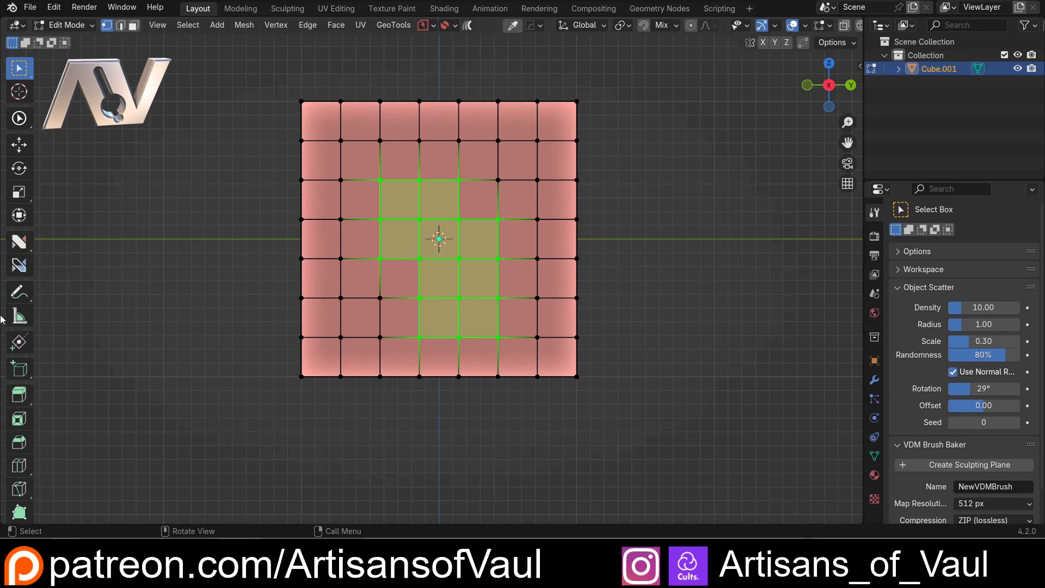
Switch back to the nSolve tool, open its LMB Select Mode options and choose the Select action
{"action": "left_click", "coordinate": [19, 241]}
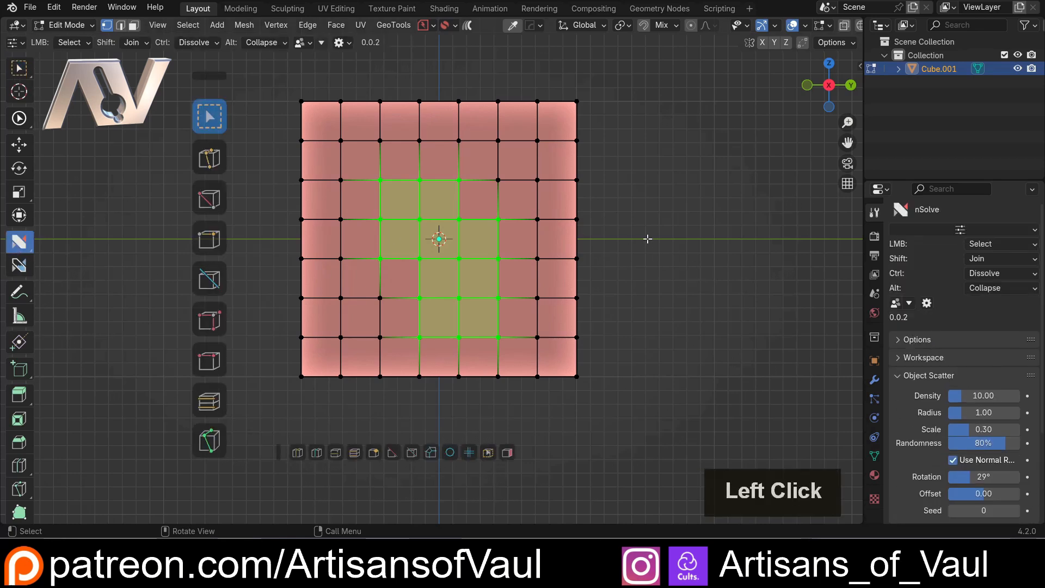
{"action": "key", "text": "d"}
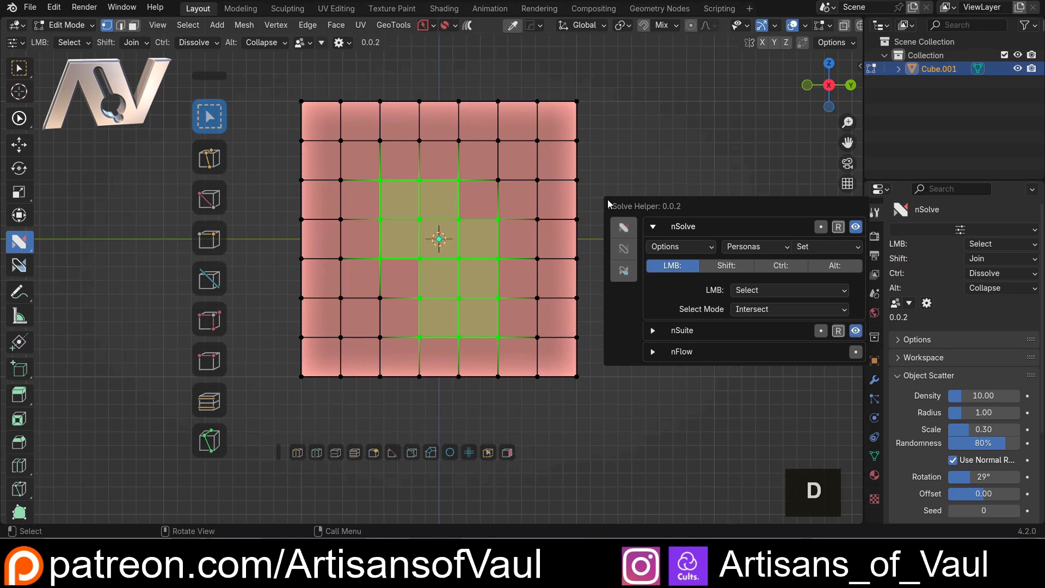
{"action": "left_click", "coordinate": [757, 314]}
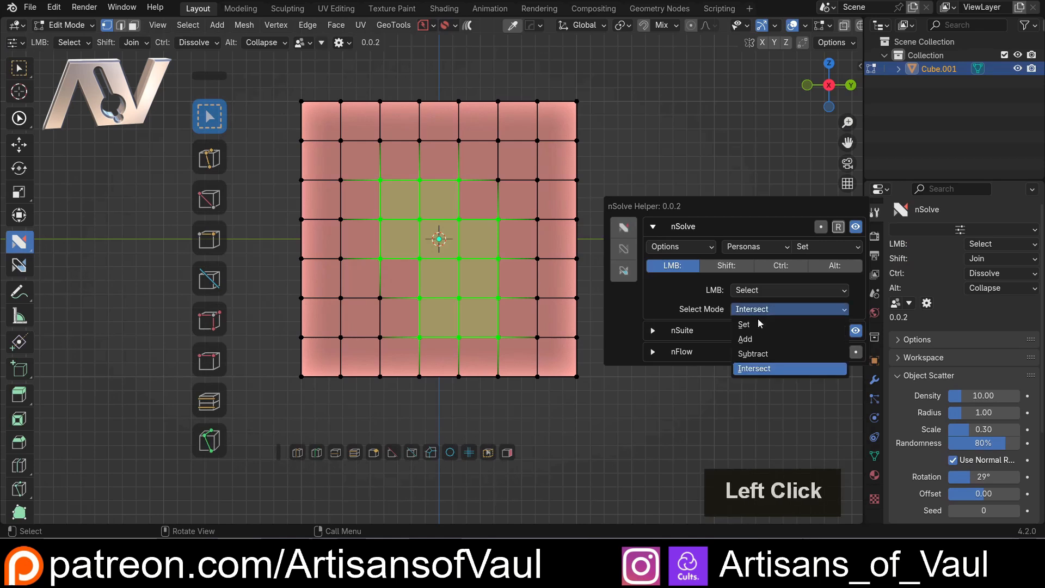
{"action": "left_click", "coordinate": [207, 118]}
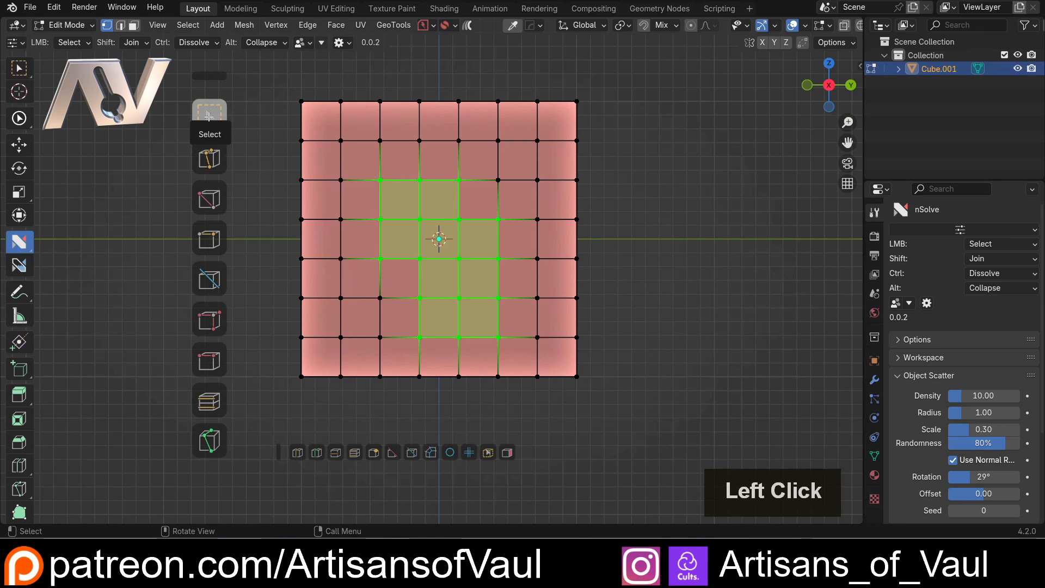
{"action": "left_click", "coordinate": [222, 118]}
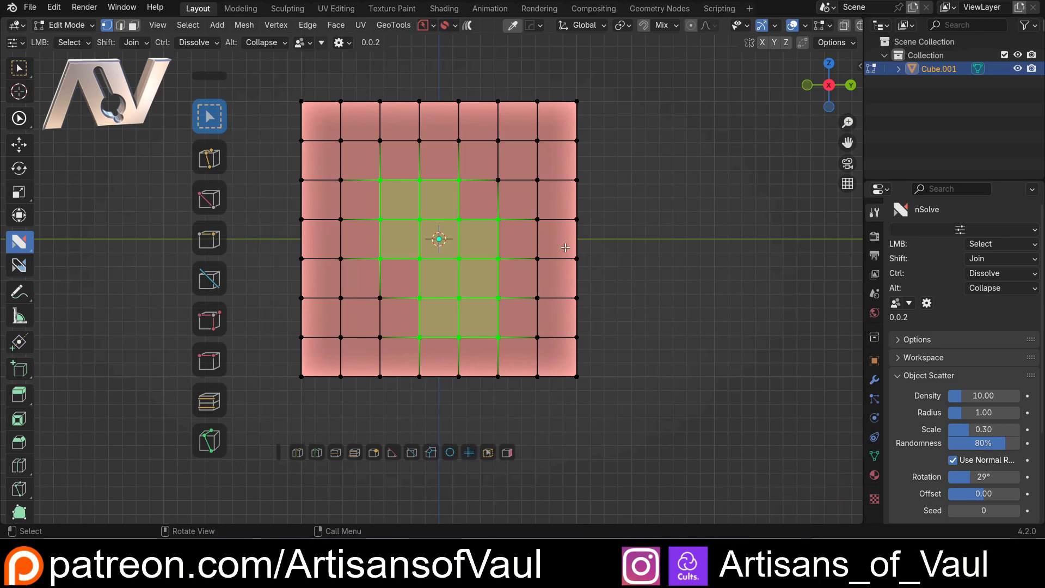
Box-select the face's upper-left vertex block, try the Shift action Join near the face's centre, and undo it
{"action": "left_click", "coordinate": [295, 165]}
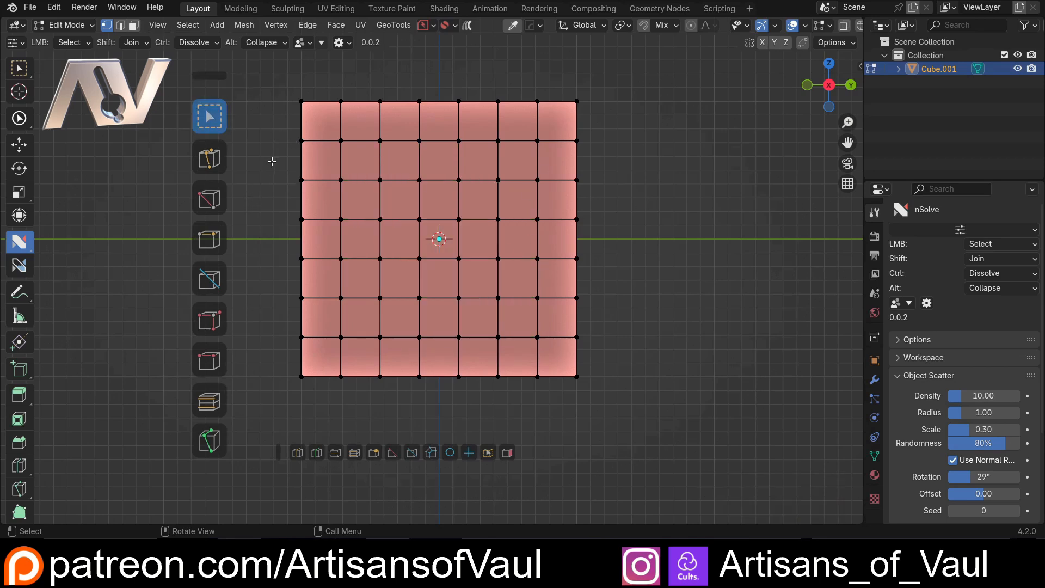
{"action": "left_click_drag", "start_coordinate": [282, 88], "coordinate": [436, 232]}
{"action": "left_click", "coordinate": [436, 234], "text": "shift"}
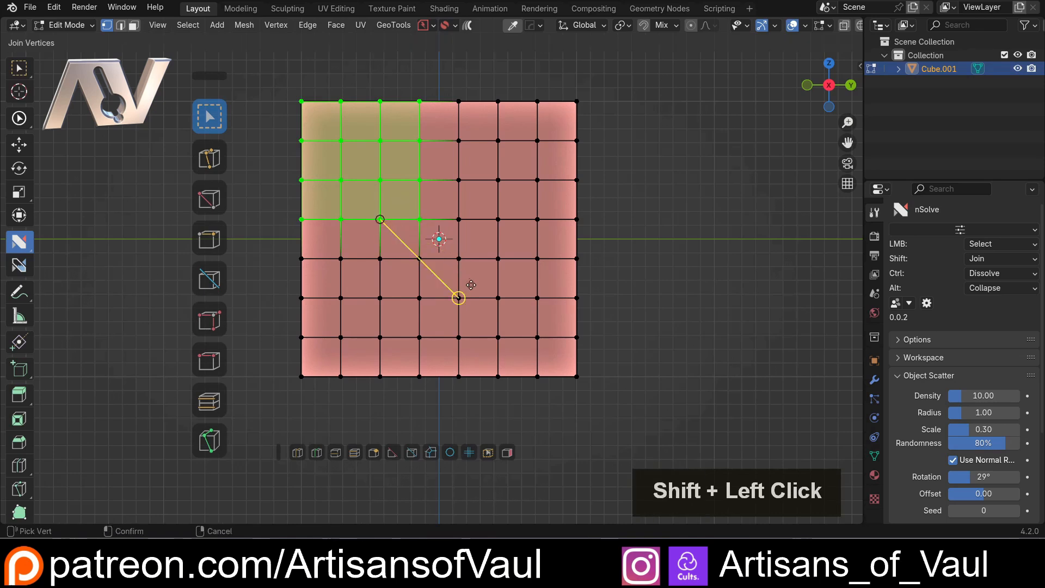
{"action": "key", "text": "ctrl+z"}
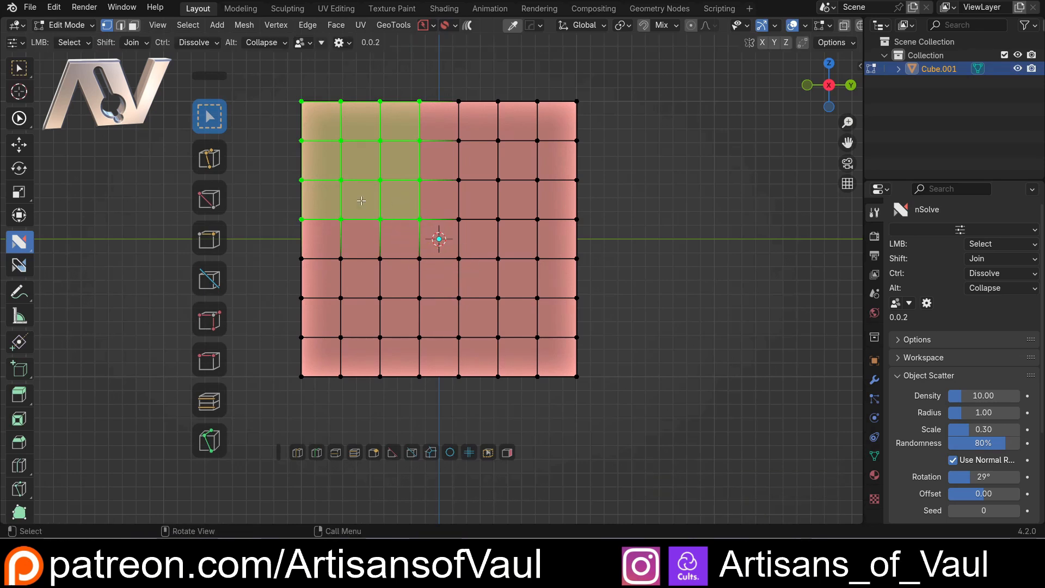
{"action": "left_click", "coordinate": [436, 233], "text": "shift"}
{"action": "left_click", "coordinate": [436, 234]}
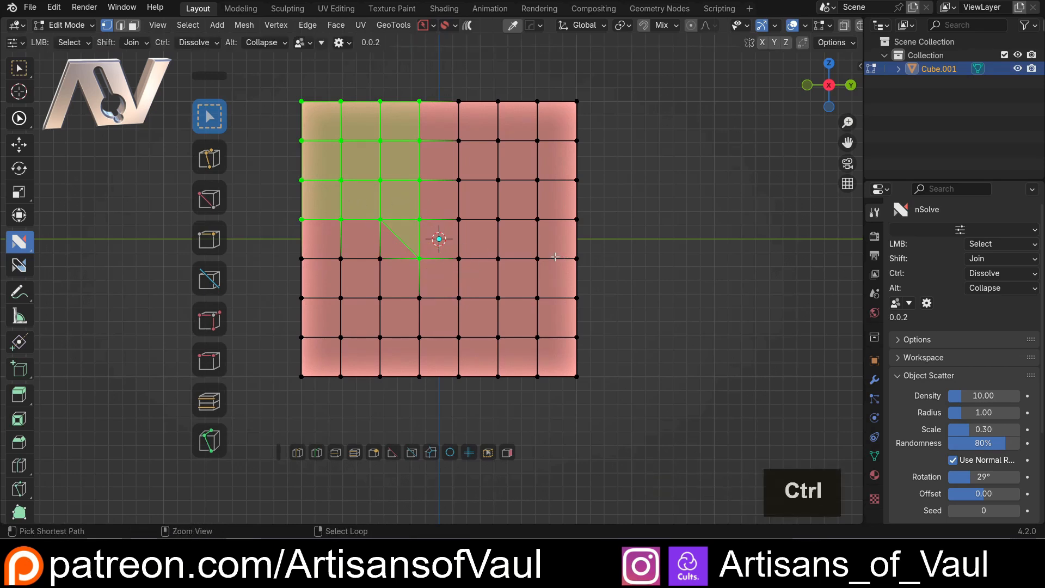
{"action": "key", "text": "ctrl+z"}
Set the nSolve operators for Shift, Ctrl and Alt to Select
{"action": "left_click", "coordinate": [135, 42]}
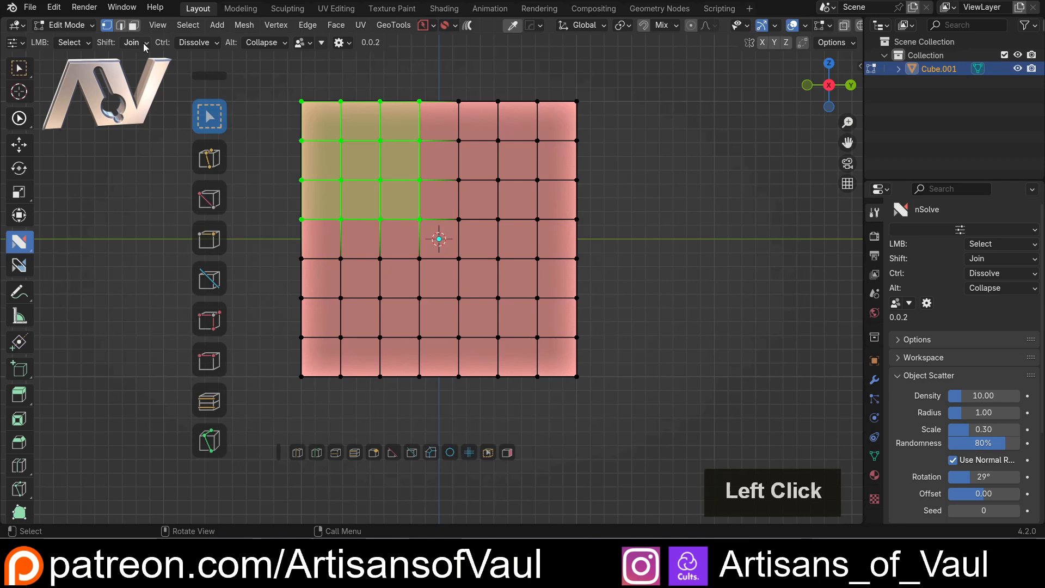
{"action": "left_click", "coordinate": [145, 68]}
{"action": "left_click", "coordinate": [198, 42]}
{"action": "left_click", "coordinate": [218, 68]}
{"action": "left_click", "coordinate": [255, 42]}
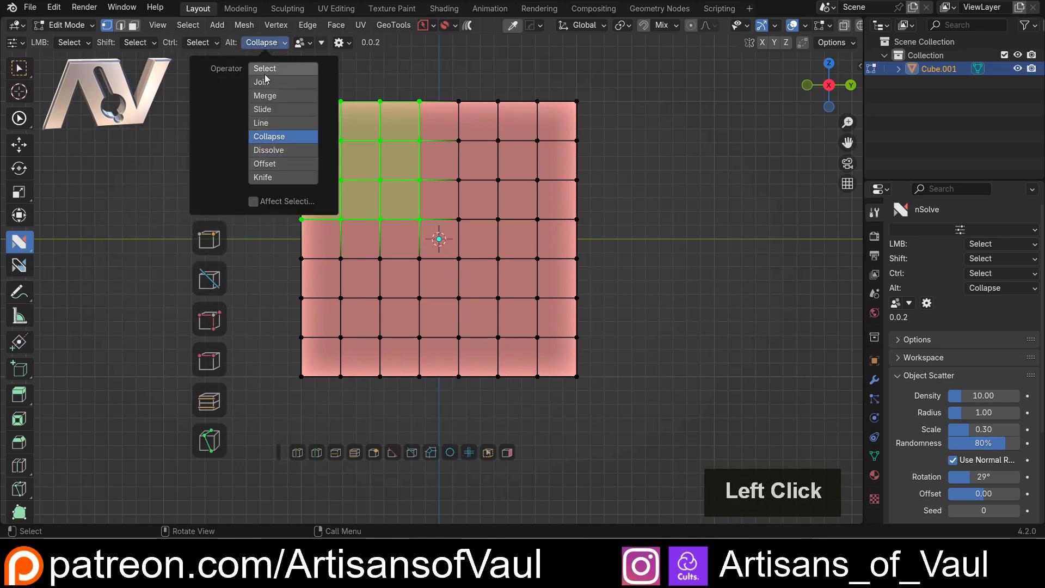
{"action": "left_click", "coordinate": [266, 69]}
Combine box selections on the face: upper-left block plus lower-right block, minus a small lower patch, intersected with a central box
{"action": "left_click_drag", "start_coordinate": [273, 87], "coordinate": [435, 241]}
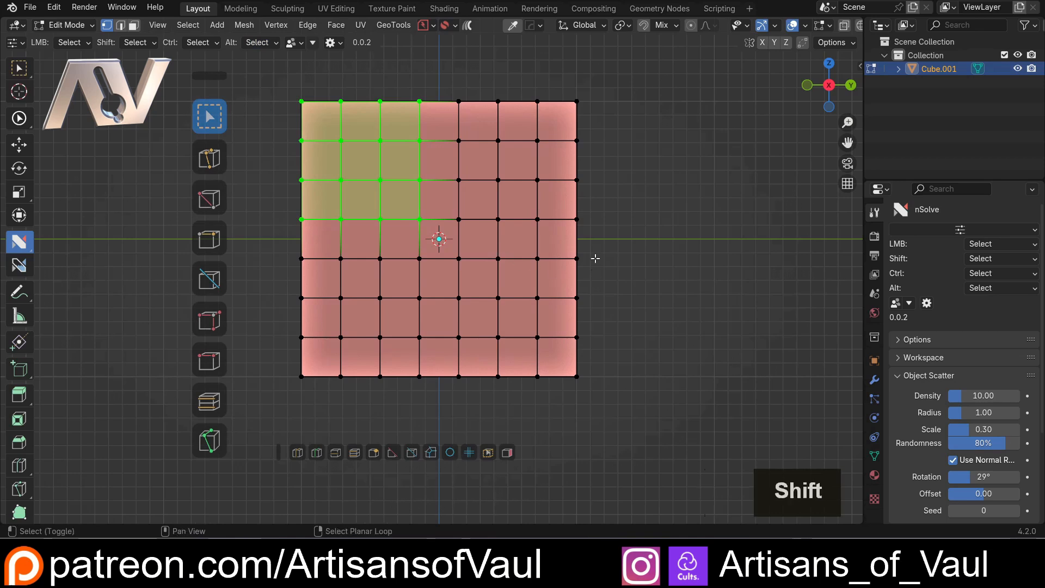
{"action": "left_click_drag", "start_coordinate": [590, 207], "coordinate": [409, 390], "text": "shift"}
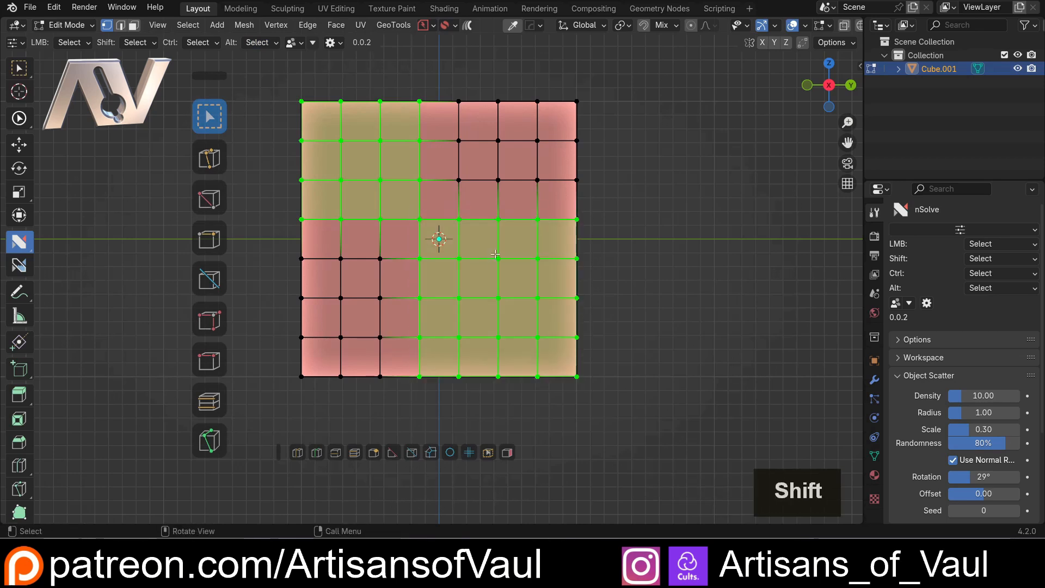
{"action": "left_click_drag", "start_coordinate": [384, 337], "coordinate": [473, 381], "text": "ctrl"}
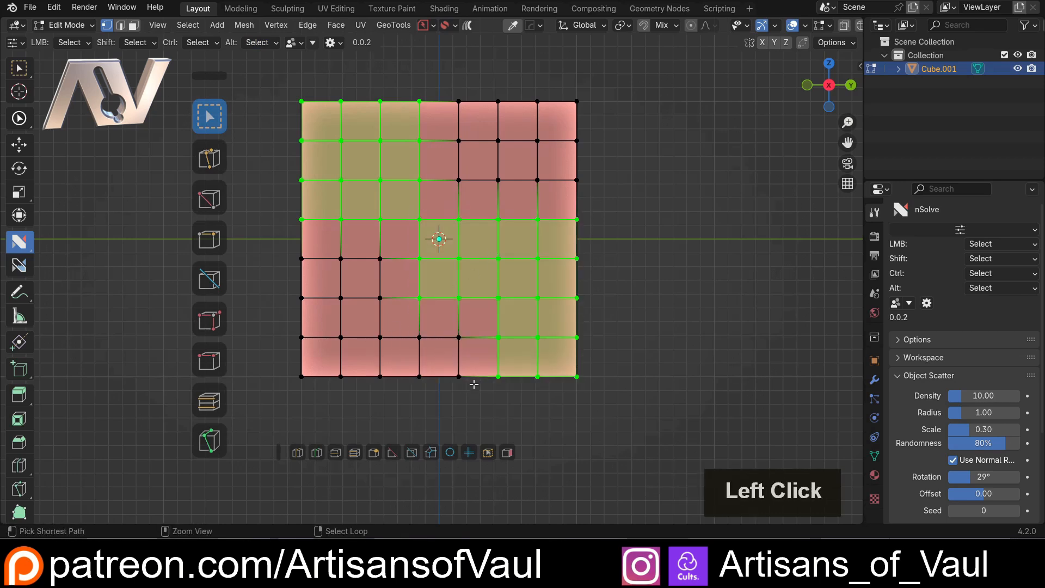
{"action": "mouse_move", "coordinate": [355, 130]}
{"action": "left_mouse_down", "text": "alt"}
{"action": "mouse_move", "coordinate": [467, 327]}
{"action": "mouse_move", "coordinate": [517, 352]}
{"action": "left_mouse_up", "text": "alt"}
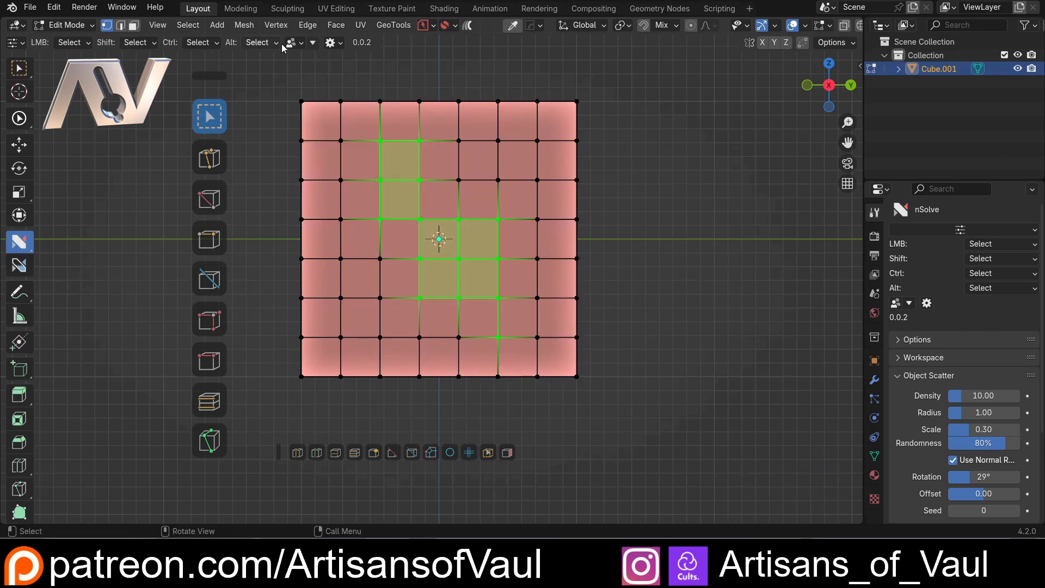
Inspect the NSO Personas list and its options
{"action": "left_click", "coordinate": [300, 44]}
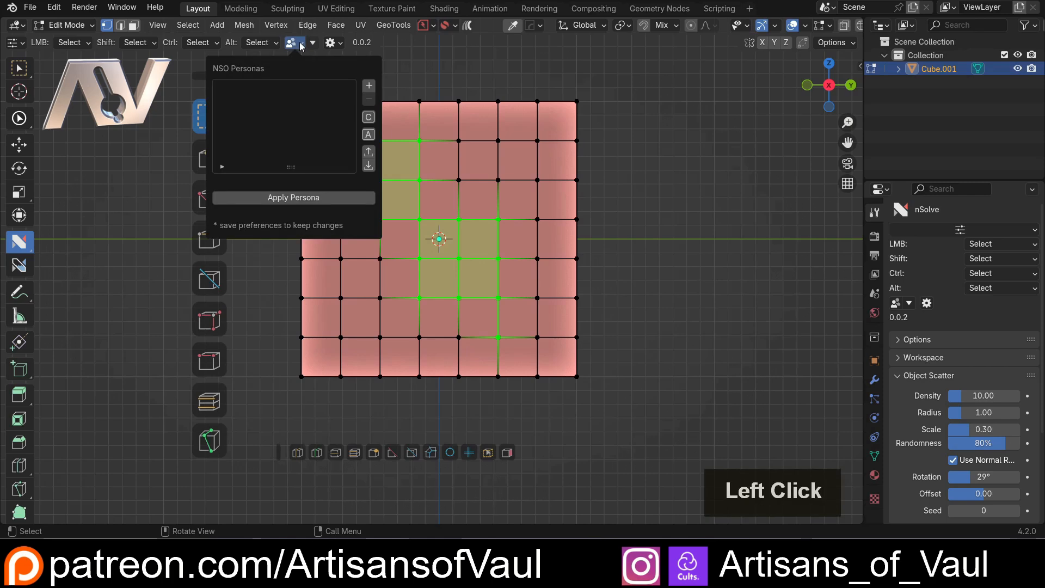
{"action": "left_click", "coordinate": [280, 91]}
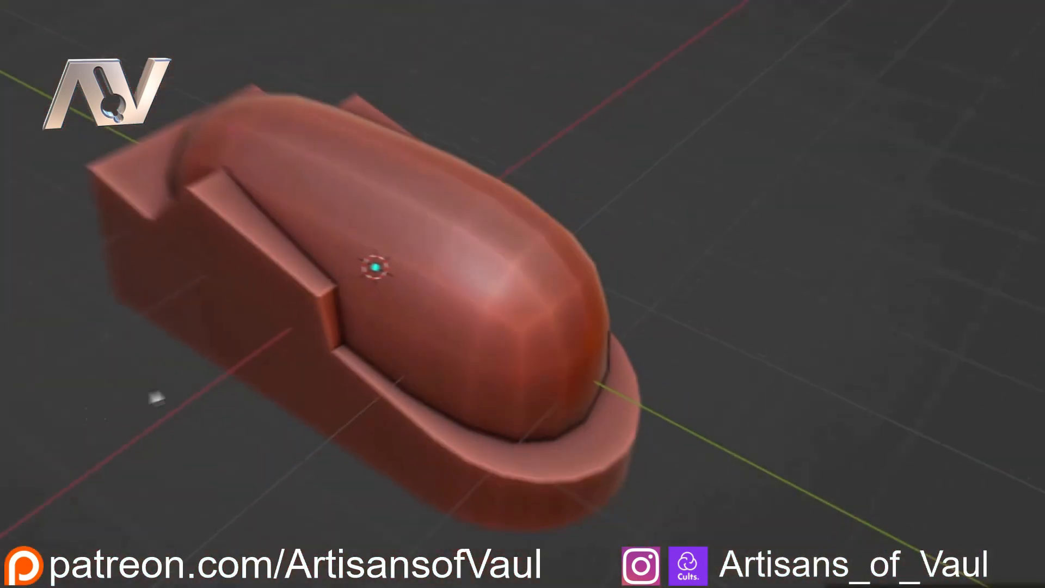
Activate the nSolve tool in Object Mode for the rounded cube model
{"action": "left_click", "coordinate": [16, 400]}
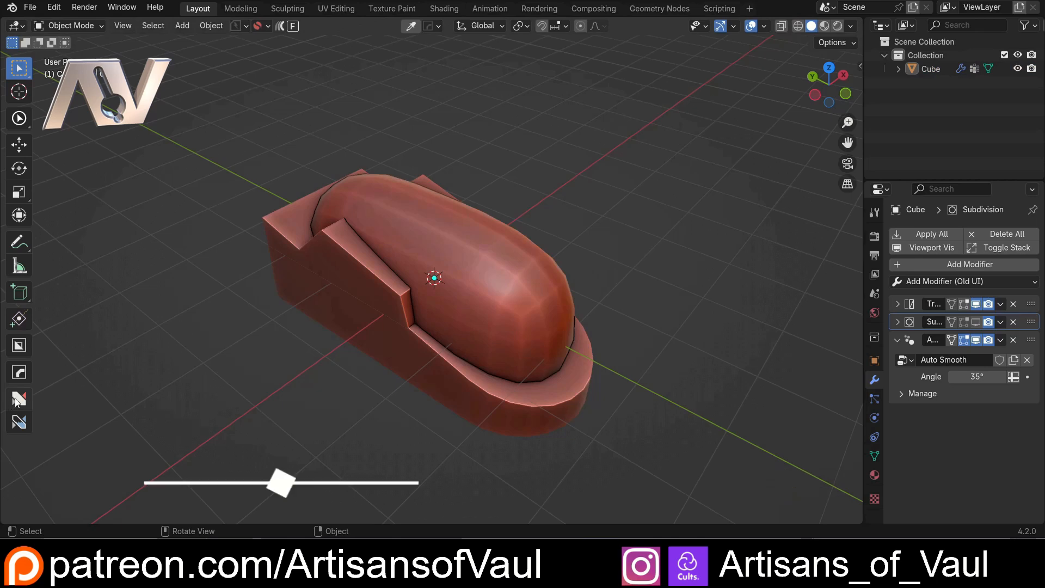
{"action": "left_click", "coordinate": [16, 400]}
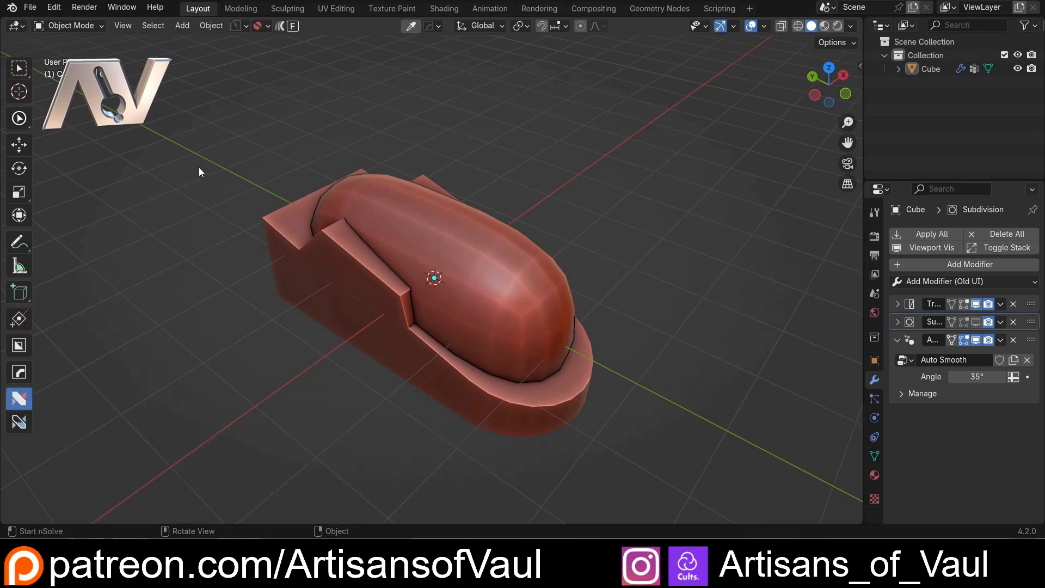
View the demo files list in the nSolve Helper from Object Mode
{"action": "key", "text": "d"}
{"action": "left_click", "coordinate": [246, 217]}
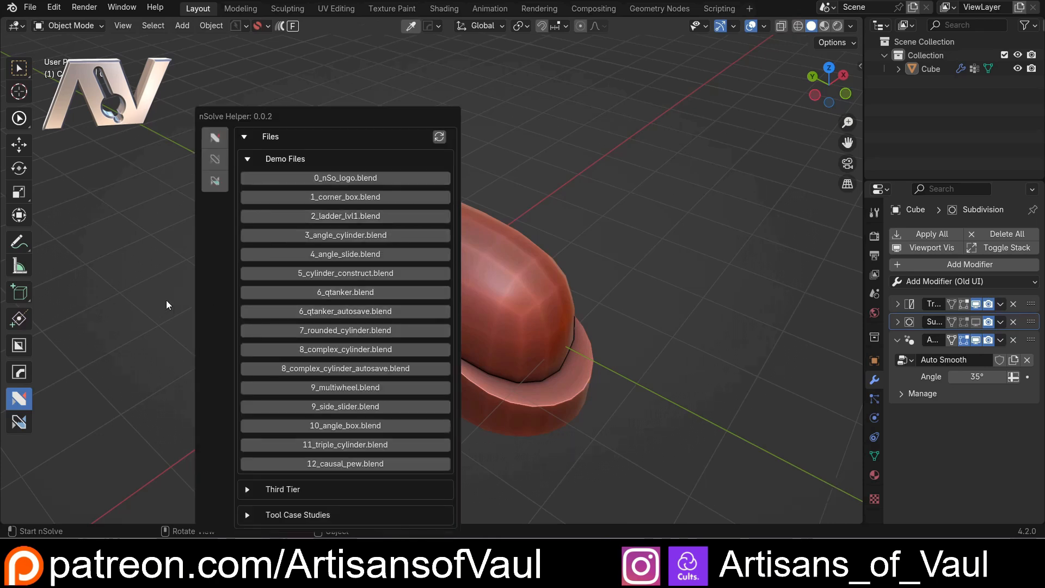
{"action": "key", "text": "Escape"}
Enter vertex Edit Mode on the rounded cube model and activate the nSolve tool with the Join action
{"action": "left_click", "coordinate": [271, 269]}
{"action": "middle_click_drag", "start_coordinate": [271, 270], "coordinate": [291, 227]}
{"action": "key", "text": "Tab"}
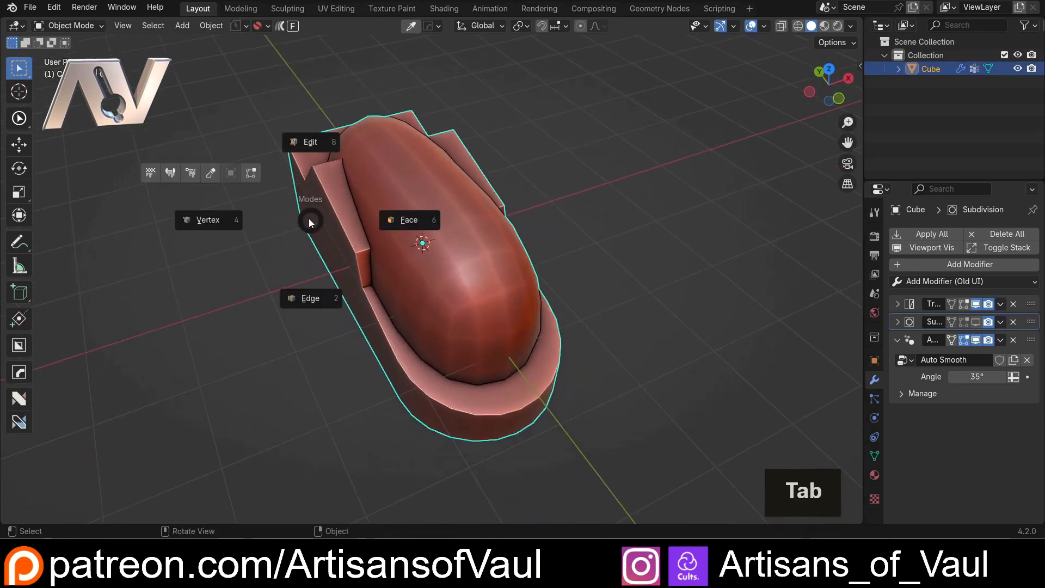
{"action": "left_click", "coordinate": [226, 228]}
{"action": "middle_click_drag", "start_coordinate": [225, 227], "coordinate": [253, 239]}
{"action": "left_click", "coordinate": [19, 242]}
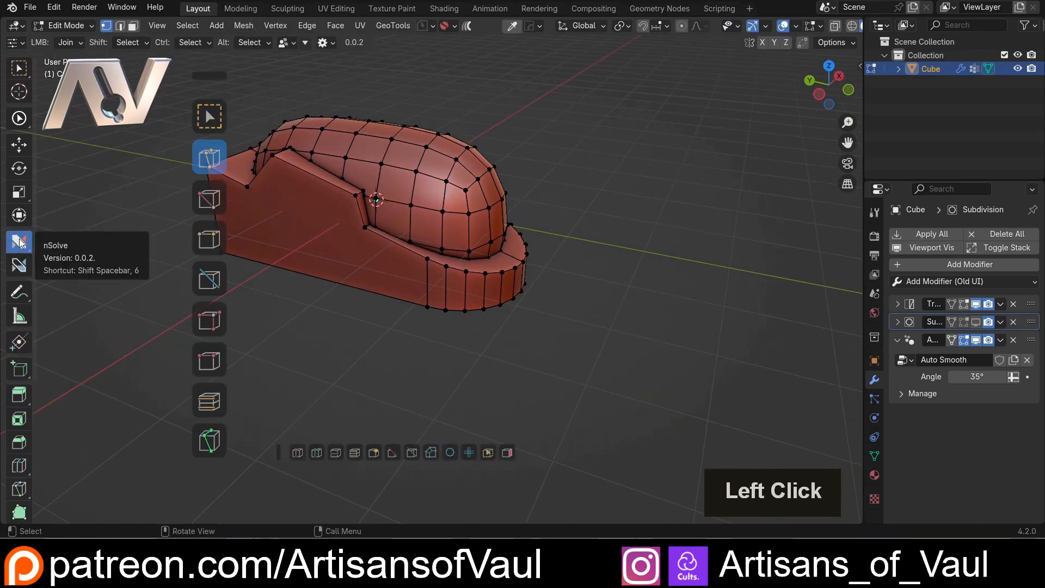
{"action": "middle_click_drag", "start_coordinate": [151, 171], "coordinate": [141, 213], "text": "shift"}
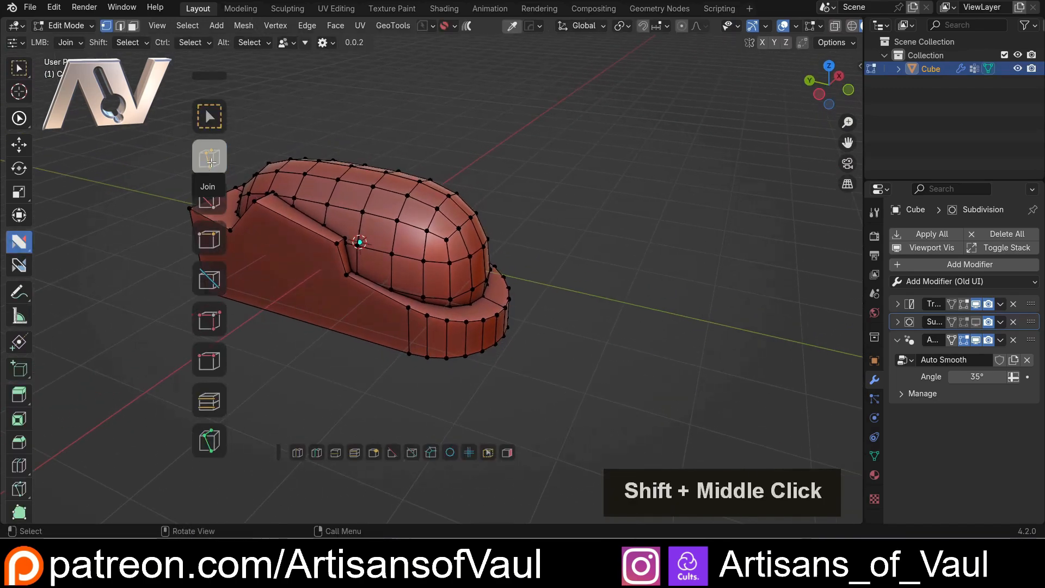
{"action": "left_click", "coordinate": [209, 168]}
Join the rear dome vertex to the two vertices at the lower and upper ends of the adjacent sloped cut
{"action": "middle_click_drag", "start_coordinate": [346, 174], "coordinate": [354, 217]}
{"action": "middle_click_drag", "start_coordinate": [261, 223], "coordinate": [446, 285], "text": "shift"}
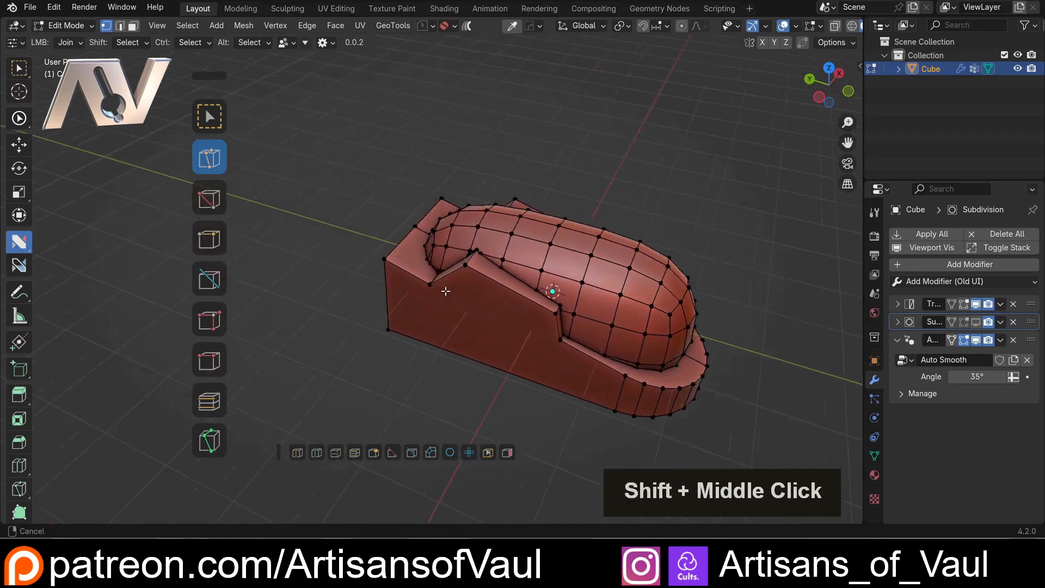
{"action": "scroll", "coordinate": [440, 283], "scroll_direction": "up", "scroll_amount": 5}
{"action": "middle_click_drag", "start_coordinate": [381, 276], "coordinate": [462, 228]}
{"action": "mouse_move", "coordinate": [422, 258]}
{"action": "middle_mouse_down", "text": "shift"}
{"action": "mouse_move", "coordinate": [483, 324]}
{"action": "mouse_move", "coordinate": [489, 307]}
{"action": "mouse_move", "coordinate": [510, 331]}
{"action": "mouse_move", "coordinate": [441, 260]}
{"action": "middle_mouse_up", "text": "shift"}
{"action": "scroll", "coordinate": [483, 324], "scroll_direction": "up", "scroll_amount": 3}
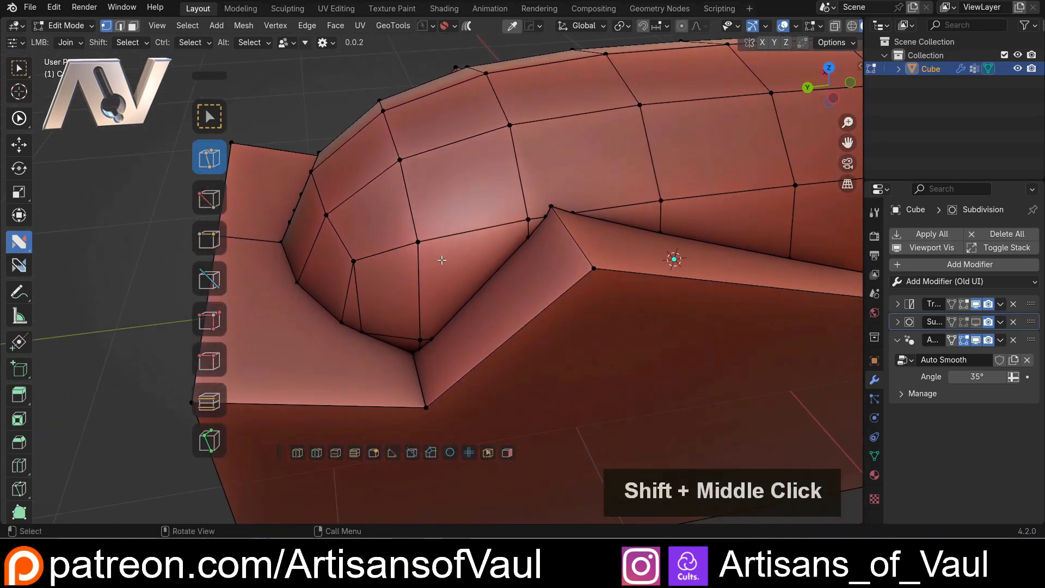
{"action": "left_click", "coordinate": [417, 242]}
{"action": "left_click", "coordinate": [435, 341], "text": "shift"}
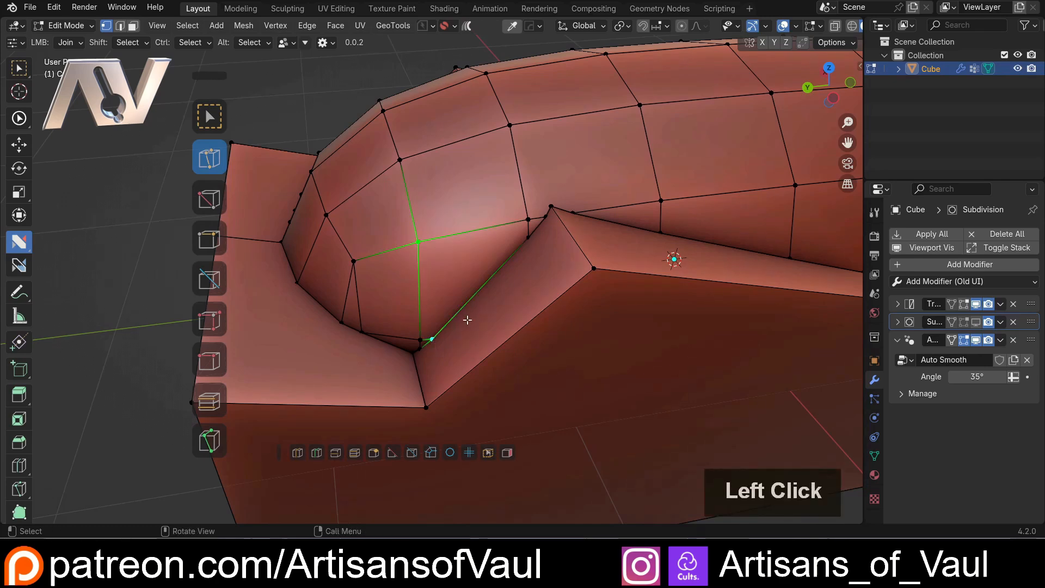
{"action": "key", "text": "j"}
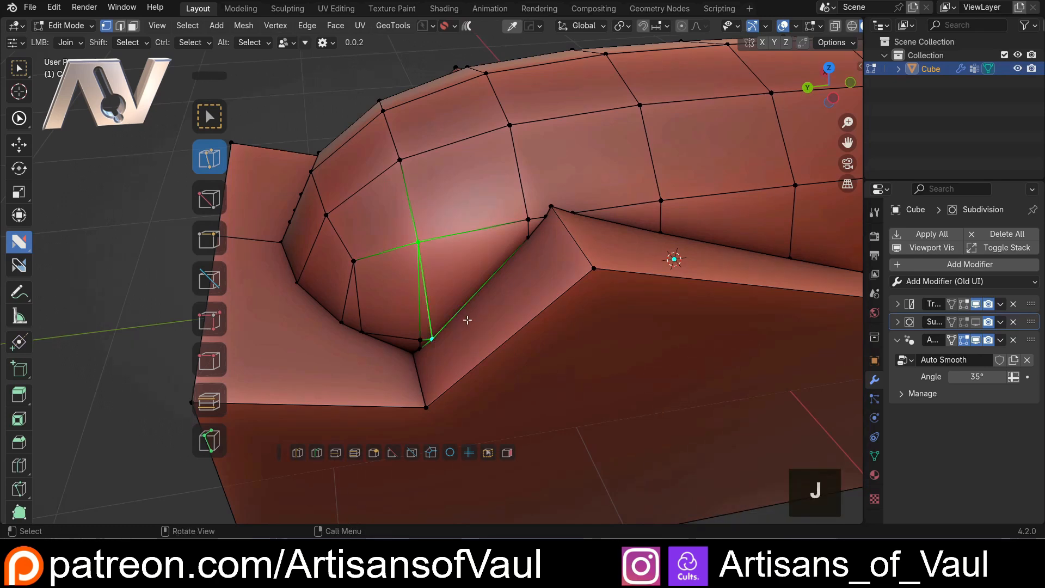
{"action": "left_click", "coordinate": [417, 242]}
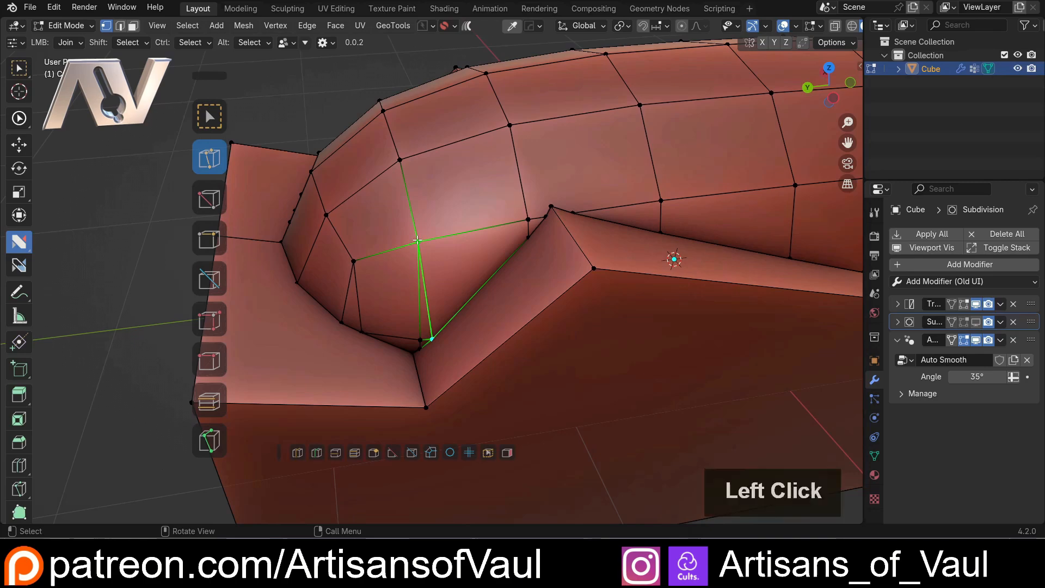
{"action": "left_click", "coordinate": [516, 246]}
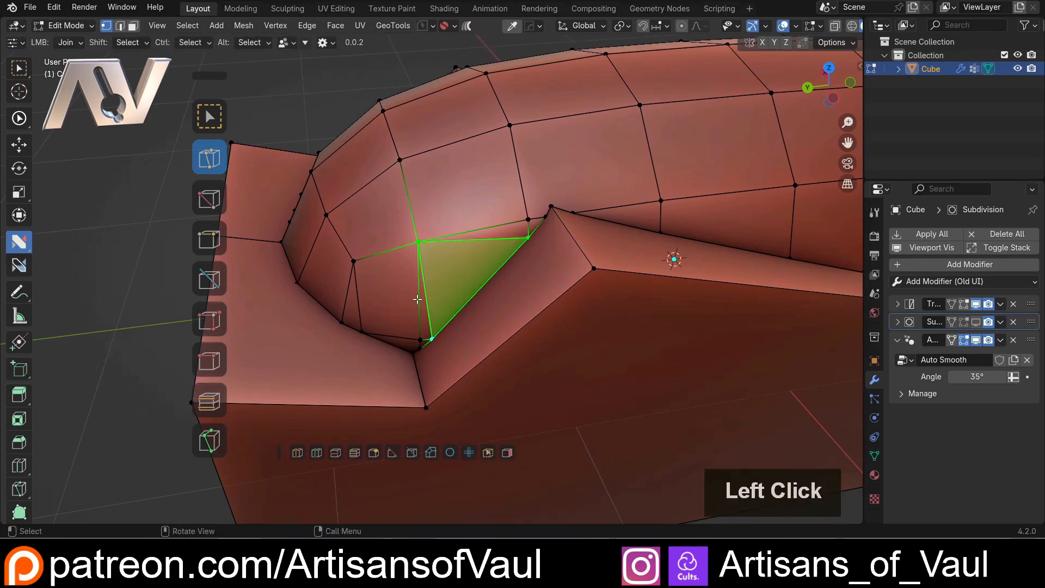
Join the vertices along the dome's lower rear rim in one run and clear the selection
{"action": "middle_click_drag", "start_coordinate": [477, 249], "coordinate": [385, 273]}
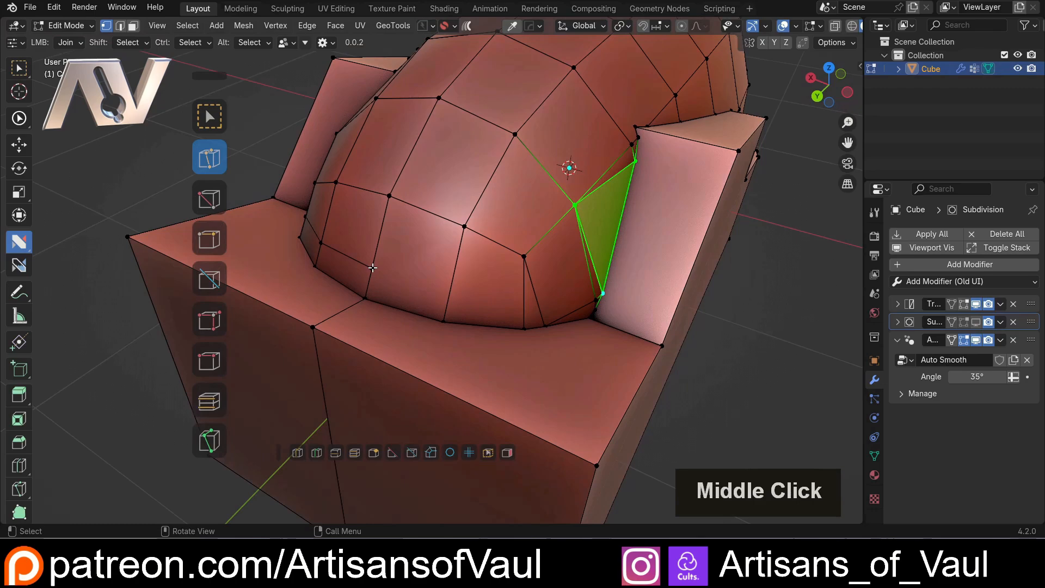
{"action": "left_click", "coordinate": [372, 267]}
{"action": "left_click", "coordinate": [519, 311]}
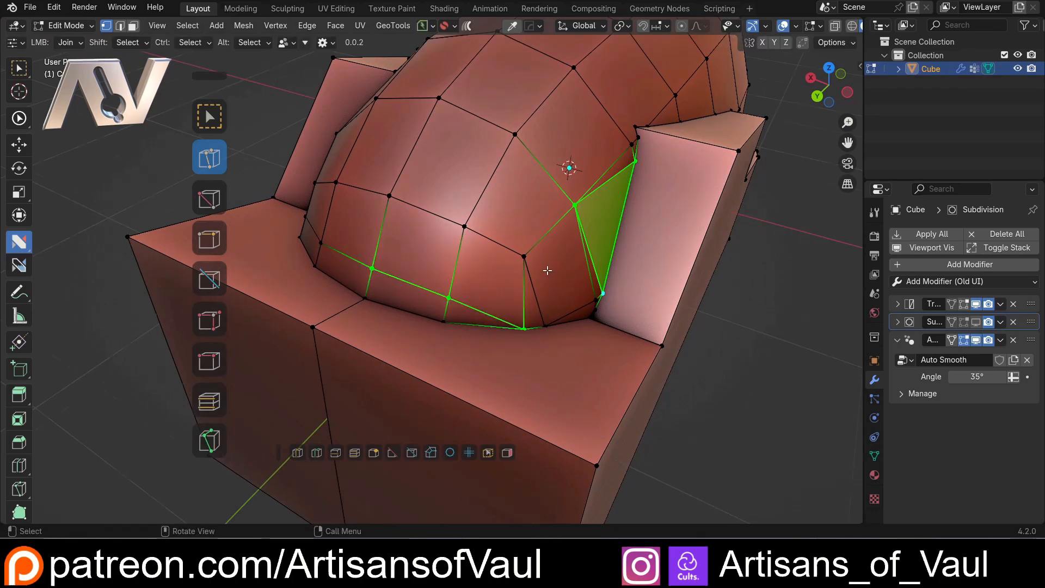
{"action": "middle_click_drag", "start_coordinate": [547, 271], "coordinate": [443, 279]}
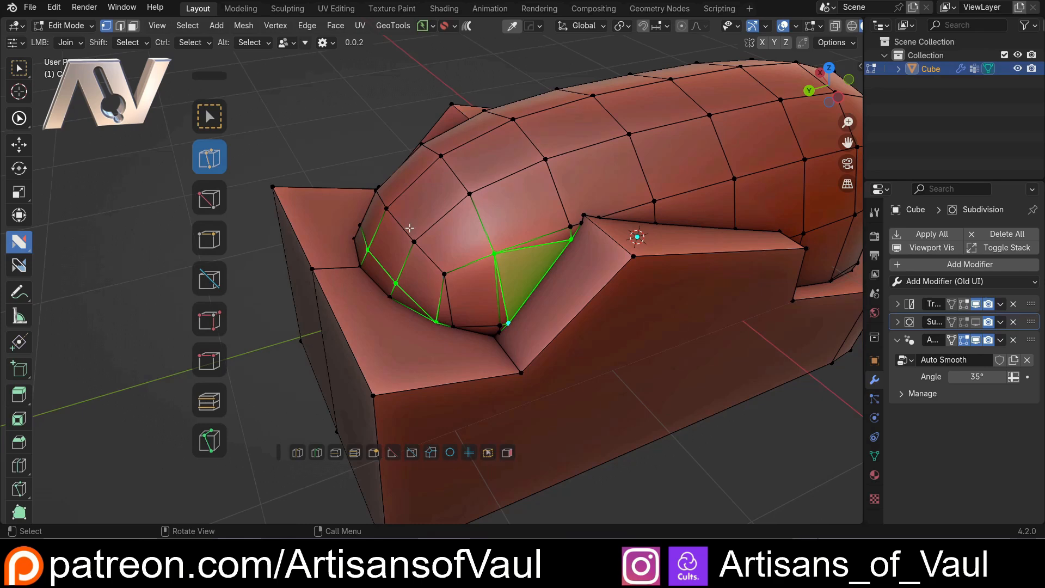
{"action": "middle_click_drag", "start_coordinate": [410, 229], "coordinate": [443, 250]}
{"action": "left_click", "coordinate": [670, 360]}
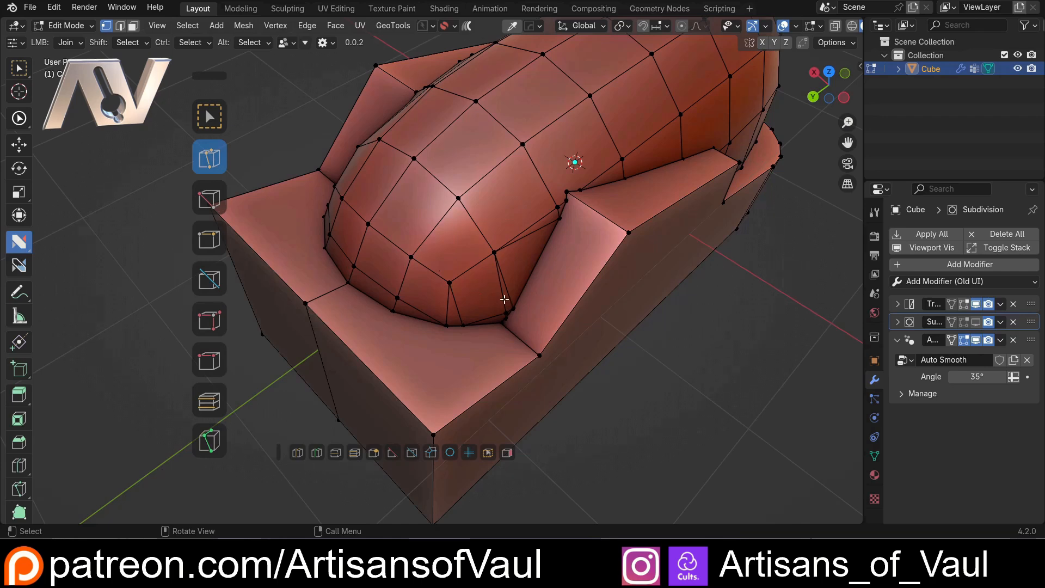
Try the Edge and Face snap modes for Join, enabling Edge snapping alongside Vert
{"action": "middle_click_drag", "start_coordinate": [505, 299], "coordinate": [459, 227]}
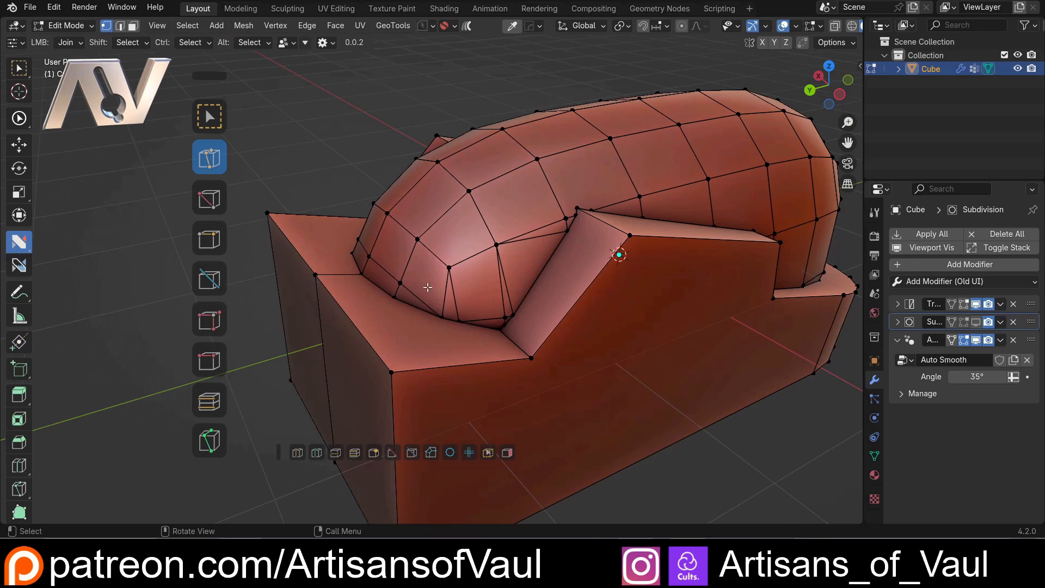
{"action": "key", "text": "d"}
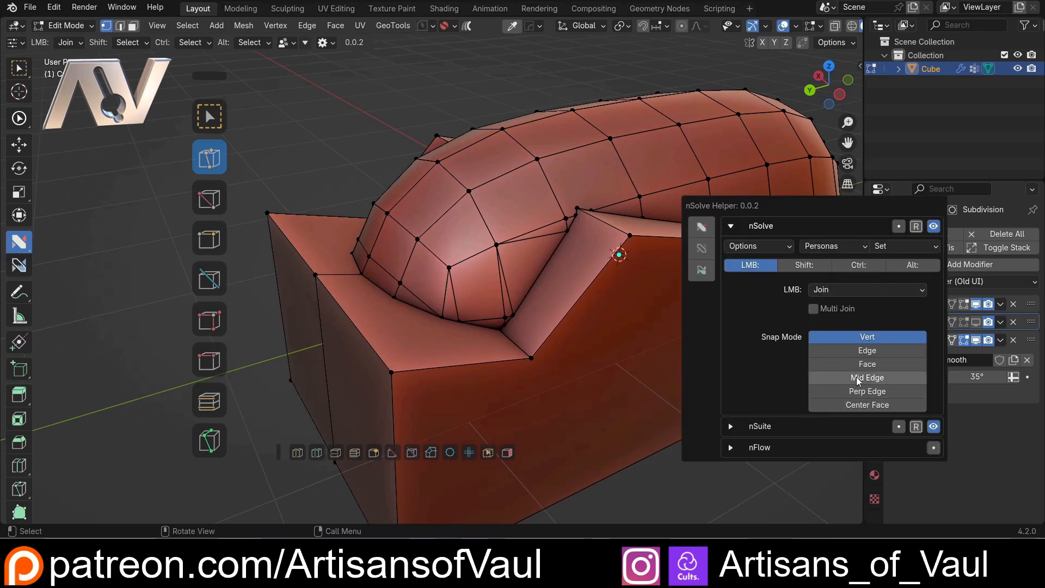
{"action": "left_click", "coordinate": [856, 351]}
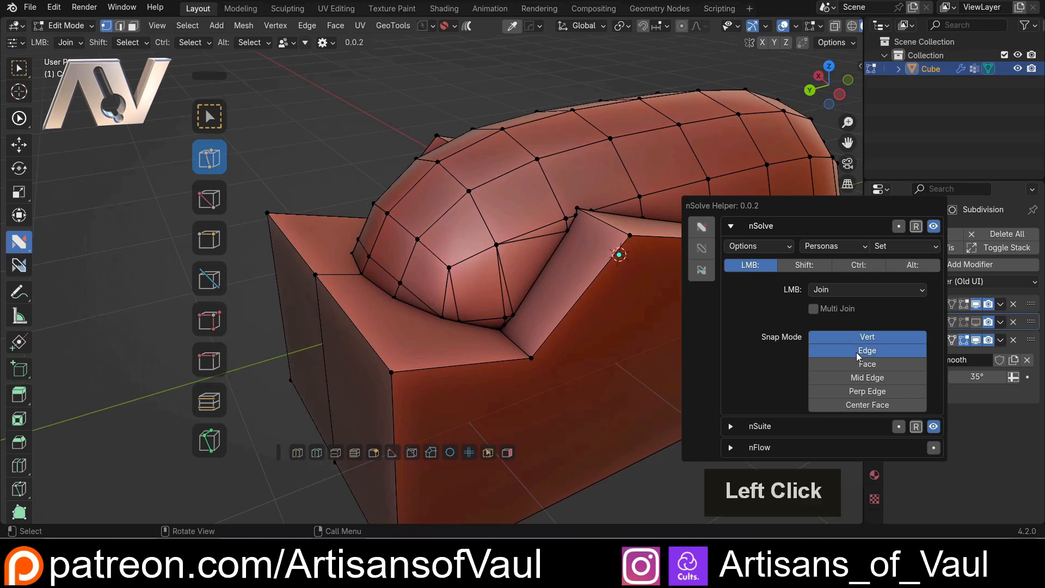
{"action": "left_click", "coordinate": [857, 351]}
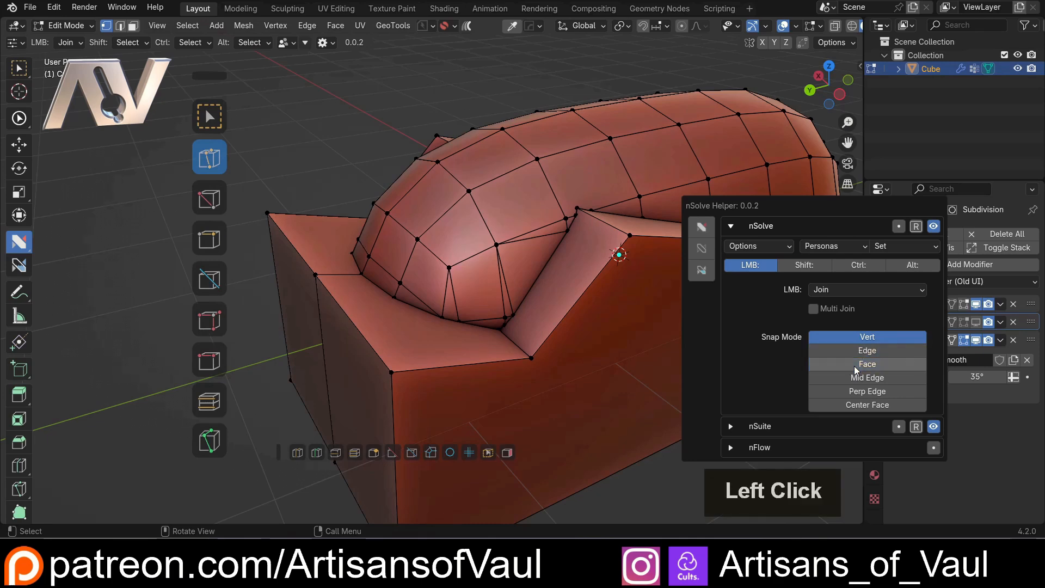
{"action": "double_click", "coordinate": [854, 366]}
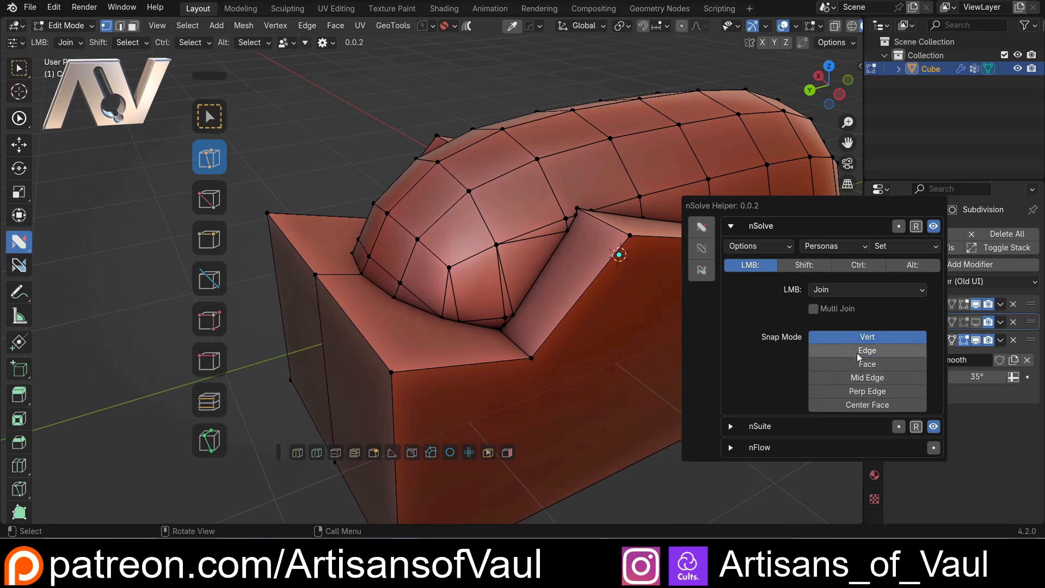
Try joining the upper rear dome vertex to a neighbouring vertex and to a free point along the facing edge
{"action": "middle_click_drag", "start_coordinate": [642, 261], "coordinate": [479, 125]}
{"action": "left_click", "coordinate": [415, 97]}
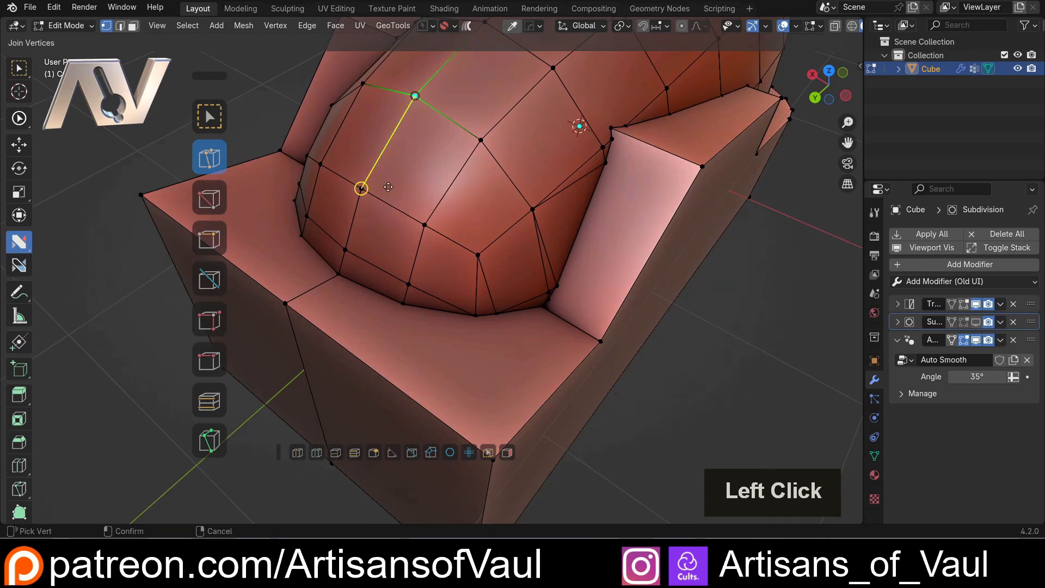
{"action": "left_click", "coordinate": [342, 179]}
{"action": "scroll", "coordinate": [358, 181], "scroll_direction": "up", "scroll_amount": 3}
{"action": "middle_click_drag", "start_coordinate": [383, 194], "coordinate": [512, 118], "text": "shift"}
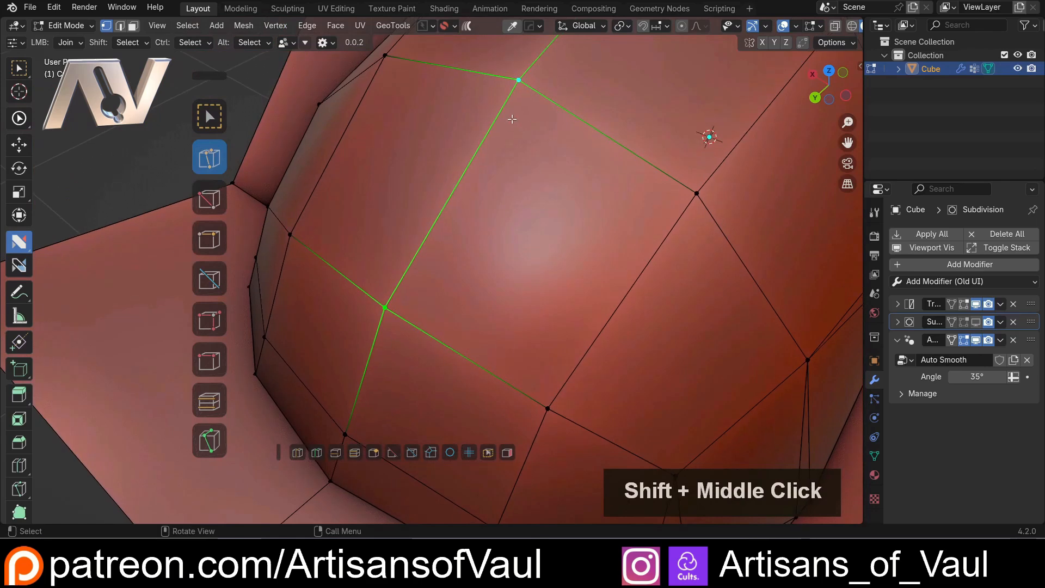
{"action": "left_click", "coordinate": [518, 80]}
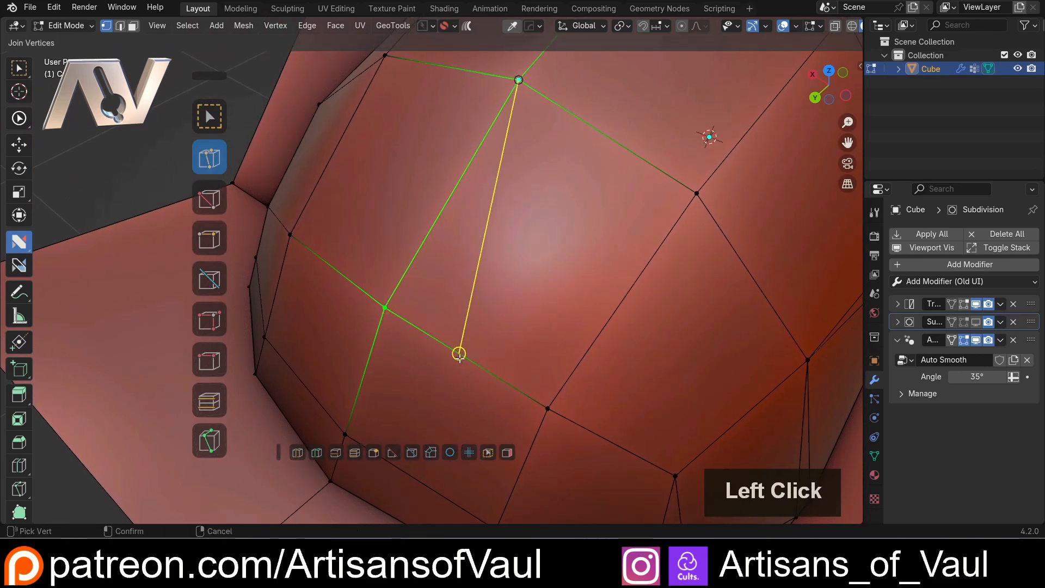
{"action": "left_click", "coordinate": [459, 355]}
{"action": "scroll", "coordinate": [602, 299], "scroll_direction": "down", "scroll_amount": 3}
Set Join snapping to Vert and Mid Edge, and try joining the dome vertex to the facing edge's midpoint
{"action": "key", "text": "d"}
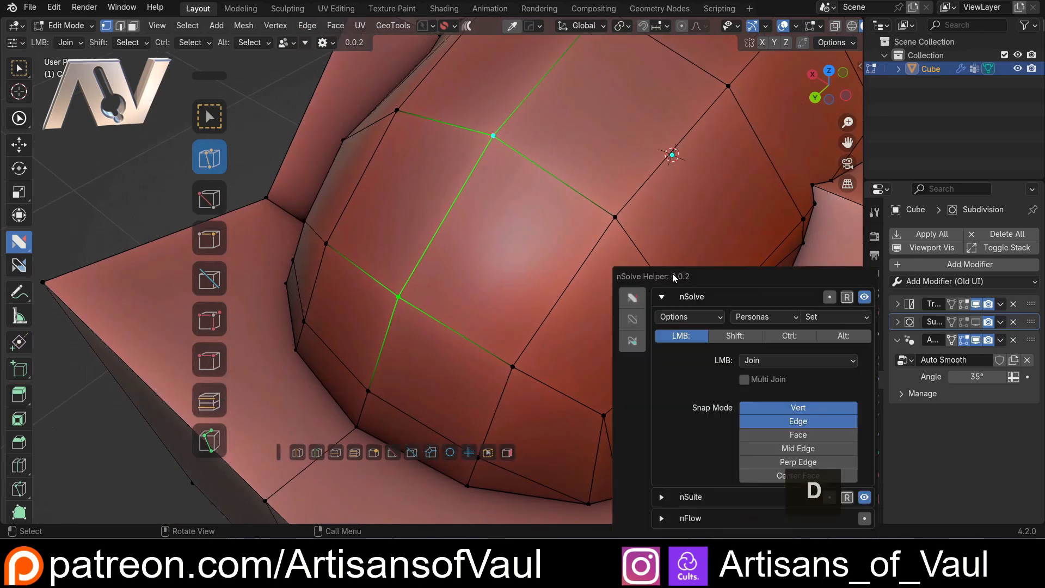
{"action": "left_click_drag", "start_coordinate": [753, 276], "coordinate": [724, 149]}
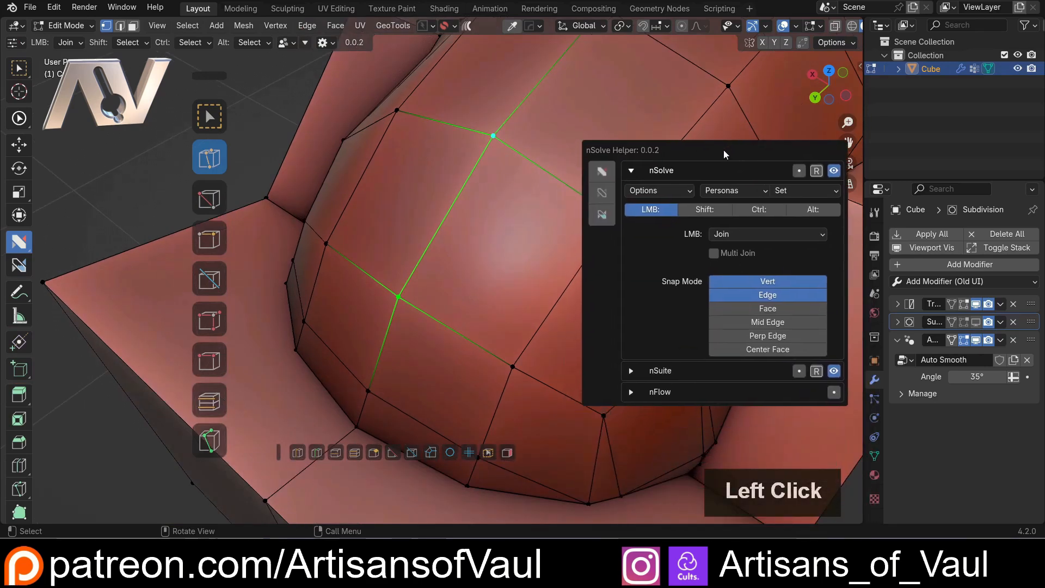
{"action": "left_click", "coordinate": [769, 295]}
{"action": "left_click", "coordinate": [768, 322]}
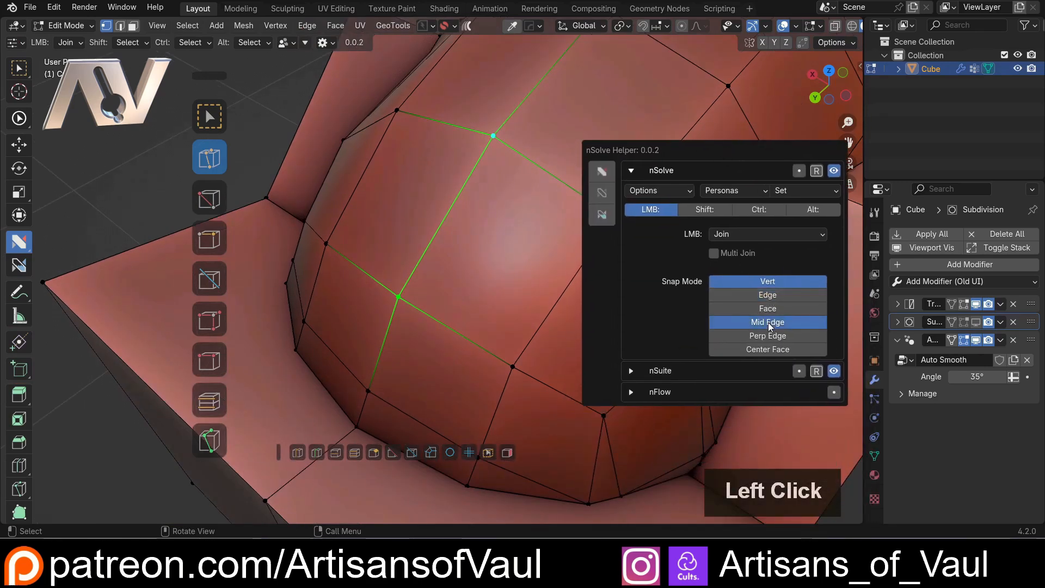
{"action": "left_click", "coordinate": [499, 138]}
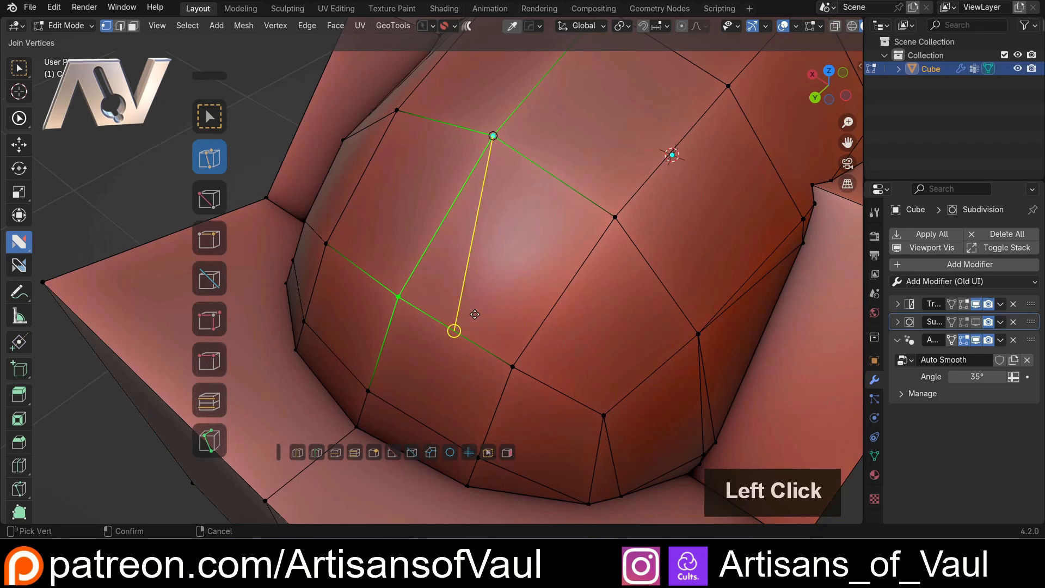
{"action": "left_click", "coordinate": [474, 313]}
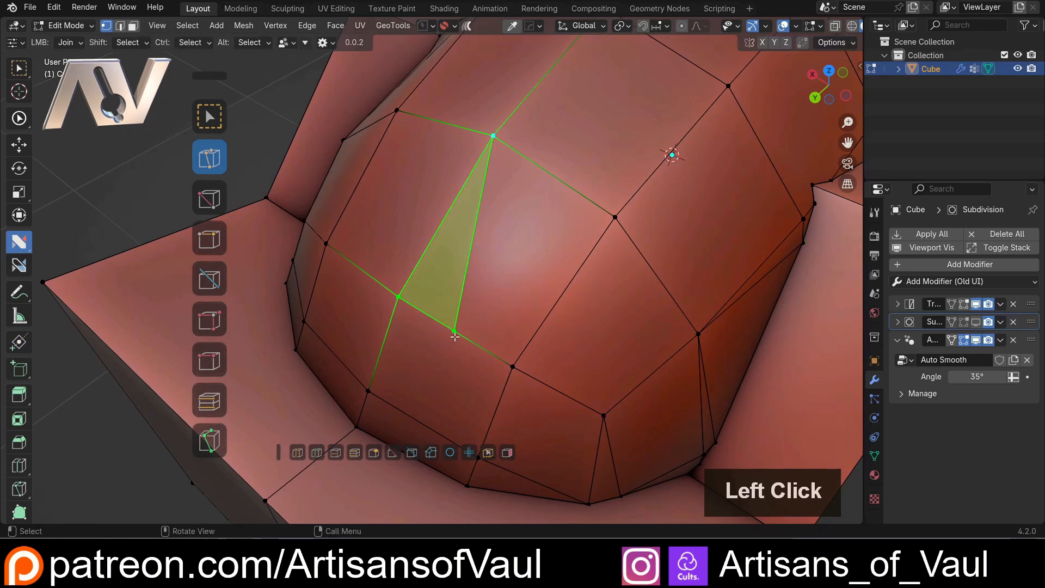
{"action": "middle_click_drag", "start_coordinate": [483, 297], "coordinate": [433, 269], "text": "shift"}
{"action": "key", "text": "ctrl+z"}
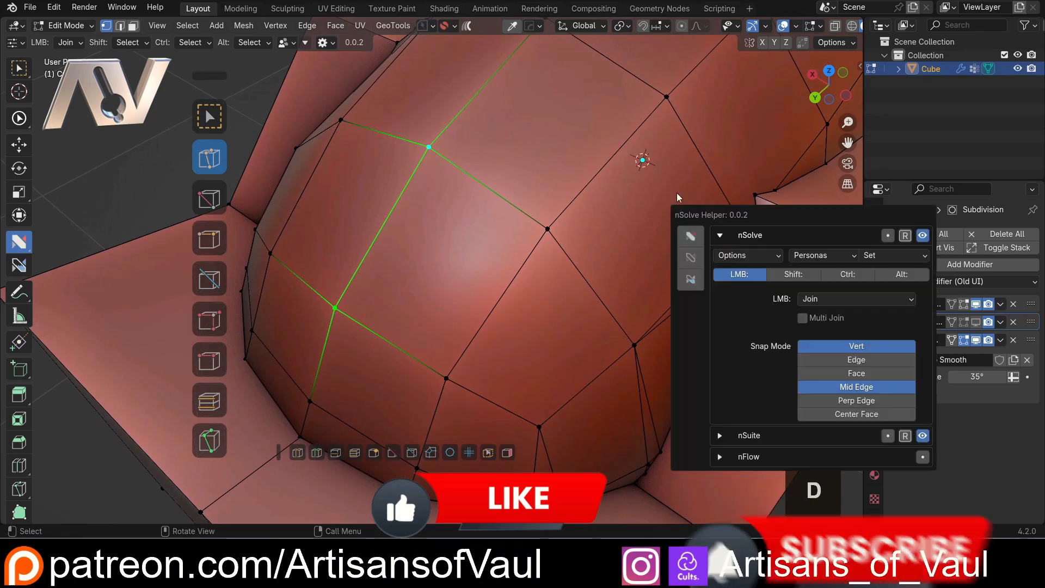
Set Join snapping to Vert and Face, and join dome vertices to points inside two nearby faces
{"action": "key", "text": "d"}
{"action": "left_click", "coordinate": [841, 390]}
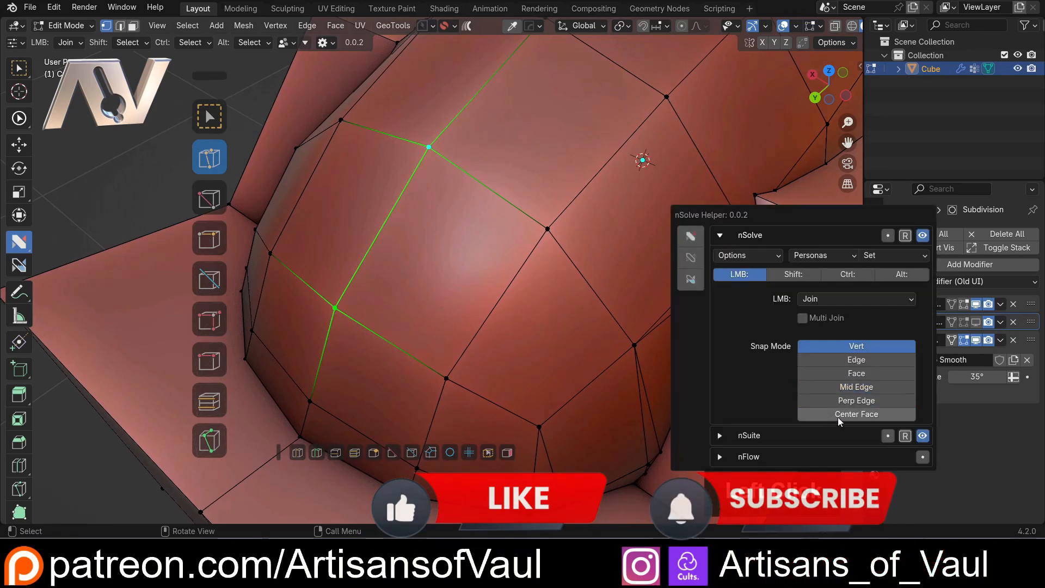
{"action": "middle_click_drag", "start_coordinate": [481, 119], "coordinate": [399, 267], "text": "shift"}
{"action": "left_click", "coordinate": [472, 151]}
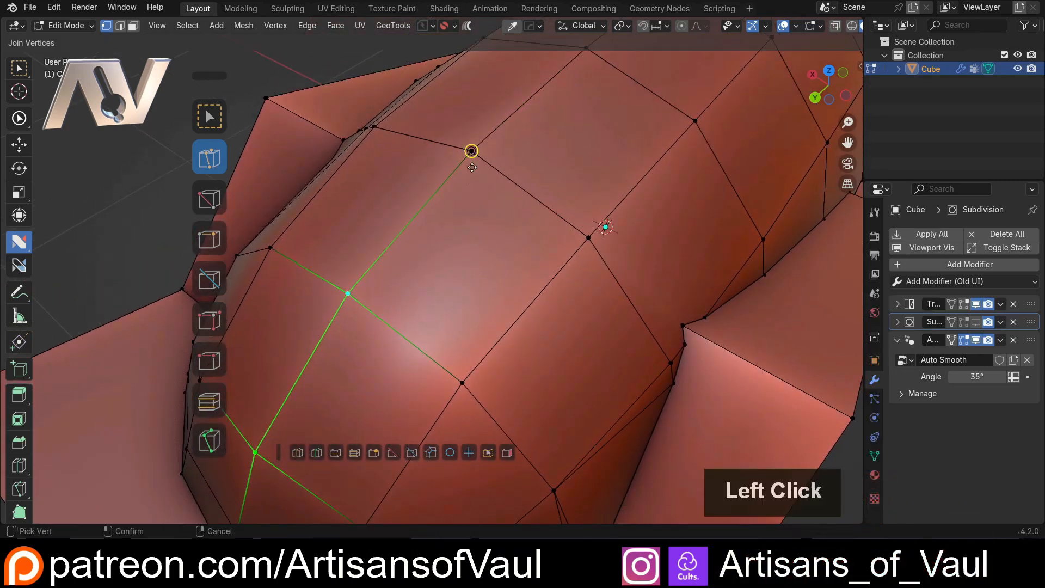
{"action": "left_click", "coordinate": [465, 268]}
{"action": "middle_click_drag", "start_coordinate": [465, 268], "coordinate": [409, 146]}
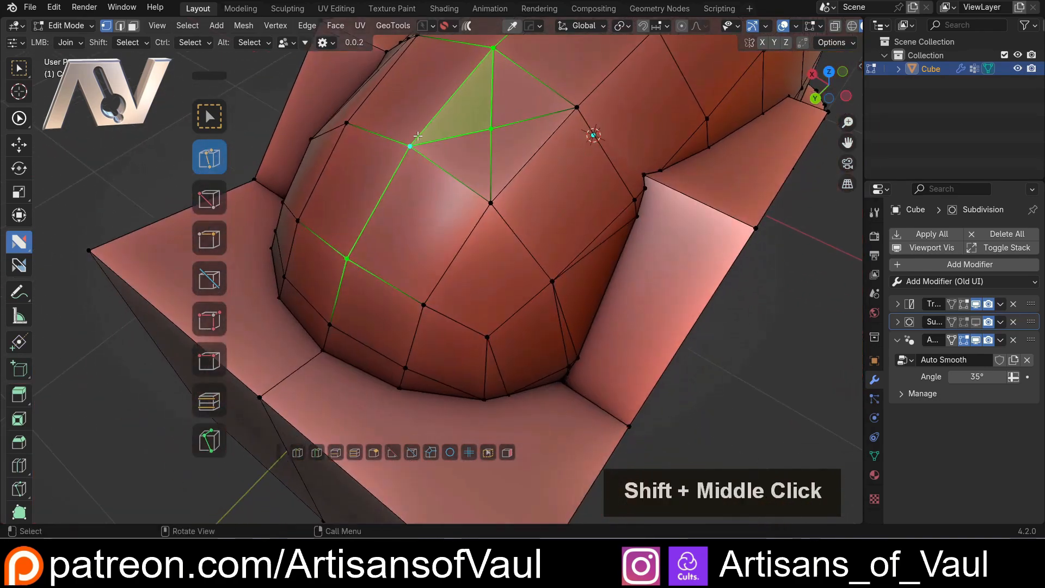
{"action": "left_click", "coordinate": [409, 146]}
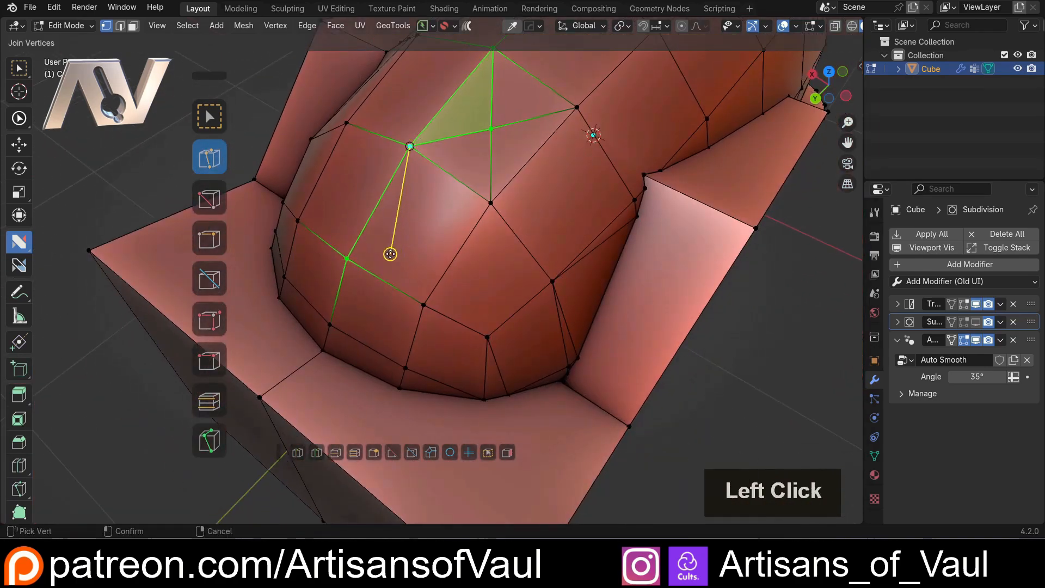
{"action": "left_click", "coordinate": [390, 254]}
Switch Join snapping from Face to Center Face and join the upper dome vertex to the adjacent face's centre
{"action": "middle_click_drag", "start_coordinate": [418, 256], "coordinate": [667, 220]}
{"action": "key", "text": "d"}
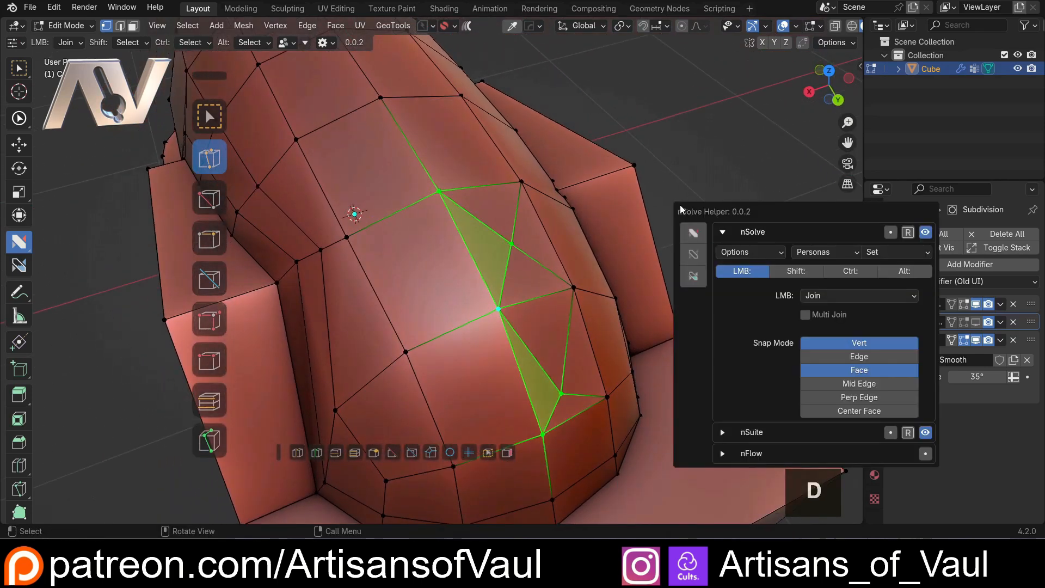
{"action": "left_click", "coordinate": [834, 369]}
{"action": "left_click", "coordinate": [834, 368]}
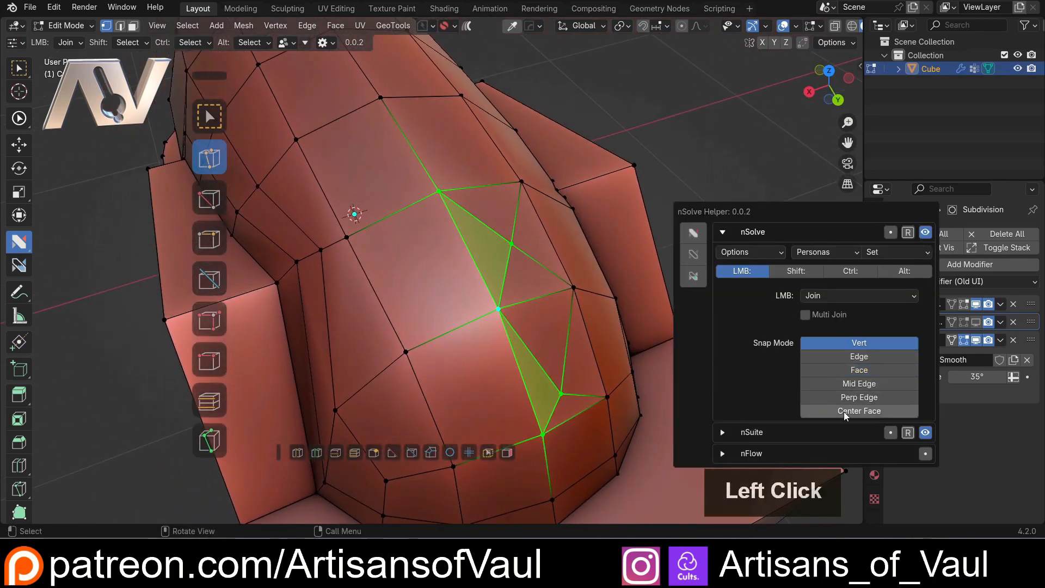
{"action": "left_click", "coordinate": [382, 97]}
{"action": "left_click", "coordinate": [363, 165]}
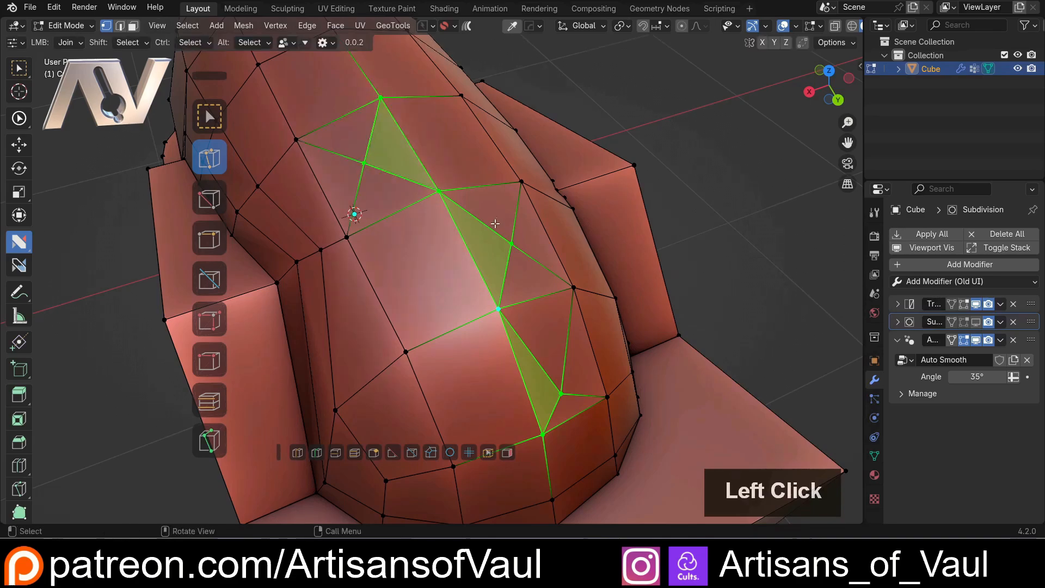
Try moving two of the joined vertices on the dome, and undo the moves
{"action": "mouse_move", "coordinate": [355, 214]}
{"action": "middle_mouse_down"}
{"action": "mouse_move", "coordinate": [483, 168]}
{"action": "mouse_move", "coordinate": [529, 179]}
{"action": "mouse_move", "coordinate": [367, 201]}
{"action": "middle_mouse_up"}
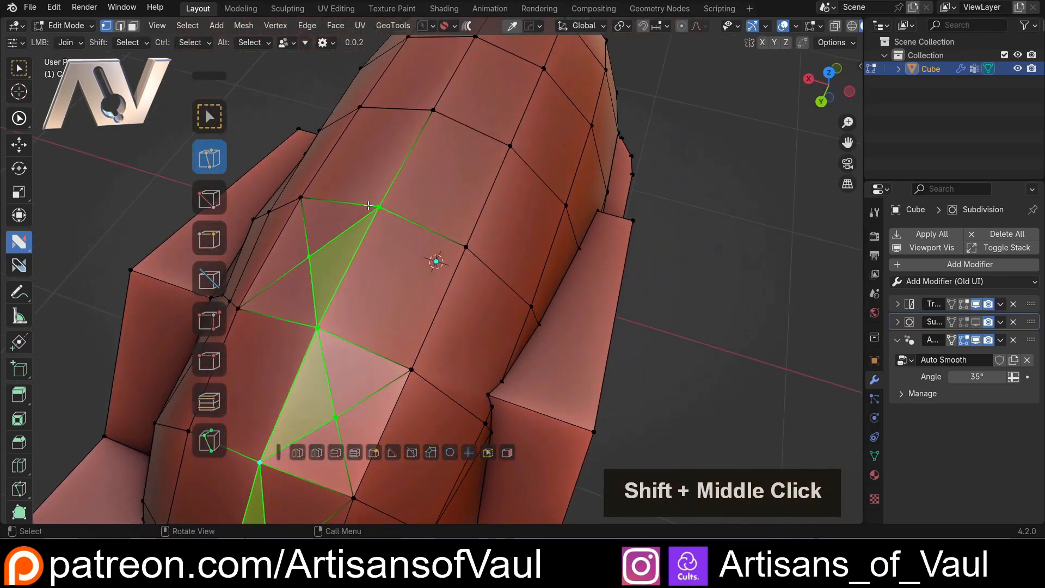
{"action": "left_click_drag", "start_coordinate": [378, 207], "coordinate": [370, 152]}
{"action": "mouse_move", "coordinate": [294, 181]}
{"action": "middle_mouse_down"}
{"action": "mouse_move", "coordinate": [336, 172]}
{"action": "mouse_move", "coordinate": [397, 184]}
{"action": "middle_mouse_up"}
{"action": "left_click", "coordinate": [408, 198]}
{"action": "left_click", "coordinate": [446, 300]}
{"action": "middle_click_drag", "start_coordinate": [446, 300], "coordinate": [305, 232]}
{"action": "key", "text": "g"}
{"action": "left_click", "coordinate": [458, 233]}
{"action": "key", "text": "g"}
{"action": "left_click", "coordinate": [460, 212]}
{"action": "key", "text": "ctrl+z"}
{"action": "key", "text": "ctrl+z"}
{"action": "key", "text": "ctrl+z"}
Turn off Center Face snapping for the Join action and enable Multi Join
{"action": "middle_click_drag", "start_coordinate": [427, 250], "coordinate": [521, 271], "text": "shift"}
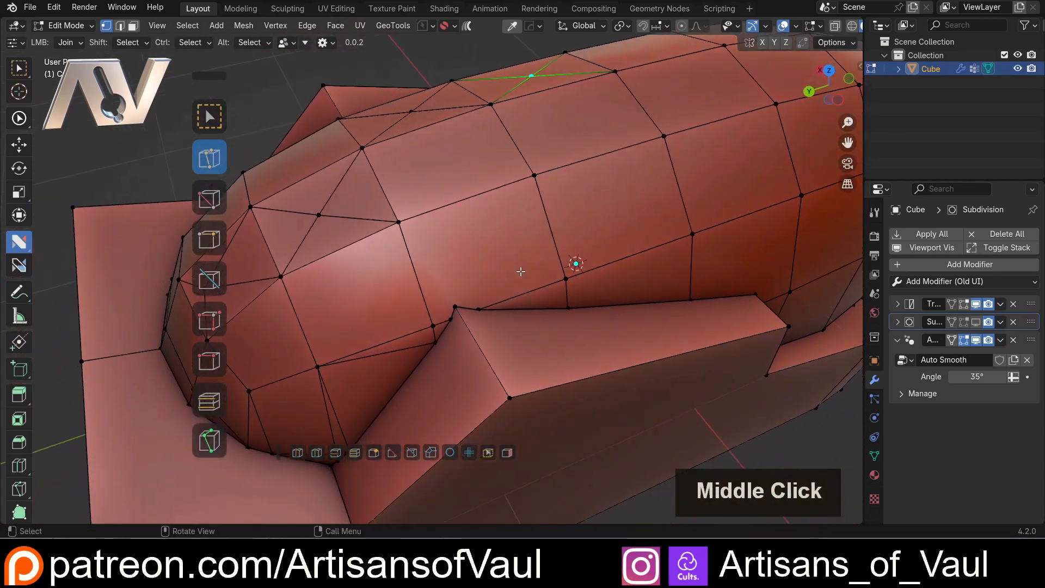
{"action": "key", "text": "d"}
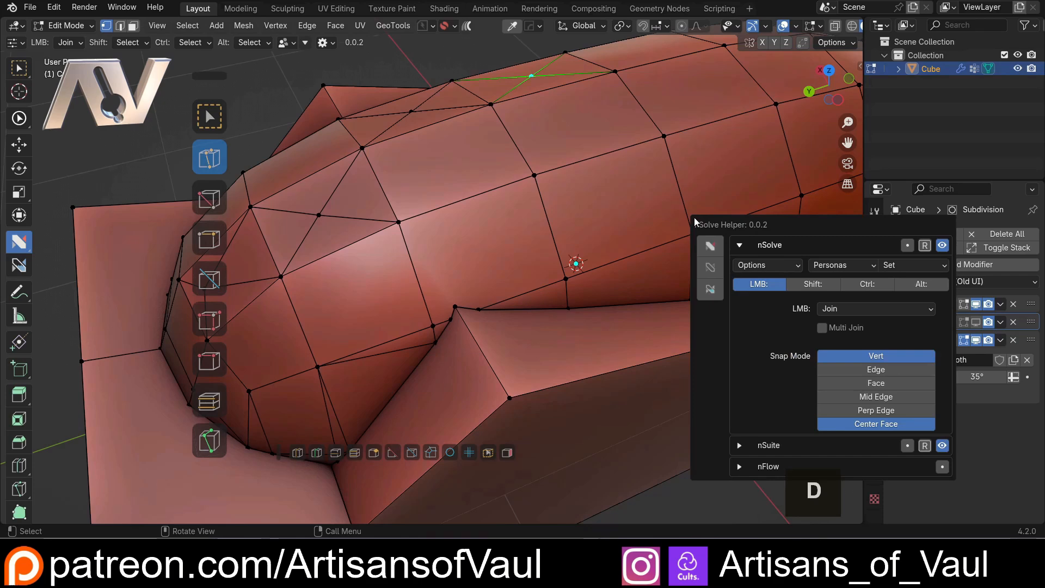
{"action": "left_click", "coordinate": [843, 424]}
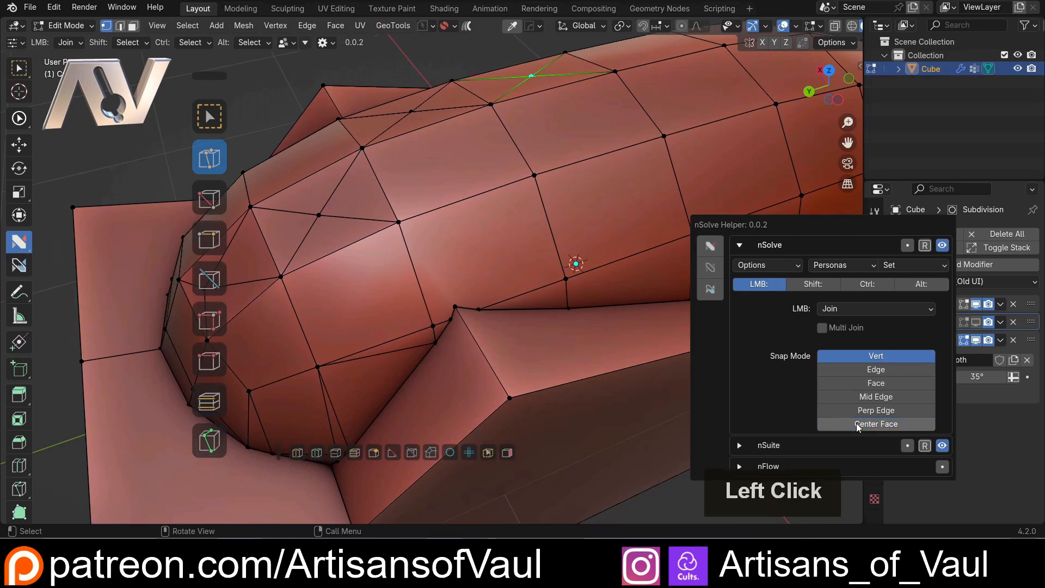
{"action": "left_click", "coordinate": [822, 329]}
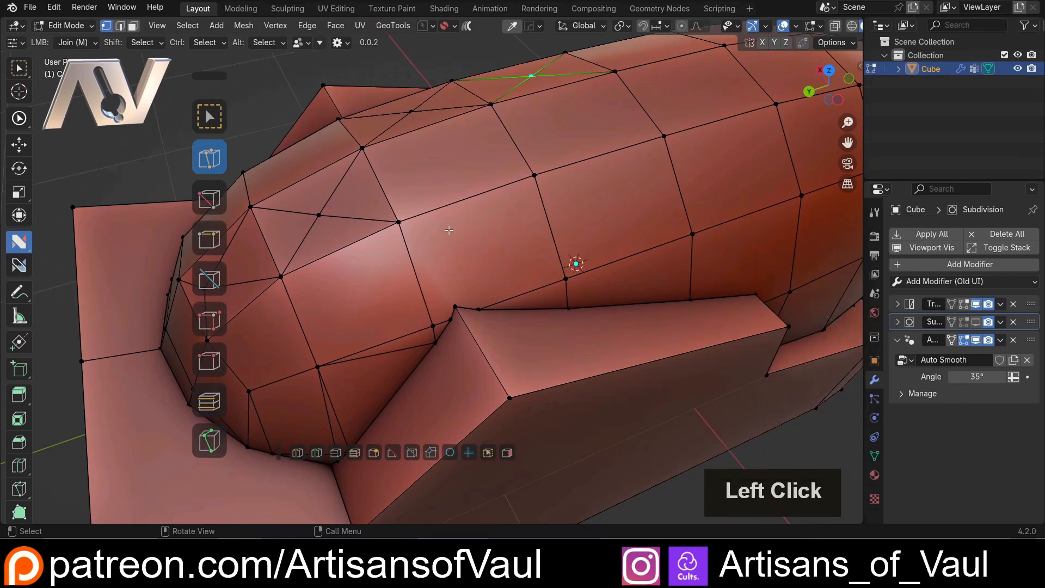
Select two neighbouring vertices on the dome's side and join both to the wedge block's upper corner vertex
{"action": "middle_click_drag", "start_coordinate": [448, 230], "coordinate": [423, 282], "text": "shift"}
{"action": "left_click", "coordinate": [366, 284]}
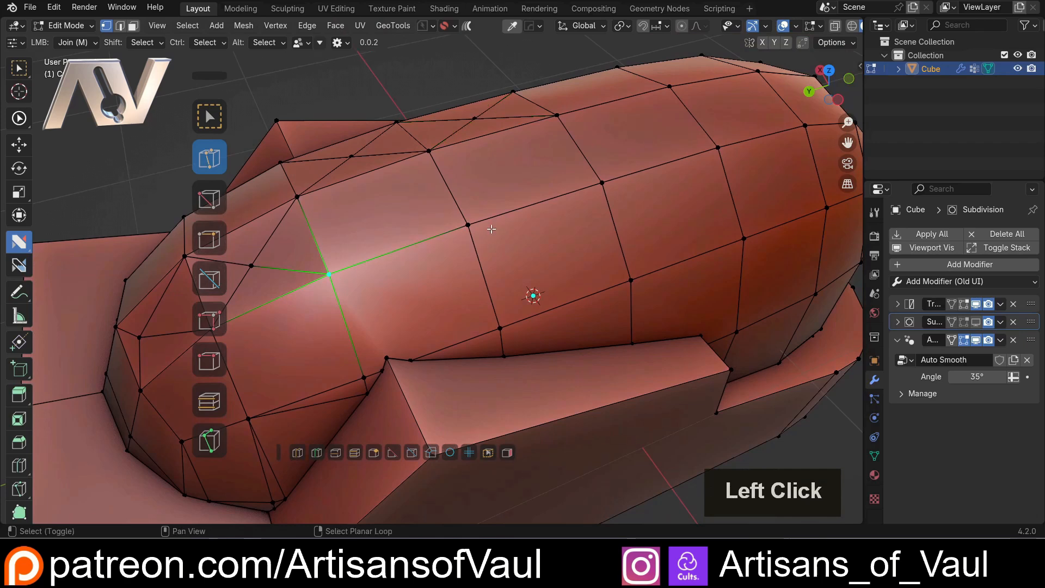
{"action": "left_click", "coordinate": [469, 226]}
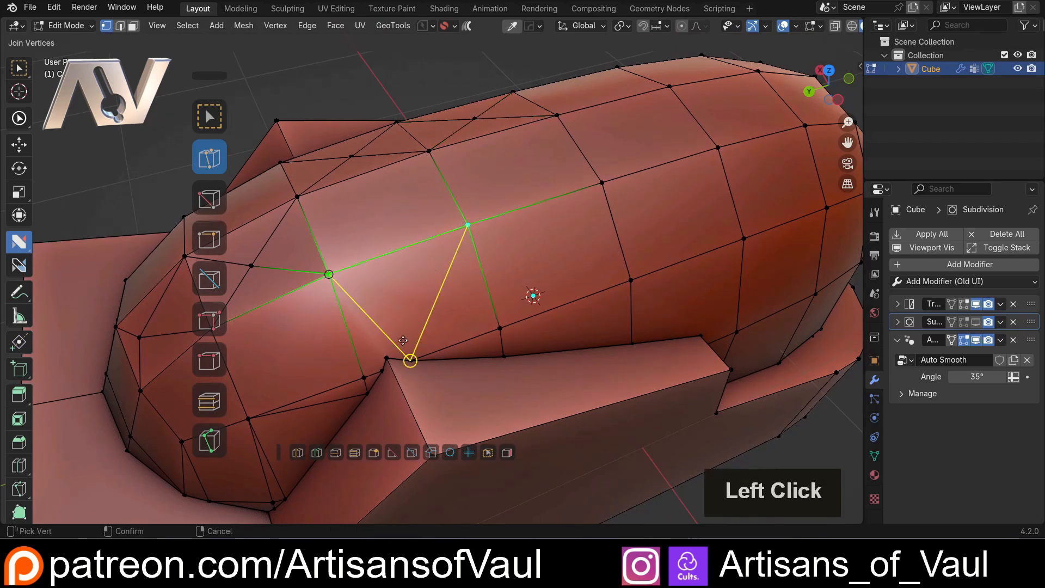
{"action": "left_click", "coordinate": [389, 357]}
{"action": "scroll", "coordinate": [418, 342], "scroll_direction": "up", "scroll_amount": 2}
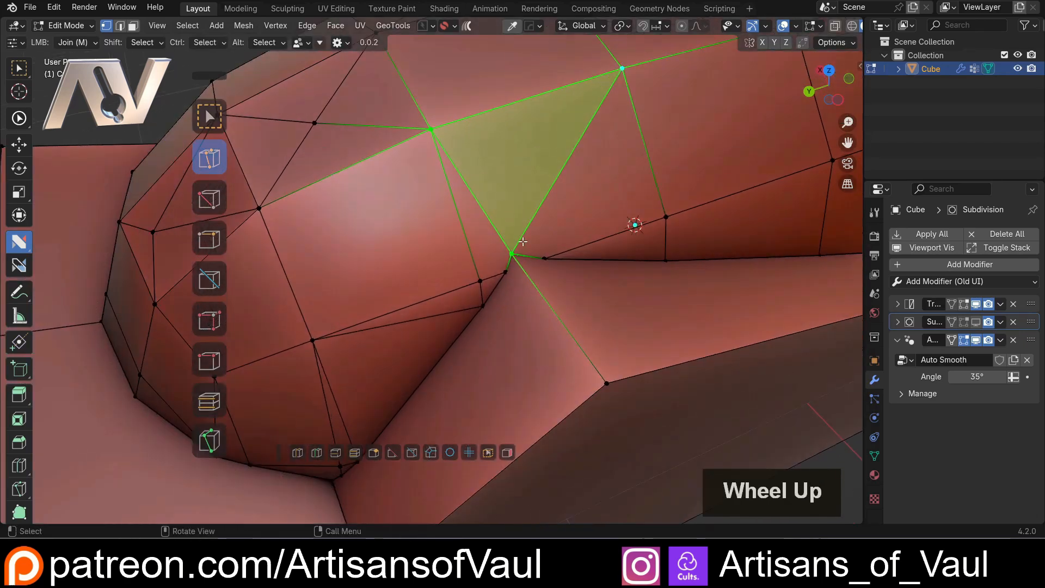
{"action": "scroll", "coordinate": [520, 235], "scroll_direction": "down", "scroll_amount": 3}
{"action": "middle_click_drag", "start_coordinate": [533, 229], "coordinate": [438, 226]}
{"action": "left_click", "coordinate": [331, 261]}
{"action": "left_click", "coordinate": [427, 280]}
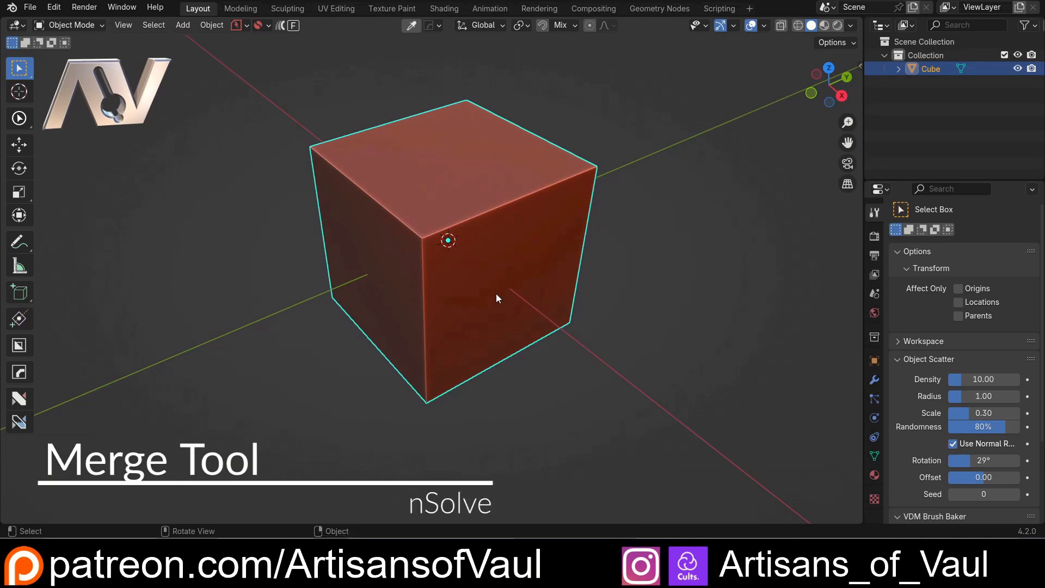
Subdivide the whole cube in Edit Mode with an increased number of cuts
{"action": "key", "text": "Tab"}
{"action": "key", "text": "ctrl+e"}
{"action": "left_click", "coordinate": [555, 219]}
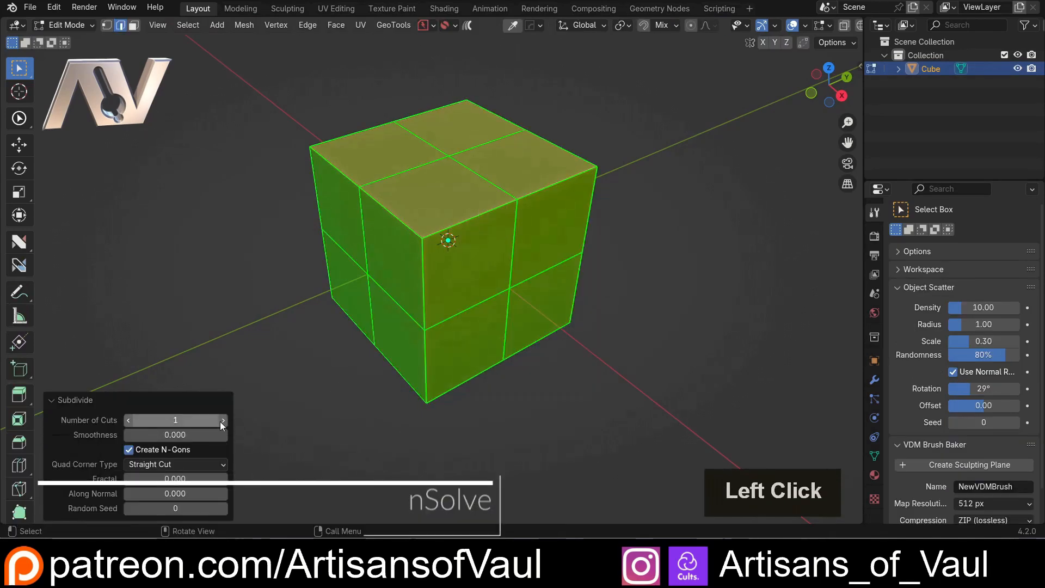
{"action": "double_click", "coordinate": [221, 421]}
{"action": "double_click", "coordinate": [221, 421]}
{"action": "double_click", "coordinate": [221, 421]}
{"action": "double_click", "coordinate": [221, 421]}
{"action": "key", "text": "Tab"}
{"action": "key", "text": "Tab"}
Select the cube's upper right corner vertex and snap the 3D cursor to it
{"action": "left_click", "coordinate": [574, 177]}
{"action": "left_click", "coordinate": [584, 172]}
{"action": "left_click", "coordinate": [603, 169]}
{"action": "key", "text": "shift+s"}
{"action": "left_click", "coordinate": [642, 255]}
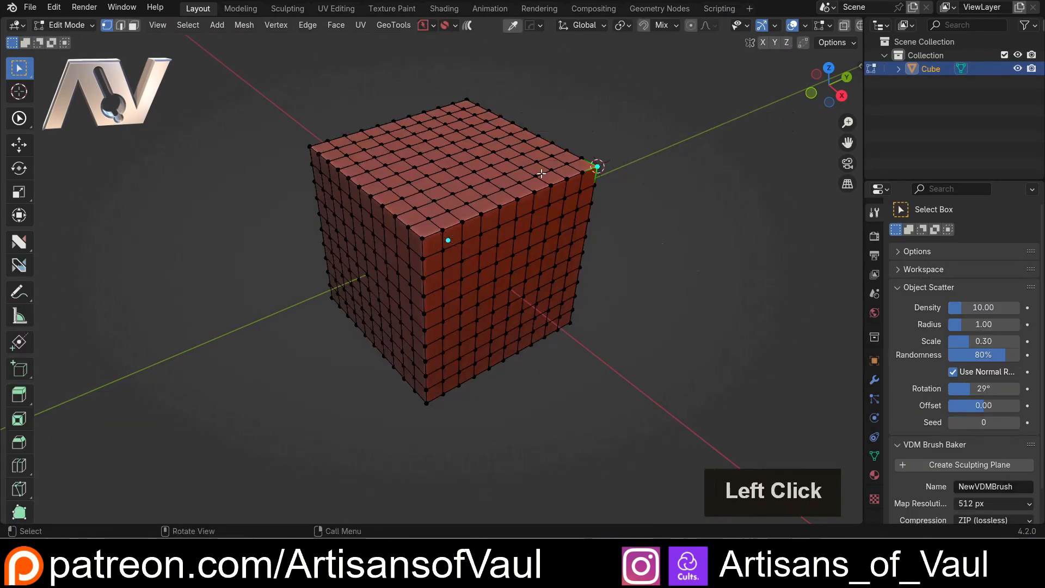
Add a Quadsphere at the 3D cursor in Object Mode and scale it up until it overlaps the cube's corner
{"action": "key", "text": "Tab"}
{"action": "left_click", "coordinate": [641, 154]}
{"action": "key", "text": "shift+a"}
{"action": "left_click", "coordinate": [640, 171]}
{"action": "left_click", "coordinate": [711, 170]}
{"action": "key", "text": "s"}
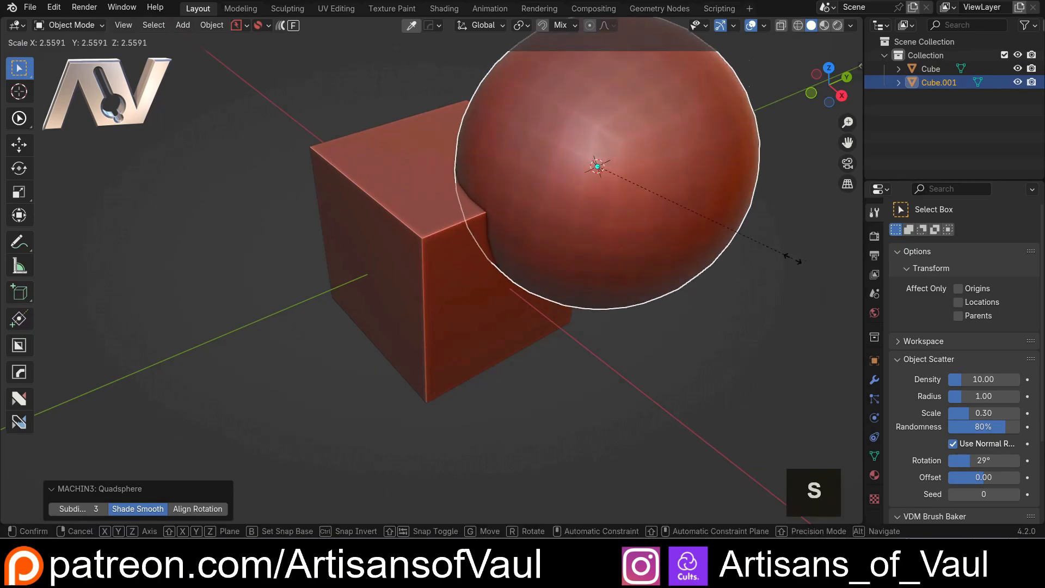
{"action": "left_click", "coordinate": [745, 272]}
Subtract the sphere from the cube with a Boolean difference and enter Edit Mode on the result
{"action": "left_click", "coordinate": [380, 216], "text": "shift"}
{"action": "key", "text": "ctrl+shift+KP_Subtract"}
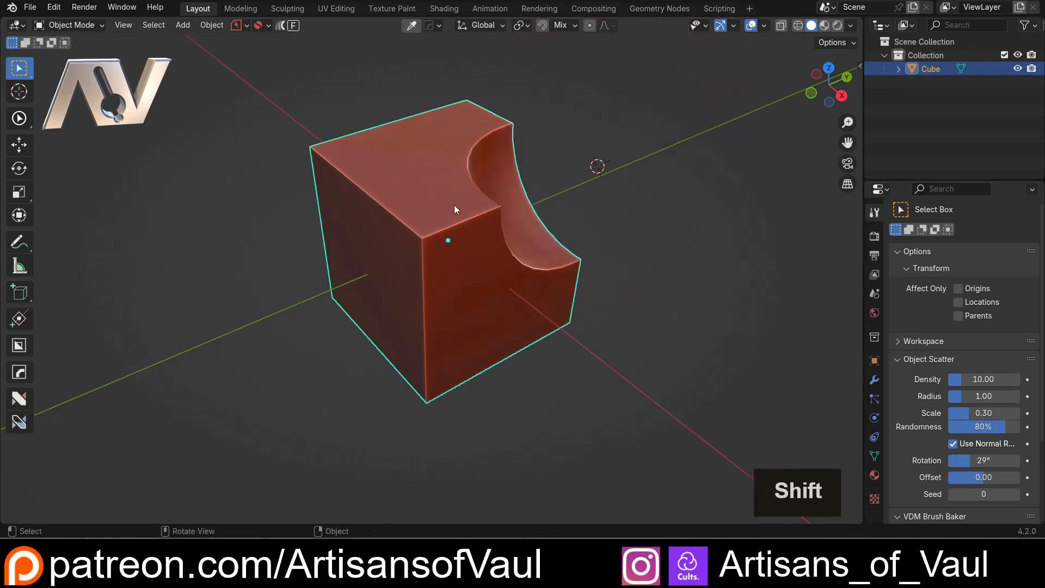
{"action": "scroll", "coordinate": [432, 234], "scroll_direction": "up", "scroll_amount": 1}
{"action": "key", "text": "Tab"}
Select an extra vertex and its neighbour on the rim of the spherical cut, and merge them At Last
{"action": "middle_click_drag", "start_coordinate": [506, 220], "coordinate": [380, 283]}
{"action": "left_click", "coordinate": [375, 236]}
{"action": "scroll", "coordinate": [381, 265], "scroll_direction": "up", "scroll_amount": 4}
{"action": "mouse_move", "coordinate": [391, 223]}
{"action": "middle_mouse_down"}
{"action": "mouse_move", "coordinate": [389, 185]}
{"action": "mouse_move", "coordinate": [443, 231]}
{"action": "mouse_move", "coordinate": [396, 215]}
{"action": "middle_mouse_up"}
{"action": "scroll", "coordinate": [383, 209], "scroll_direction": "up", "scroll_amount": 2}
{"action": "middle_click_drag", "start_coordinate": [443, 240], "coordinate": [420, 270]}
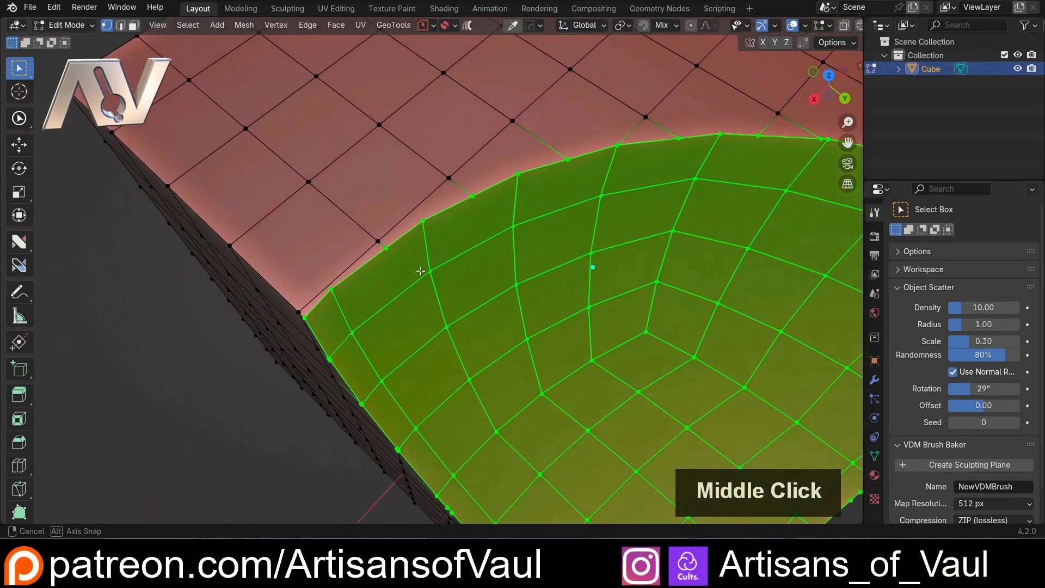
{"action": "left_click", "coordinate": [387, 247]}
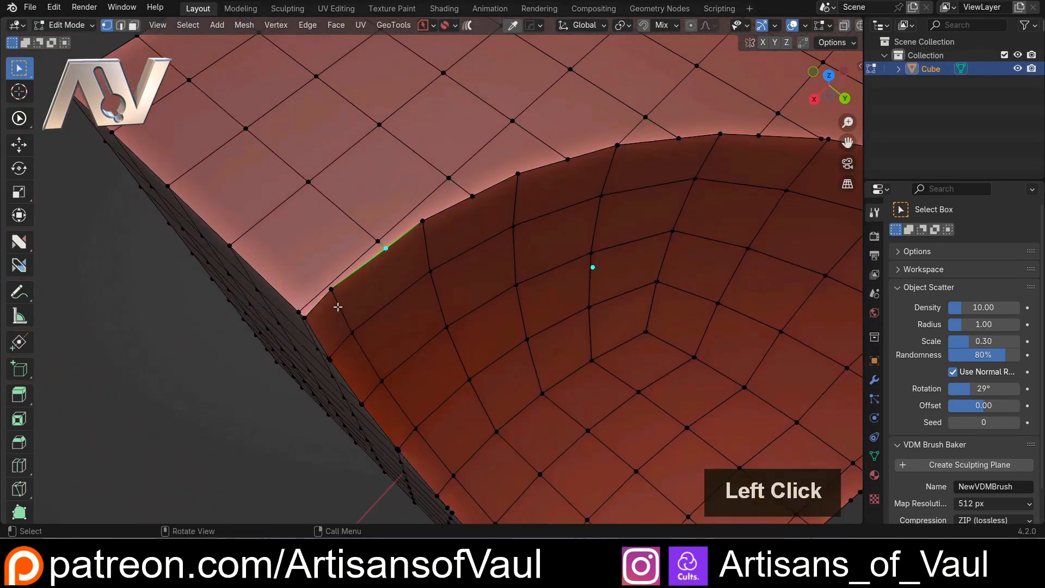
{"action": "key", "text": "shift"}
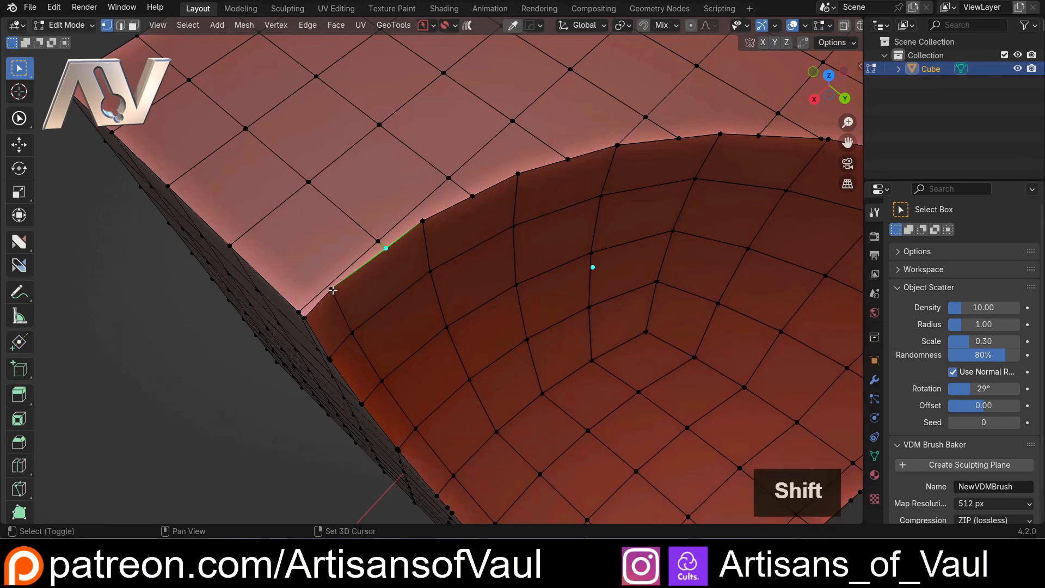
{"action": "left_click", "coordinate": [332, 289], "text": "shift"}
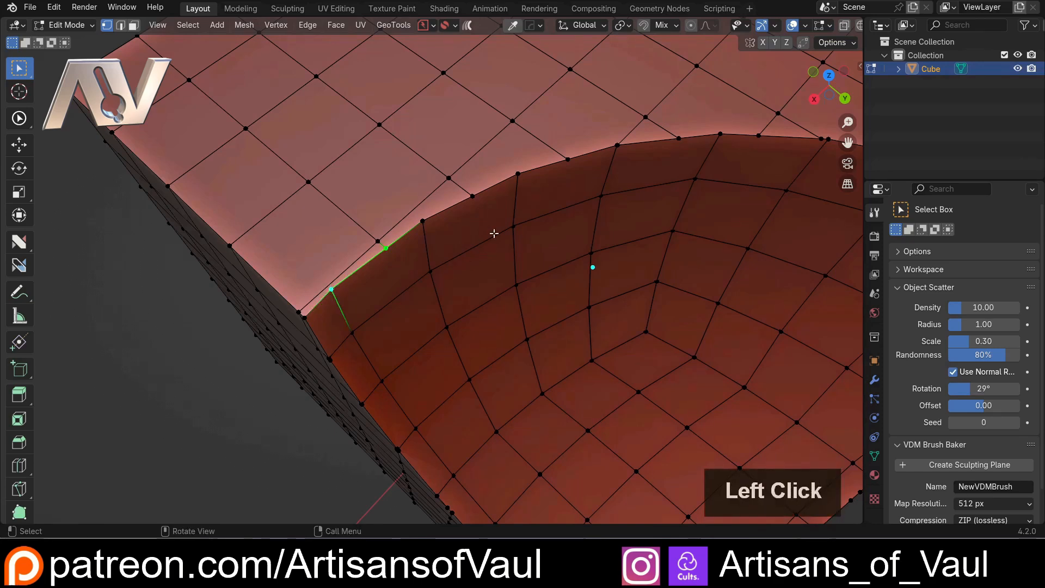
{"action": "key", "text": "m"}
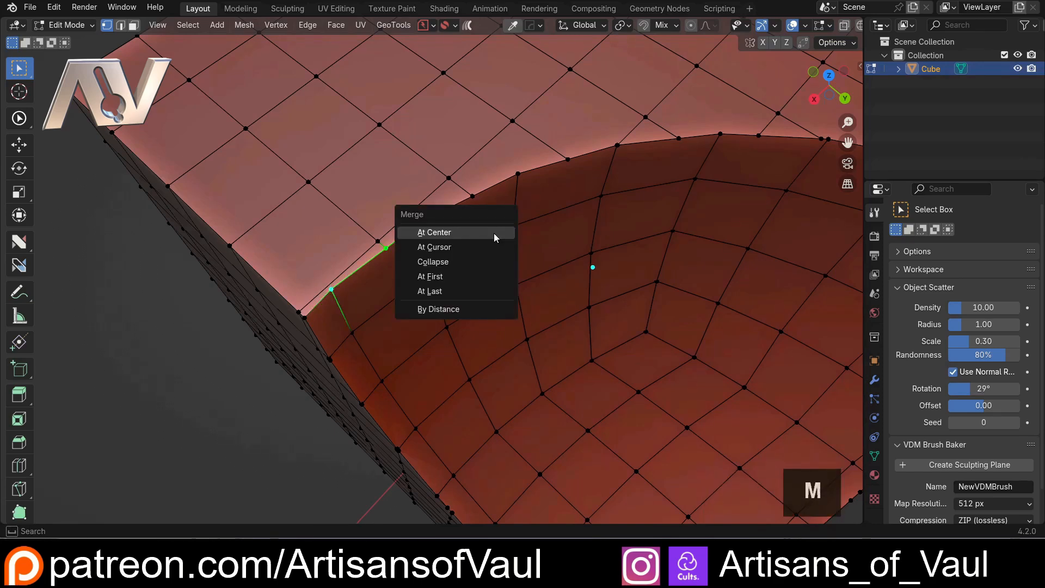
{"action": "left_click", "coordinate": [453, 289]}
Merge the next extra rim vertex into its neighbour using MACHIN3 Smart Vert with Merge set to Last
{"action": "middle_click_drag", "start_coordinate": [453, 288], "coordinate": [375, 269]}
{"action": "middle_click_drag", "start_coordinate": [445, 239], "coordinate": [392, 291], "text": "shift"}
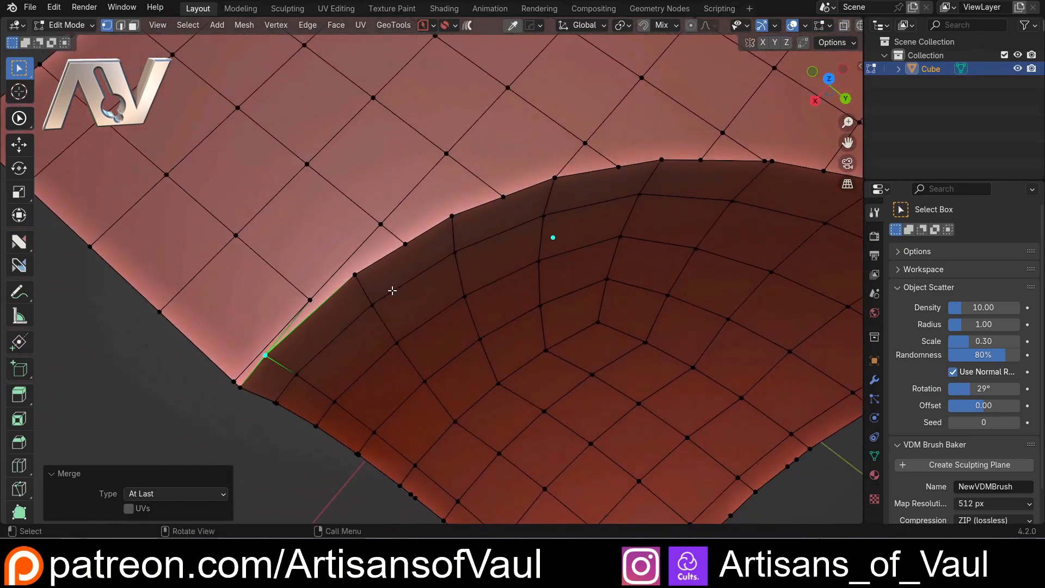
{"action": "left_click", "coordinate": [409, 245]}
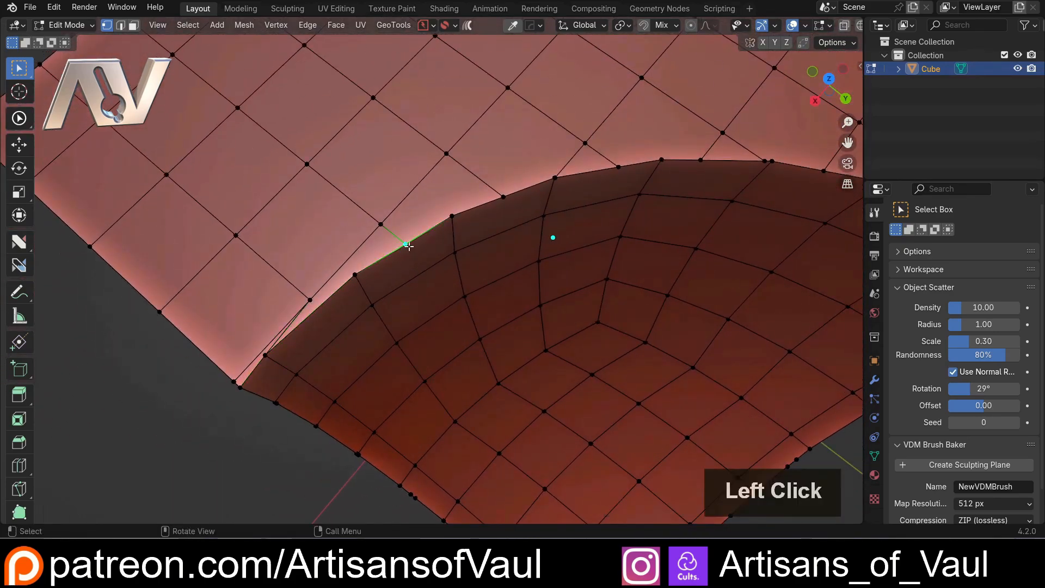
{"action": "left_click", "coordinate": [355, 276], "text": "shift"}
{"action": "key", "text": "1"}
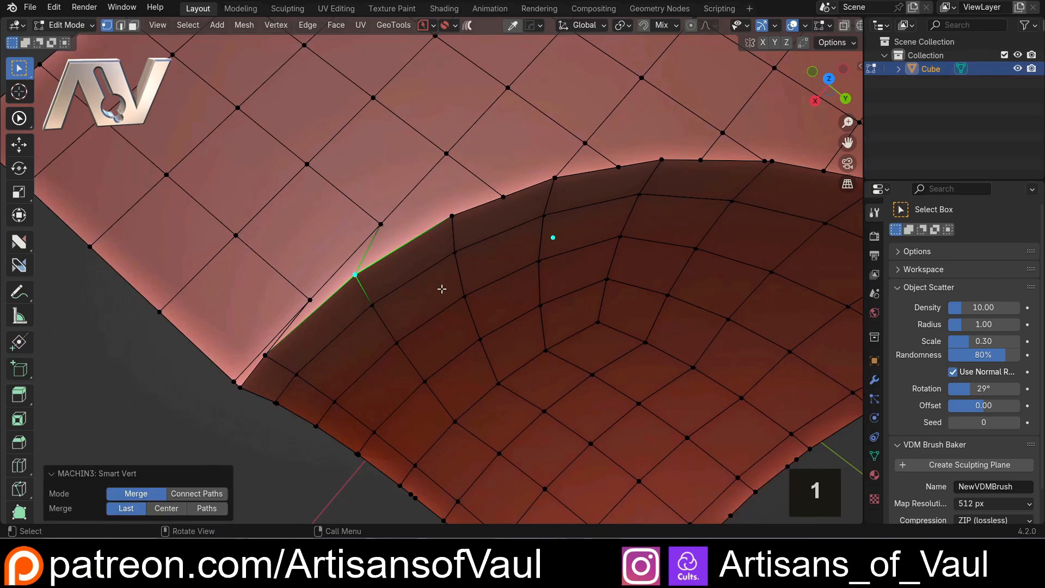
Activate the nSolve tool and set its main action to Merge
{"action": "middle_click_drag", "start_coordinate": [441, 288], "coordinate": [398, 260]}
{"action": "scroll", "coordinate": [430, 266], "scroll_direction": "down", "scroll_amount": 2}
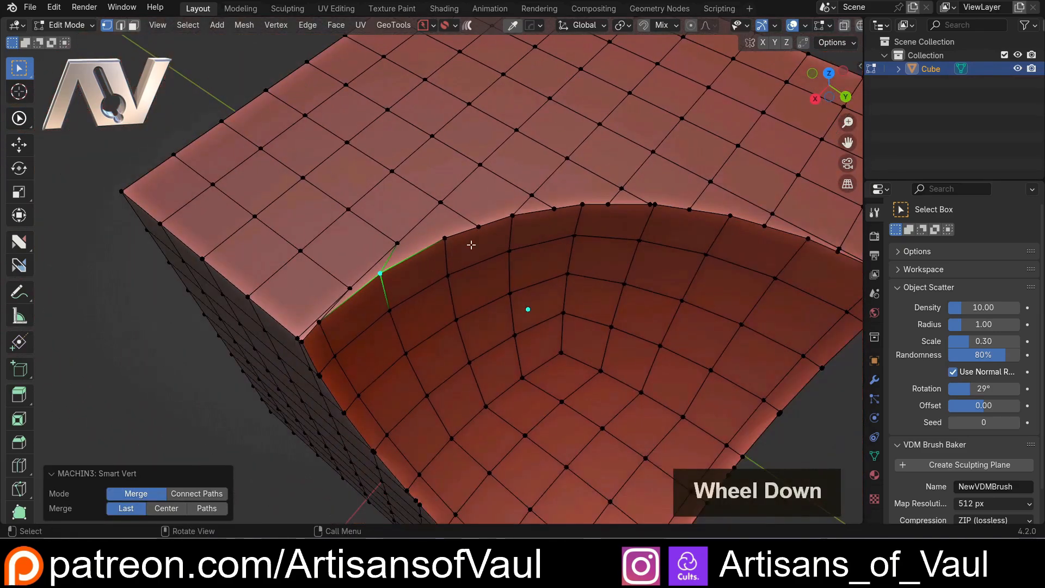
{"action": "middle_click_drag", "start_coordinate": [512, 275], "coordinate": [475, 340], "text": "shift"}
{"action": "scroll", "coordinate": [457, 289], "scroll_direction": "down", "scroll_amount": 3}
{"action": "scroll", "coordinate": [475, 341], "scroll_direction": "up", "scroll_amount": 3}
{"action": "middle_click_drag", "start_coordinate": [427, 299], "coordinate": [150, 299]}
{"action": "scroll", "coordinate": [387, 306], "scroll_direction": "up", "scroll_amount": 2}
{"action": "left_click", "coordinate": [19, 241]}
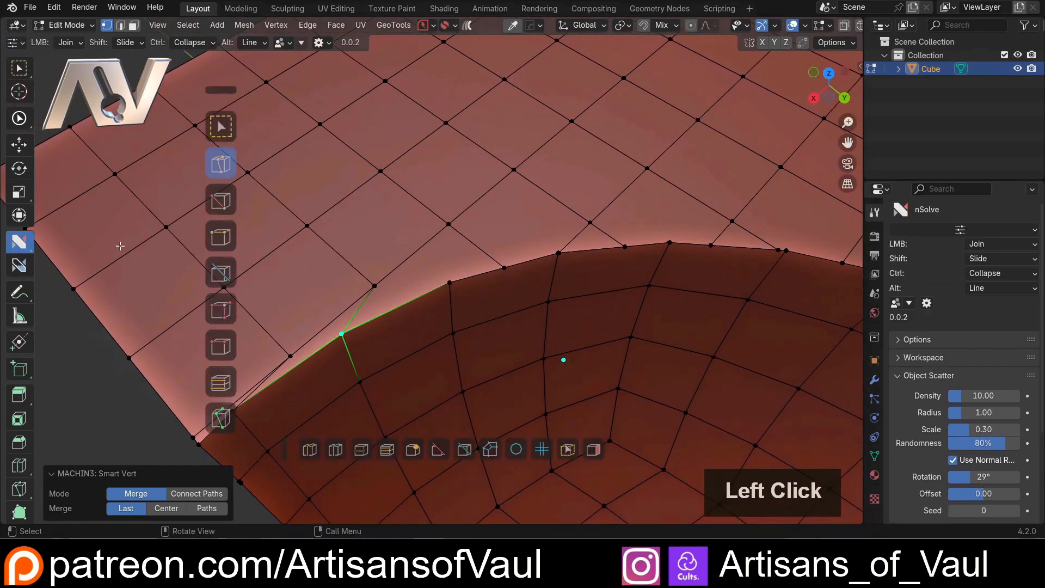
{"action": "left_click", "coordinate": [223, 201]}
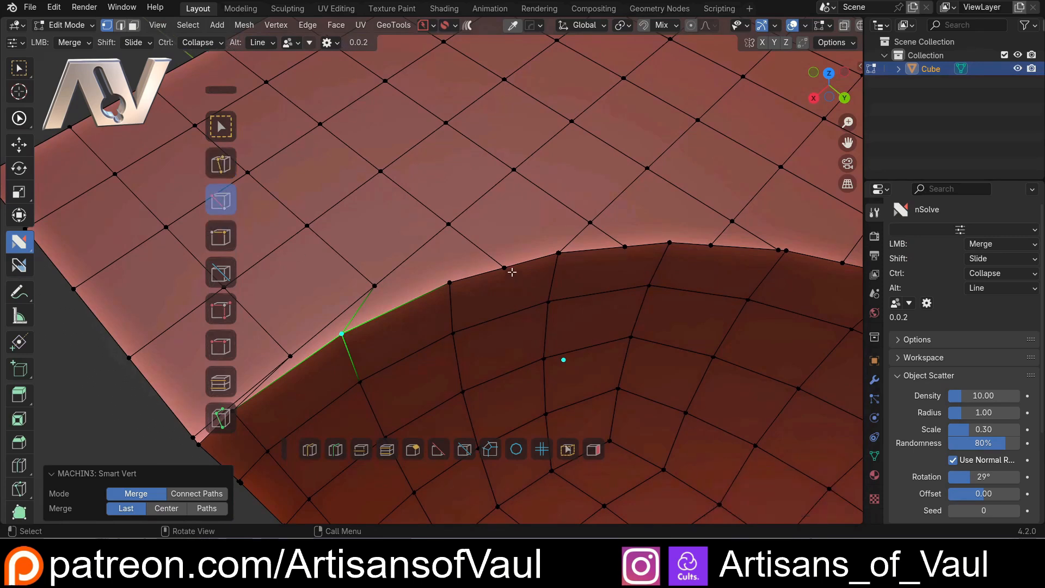
Merge two more extra vertices on the cut's rim into their adjacent rim vertices with the nSolve Merge action
{"action": "left_click_drag", "start_coordinate": [505, 268], "coordinate": [450, 280]}
{"action": "mouse_move", "coordinate": [451, 280]}
{"action": "middle_mouse_down", "text": "shift"}
{"action": "mouse_move", "coordinate": [496, 284]}
{"action": "mouse_move", "coordinate": [443, 276]}
{"action": "middle_mouse_up", "text": "shift"}
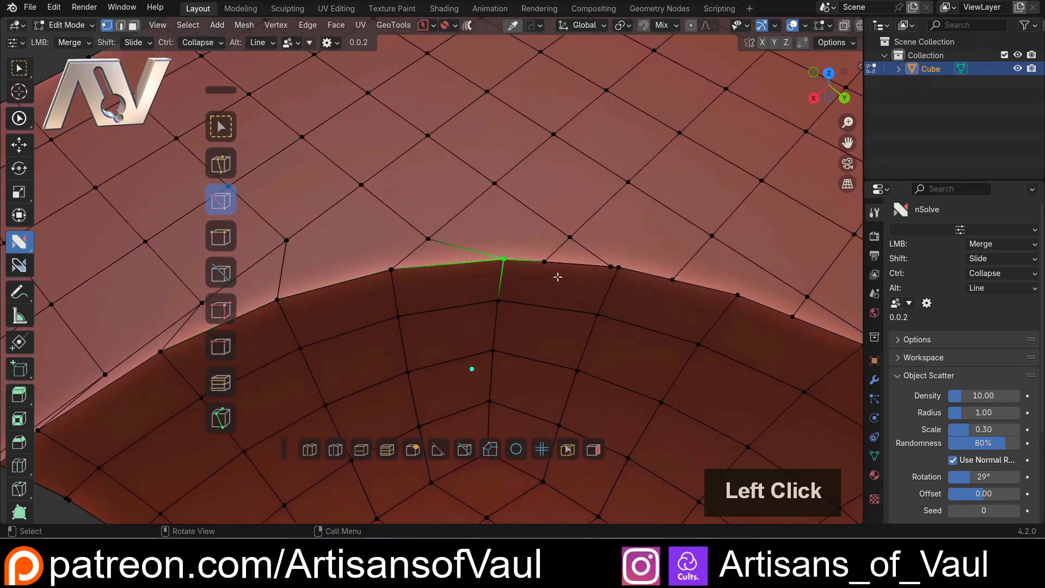
{"action": "middle_click_drag", "start_coordinate": [555, 275], "coordinate": [515, 282]}
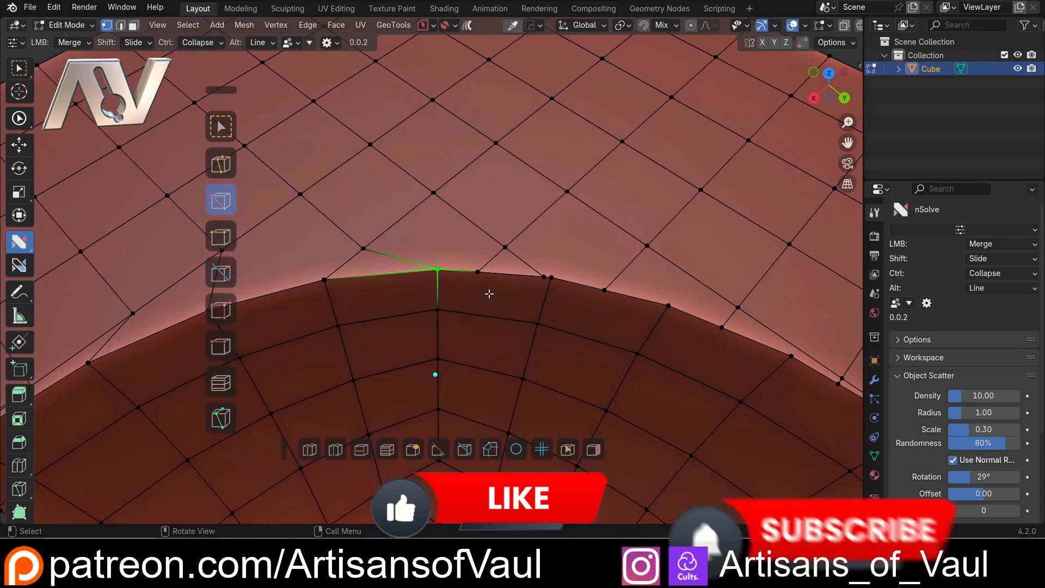
Enable Multi Merge for the Merge action in the nSolve Helper
{"action": "key", "text": "ctrl+grave"}
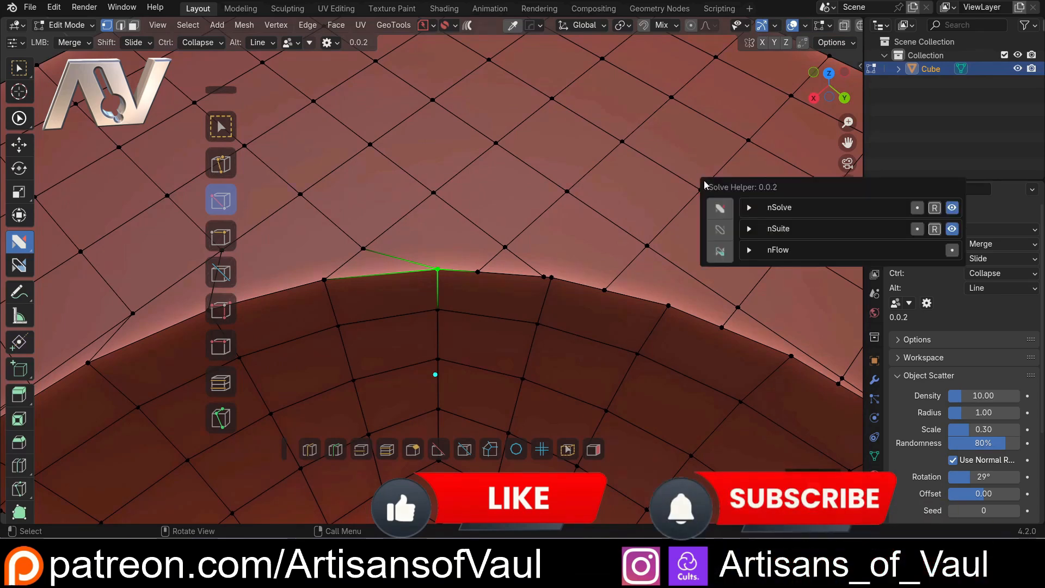
{"action": "left_click_drag", "start_coordinate": [741, 186], "coordinate": [627, 171]}
{"action": "left_click", "coordinate": [634, 194]}
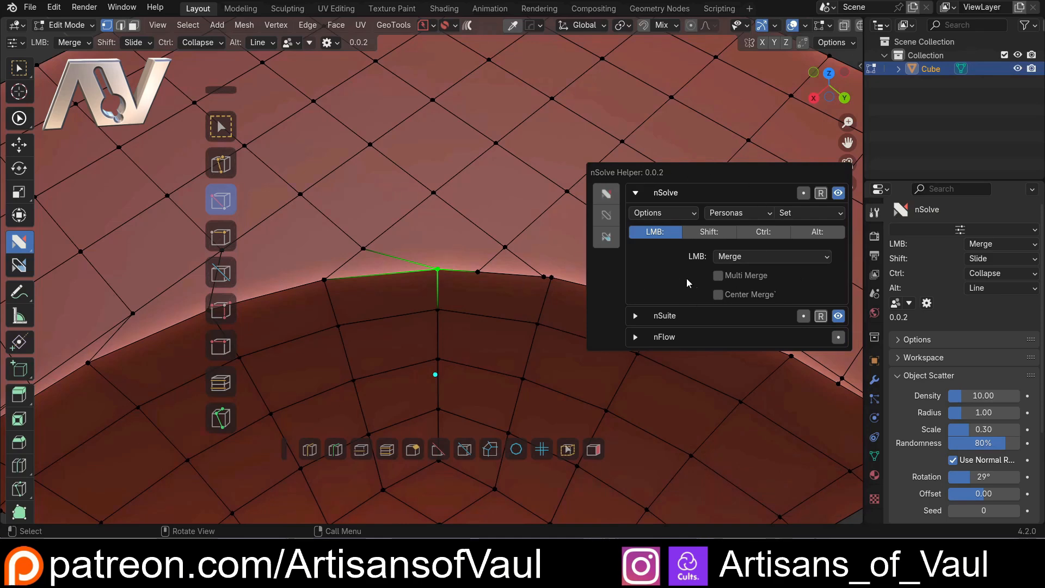
{"action": "left_click", "coordinate": [717, 276]}
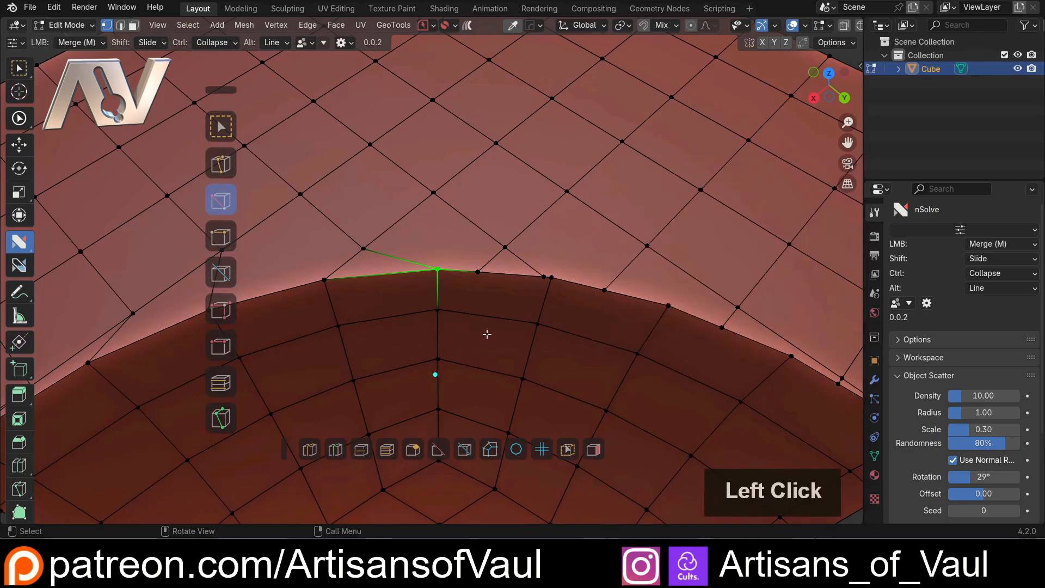
Try merging two rim vertices together into the rim vertex between them, and undo the merge
{"action": "left_click", "coordinate": [544, 282]}
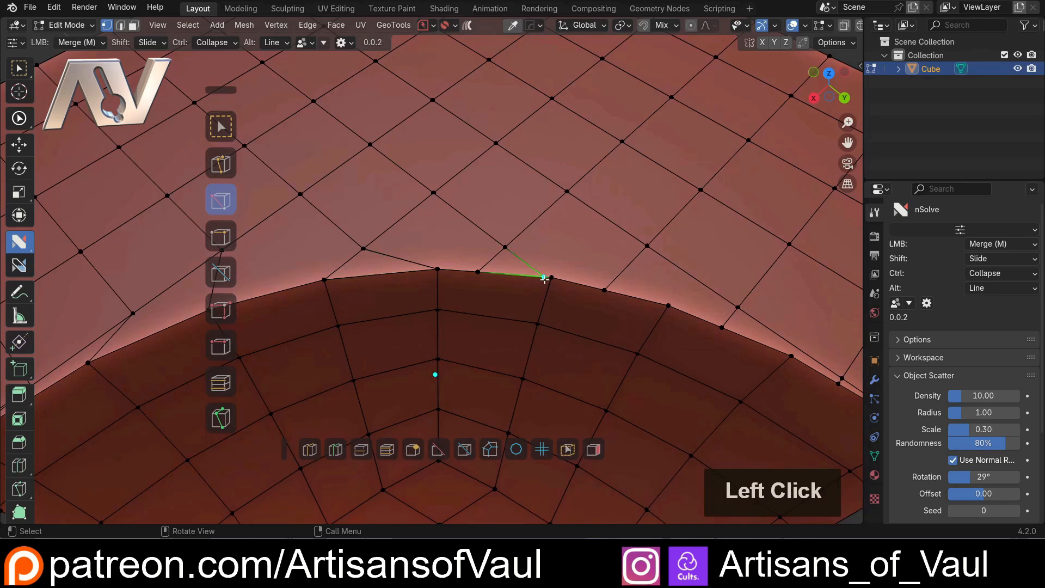
{"action": "left_click", "coordinate": [607, 293], "text": "shift"}
{"action": "left_click_drag", "start_coordinate": [606, 292], "coordinate": [552, 279]}
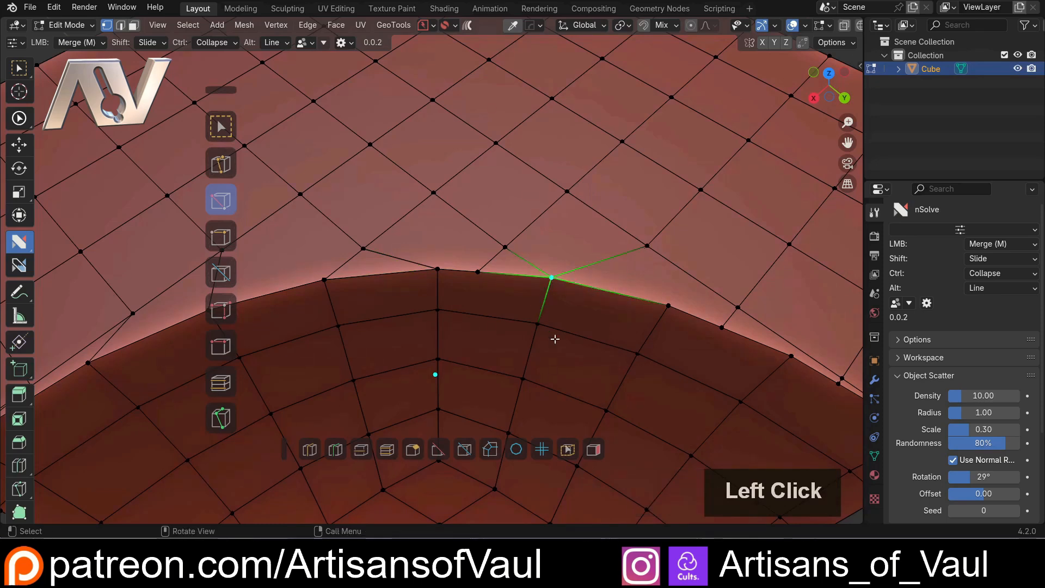
{"action": "scroll", "coordinate": [552, 280], "scroll_direction": "down", "scroll_amount": 1}
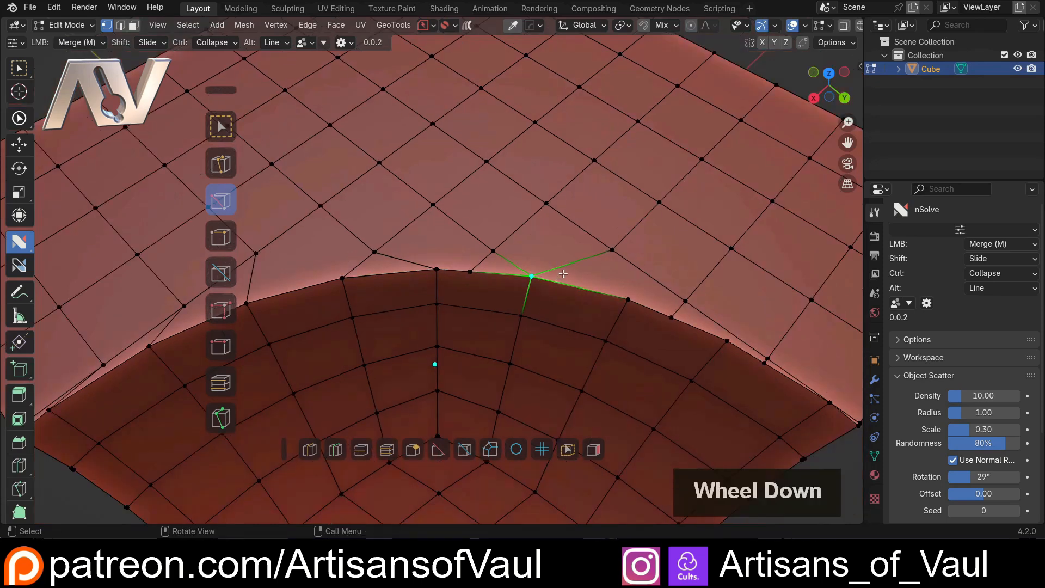
{"action": "key", "text": "ctrl+z"}
Try merging a rim vertex and its neighbour on the cube's flat surface into the next rim vertex, and undo it
{"action": "scroll", "coordinate": [443, 259], "scroll_direction": "up", "scroll_amount": 1}
{"action": "middle_click_drag", "start_coordinate": [443, 259], "coordinate": [446, 256]}
{"action": "left_click", "coordinate": [448, 287]}
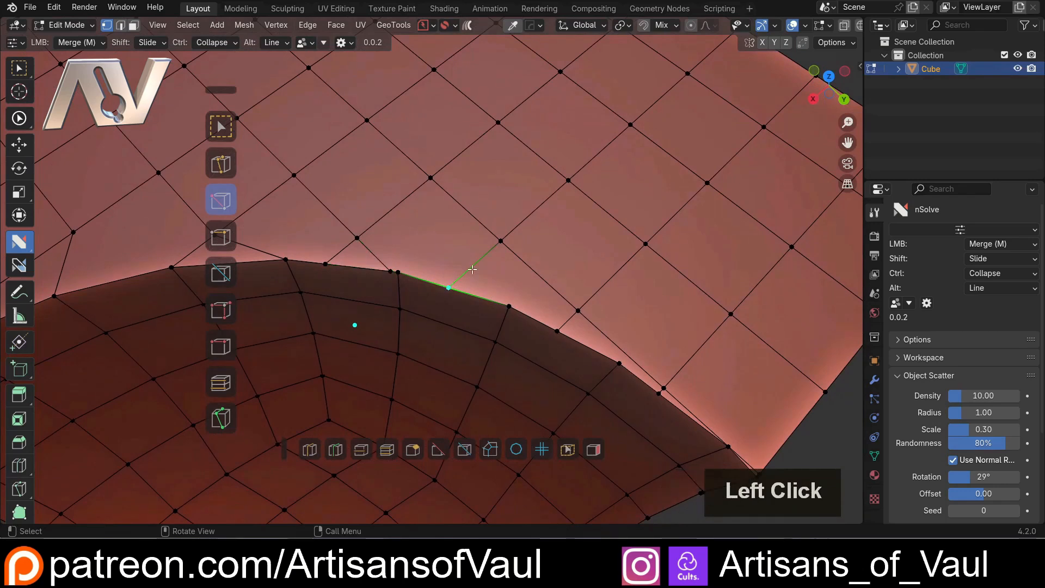
{"action": "left_click", "coordinate": [501, 241], "text": "shift"}
{"action": "left_click_drag", "start_coordinate": [502, 241], "coordinate": [507, 304]}
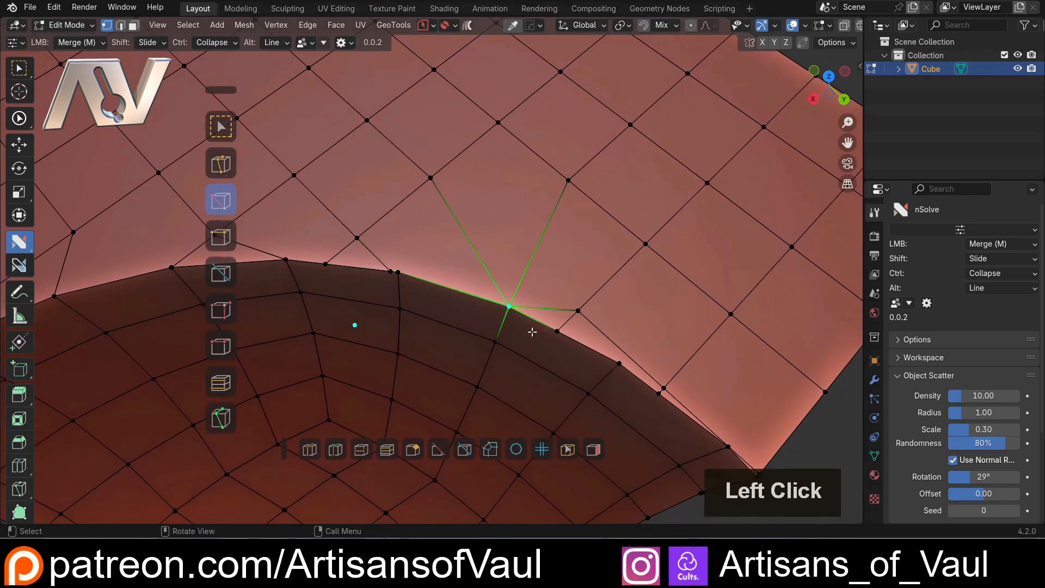
{"action": "scroll", "coordinate": [531, 330], "scroll_direction": "up", "scroll_amount": 1}
{"action": "key", "text": "ctrl+z"}
{"action": "left_click", "coordinate": [457, 306]}
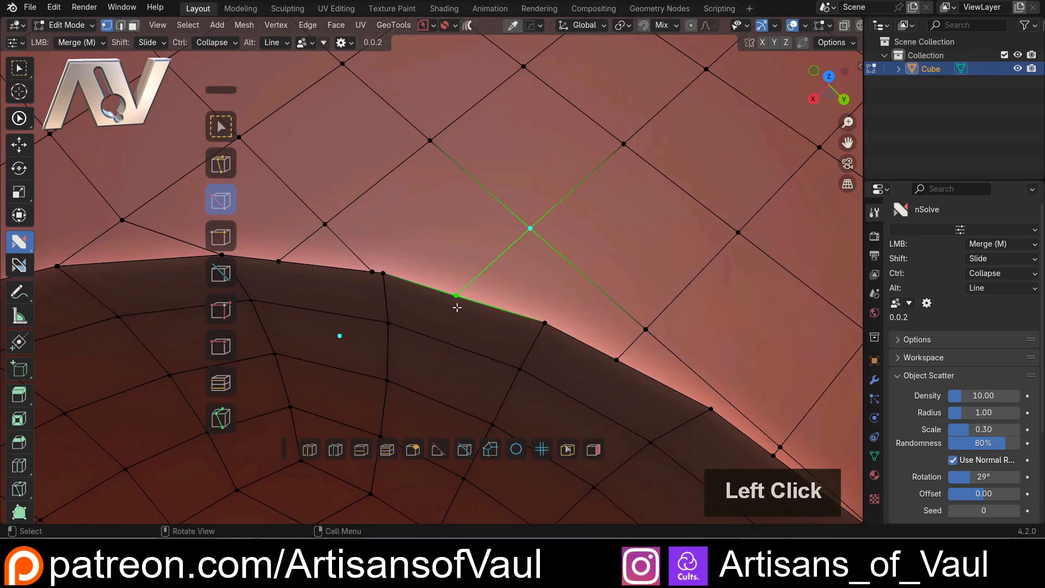
Merge two vertices on the cut's rim into the rim vertex between them
{"action": "left_click", "coordinate": [372, 279], "text": "shift"}
{"action": "left_click_drag", "start_coordinate": [468, 298], "coordinate": [383, 274]}
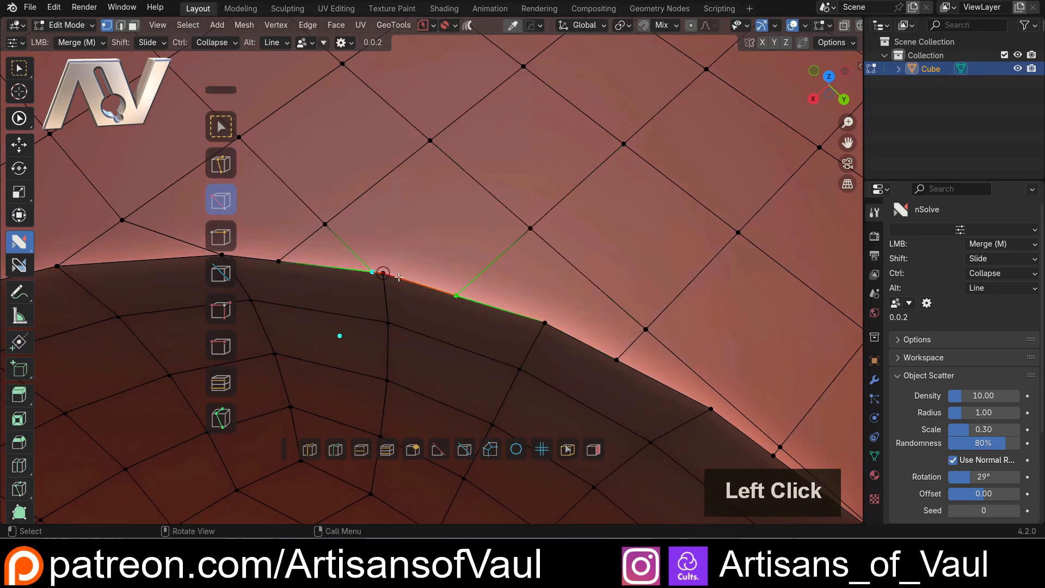
Turn off Multi Merge and enable Center Merge for the Merge action in the nSolve Helper
{"action": "key", "text": "d"}
{"action": "left_click", "coordinate": [745, 345]}
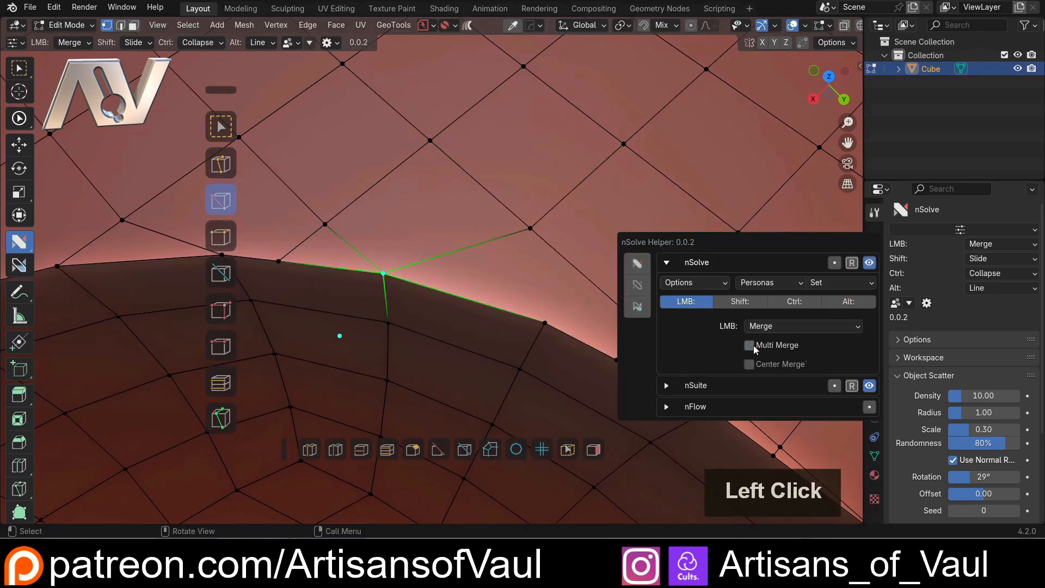
{"action": "left_click", "coordinate": [748, 364]}
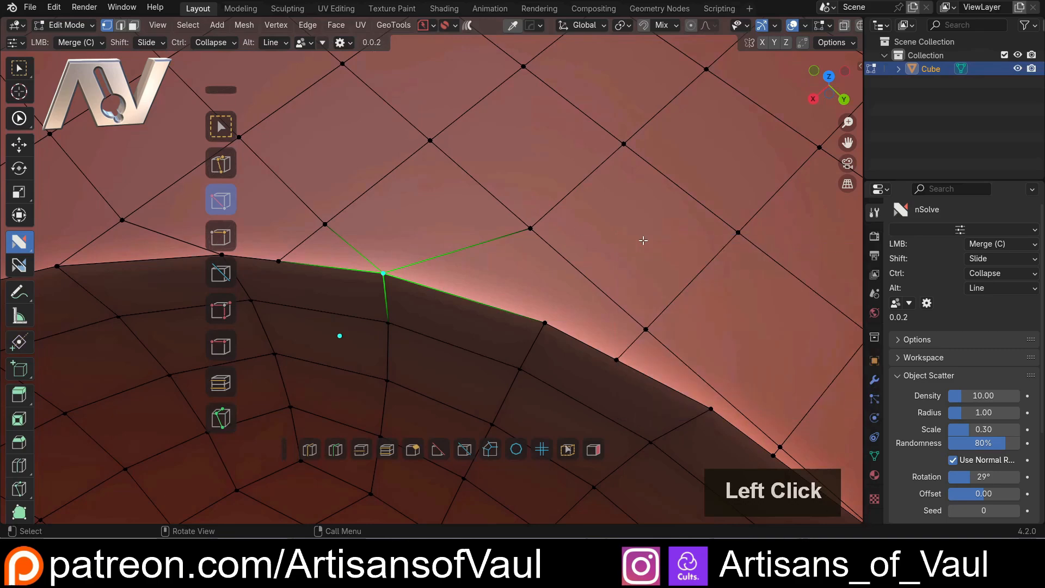
Try merging two adjacent vertices on the cube's flat surface with the standard Merge set to At Center, and undo it
{"action": "middle_click_drag", "start_coordinate": [566, 235], "coordinate": [653, 280]}
{"action": "scroll", "coordinate": [439, 150], "scroll_direction": "down", "scroll_amount": 2}
{"action": "middle_click_drag", "start_coordinate": [439, 150], "coordinate": [582, 233]}
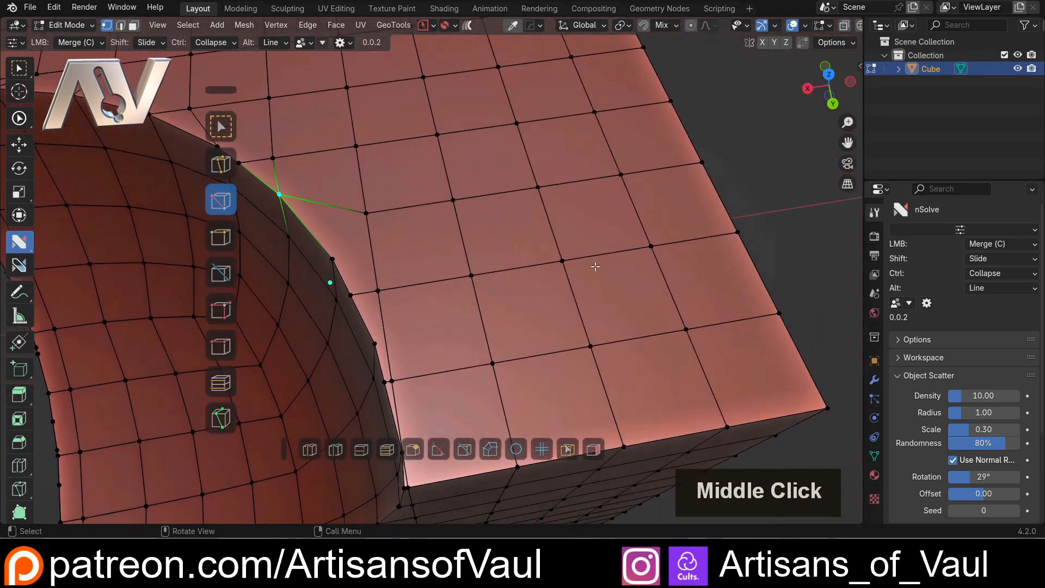
{"action": "scroll", "coordinate": [595, 264], "scroll_direction": "up", "scroll_amount": 3}
{"action": "middle_click_drag", "start_coordinate": [422, 316], "coordinate": [485, 292]}
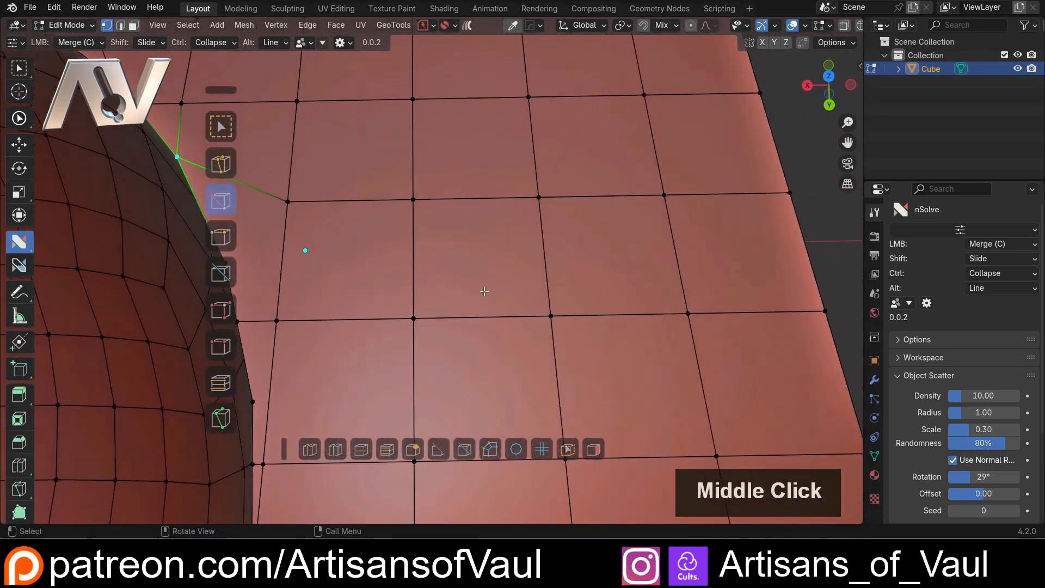
{"action": "middle_click_drag", "start_coordinate": [419, 311], "coordinate": [414, 261]}
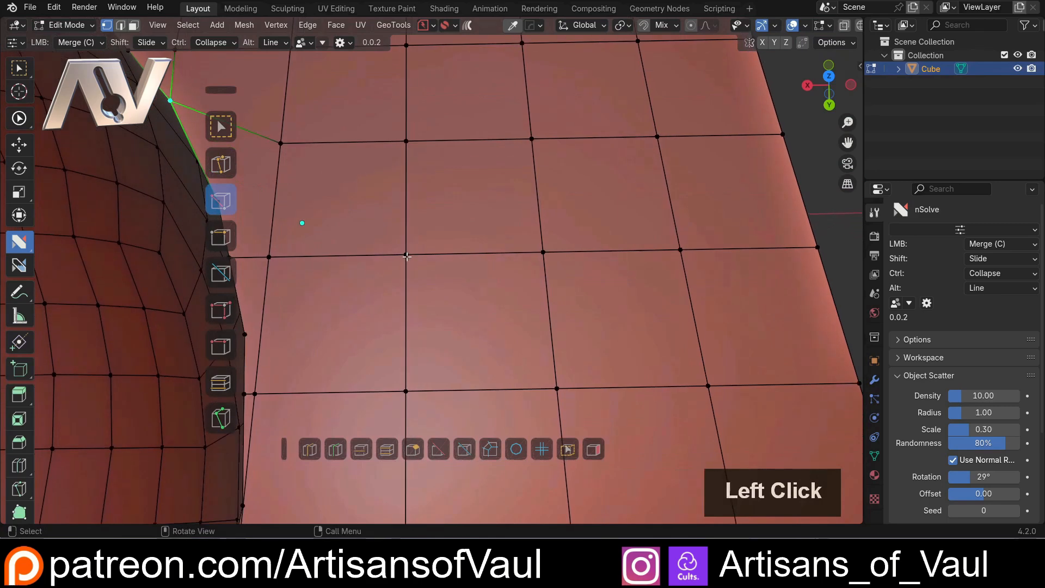
{"action": "left_click", "coordinate": [406, 254]}
{"action": "left_click", "coordinate": [543, 252], "text": "shift"}
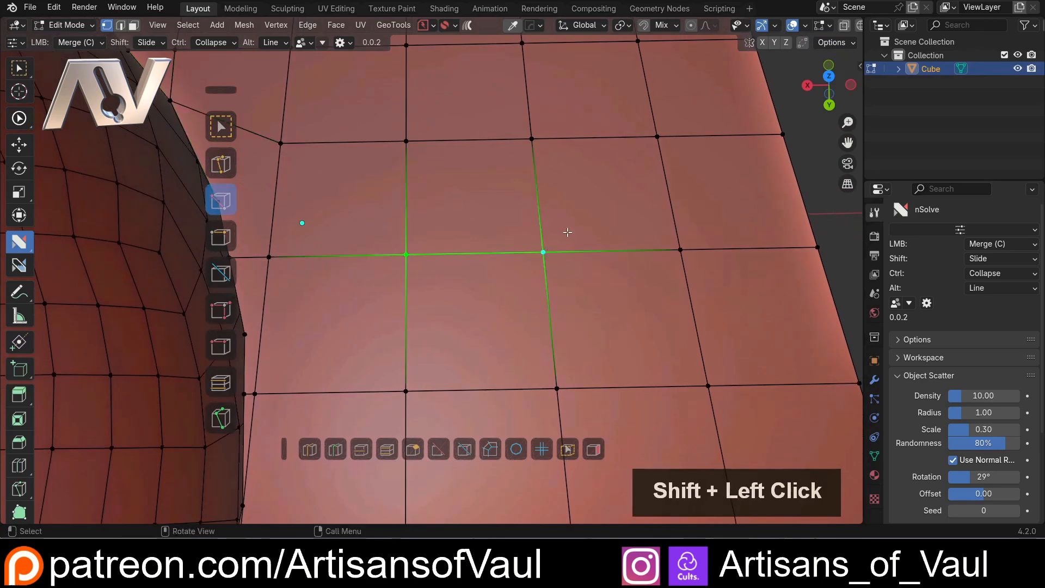
{"action": "key", "text": "m"}
{"action": "left_click", "coordinate": [527, 173]}
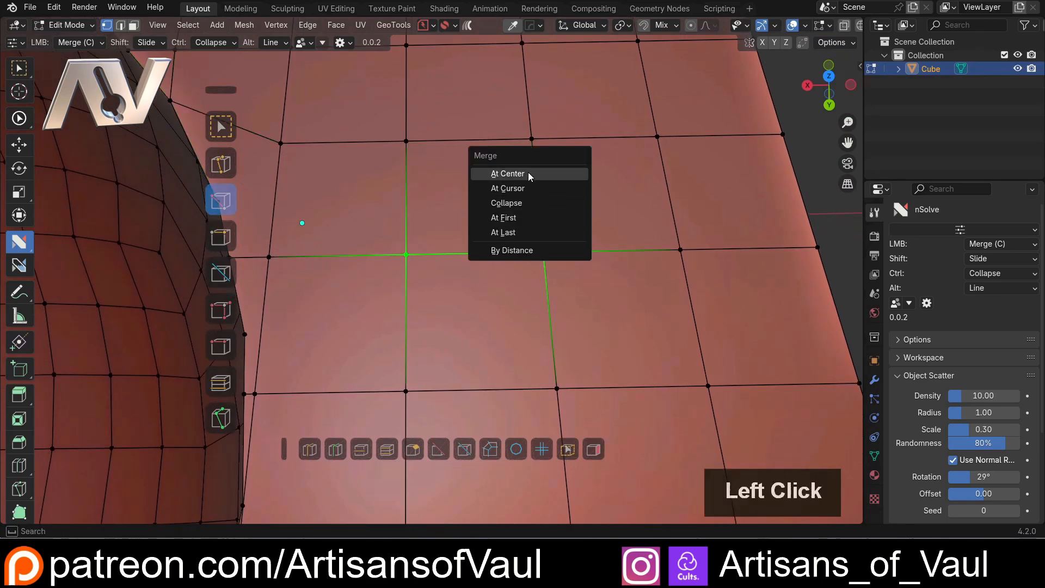
{"action": "key", "text": "ctrl+z"}
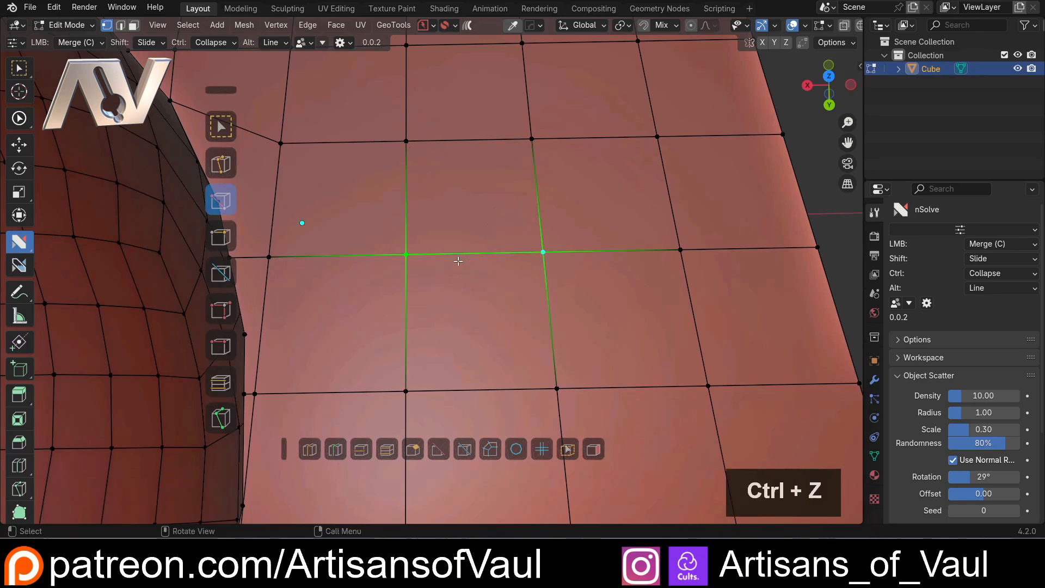
Try merging the same two vertices with MACHIN3 Smart Vert in Center mode, and undo it
{"action": "middle_click_drag", "start_coordinate": [455, 261], "coordinate": [522, 223]}
{"action": "key", "text": "shift+1"}
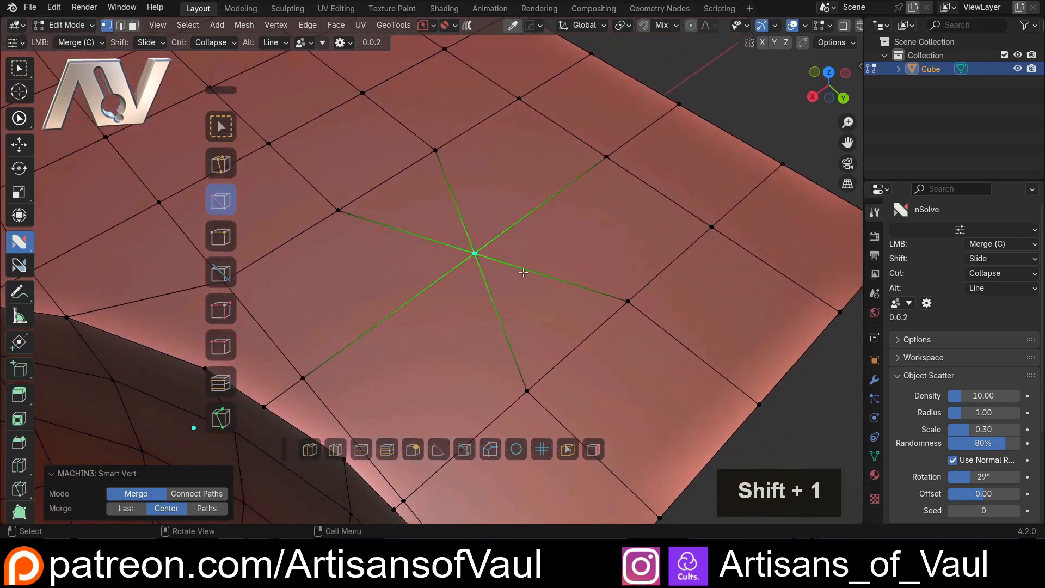
{"action": "key", "text": "ctrl+z"}
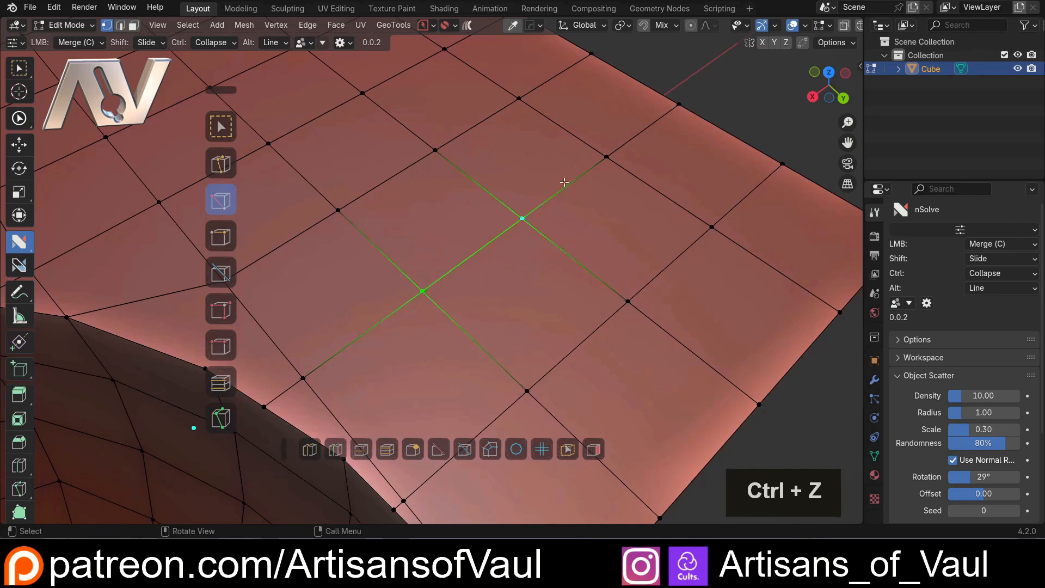
Merge the two adjacent flat-surface vertices at their midpoint with the nSolve Center Merge
{"action": "left_click", "coordinate": [522, 263]}
{"action": "left_click_drag", "start_coordinate": [422, 291], "coordinate": [518, 219]}
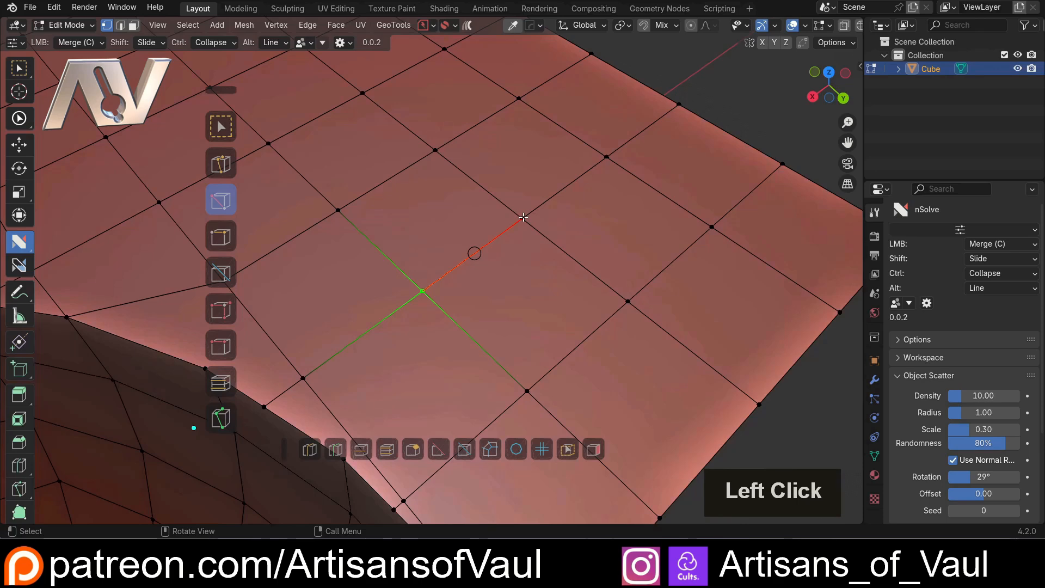
{"action": "left_click_drag", "start_coordinate": [523, 217], "coordinate": [523, 217]}
Enable Multi Merge alongside Center Merge, try merging the four corner vertices of one face at their centre, and undo the merge
{"action": "scroll", "coordinate": [569, 338], "scroll_direction": "down", "scroll_amount": 2}
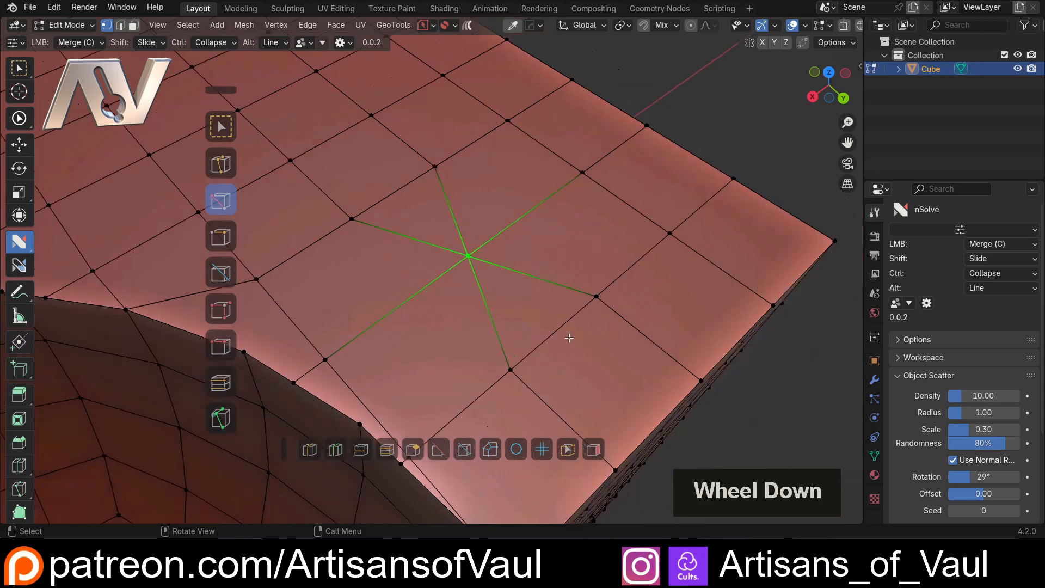
{"action": "middle_click_drag", "start_coordinate": [568, 338], "coordinate": [416, 264]}
{"action": "key", "text": "d"}
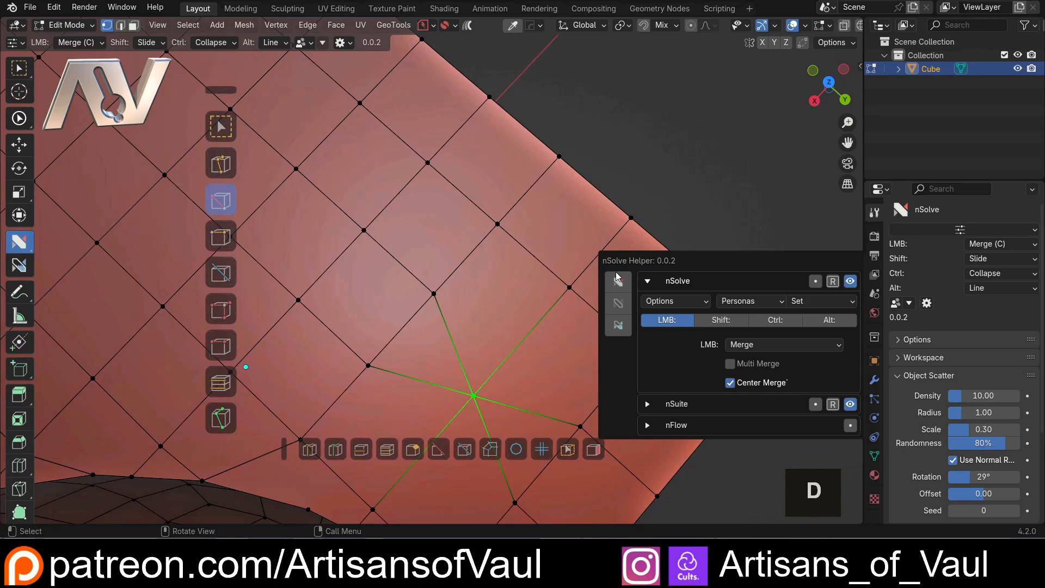
{"action": "left_click", "coordinate": [734, 363]}
{"action": "left_click", "coordinate": [364, 234]}
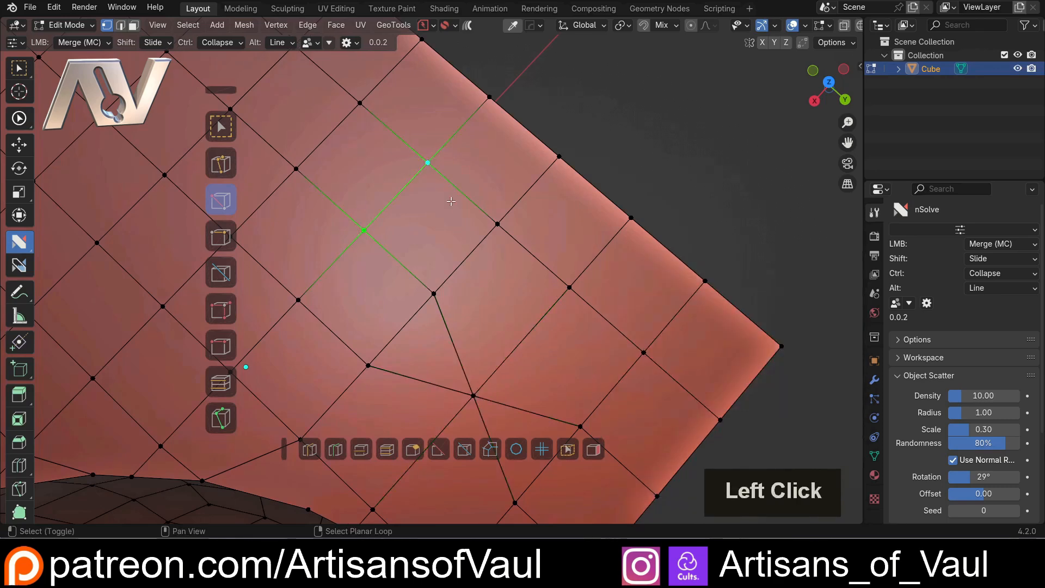
{"action": "double_click", "coordinate": [497, 224], "text": "shift"}
{"action": "left_click_drag", "start_coordinate": [435, 294], "coordinate": [430, 264]}
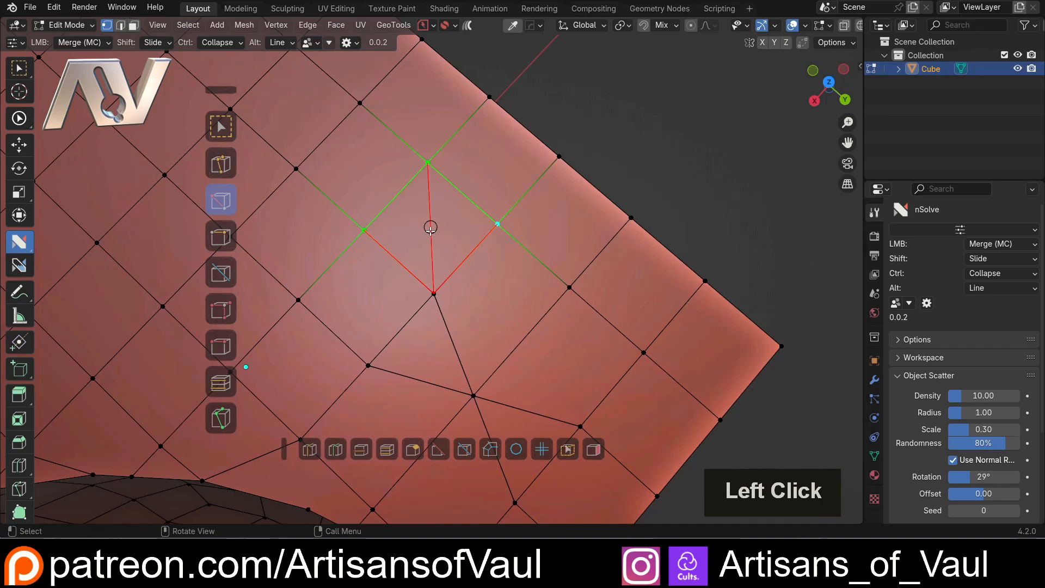
{"action": "left_click_drag", "start_coordinate": [429, 228], "coordinate": [430, 228]}
{"action": "scroll", "coordinate": [516, 294], "scroll_direction": "down", "scroll_amount": 2}
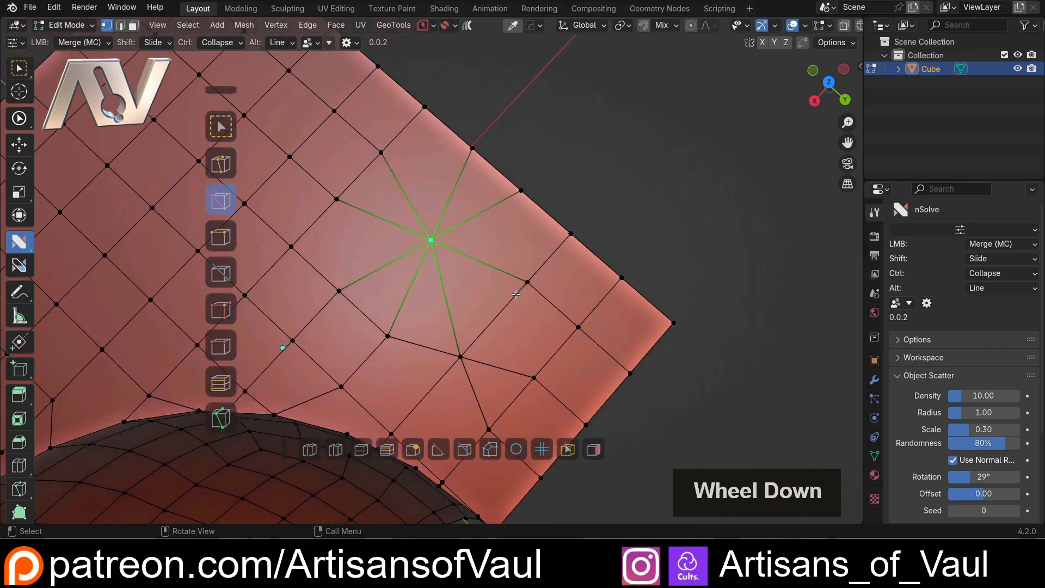
{"action": "key", "text": "ctrl+z"}
Turn off Multi Merge and Center Merge in the nSolve Helper, keeping Merge as the active action
{"action": "middle_click_drag", "start_coordinate": [516, 294], "coordinate": [421, 259]}
{"action": "key", "text": "d"}
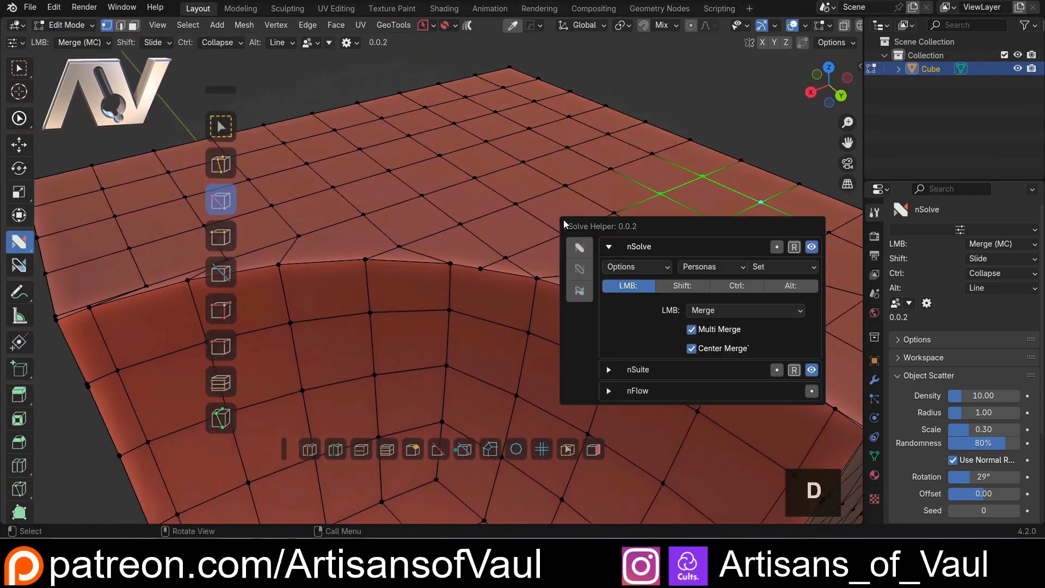
{"action": "left_click", "coordinate": [691, 329]}
{"action": "left_click", "coordinate": [691, 349]}
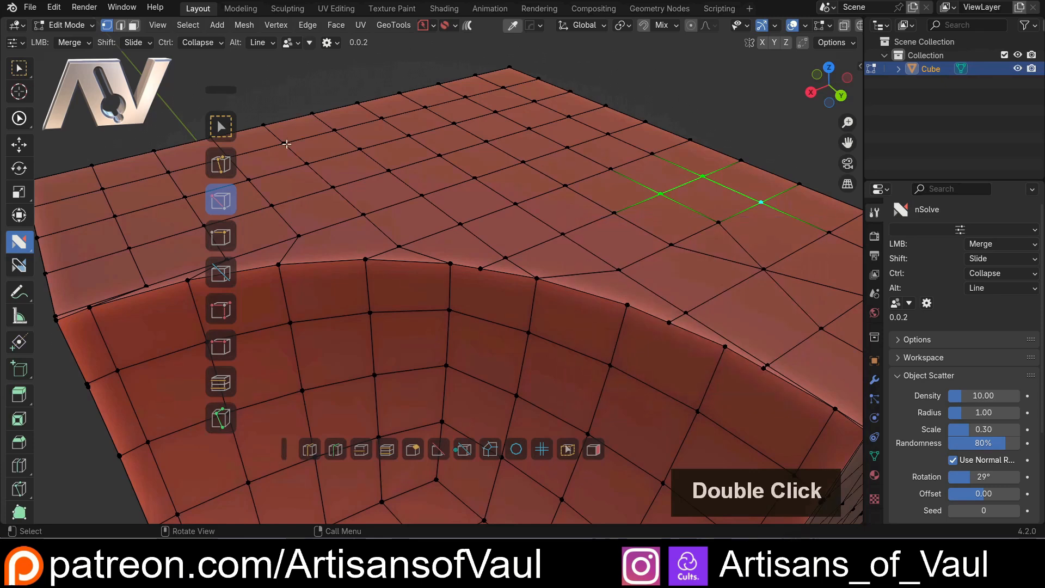
{"action": "left_click", "coordinate": [221, 201]}
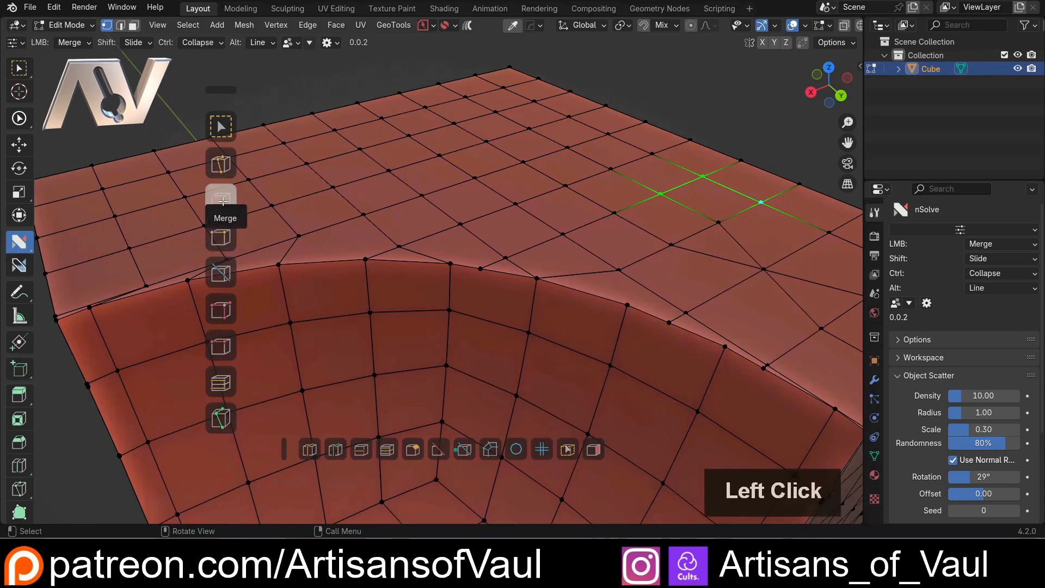
{"action": "left_click", "coordinate": [223, 201]}
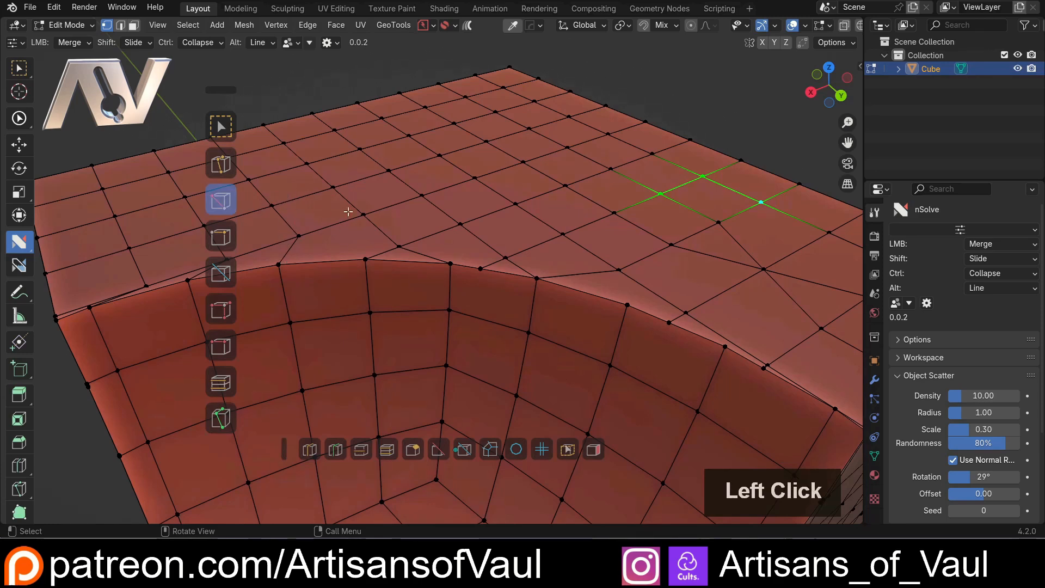
{"action": "scroll", "coordinate": [395, 212], "scroll_direction": "down", "scroll_amount": 2}
{"action": "middle_click_drag", "start_coordinate": [395, 212], "coordinate": [261, 236]}
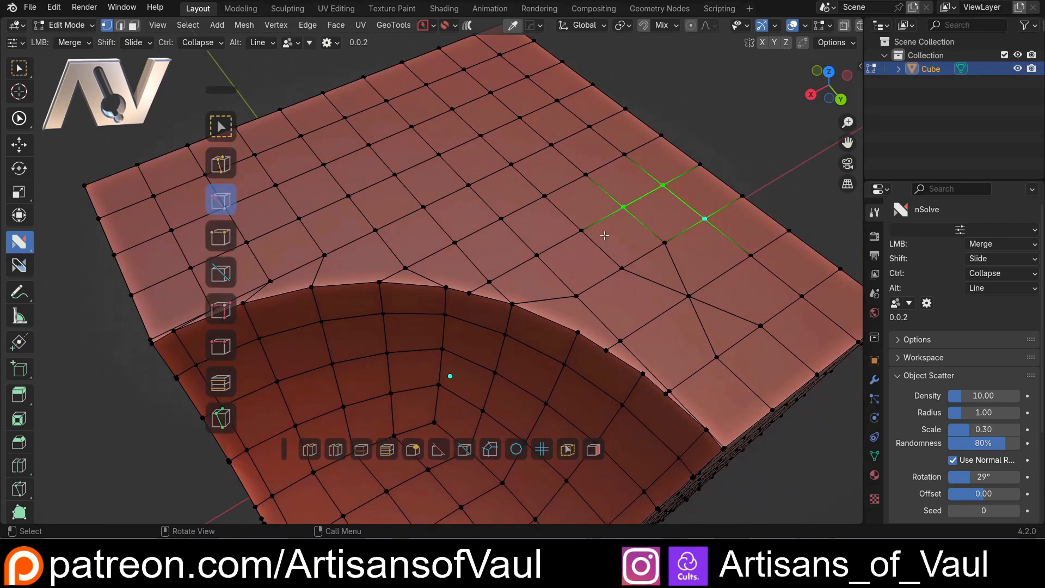
{"action": "middle_click_drag", "start_coordinate": [589, 248], "coordinate": [490, 254], "text": "shift"}
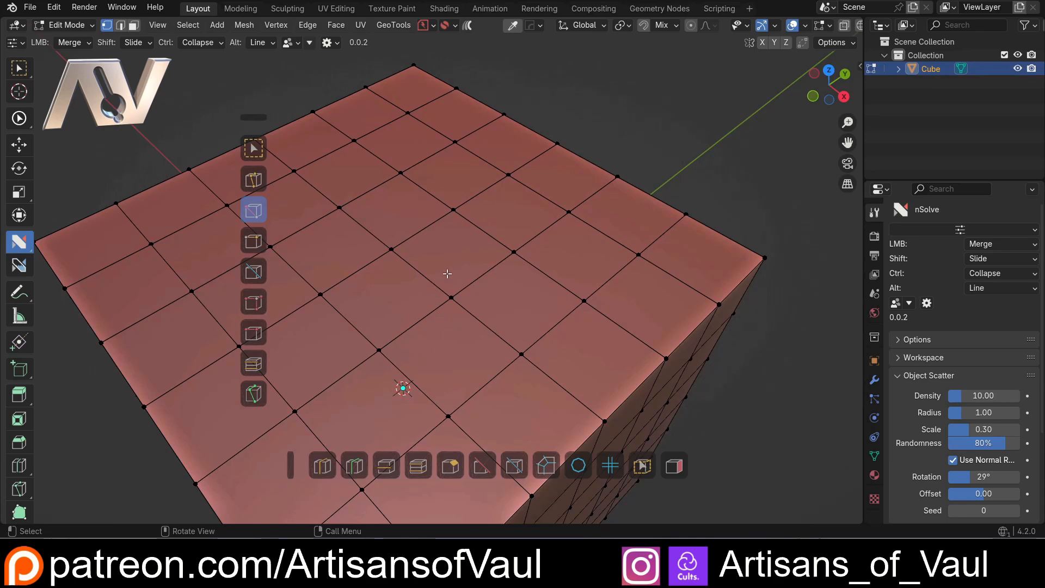
{"action": "mouse_move", "coordinate": [375, 235]}
{"action": "middle_mouse_down"}
{"action": "mouse_move", "coordinate": [352, 238]}
{"action": "mouse_move", "coordinate": [390, 239]}
{"action": "middle_mouse_up"}
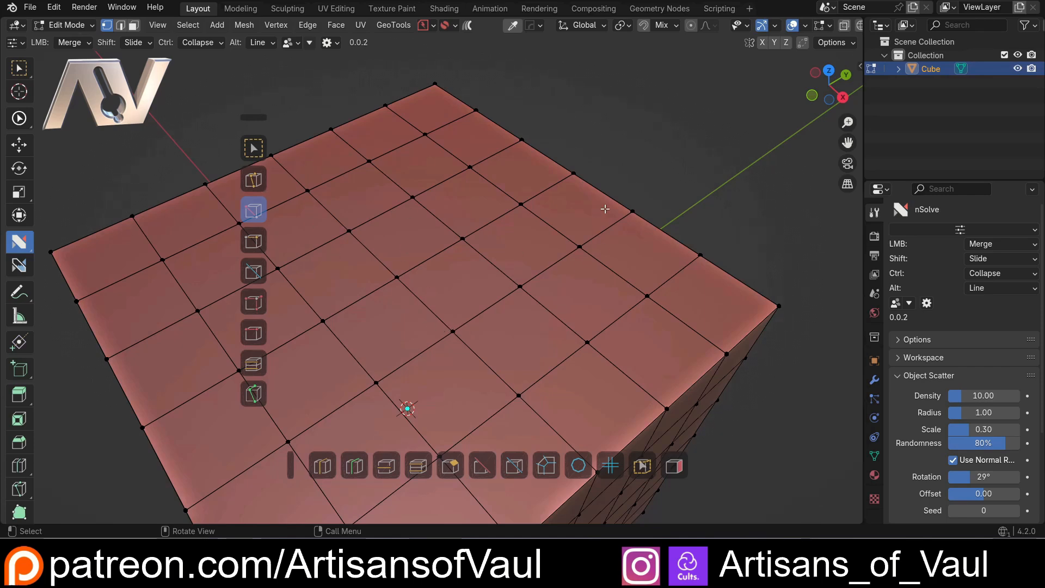
Merge two vertices on the cube's top surface into their neighbours, and merge a nearby adjacent pair at its midpoint
{"action": "key", "text": "d"}
{"action": "left_click", "coordinate": [649, 236]}
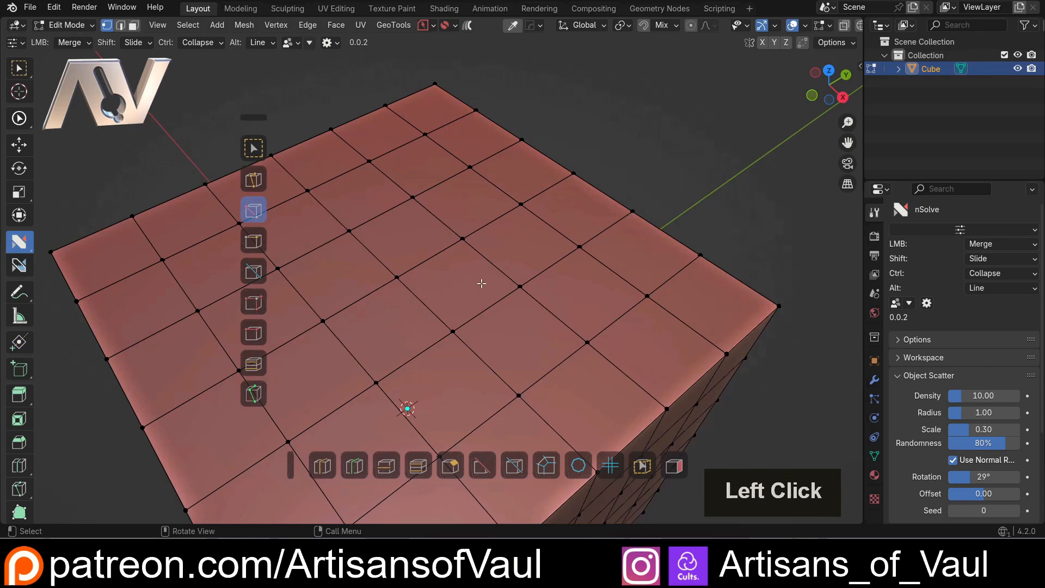
{"action": "left_click_drag", "start_coordinate": [396, 282], "coordinate": [450, 264]}
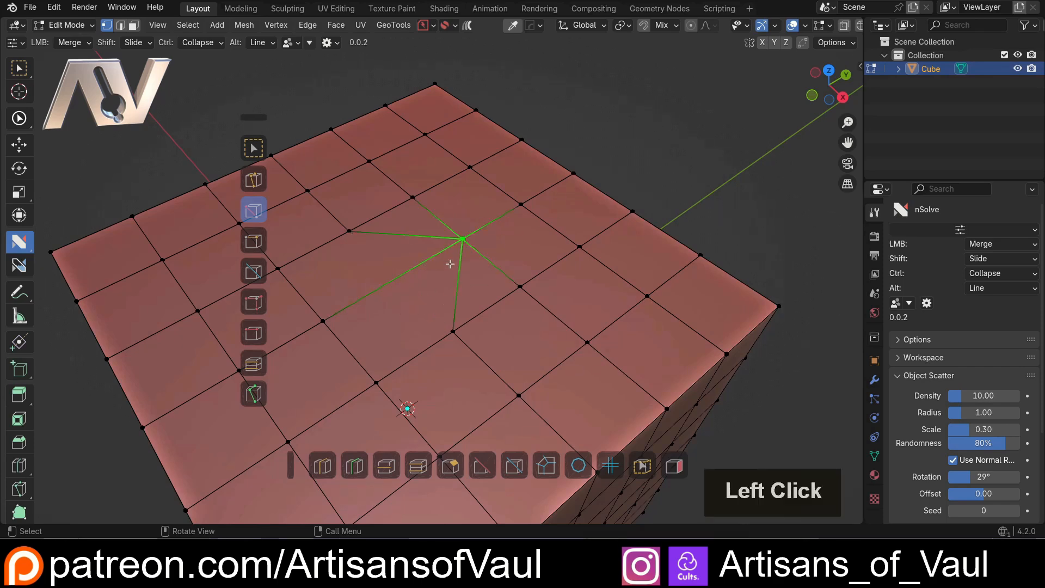
{"action": "left_click_drag", "start_coordinate": [350, 230], "coordinate": [412, 197]}
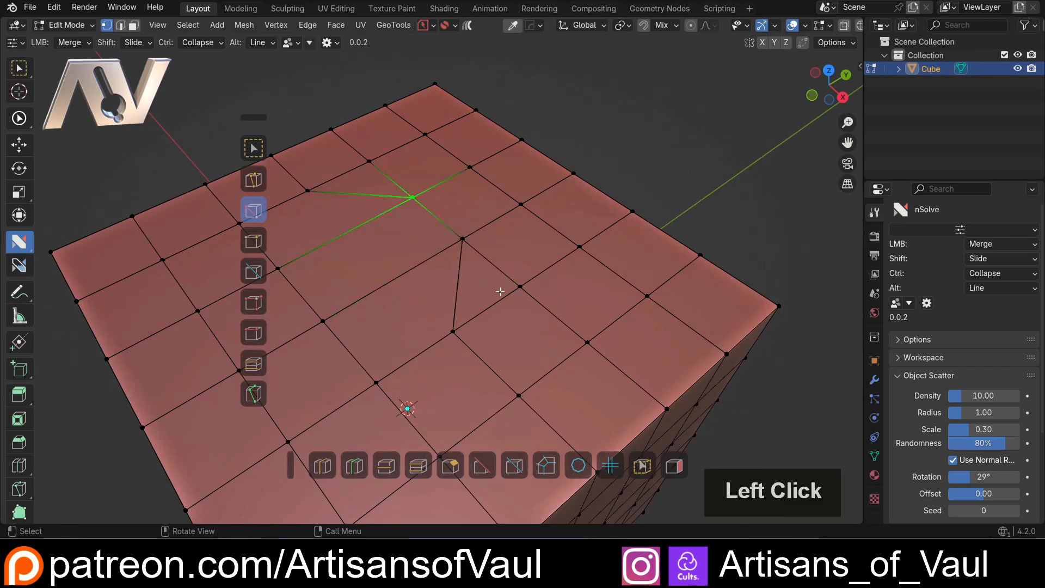
{"action": "left_click_drag", "start_coordinate": [520, 286], "coordinate": [484, 309]}
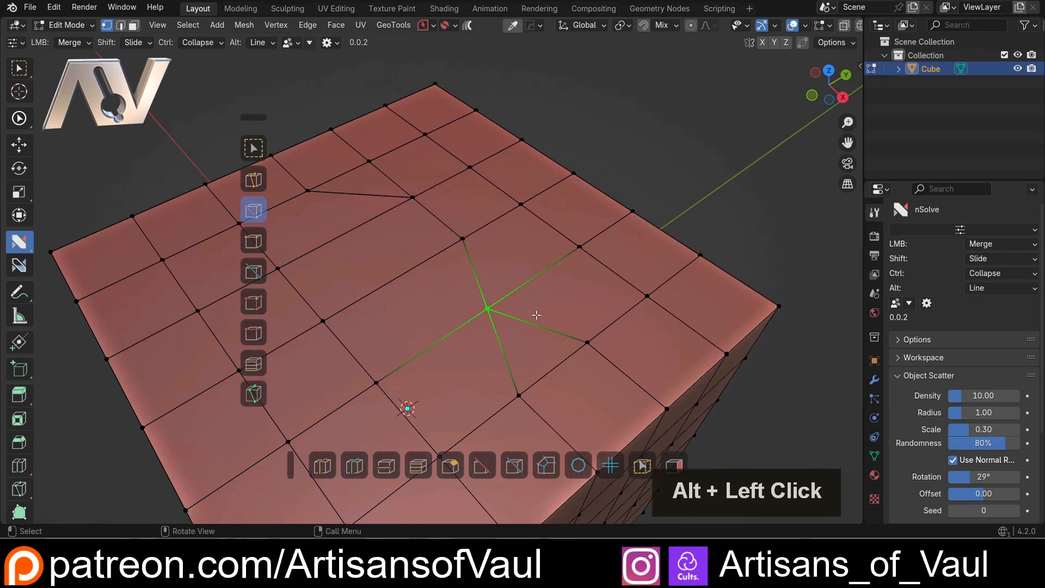
Enable Multi Merge in the options of the Merge action assigned to LMB
{"action": "scroll", "coordinate": [460, 303], "scroll_direction": "down", "scroll_amount": 1}
{"action": "middle_click_drag", "start_coordinate": [499, 304], "coordinate": [509, 303]}
{"action": "middle_click_drag", "start_coordinate": [509, 302], "coordinate": [520, 289], "text": "shift"}
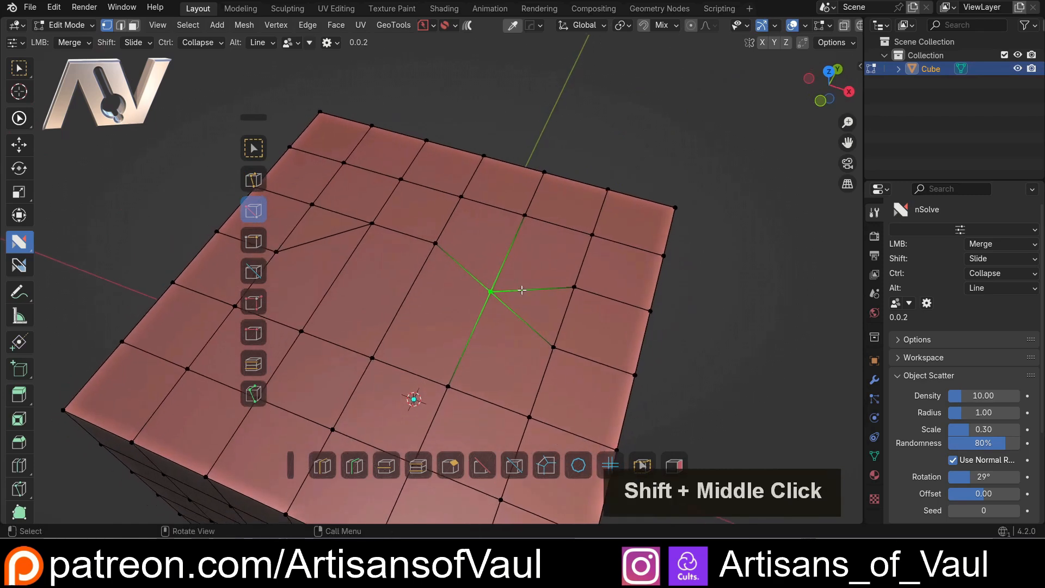
{"action": "scroll", "coordinate": [529, 286], "scroll_direction": "up", "scroll_amount": 1}
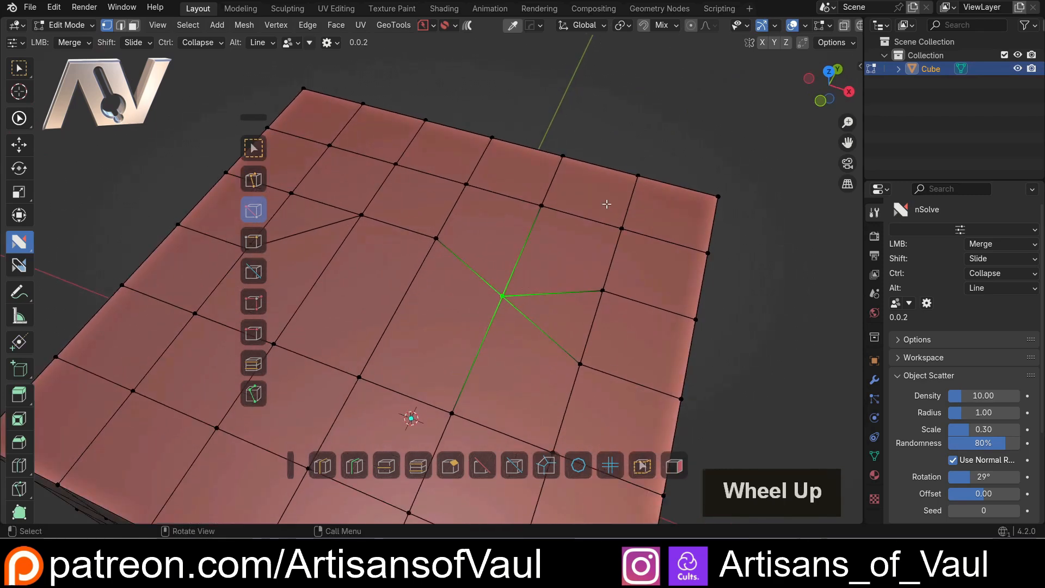
{"action": "key", "text": "d"}
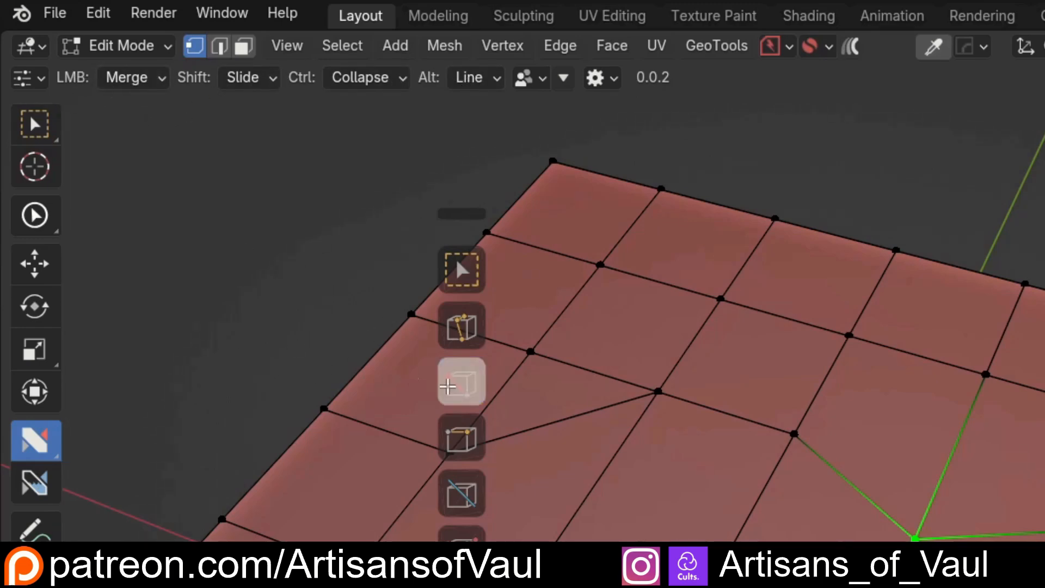
{"action": "left_click", "coordinate": [448, 386]}
{"action": "left_click", "coordinate": [161, 78]}
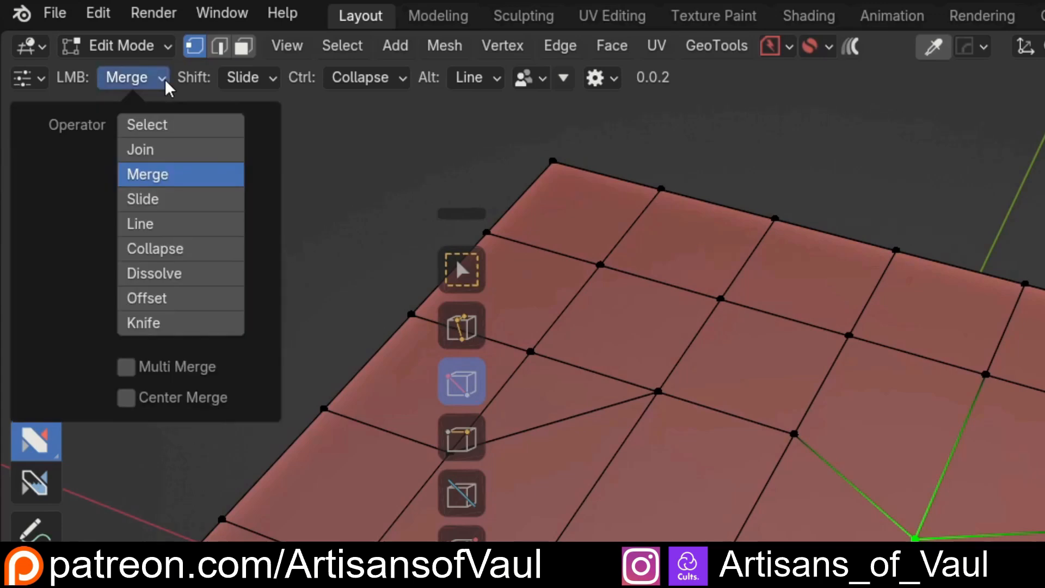
{"action": "left_click", "coordinate": [126, 366]}
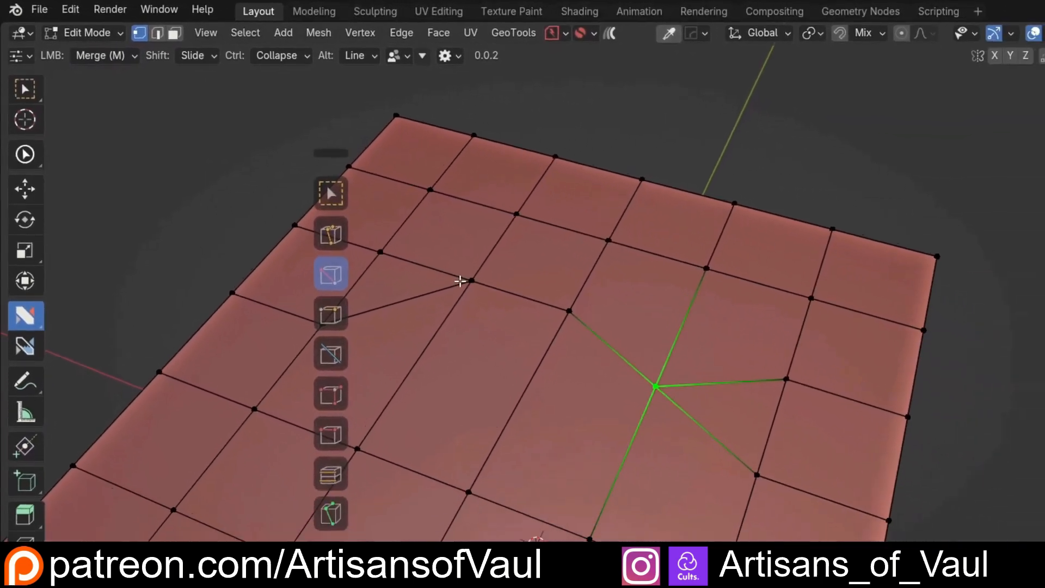
Merge two neighbouring vertices of the top surface together into the vertex at the opposite end of the elongated face
{"action": "left_click", "coordinate": [569, 311]}
{"action": "left_click", "coordinate": [471, 280], "text": "shift"}
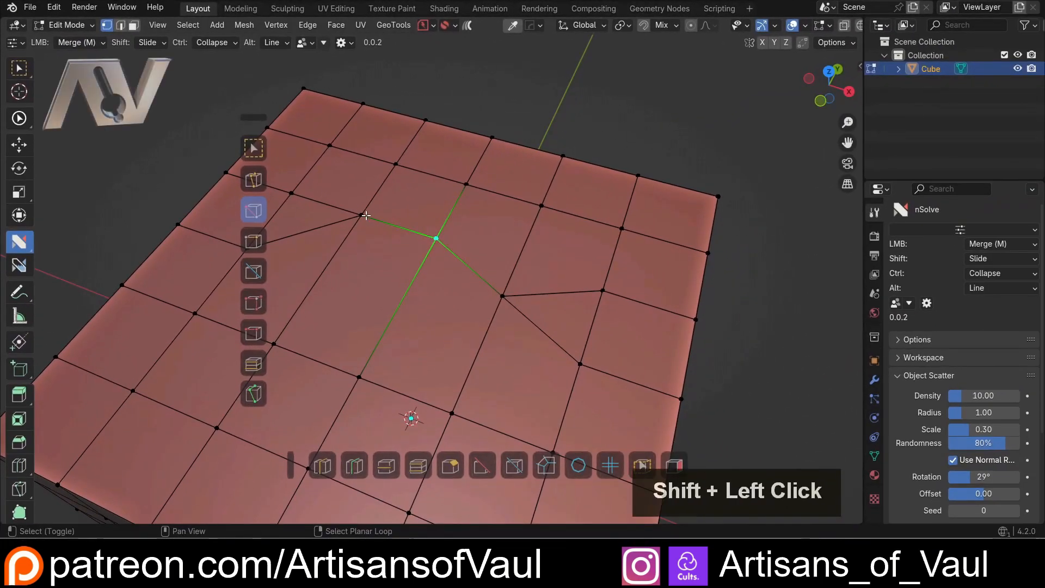
{"action": "left_click_drag", "start_coordinate": [472, 282], "coordinate": [486, 360]}
{"action": "left_click_drag", "start_coordinate": [372, 276], "coordinate": [359, 377]}
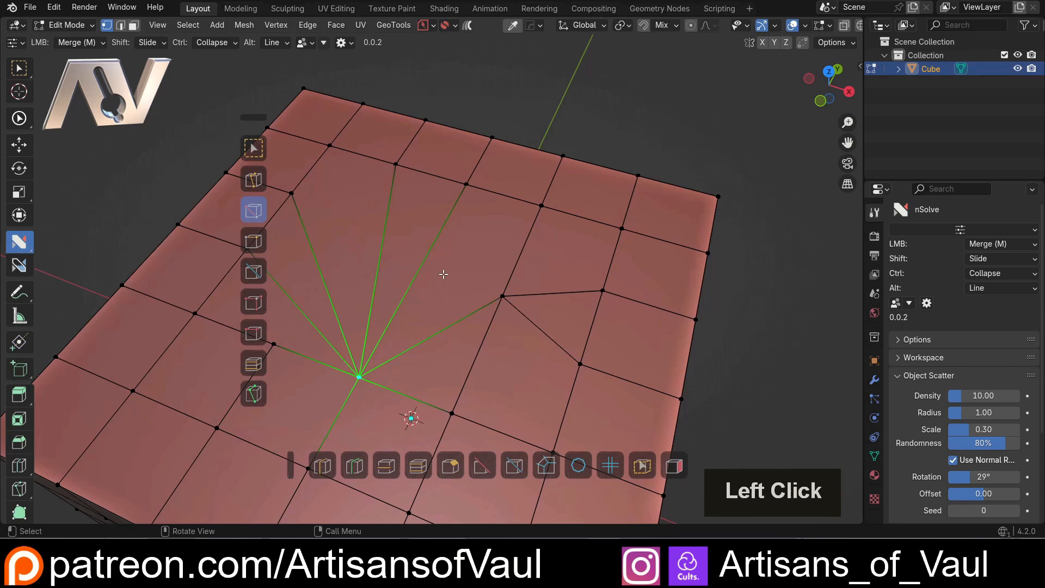
Enable Center Merge alongside Multi Merge for the Merge action assigned to LMB, and open the nSolve Helper
{"action": "left_click", "coordinate": [93, 43]}
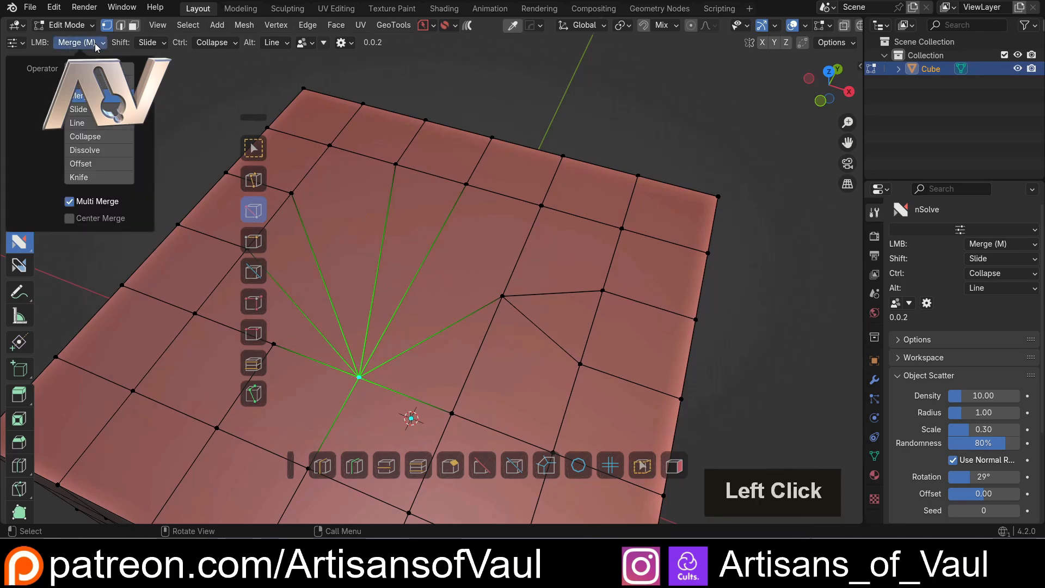
{"action": "left_click", "coordinate": [70, 218]}
{"action": "left_click", "coordinate": [70, 201]}
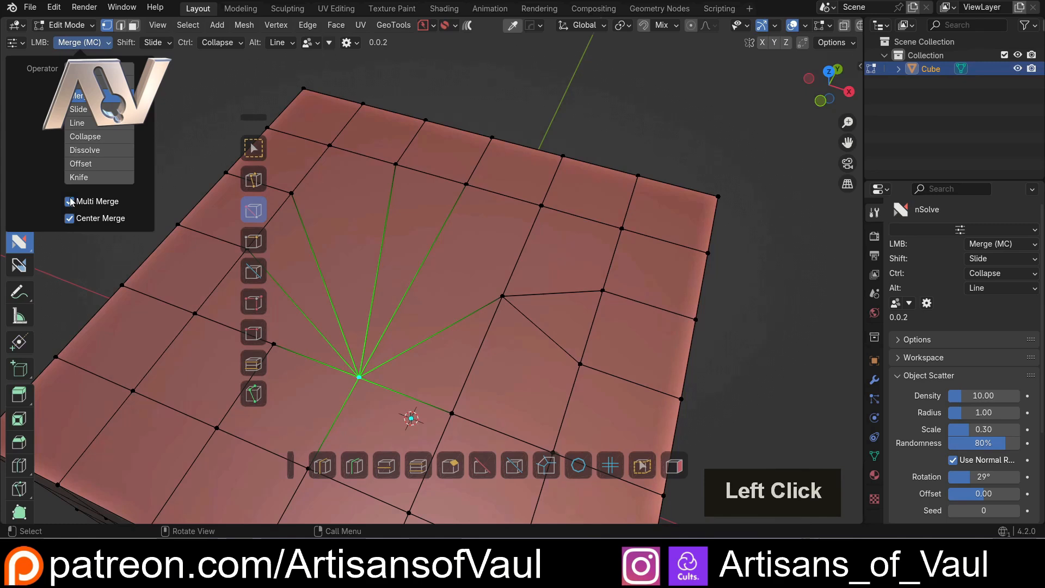
{"action": "left_click", "coordinate": [70, 202]}
{"action": "key", "text": "d"}
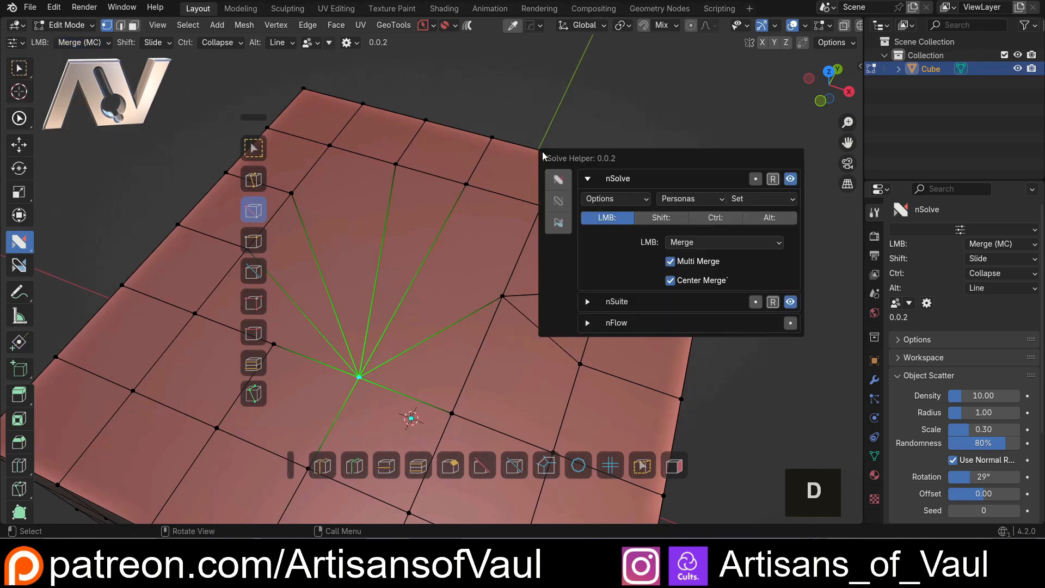
{"action": "left_click", "coordinate": [673, 268]}
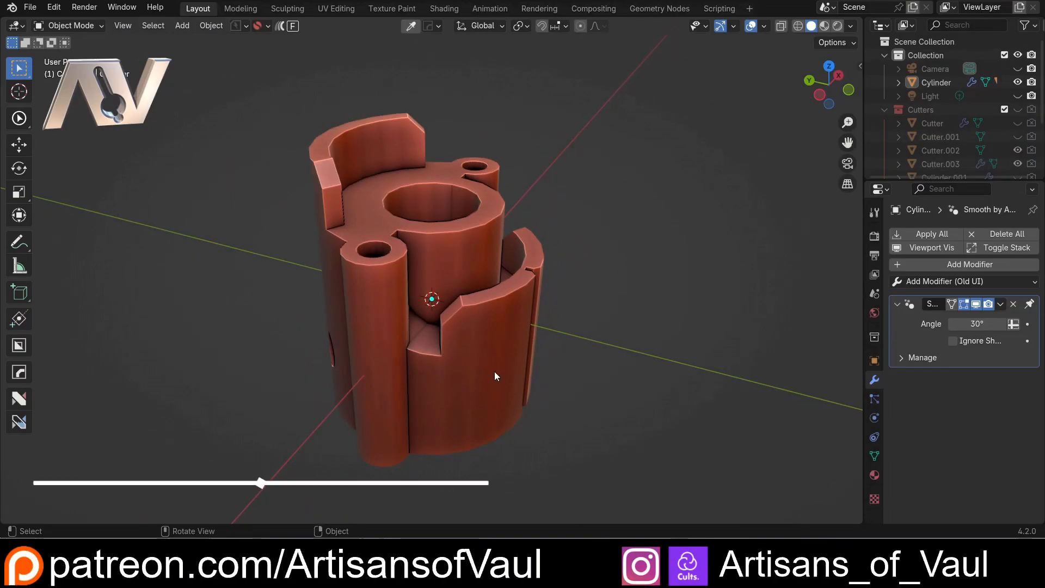
Enter Edit Mode on the cylinder model and activate the nSolve tool with Line assigned to LMB
{"action": "left_click", "coordinate": [495, 372]}
{"action": "middle_click", "coordinate": [462, 373]}
{"action": "middle_click_drag", "start_coordinate": [463, 375], "coordinate": [652, 349]}
{"action": "scroll", "coordinate": [553, 324], "scroll_direction": "up", "scroll_amount": 3}
{"action": "middle_click_drag", "start_coordinate": [552, 325], "coordinate": [401, 301]}
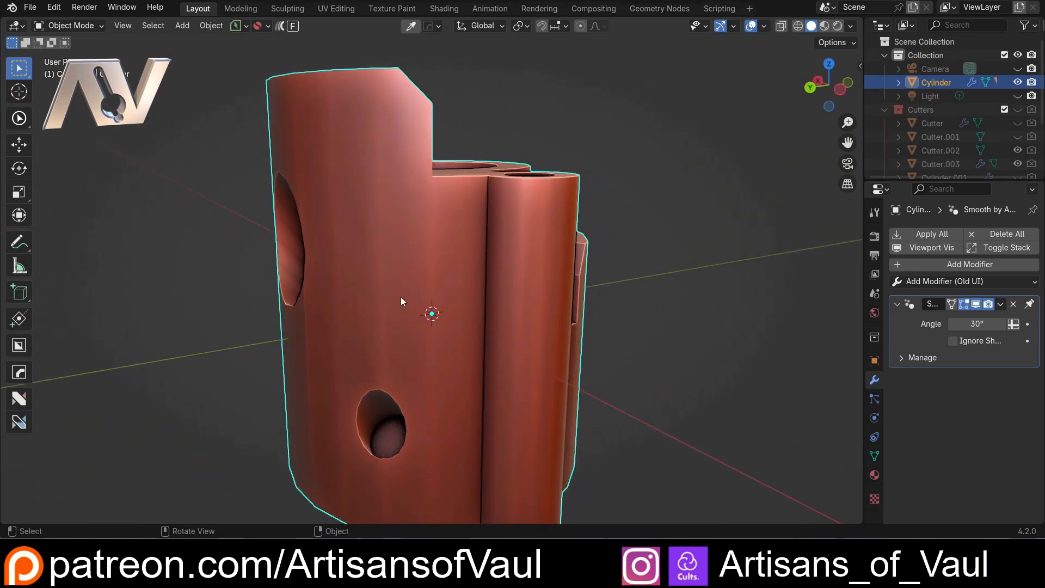
{"action": "key", "text": "Tab"}
{"action": "left_click", "coordinate": [348, 273]}
{"action": "middle_click_drag", "start_coordinate": [351, 272], "coordinate": [428, 256]}
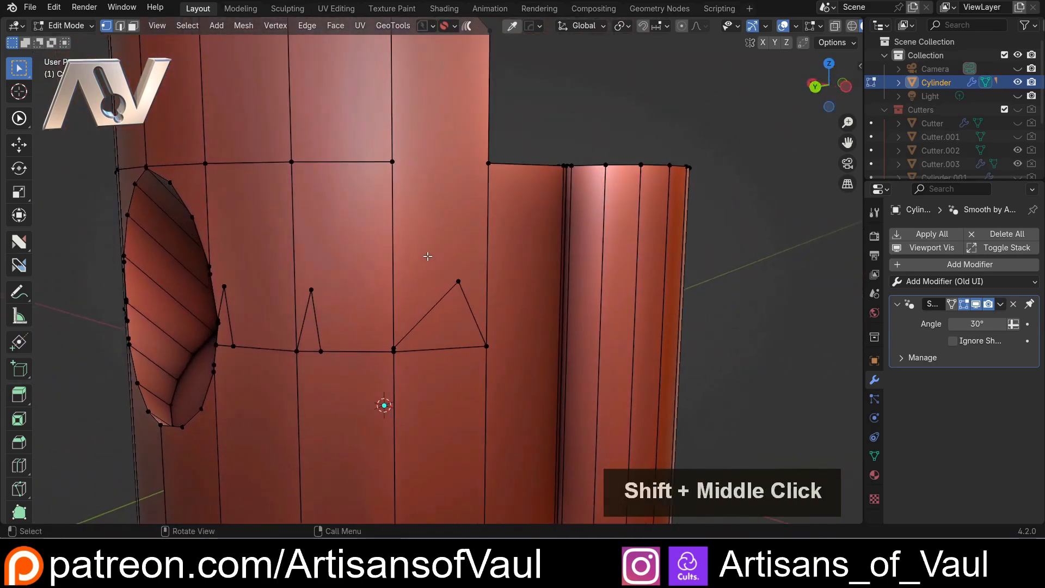
{"action": "key", "text": "alt+4"}
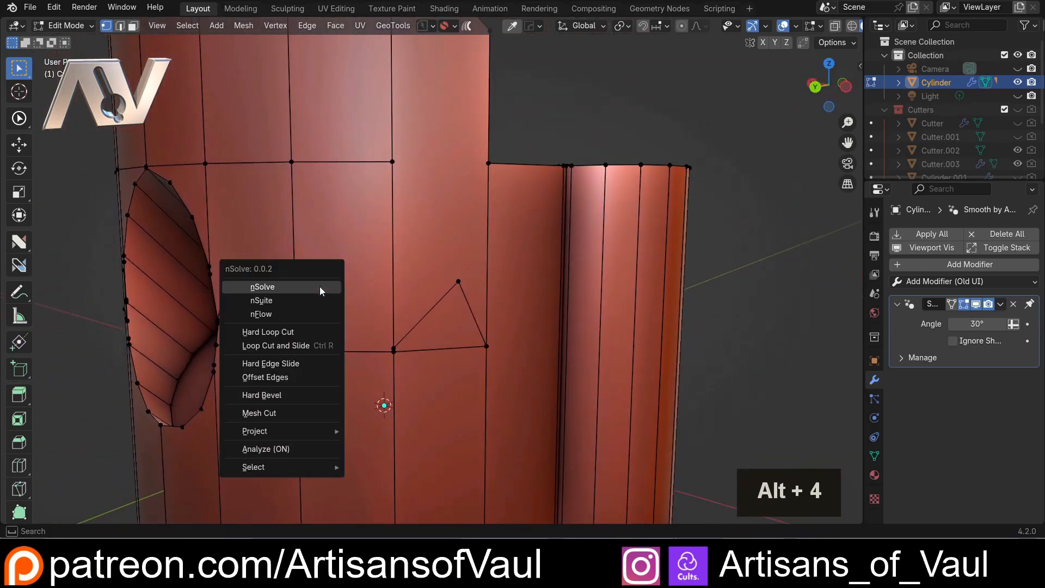
{"action": "left_click", "coordinate": [320, 290]}
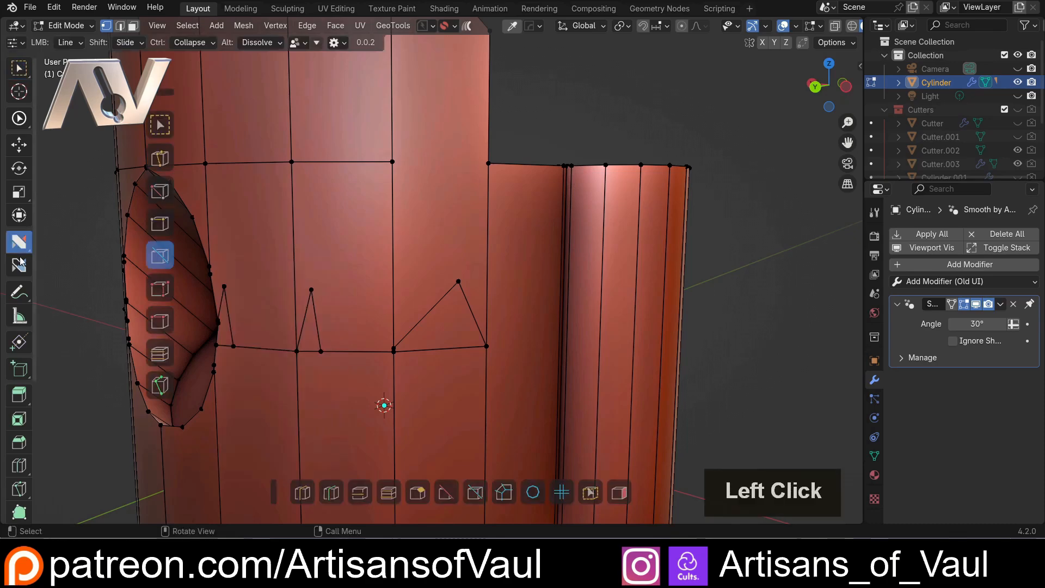
Dissolve the three triangular spikes above the horizontal edge loop beside the large oval hole
{"action": "middle_click_drag", "start_coordinate": [361, 305], "coordinate": [288, 306]}
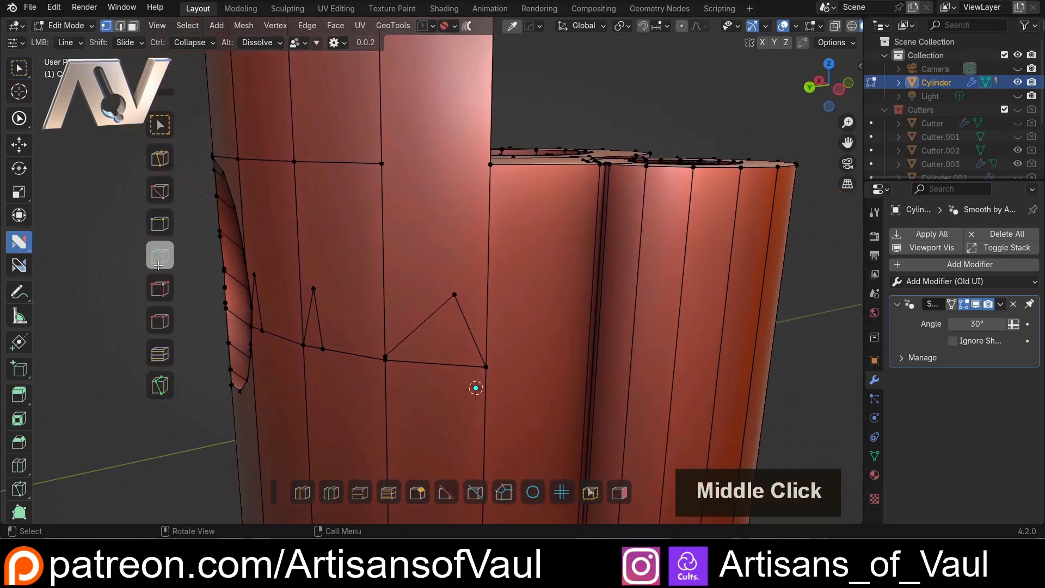
{"action": "scroll", "coordinate": [430, 256], "scroll_direction": "down", "scroll_amount": 2}
{"action": "middle_click_drag", "start_coordinate": [431, 248], "coordinate": [401, 260]}
{"action": "scroll", "coordinate": [402, 261], "scroll_direction": "up", "scroll_amount": 3}
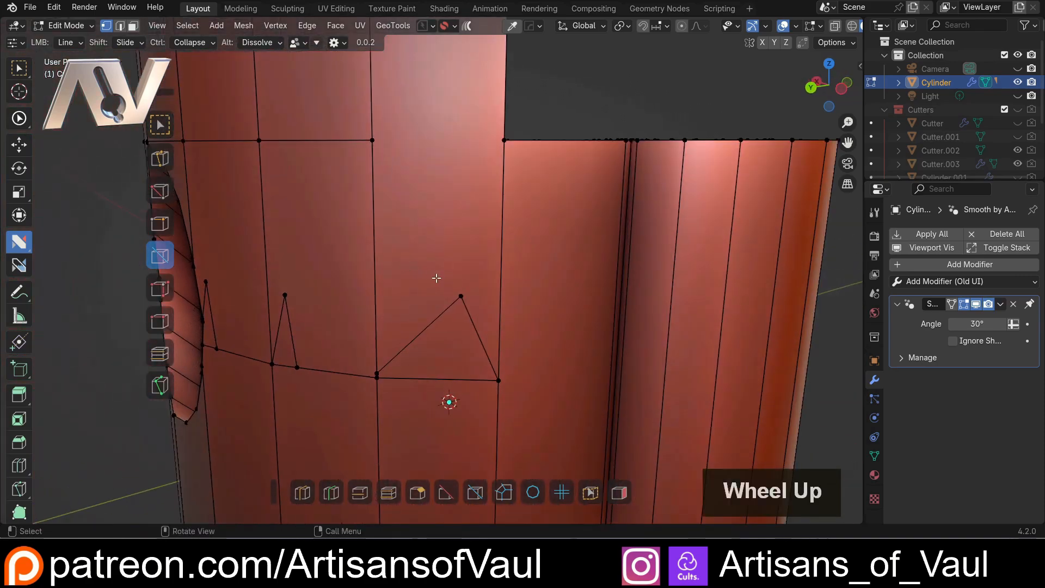
{"action": "left_click", "coordinate": [444, 312]}
{"action": "left_click", "coordinate": [474, 321], "text": "alt"}
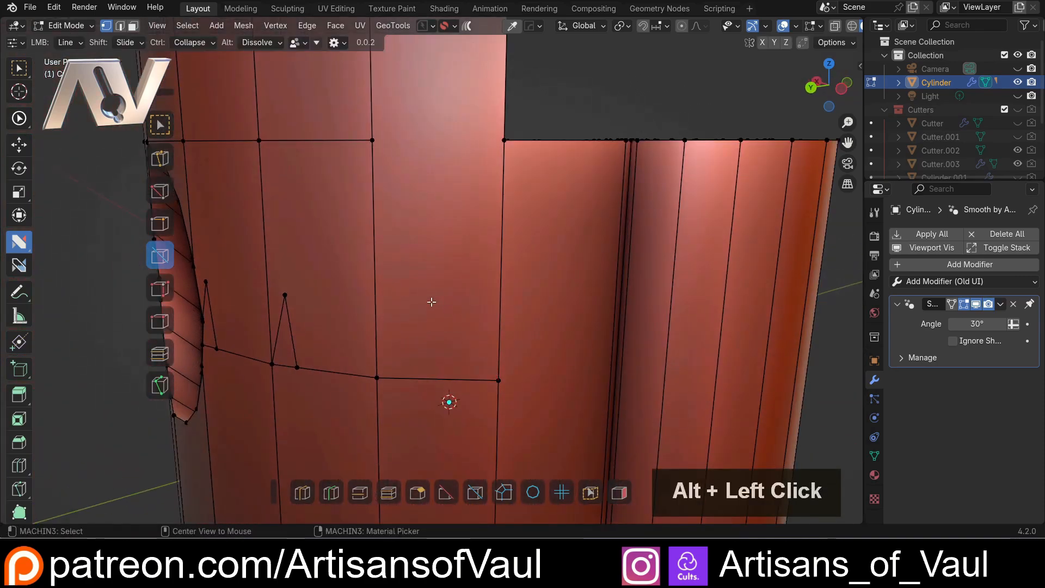
{"action": "middle_click_drag", "start_coordinate": [289, 292], "coordinate": [332, 255]}
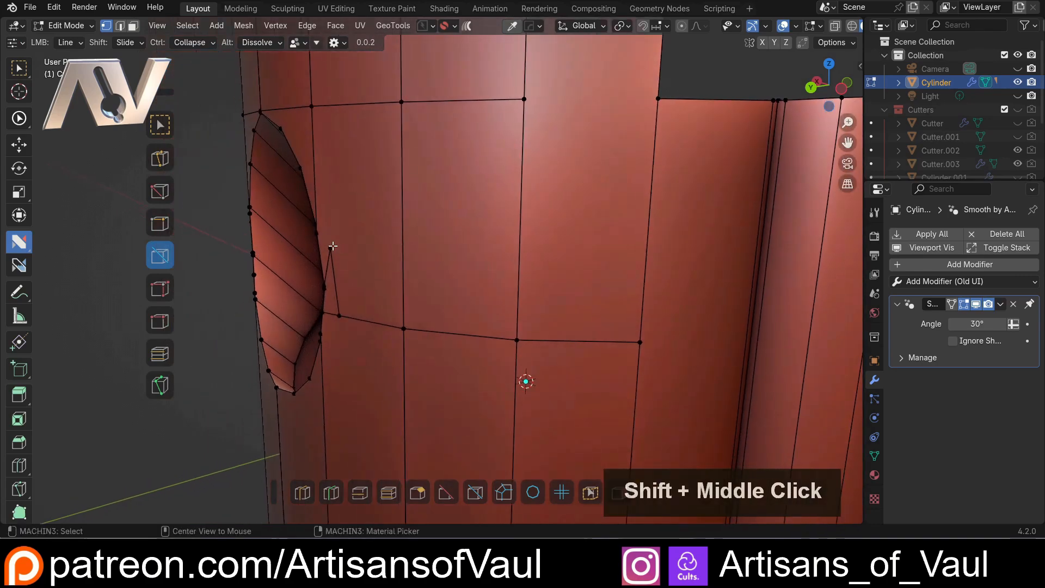
{"action": "left_click", "coordinate": [341, 254], "text": "alt"}
Project a diagonal line from near the horizontal edge's vertex up to the corner beside the vertical tube, without Cut Through
{"action": "middle_click_drag", "start_coordinate": [431, 244], "coordinate": [520, 253]}
{"action": "scroll", "coordinate": [520, 253], "scroll_direction": "down", "scroll_amount": 3}
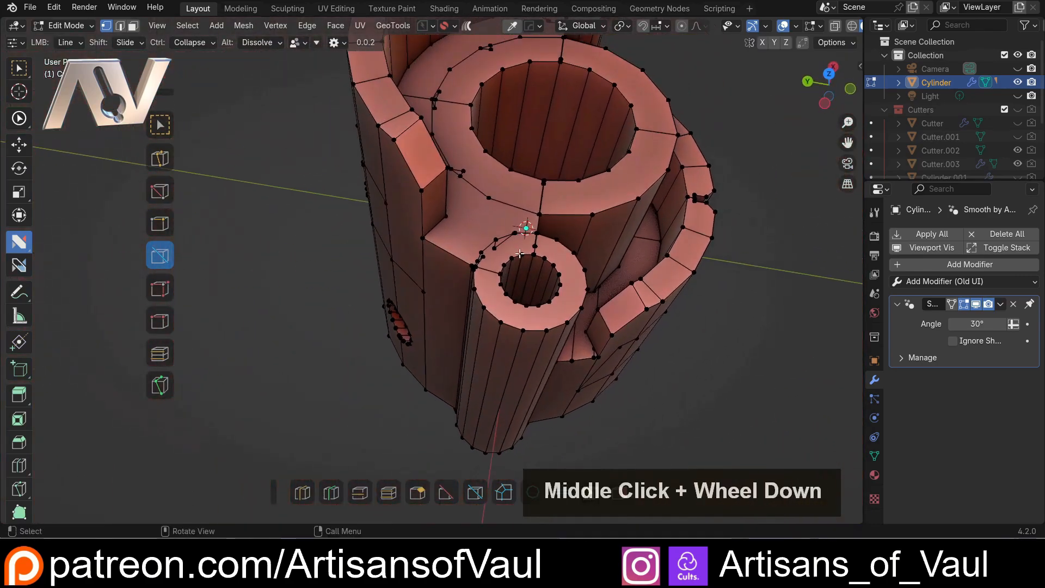
{"action": "middle_click_drag", "start_coordinate": [411, 274], "coordinate": [431, 257]}
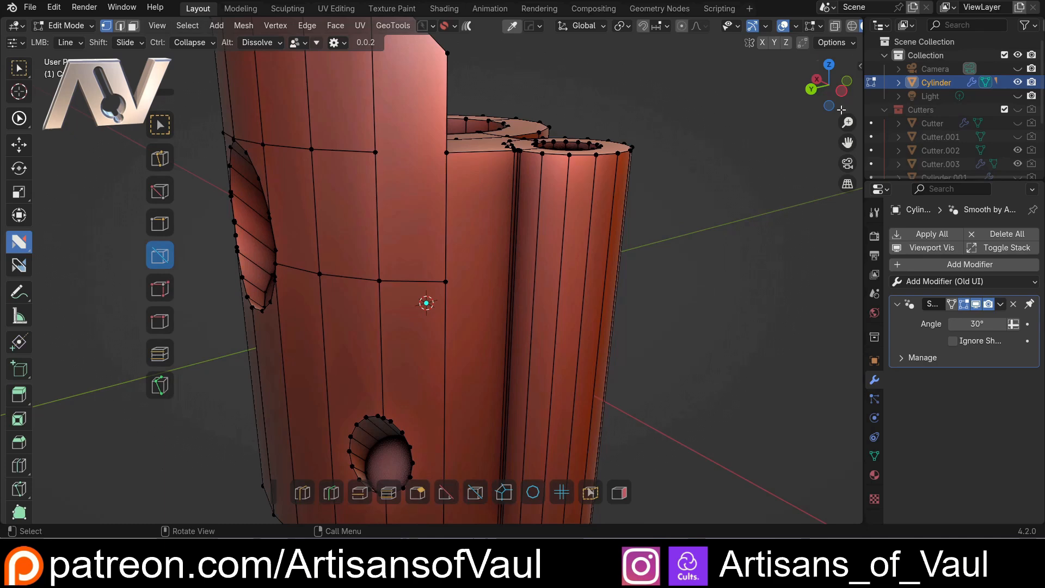
{"action": "scroll", "coordinate": [383, 209], "scroll_direction": "up", "scroll_amount": 2}
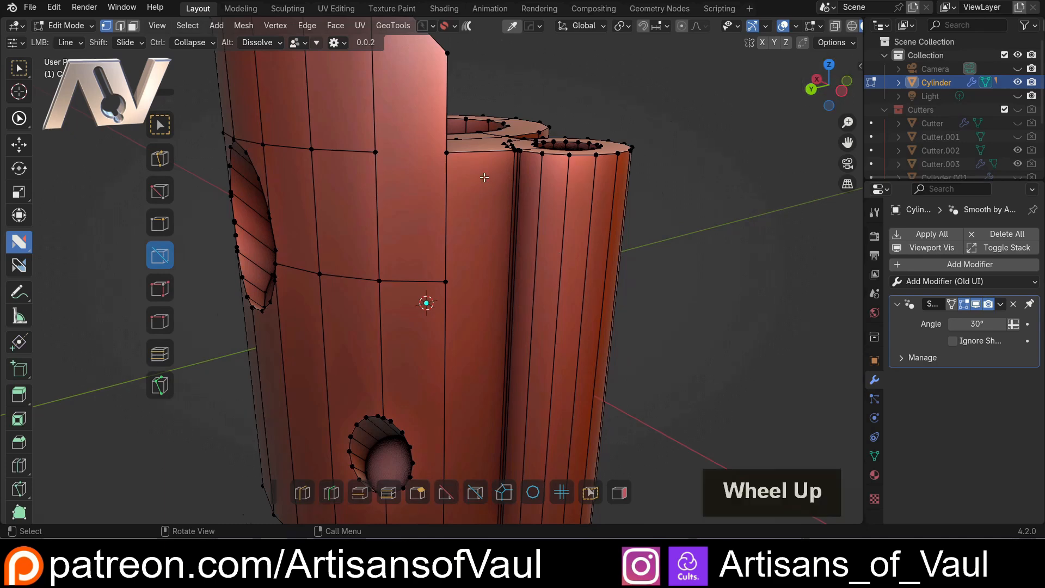
{"action": "middle_click_drag", "start_coordinate": [383, 209], "coordinate": [374, 265], "text": "shift"}
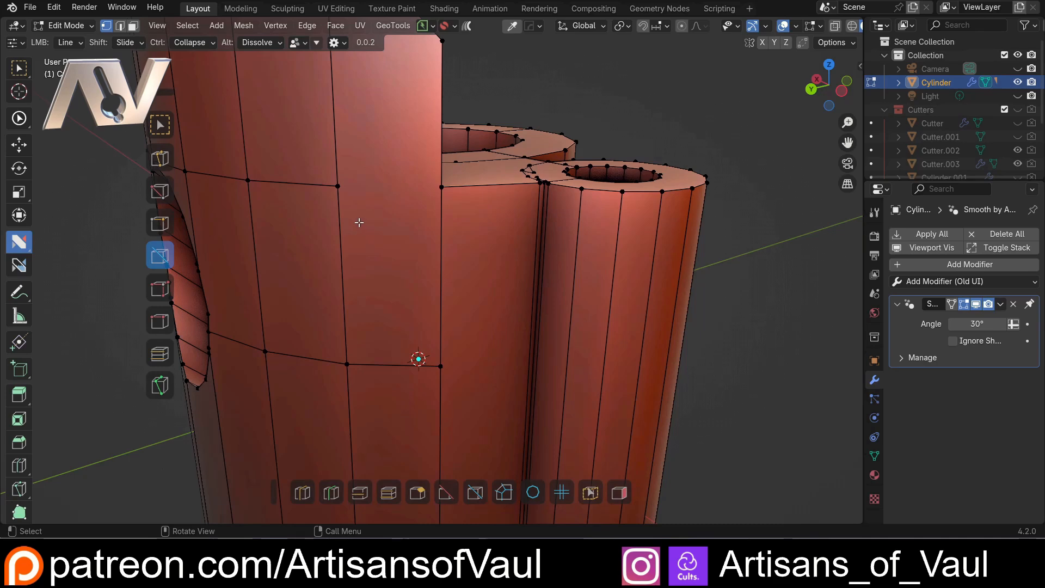
{"action": "middle_click_drag", "start_coordinate": [408, 279], "coordinate": [386, 275]}
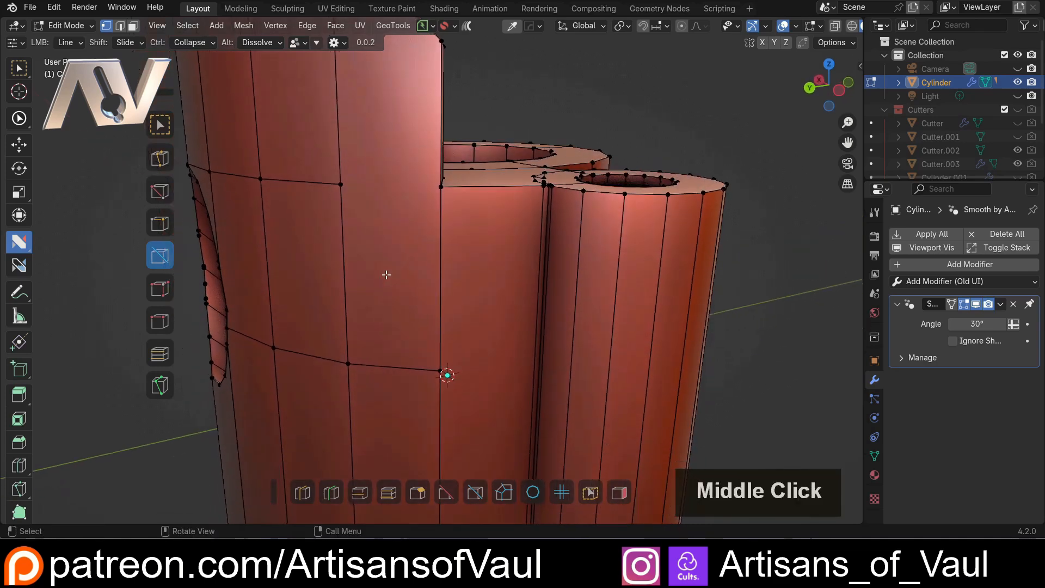
{"action": "left_click_drag", "start_coordinate": [380, 326], "coordinate": [535, 198]}
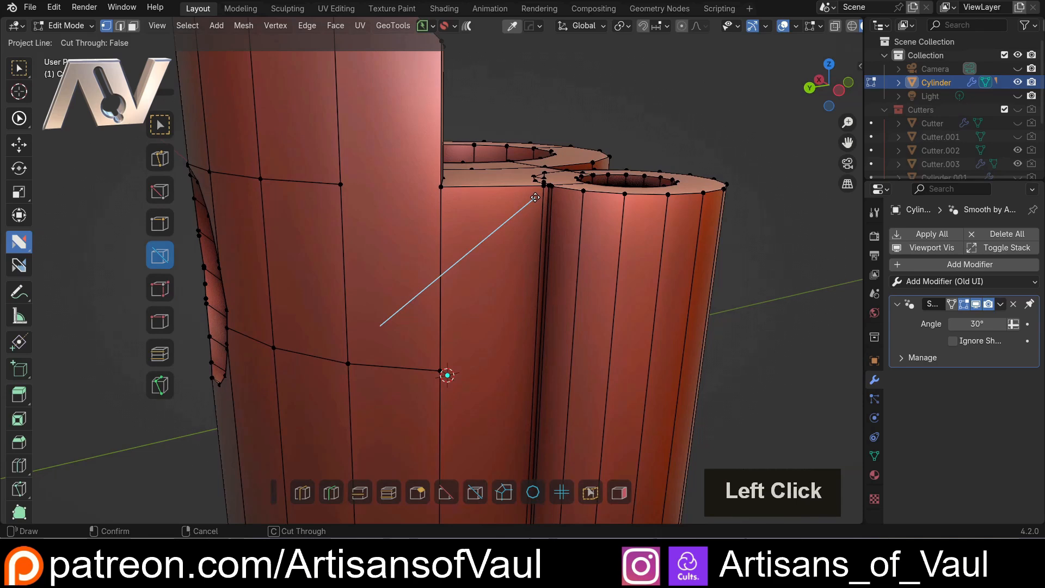
{"action": "left_click_drag", "start_coordinate": [533, 198], "coordinate": [532, 206]}
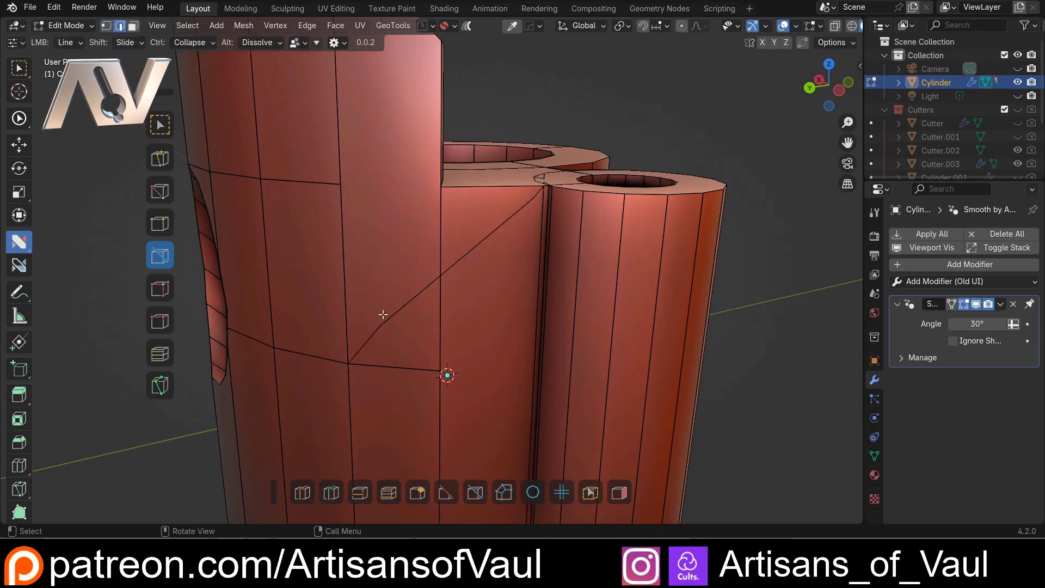
Switch to vertex selection and collapse both stray end vertices of the diagonal line into their neighbouring corner vertices
{"action": "key", "text": "Tab"}
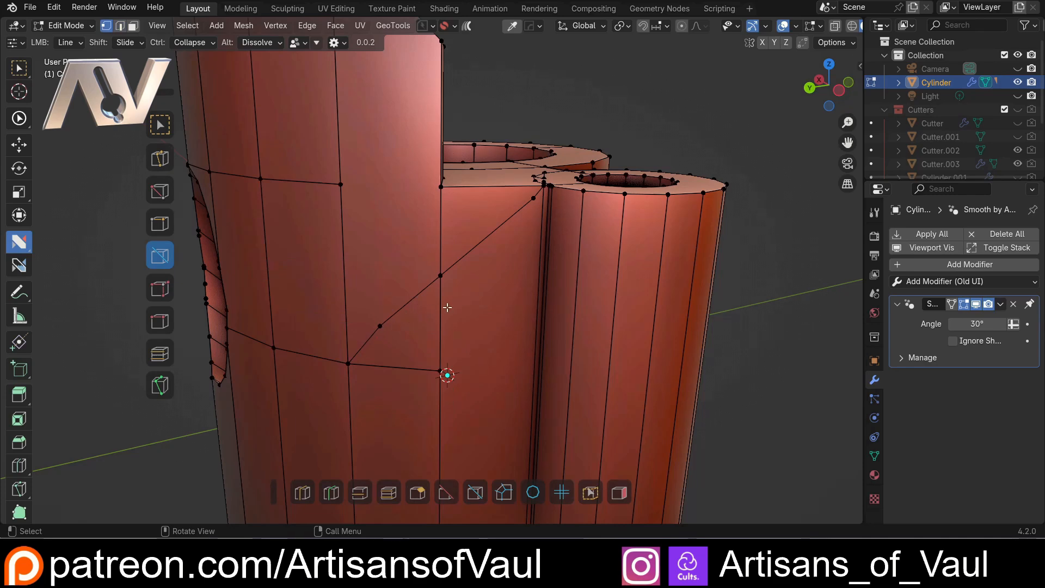
{"action": "left_click_drag", "start_coordinate": [379, 325], "coordinate": [348, 363], "text": "shift"}
{"action": "left_click_drag", "start_coordinate": [533, 199], "coordinate": [544, 182], "text": "shift"}
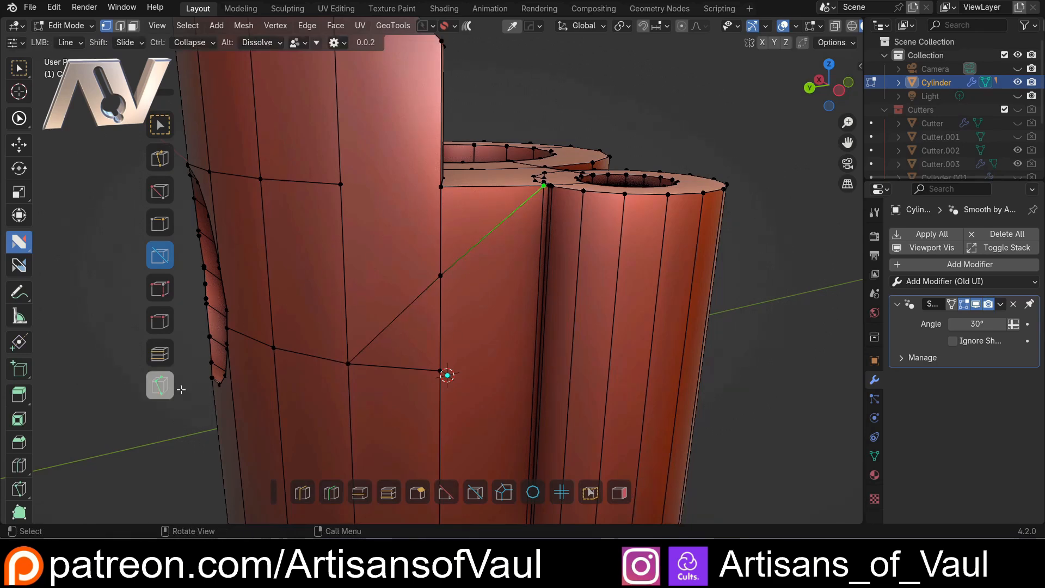
Project a line from the small hole's upper rim to the nearest vertex on the horizontal edge loop, and return to vertex selection
{"action": "middle_click_drag", "start_coordinate": [329, 278], "coordinate": [398, 311]}
{"action": "scroll", "coordinate": [369, 257], "scroll_direction": "up", "scroll_amount": 3}
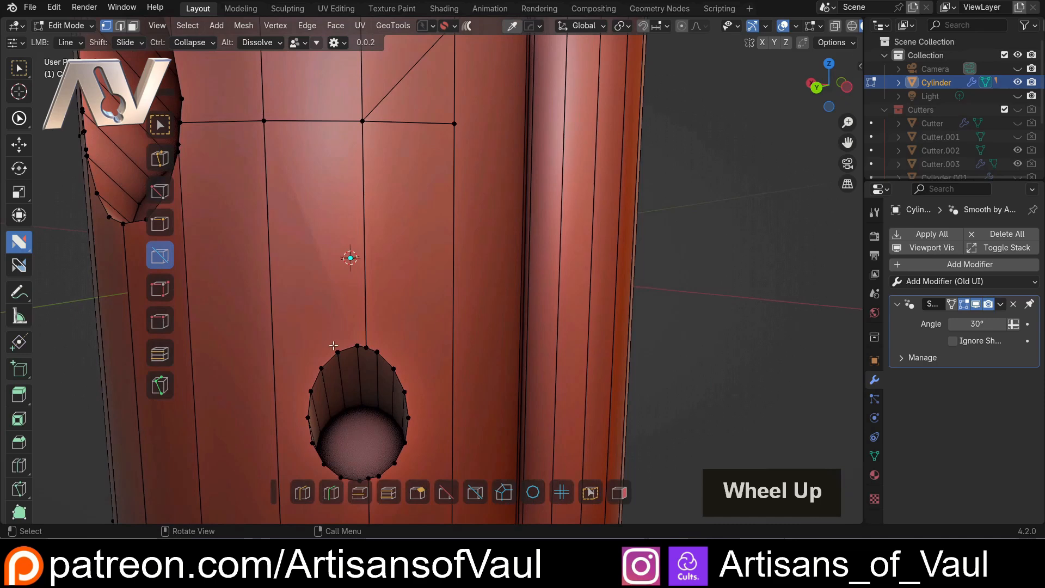
{"action": "left_click_drag", "start_coordinate": [333, 345], "coordinate": [282, 158]}
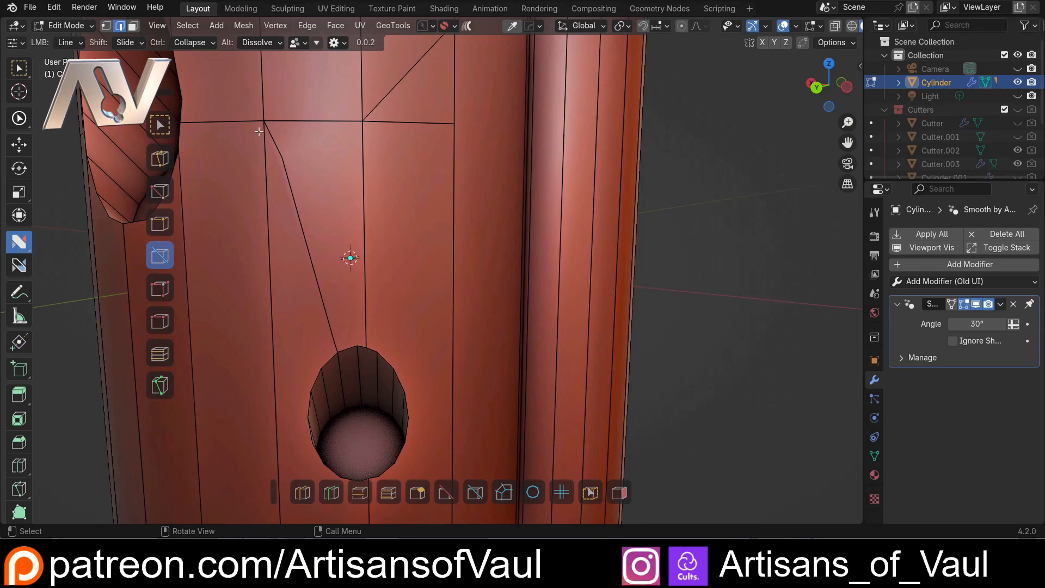
{"action": "middle_click_drag", "start_coordinate": [338, 189], "coordinate": [301, 156]}
{"action": "key", "text": "Tab"}
{"action": "left_click", "coordinate": [243, 161]}
{"action": "left_click", "coordinate": [304, 155]}
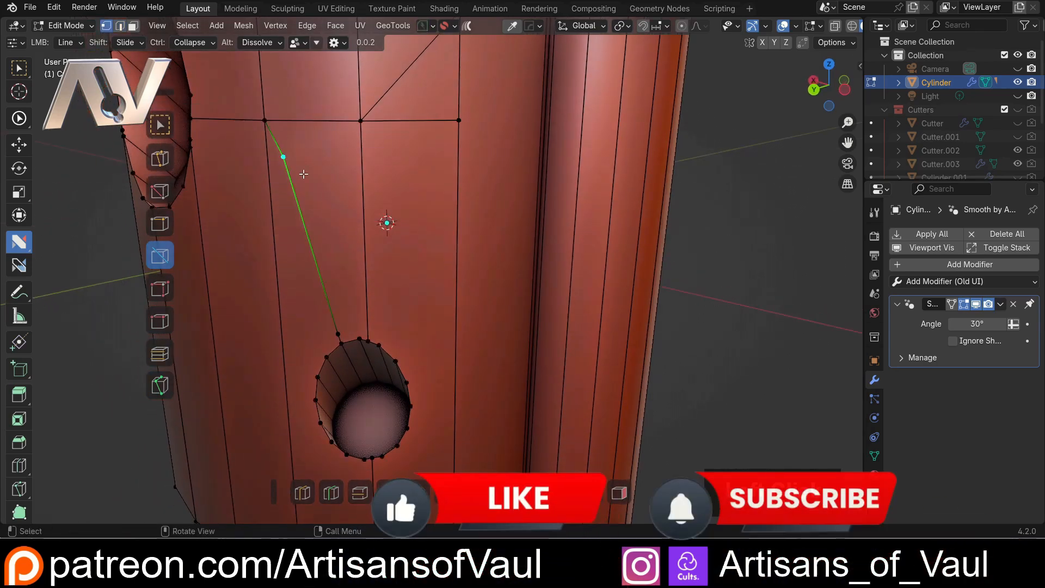
{"action": "double_click", "coordinate": [339, 333]}
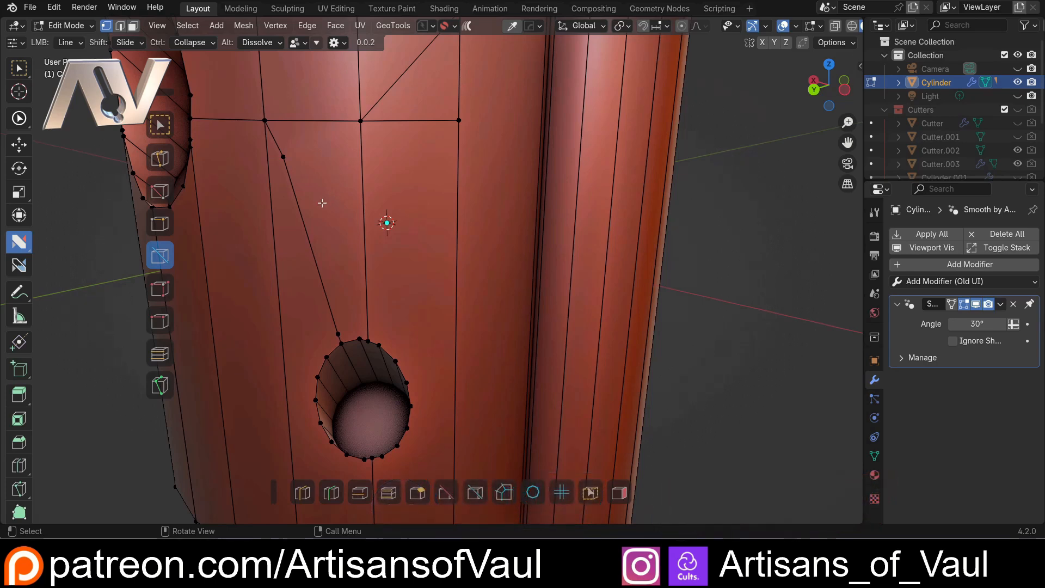
{"action": "middle_click_drag", "start_coordinate": [287, 228], "coordinate": [277, 248], "text": "shift"}
{"action": "key", "text": "Tab"}
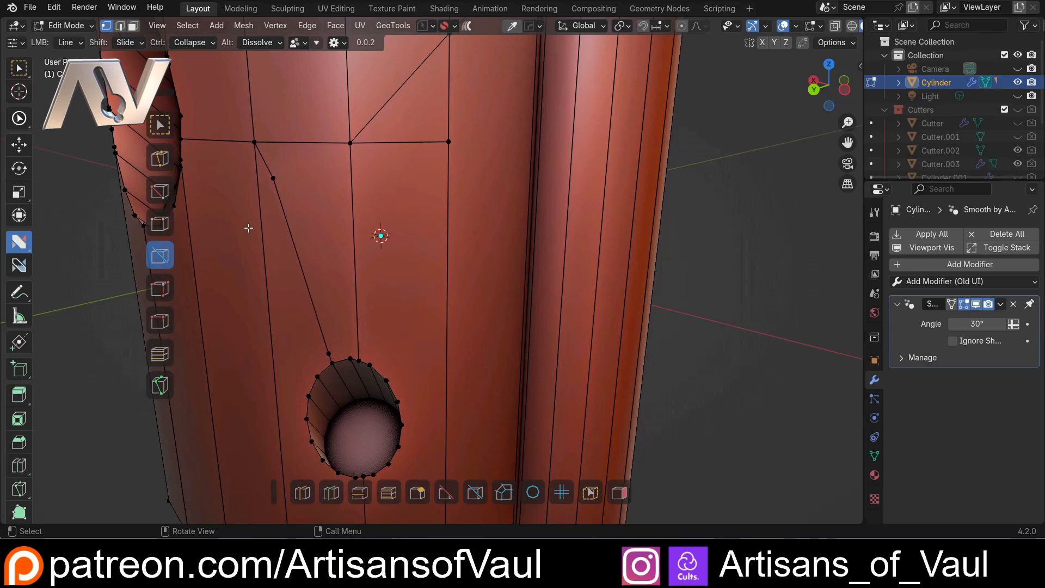
Try to project a line across the vertical tube from the end of the horizontal edge to the lower notch's corner
{"action": "middle_click_drag", "start_coordinate": [248, 228], "coordinate": [219, 241]}
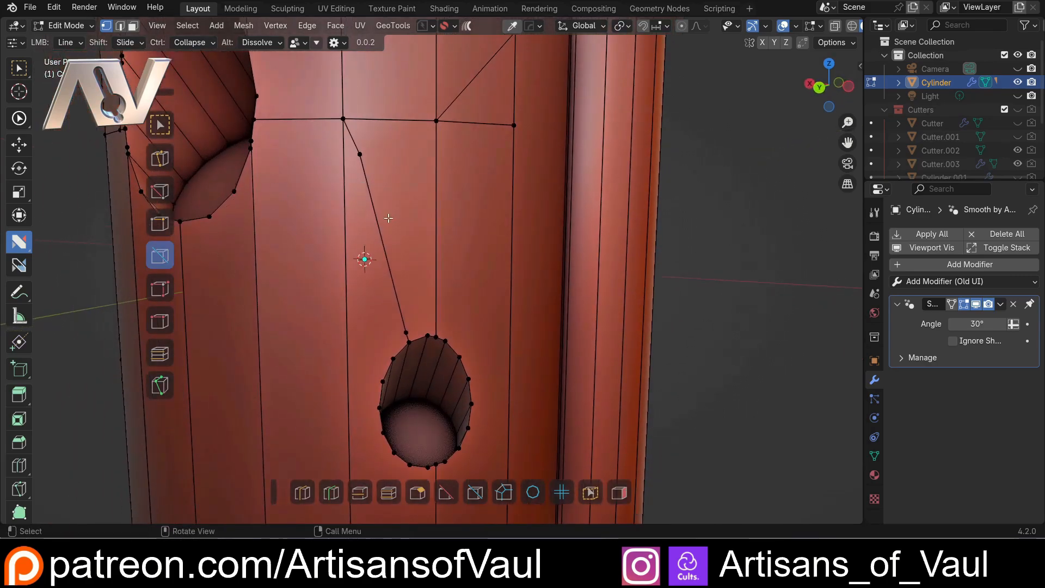
{"action": "mouse_move", "coordinate": [388, 218]}
{"action": "middle_mouse_down"}
{"action": "mouse_move", "coordinate": [345, 245]}
{"action": "mouse_move", "coordinate": [376, 221]}
{"action": "middle_mouse_up"}
{"action": "scroll", "coordinate": [376, 222], "scroll_direction": "down", "scroll_amount": 5}
{"action": "middle_click_drag", "start_coordinate": [471, 226], "coordinate": [309, 278], "text": "shift"}
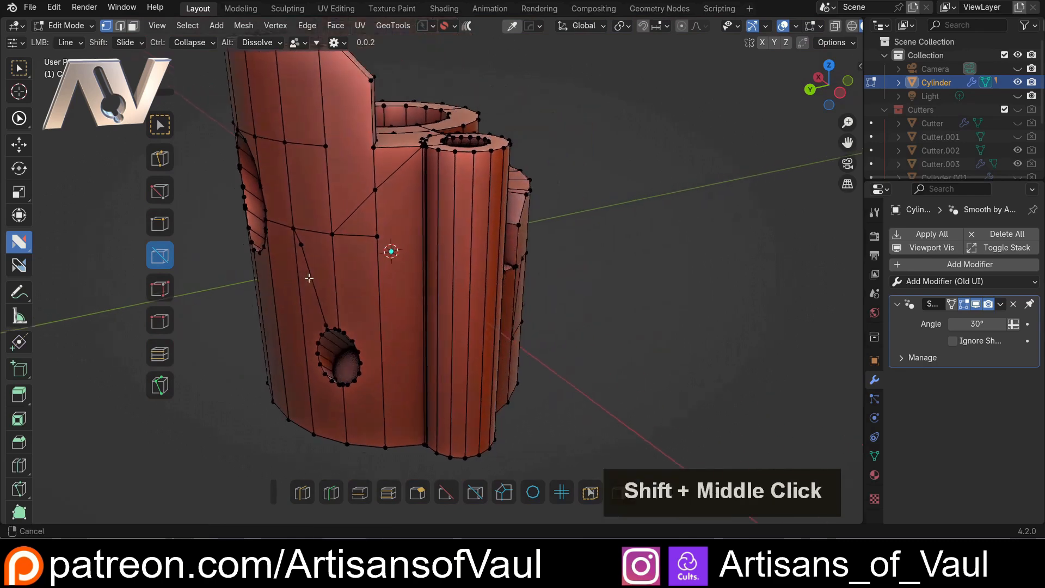
{"action": "scroll", "coordinate": [308, 278], "scroll_direction": "up", "scroll_amount": 2}
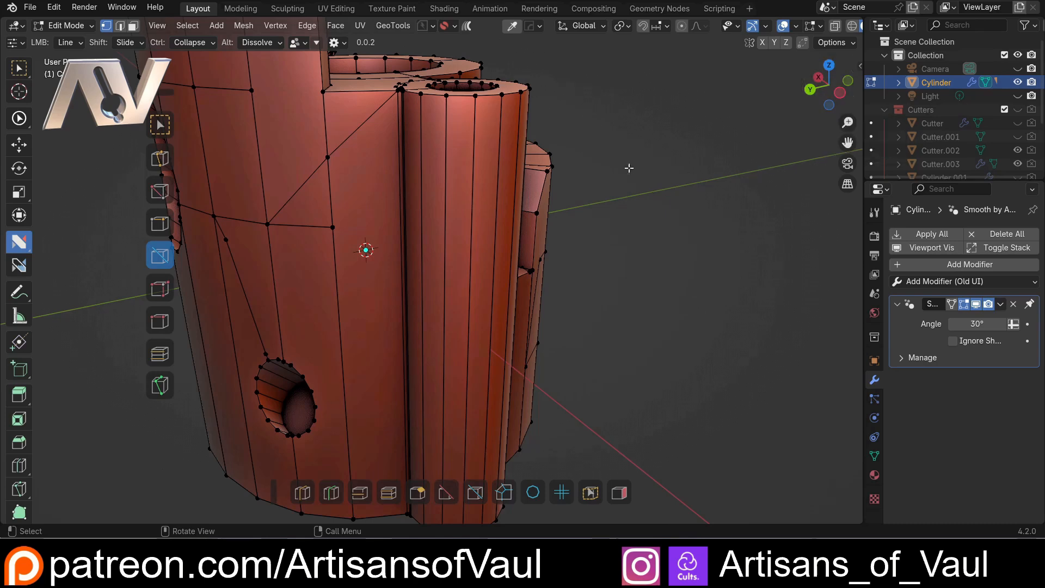
{"action": "middle_click_drag", "start_coordinate": [508, 222], "coordinate": [490, 279]}
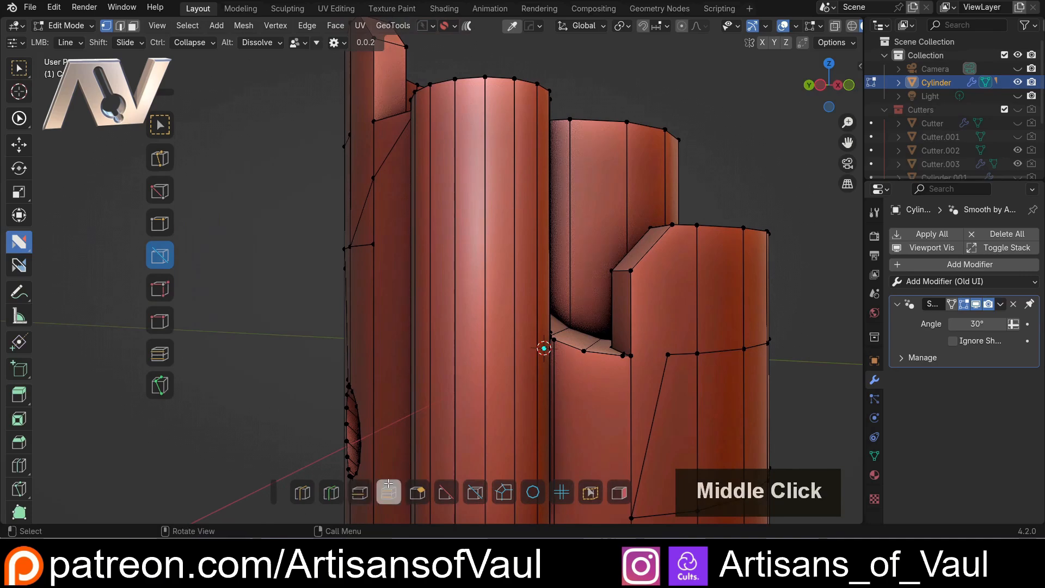
{"action": "left_click", "coordinate": [545, 345]}
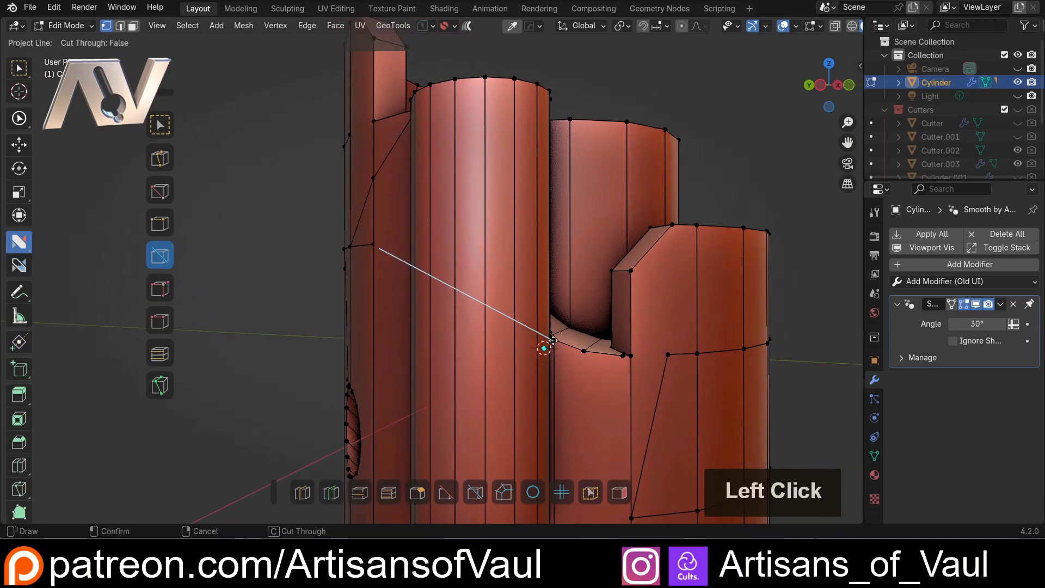
{"action": "middle_click_drag", "start_coordinate": [543, 345], "coordinate": [573, 327]}
{"action": "middle_click_drag", "start_coordinate": [266, 283], "coordinate": [343, 313], "text": "shift"}
{"action": "scroll", "coordinate": [455, 339], "scroll_direction": "up", "scroll_amount": 2}
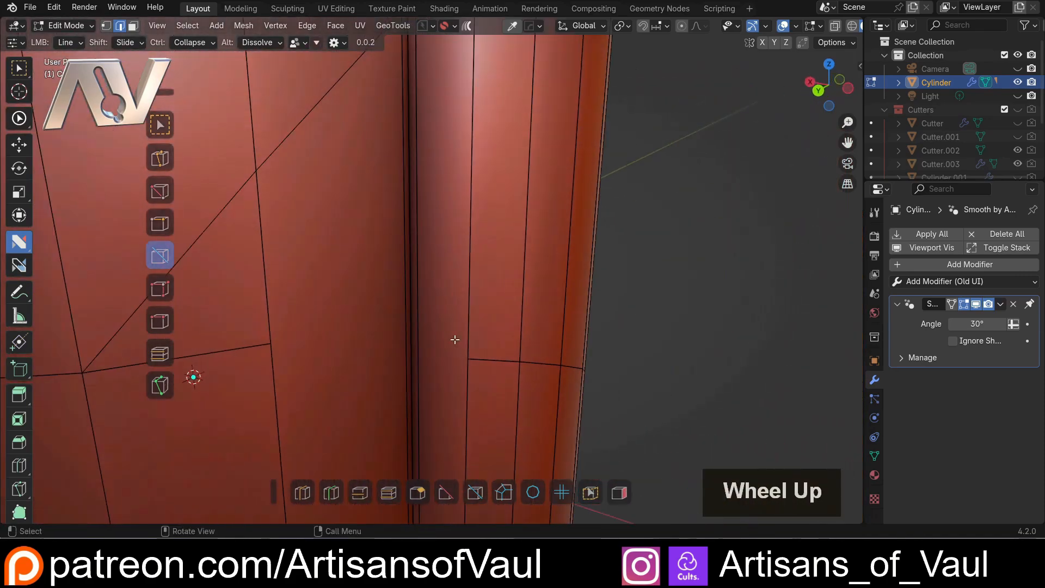
{"action": "middle_click_drag", "start_coordinate": [451, 346], "coordinate": [417, 343]}
{"action": "key", "text": "ctrl+z"}
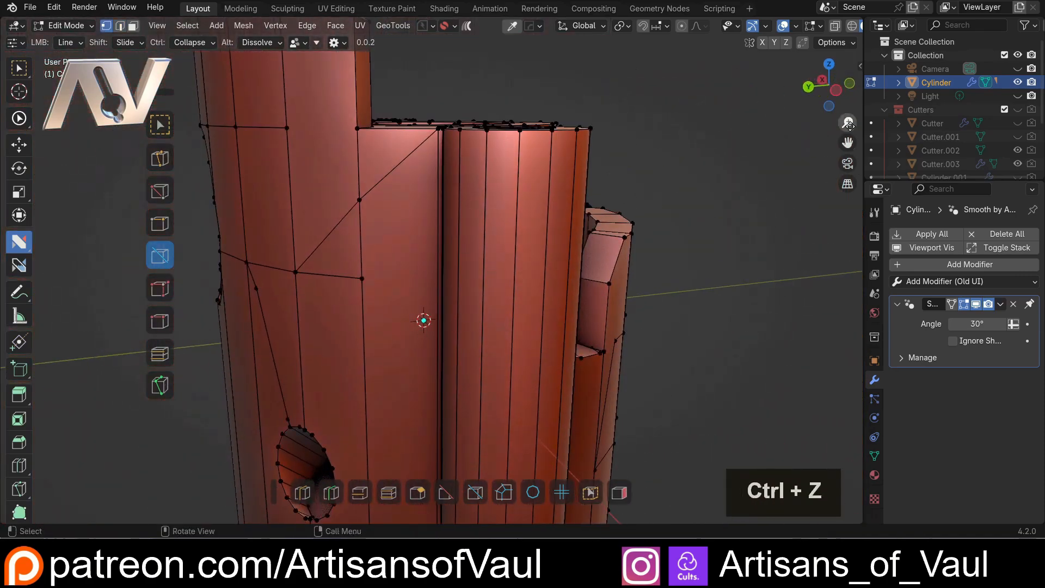
In the left view, project a line with Cut Through enabled from the horizontal edge's end across the vertical tube to the lower notch's corner
{"action": "left_click", "coordinate": [834, 96]}
{"action": "middle_click_drag", "start_coordinate": [613, 272], "coordinate": [485, 221], "text": "shift"}
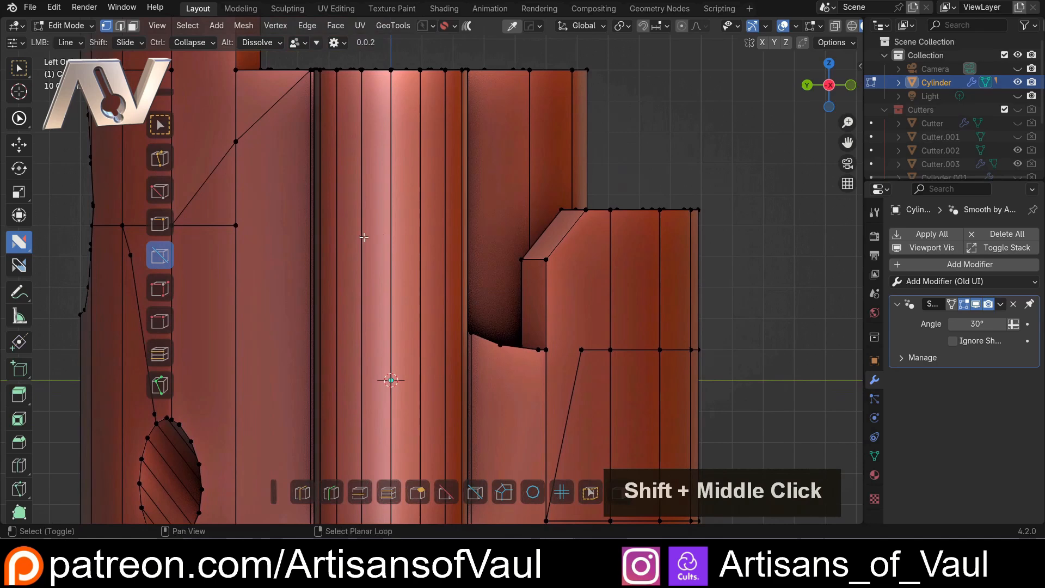
{"action": "middle_click_drag", "start_coordinate": [577, 208], "coordinate": [625, 208], "text": "shift"}
{"action": "key", "text": "d"}
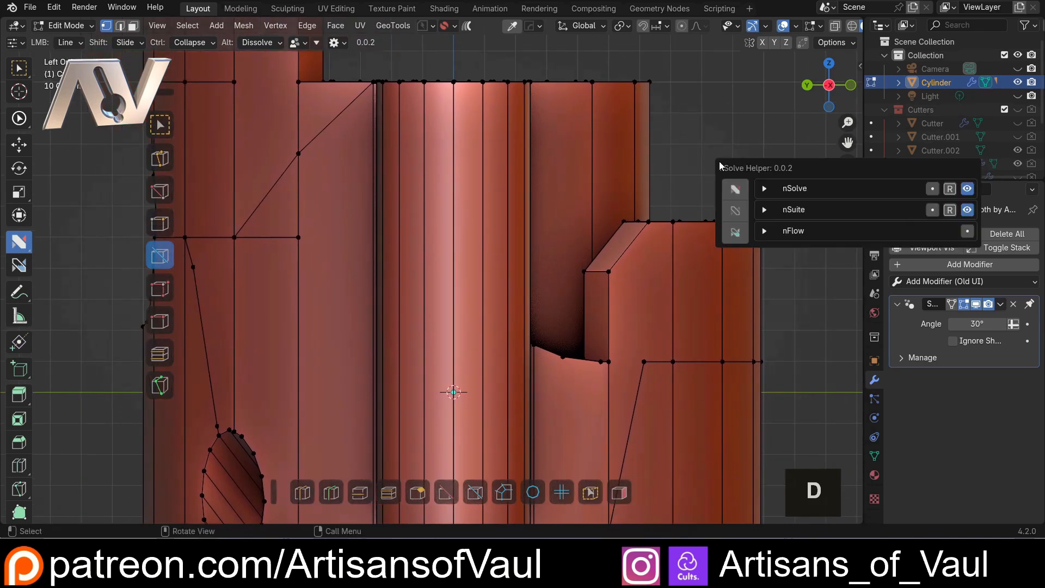
{"action": "left_click", "coordinate": [763, 188]}
{"action": "left_click_drag", "start_coordinate": [779, 172], "coordinate": [602, 157]}
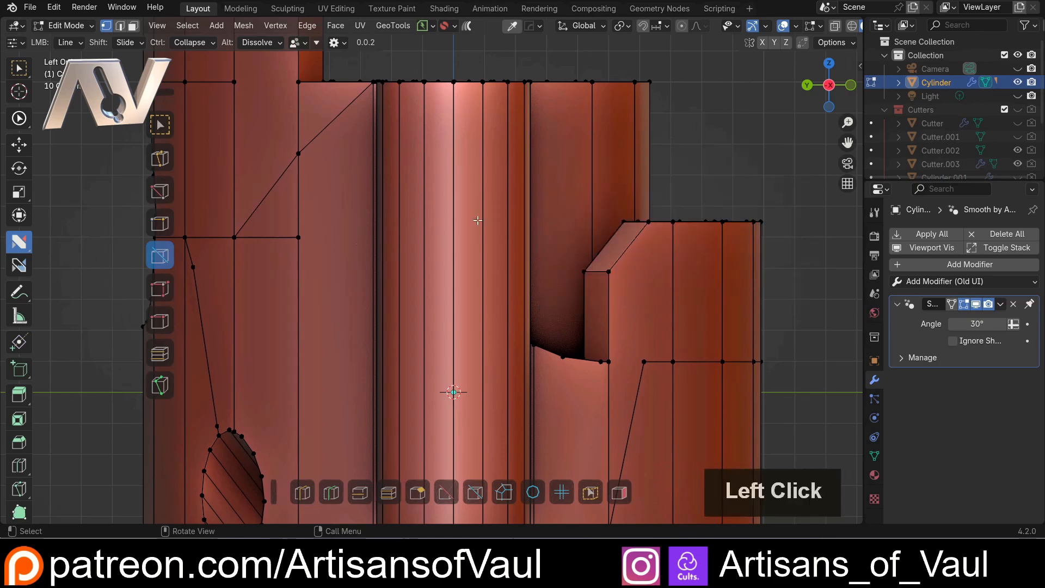
{"action": "left_click_drag", "start_coordinate": [300, 239], "coordinate": [359, 287]}
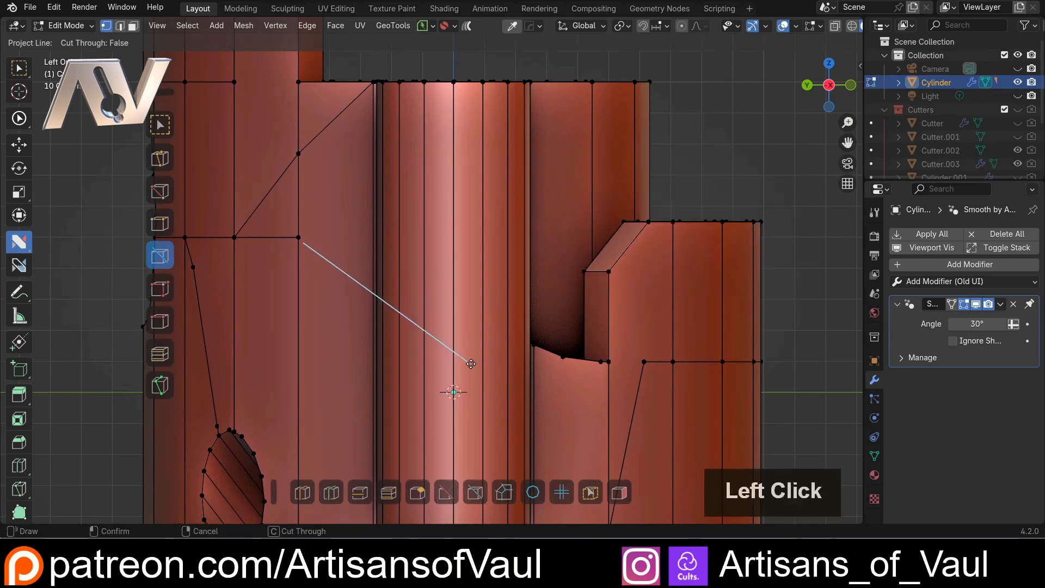
{"action": "key", "text": "c"}
{"action": "left_click_drag", "start_coordinate": [470, 363], "coordinate": [533, 344]}
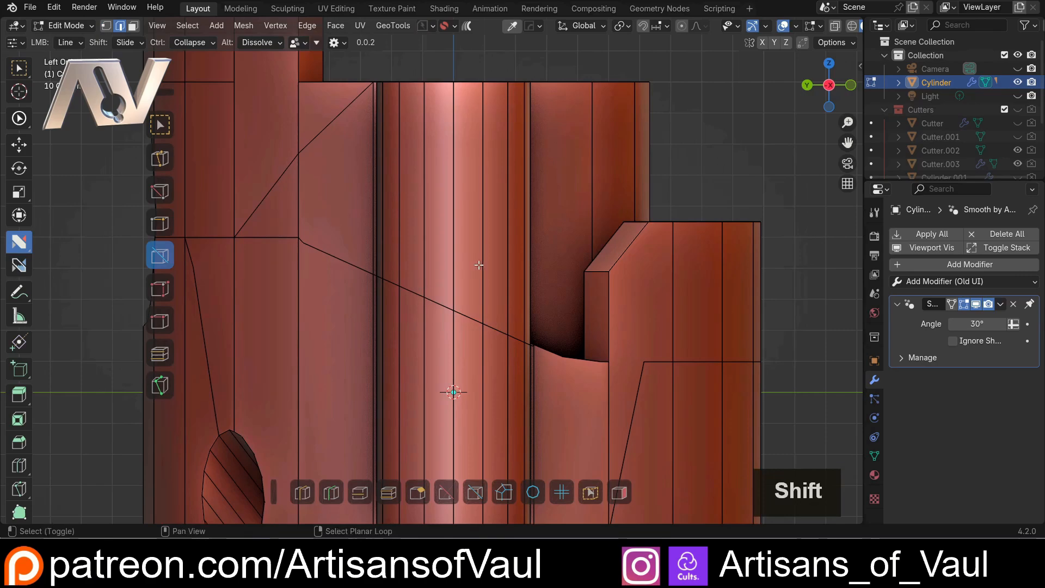
Examine the projected cut around the vertical tube and through the mesh, in both wireframe and solid display, from the left and angled views
{"action": "key", "text": "shift+z"}
{"action": "key", "text": "shift+z"}
{"action": "mouse_move", "coordinate": [367, 249]}
{"action": "middle_mouse_down"}
{"action": "mouse_move", "coordinate": [455, 264]}
{"action": "mouse_move", "coordinate": [345, 289]}
{"action": "mouse_move", "coordinate": [510, 338]}
{"action": "mouse_move", "coordinate": [334, 312]}
{"action": "mouse_move", "coordinate": [443, 294]}
{"action": "mouse_move", "coordinate": [240, 310]}
{"action": "mouse_move", "coordinate": [265, 342]}
{"action": "mouse_move", "coordinate": [381, 326]}
{"action": "mouse_move", "coordinate": [490, 286]}
{"action": "mouse_move", "coordinate": [479, 326]}
{"action": "mouse_move", "coordinate": [394, 342]}
{"action": "mouse_move", "coordinate": [569, 303]}
{"action": "mouse_move", "coordinate": [362, 299]}
{"action": "mouse_move", "coordinate": [425, 256]}
{"action": "mouse_move", "coordinate": [480, 319]}
{"action": "mouse_move", "coordinate": [430, 283]}
{"action": "mouse_move", "coordinate": [460, 282]}
{"action": "middle_mouse_up"}
{"action": "scroll", "coordinate": [240, 310], "scroll_direction": "down", "scroll_amount": 3}
{"action": "scroll", "coordinate": [569, 303], "scroll_direction": "down", "scroll_amount": 3}
{"action": "left_click", "coordinate": [825, 85]}
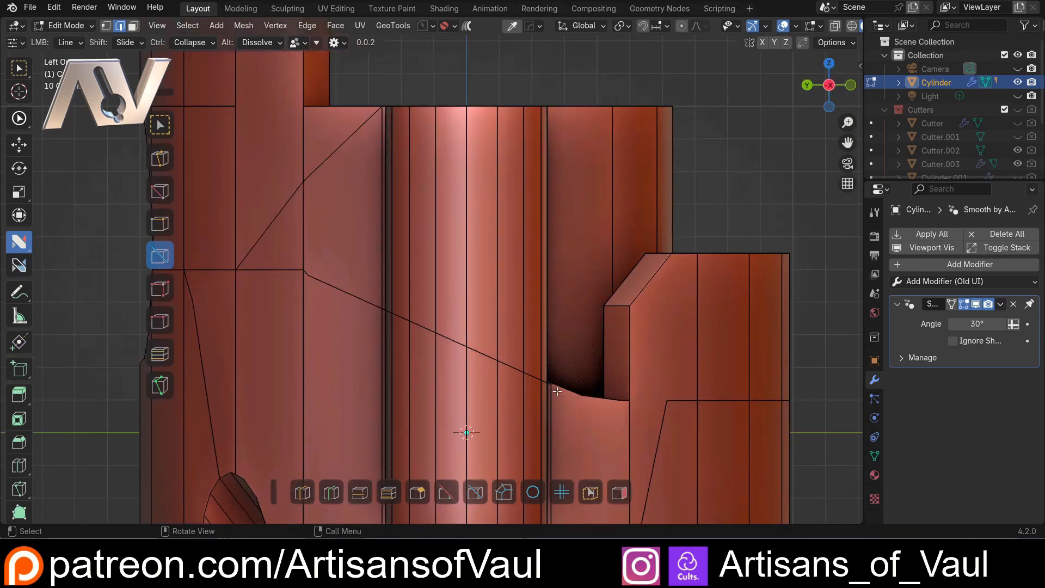
{"action": "key", "text": "shift+z"}
{"action": "mouse_move", "coordinate": [451, 270]}
{"action": "middle_mouse_down"}
{"action": "mouse_move", "coordinate": [387, 284]}
{"action": "mouse_move", "coordinate": [471, 215]}
{"action": "middle_mouse_up"}
{"action": "key", "text": "shift+z"}
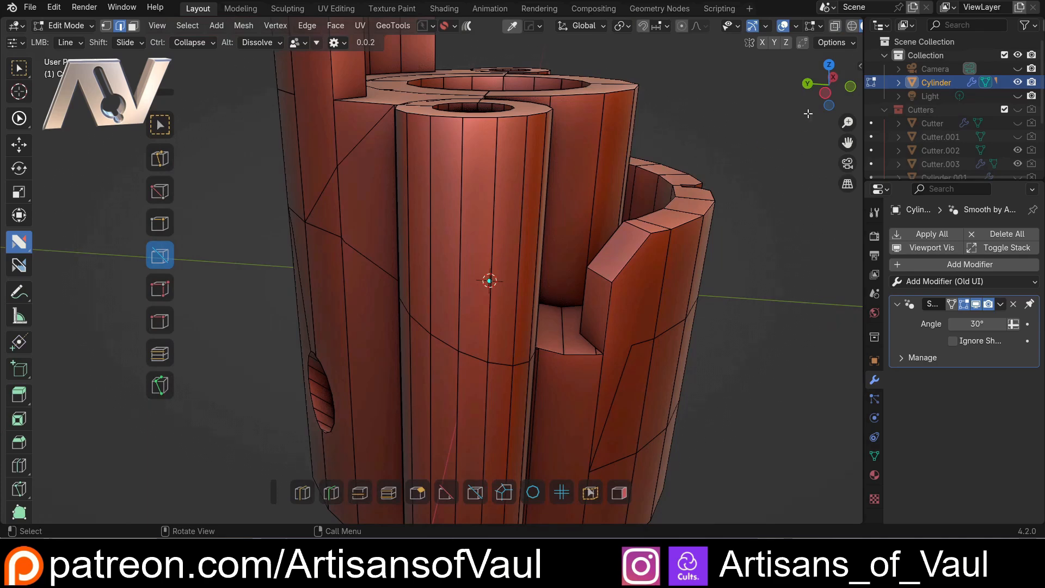
{"action": "left_click", "coordinate": [825, 93]}
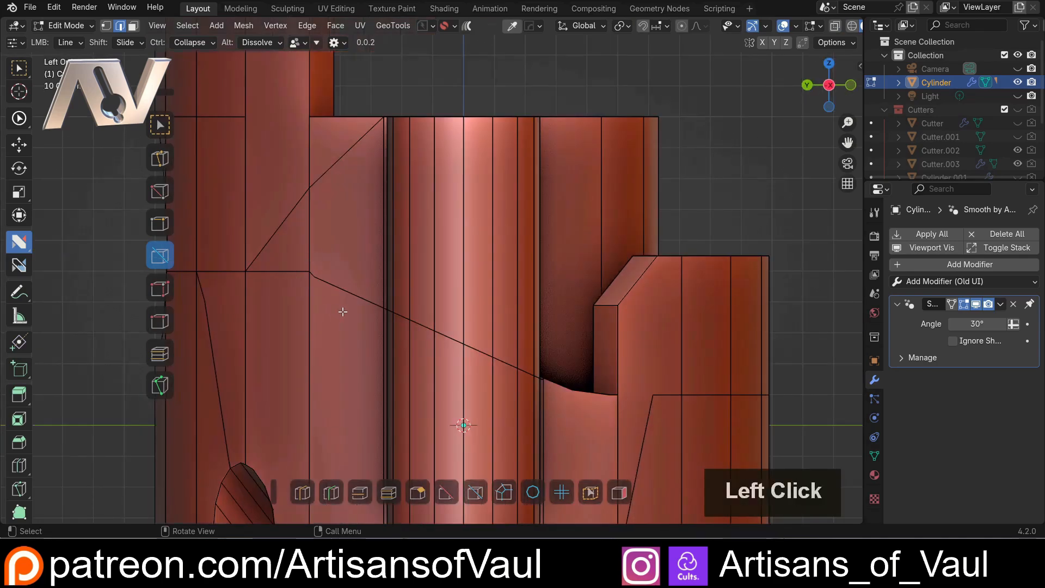
{"action": "scroll", "coordinate": [343, 311], "scroll_direction": "up", "scroll_amount": 2}
{"action": "middle_click_drag", "start_coordinate": [281, 297], "coordinate": [412, 319], "text": "shift"}
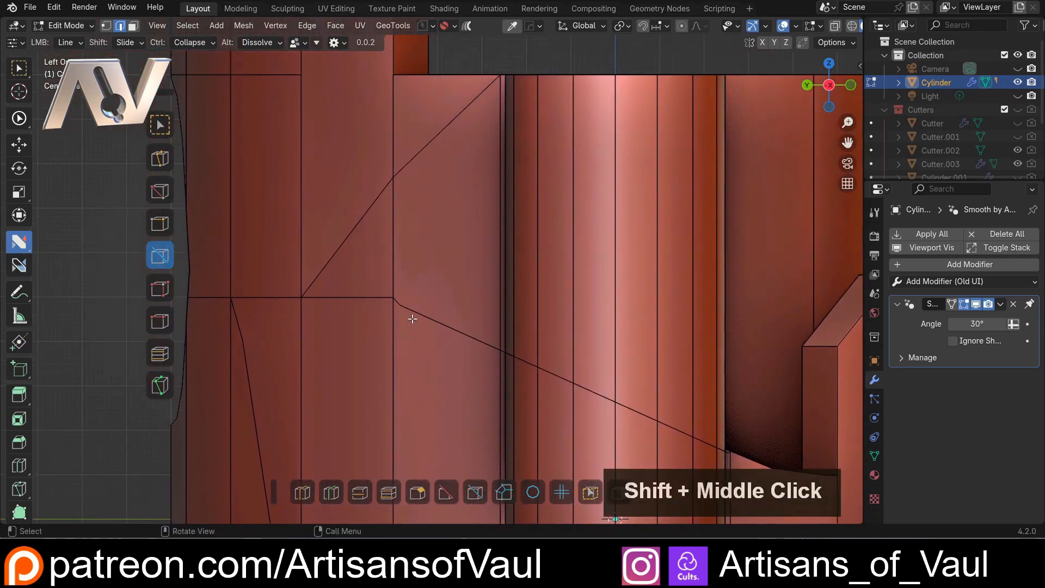
{"action": "scroll", "coordinate": [412, 318], "scroll_direction": "down", "scroll_amount": 3}
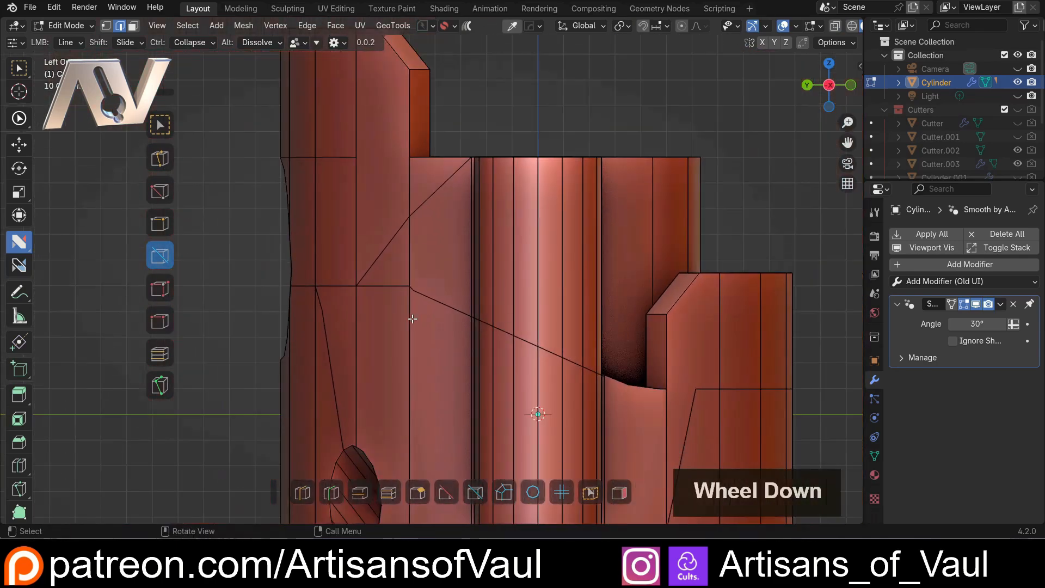
{"action": "left_click", "coordinate": [150, 255]}
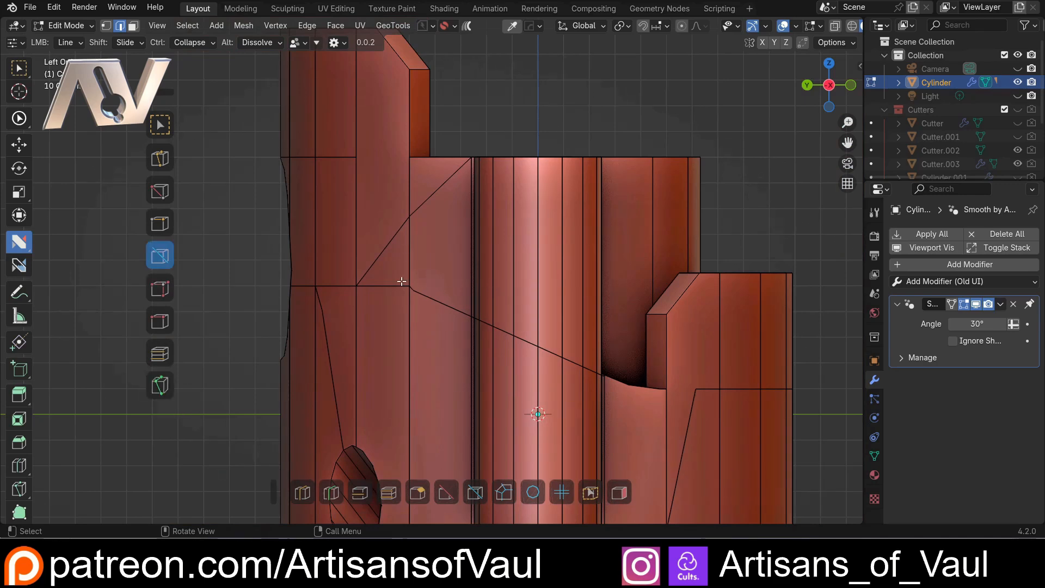
{"action": "middle_click_drag", "start_coordinate": [401, 281], "coordinate": [463, 303]}
{"action": "scroll", "coordinate": [462, 304], "scroll_direction": "down", "scroll_amount": 2}
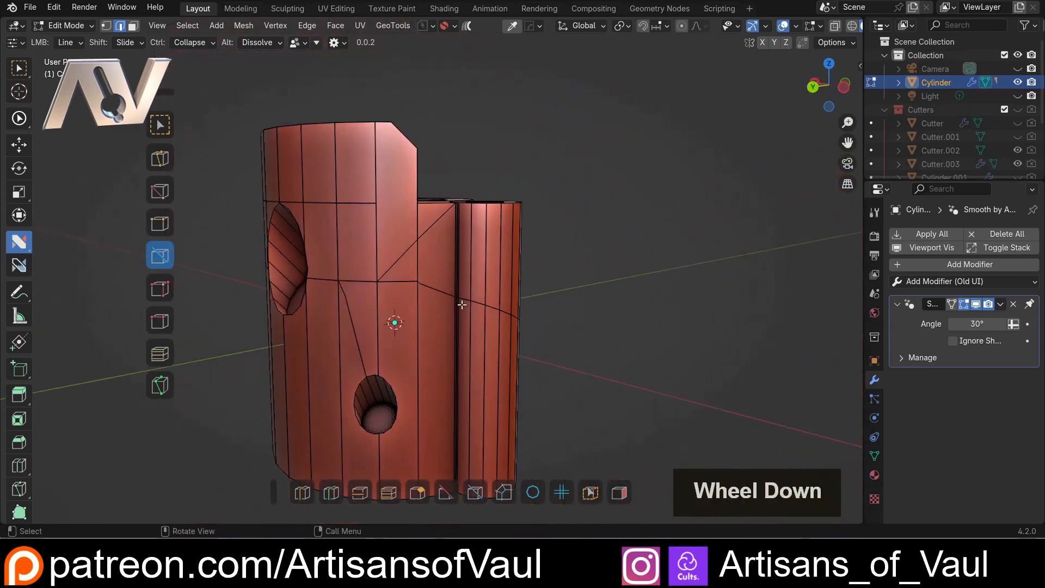
{"action": "middle_click_drag", "start_coordinate": [419, 278], "coordinate": [318, 318]}
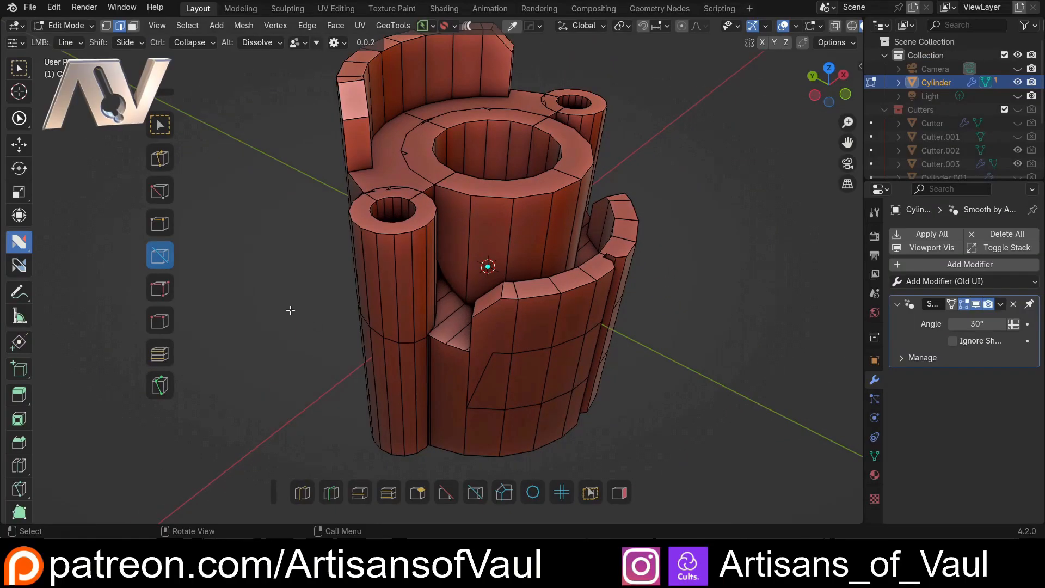
Activate the Collapse action and switch to vertex selection at the jagged stray vertices around the small tube's top rim
{"action": "left_click", "coordinate": [170, 287]}
{"action": "mouse_move", "coordinate": [297, 211]}
{"action": "middle_mouse_down"}
{"action": "mouse_move", "coordinate": [349, 207]}
{"action": "mouse_move", "coordinate": [328, 201]}
{"action": "mouse_move", "coordinate": [299, 232]}
{"action": "middle_mouse_up"}
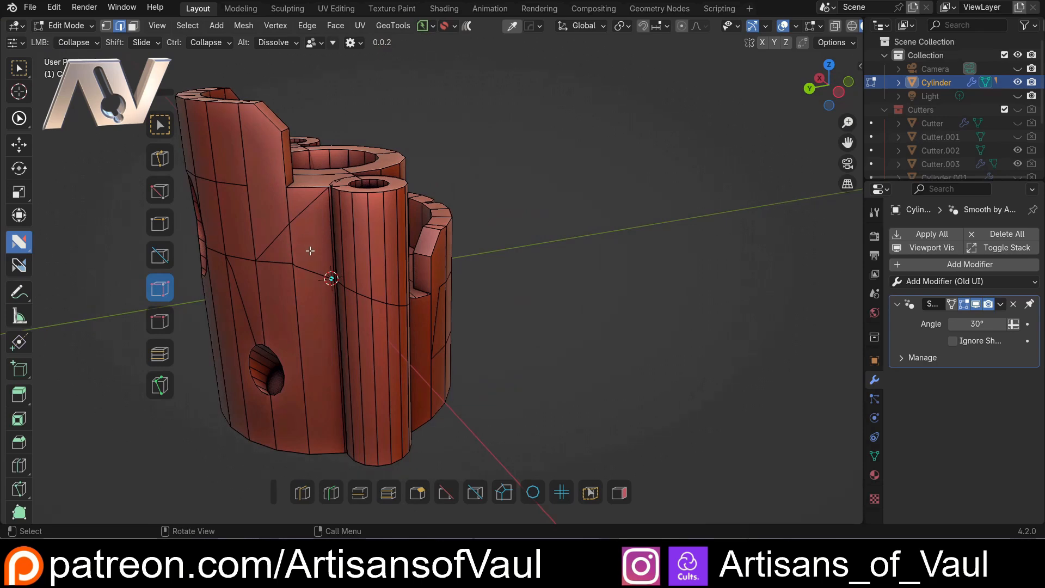
{"action": "scroll", "coordinate": [306, 244], "scroll_direction": "up", "scroll_amount": 2}
{"action": "middle_click_drag", "start_coordinate": [303, 240], "coordinate": [420, 324]}
{"action": "scroll", "coordinate": [438, 300], "scroll_direction": "up", "scroll_amount": 2}
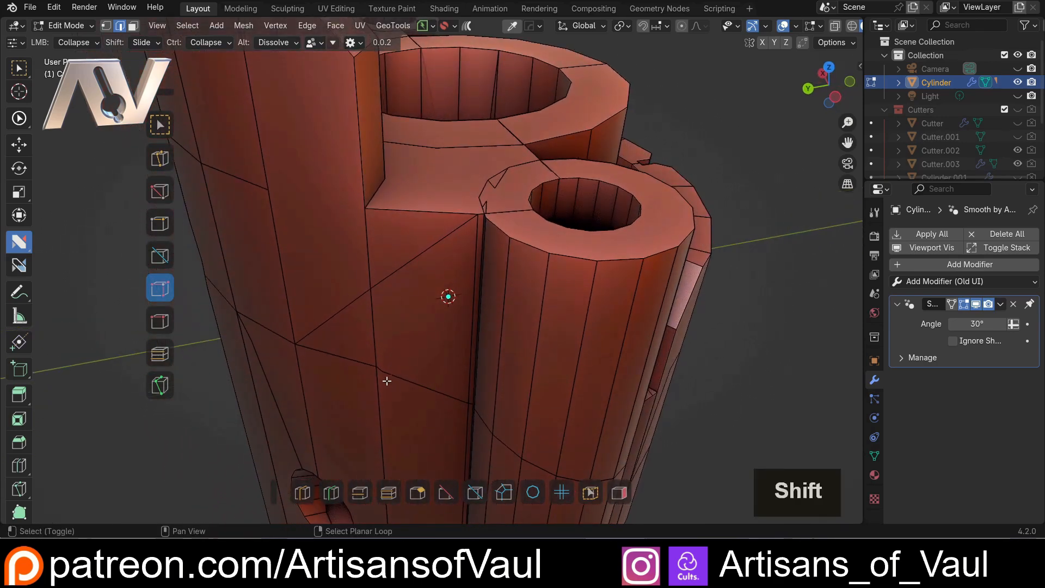
{"action": "middle_click_drag", "start_coordinate": [395, 373], "coordinate": [393, 294], "text": "shift"}
{"action": "middle_click_drag", "start_coordinate": [443, 220], "coordinate": [317, 342], "text": "shift"}
{"action": "key", "text": "Tab"}
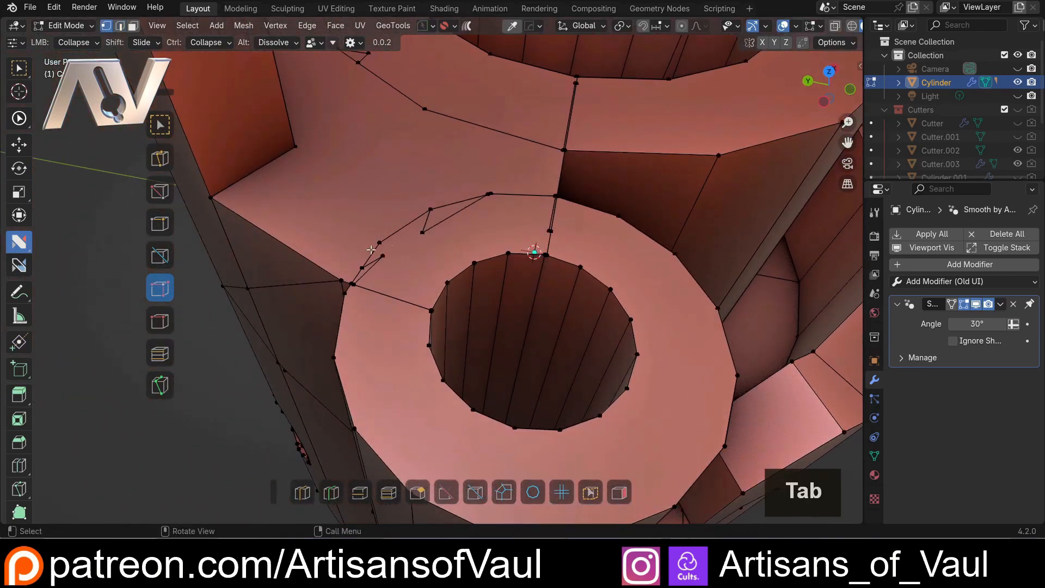
{"action": "middle_click_drag", "start_coordinate": [409, 265], "coordinate": [402, 301], "text": "shift"}
{"action": "scroll", "coordinate": [454, 247], "scroll_direction": "down", "scroll_amount": 2}
{"action": "scroll", "coordinate": [438, 240], "scroll_direction": "up", "scroll_amount": 2}
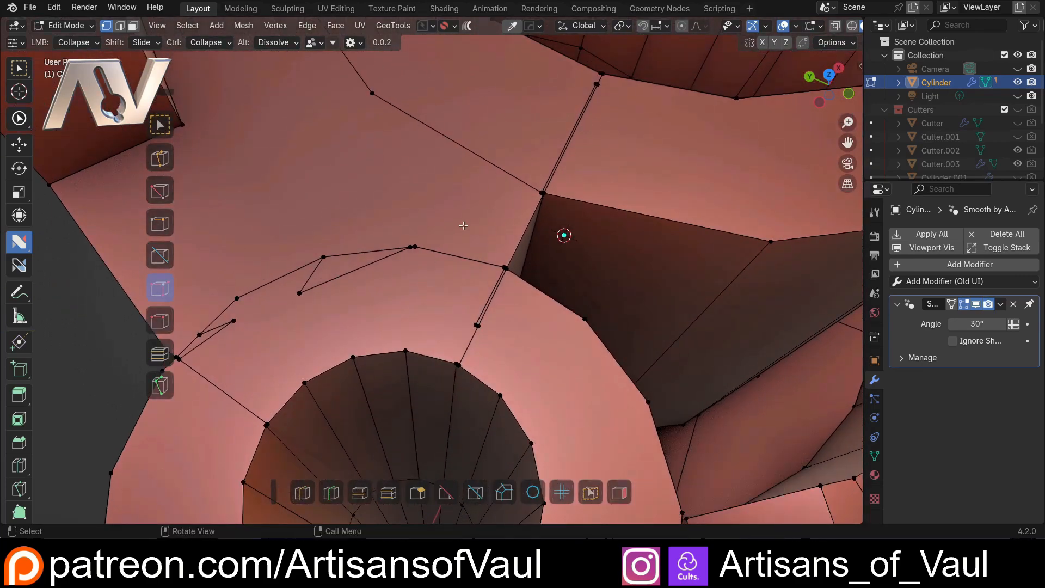
Try to merge all of the mesh's vertices by distance, raising the merge distance to 0.0521 m
{"action": "key", "text": "a"}
{"action": "key", "text": "m"}
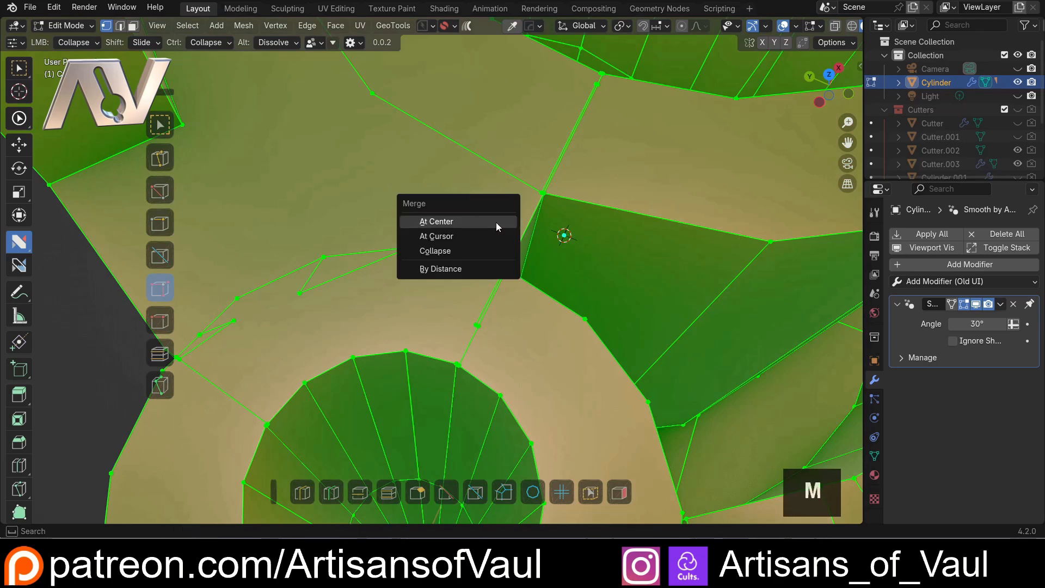
{"action": "left_click", "coordinate": [450, 268]}
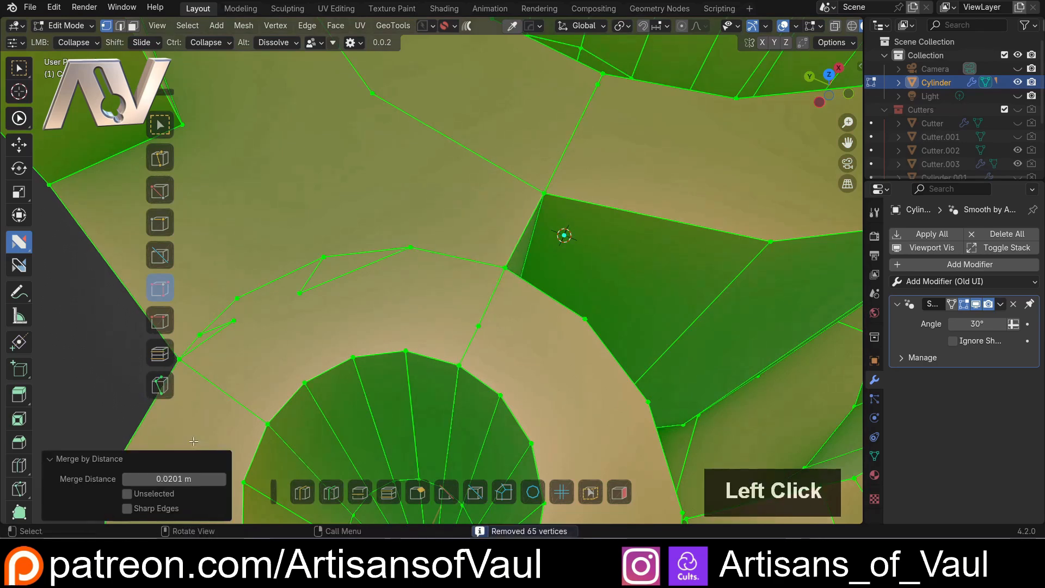
{"action": "left_click_drag", "start_coordinate": [165, 478], "coordinate": [216, 478], "text": "shift"}
{"action": "middle_click_drag", "start_coordinate": [523, 265], "coordinate": [468, 242], "text": "shift"}
{"action": "scroll", "coordinate": [637, 213], "scroll_direction": "up", "scroll_amount": 2}
{"action": "scroll", "coordinate": [472, 232], "scroll_direction": "up", "scroll_amount": 2}
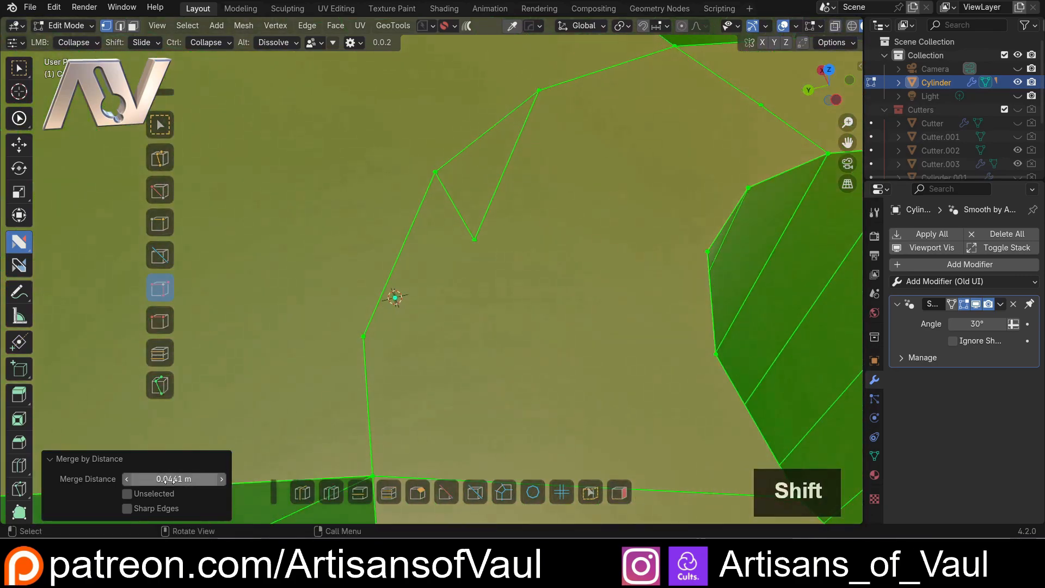
{"action": "left_click_drag", "start_coordinate": [207, 478], "coordinate": [234, 478], "text": "shift"}
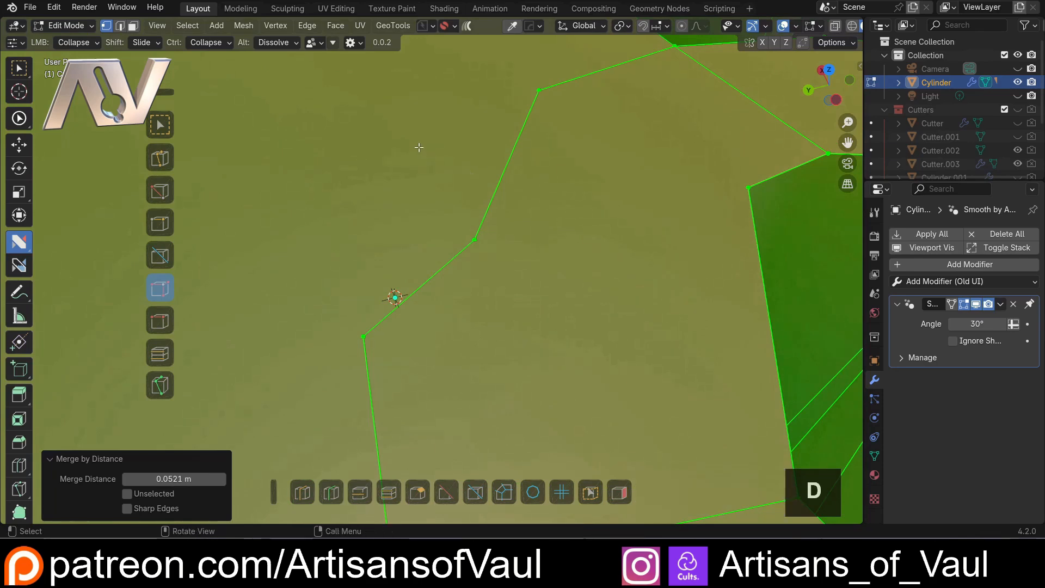
Annotate the distorted rim with a short stroke, undo the annotation and the merge by distance, and clear the selection
{"action": "left_click_drag", "start_coordinate": [424, 143], "coordinate": [427, 139]}
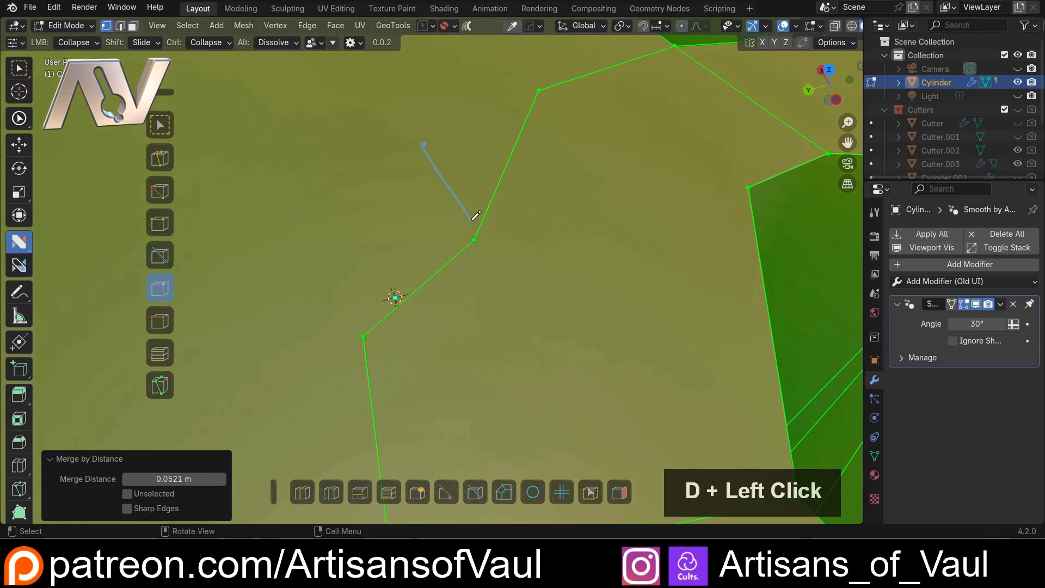
{"action": "left_click_drag", "start_coordinate": [472, 219], "coordinate": [472, 220]}
{"action": "scroll", "coordinate": [550, 188], "scroll_direction": "down", "scroll_amount": 6}
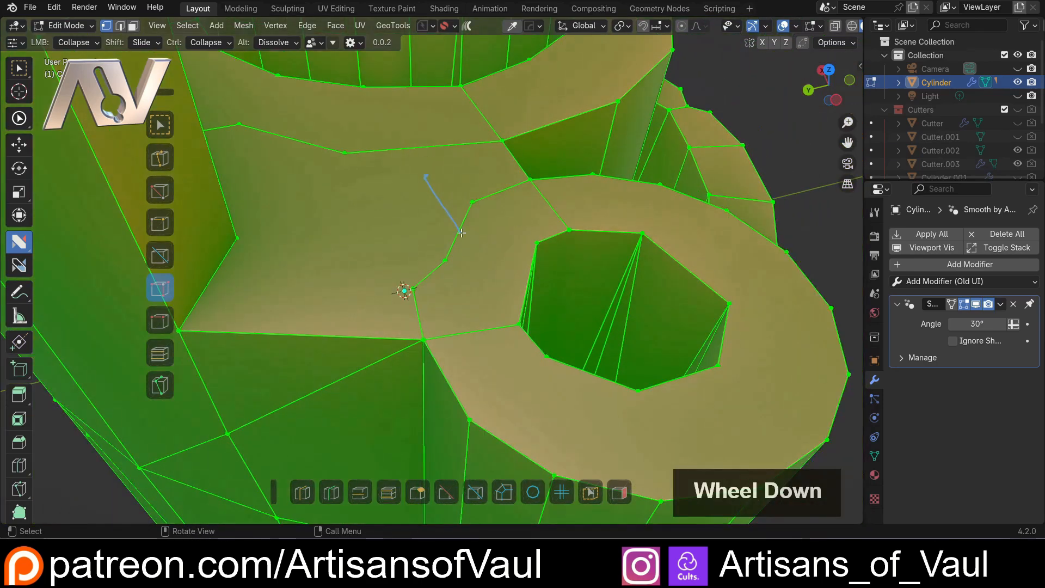
{"action": "key", "text": "ctrl+z"}
{"action": "scroll", "coordinate": [492, 274], "scroll_direction": "up", "scroll_amount": 4}
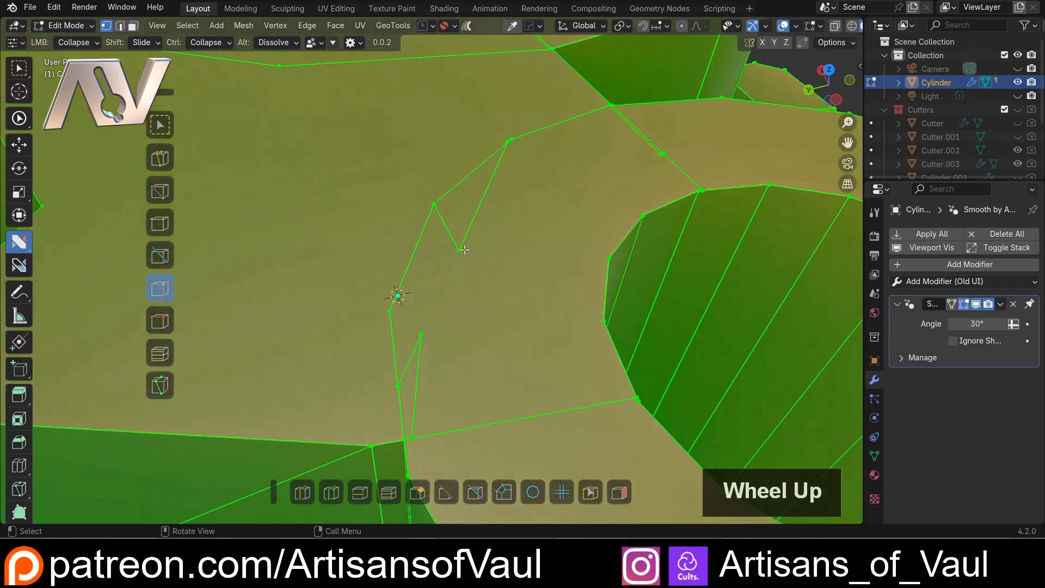
{"action": "scroll", "coordinate": [442, 276], "scroll_direction": "down", "scroll_amount": 3}
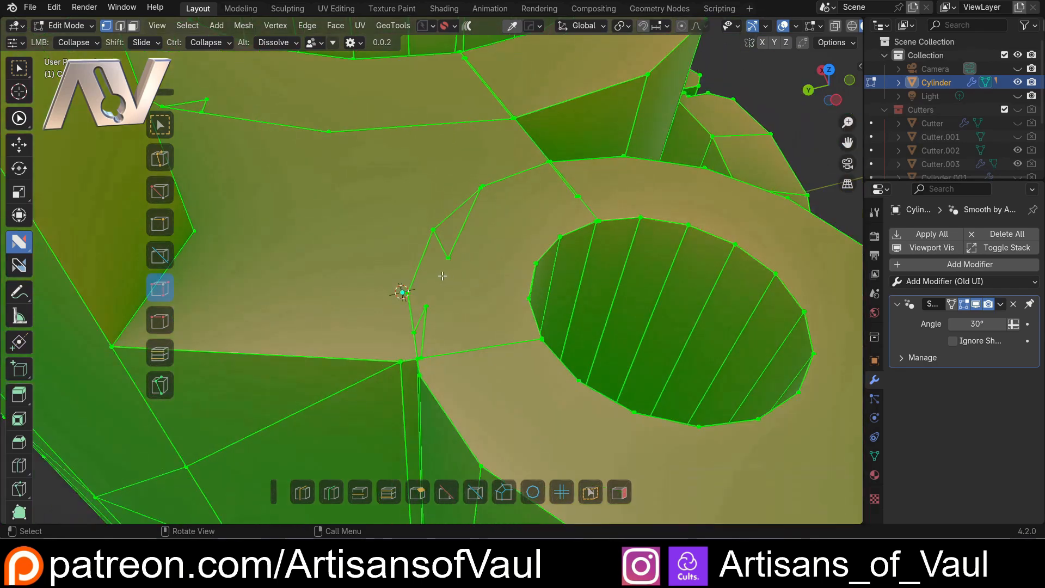
{"action": "scroll", "coordinate": [415, 271], "scroll_direction": "down", "scroll_amount": 3}
{"action": "left_click", "coordinate": [733, 308]}
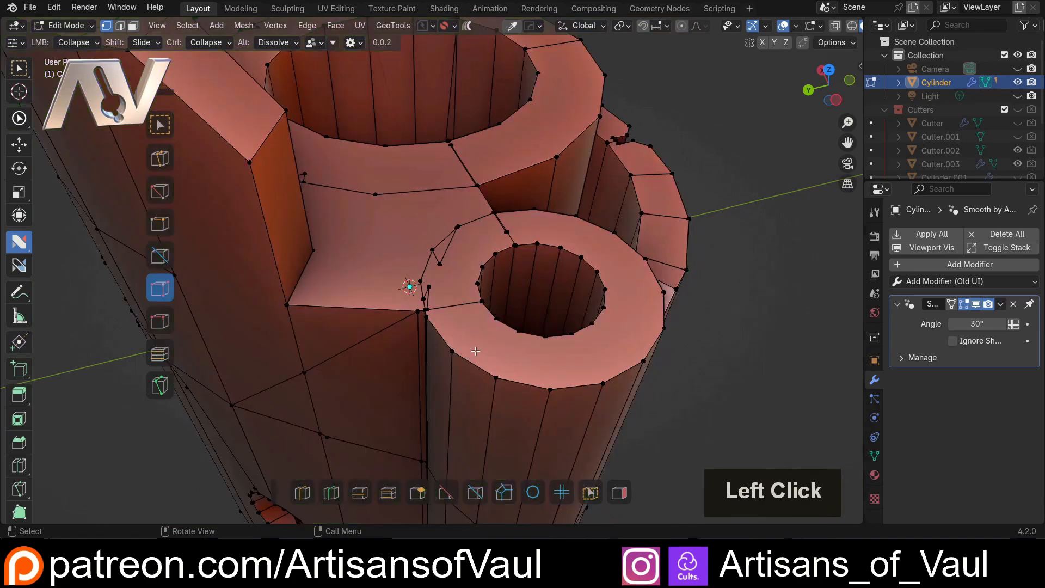
Collapse the stray inner vertex into the neighbouring outer vertex of the small tube's top rim, using a radius of 141.87
{"action": "middle_click_drag", "start_coordinate": [400, 268], "coordinate": [395, 297]}
{"action": "scroll", "coordinate": [387, 305], "scroll_direction": "up", "scroll_amount": 3}
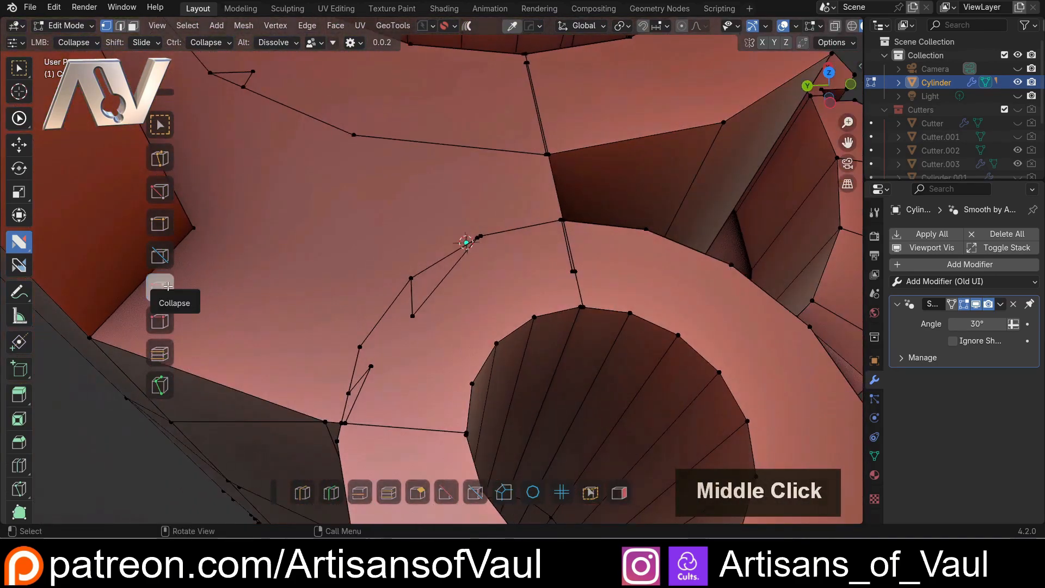
{"action": "left_click", "coordinate": [161, 286]}
{"action": "scroll", "coordinate": [484, 307], "scroll_direction": "up", "scroll_amount": 3}
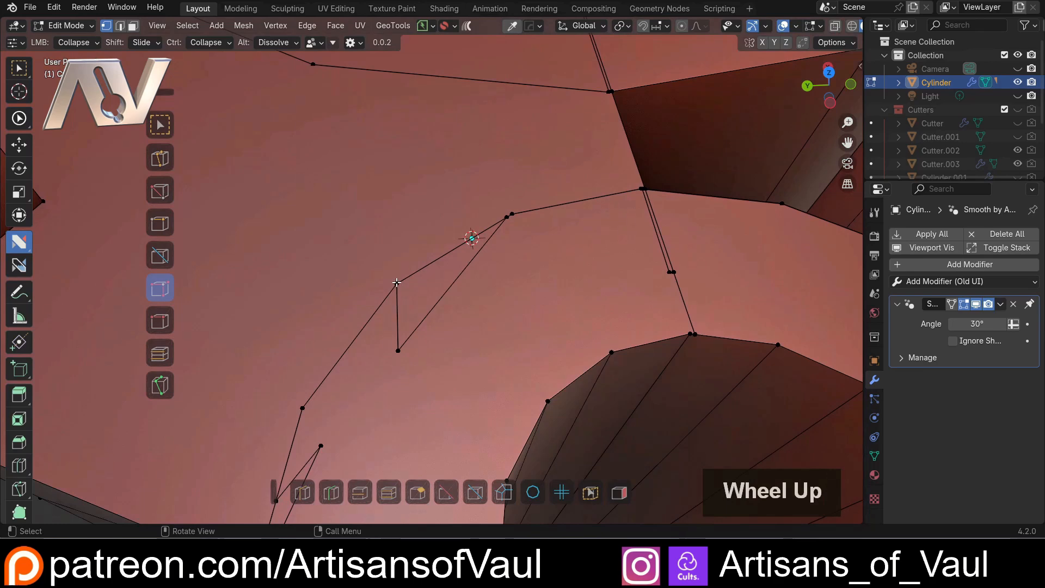
{"action": "left_click", "coordinate": [397, 283]}
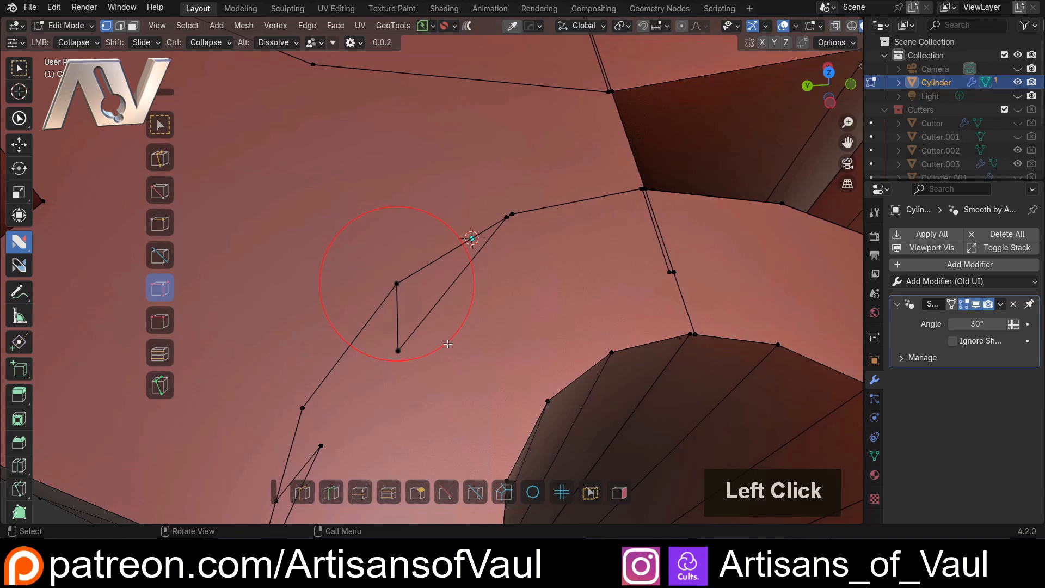
{"action": "left_click", "coordinate": [447, 343]}
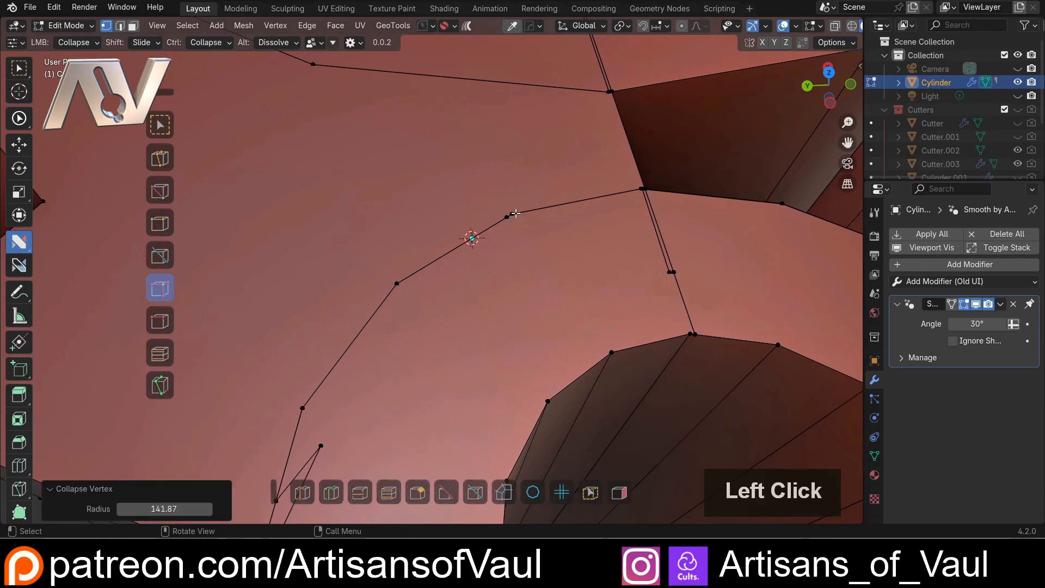
Collapse the cluster of near-duplicate vertices beside the corner where the top face meets the dark recess, using a radius of 65.12
{"action": "middle_click_drag", "start_coordinate": [535, 230], "coordinate": [351, 311]}
{"action": "scroll", "coordinate": [354, 307], "scroll_direction": "up", "scroll_amount": 3}
{"action": "middle_click_drag", "start_coordinate": [503, 203], "coordinate": [338, 266], "text": "shift"}
{"action": "middle_click_drag", "start_coordinate": [338, 266], "coordinate": [348, 291]}
{"action": "scroll", "coordinate": [350, 294], "scroll_direction": "up", "scroll_amount": 5}
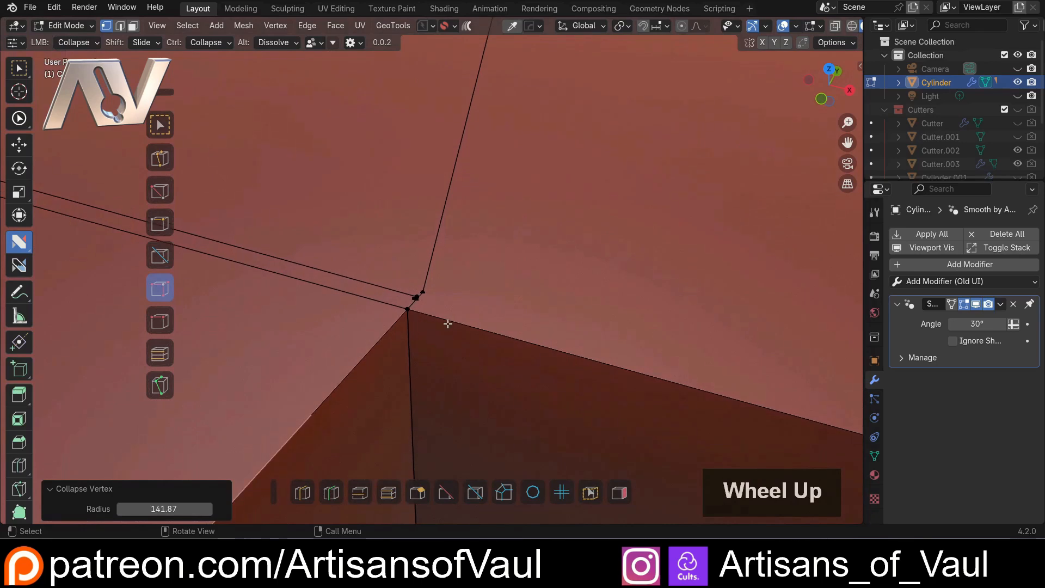
{"action": "middle_click_drag", "start_coordinate": [447, 324], "coordinate": [392, 329]}
{"action": "scroll", "coordinate": [402, 300], "scroll_direction": "down", "scroll_amount": 2}
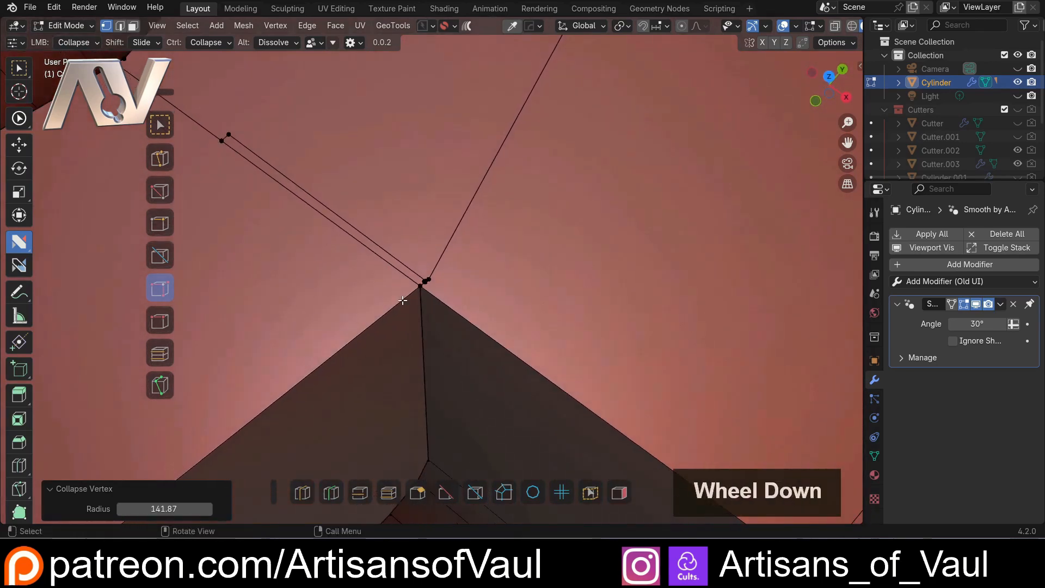
{"action": "scroll", "coordinate": [402, 300], "scroll_direction": "down", "scroll_amount": 3}
{"action": "scroll", "coordinate": [411, 299], "scroll_direction": "up", "scroll_amount": 5}
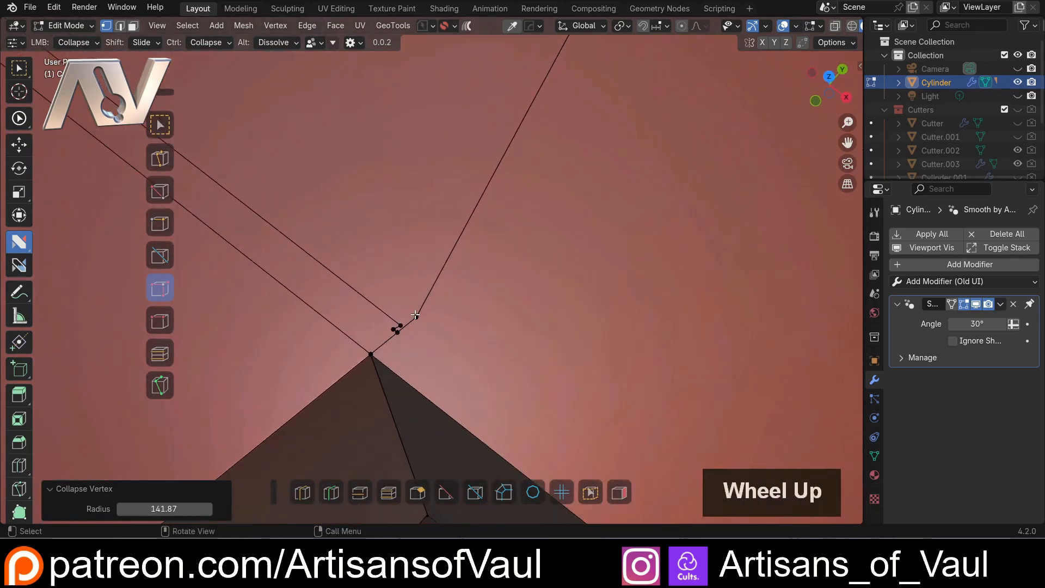
{"action": "mouse_move", "coordinate": [415, 314]}
{"action": "left_mouse_down"}
{"action": "mouse_move", "coordinate": [447, 320]}
{"action": "mouse_move", "coordinate": [415, 316]}
{"action": "left_mouse_up"}
{"action": "scroll", "coordinate": [396, 310], "scroll_direction": "down", "scroll_amount": 4}
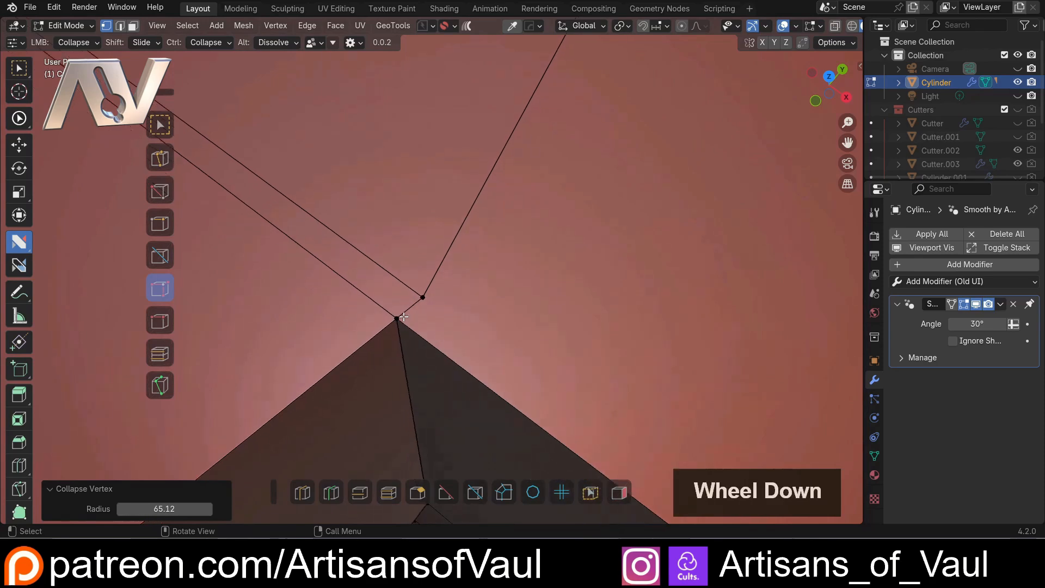
{"action": "middle_click_drag", "start_coordinate": [373, 264], "coordinate": [704, 568], "text": "shift"}
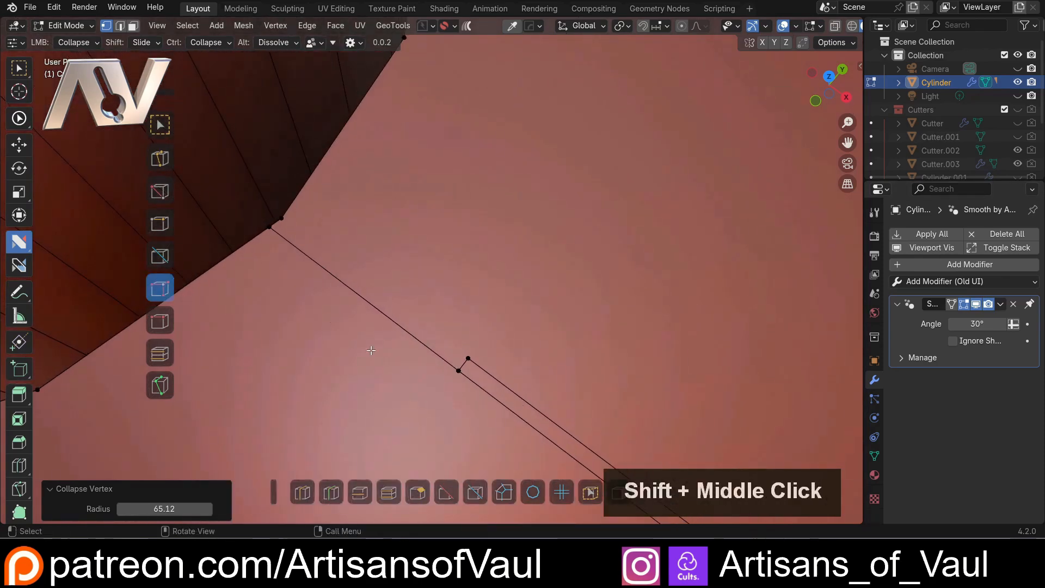
Try collapsing the doubled vertex midway along the seam between the hole rim and the recess corner with a radius of 70.86, and undo it
{"action": "left_click", "coordinate": [469, 368]}
{"action": "scroll", "coordinate": [490, 338], "scroll_direction": "down", "scroll_amount": 5}
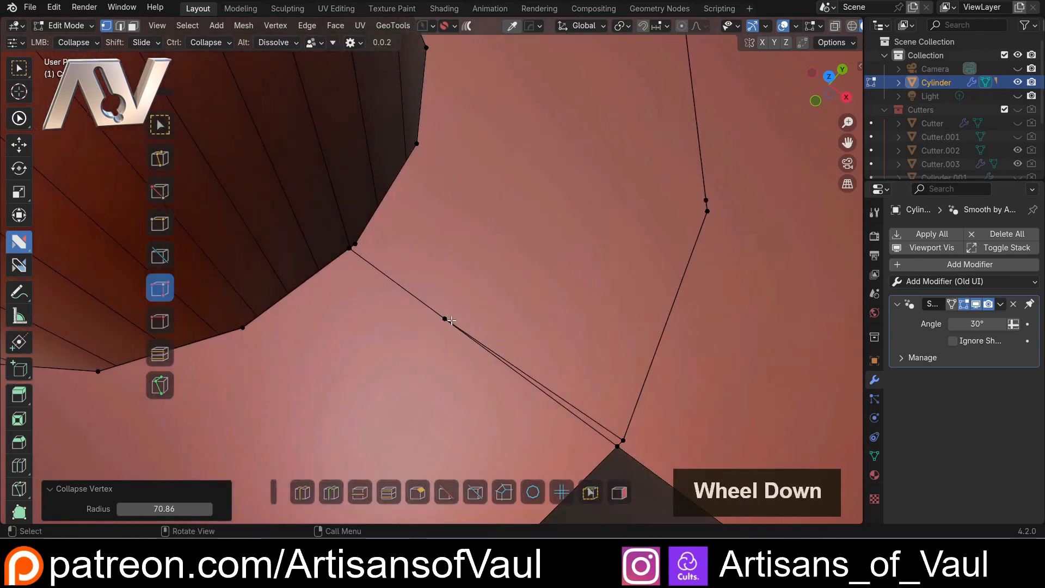
{"action": "scroll", "coordinate": [459, 314], "scroll_direction": "up", "scroll_amount": 2}
{"action": "left_click", "coordinate": [462, 344]}
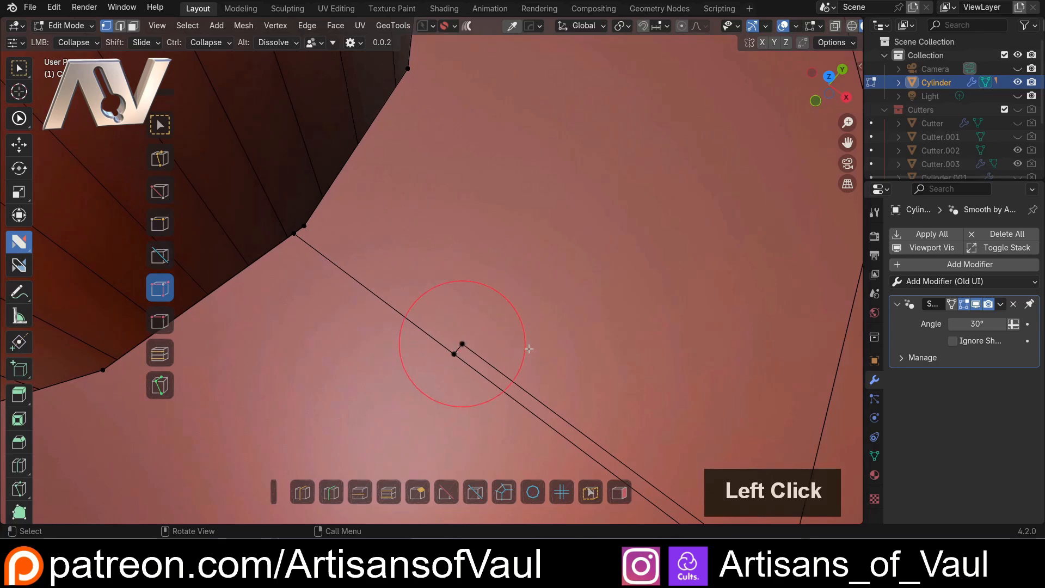
{"action": "scroll", "coordinate": [484, 324], "scroll_direction": "down", "scroll_amount": 4}
{"action": "key", "text": "ctrl+z"}
Collapse the doubled vertices midway along the seam and on the ring outline beside it, using radii of 58.05 and 69.35
{"action": "left_click", "coordinate": [453, 318]}
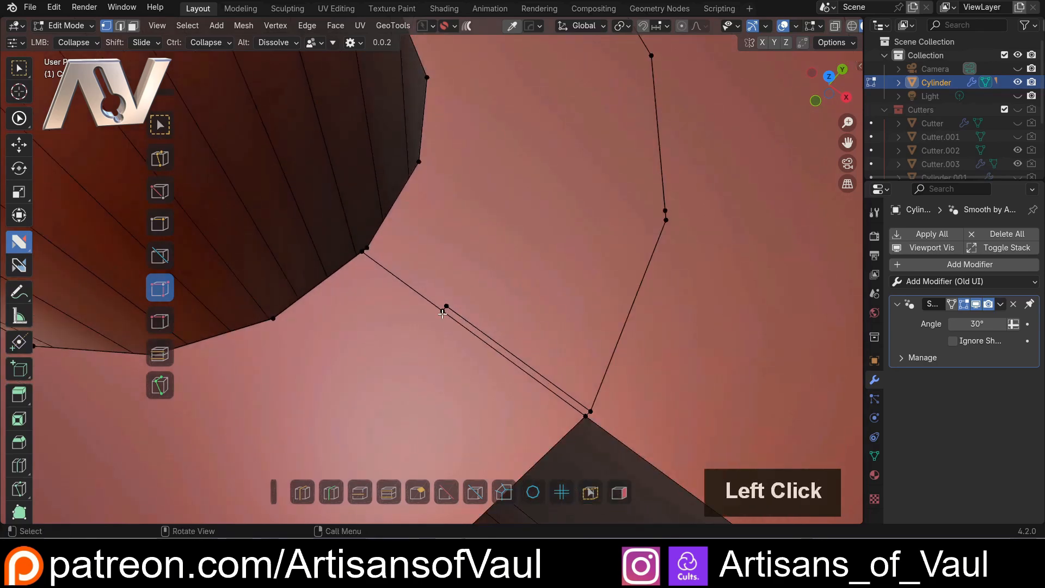
{"action": "middle_click_drag", "start_coordinate": [452, 318], "coordinate": [604, 260]}
{"action": "middle_click_drag", "start_coordinate": [300, 280], "coordinate": [499, 282]}
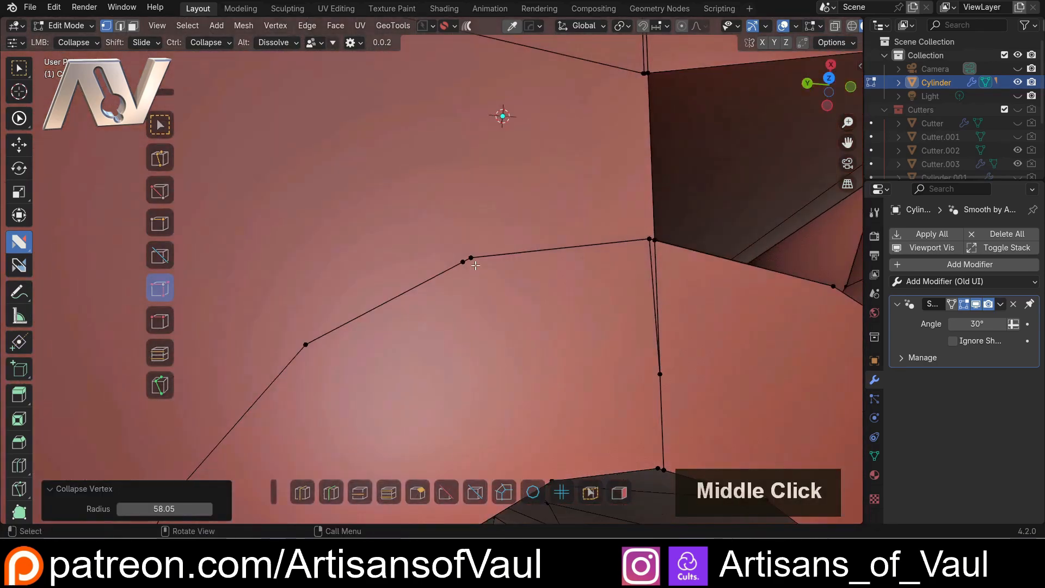
{"action": "left_click", "coordinate": [499, 282]}
Collapse the sliver triangle's upper vertices into the adjacent ring-outline vertex on the top face, using a radius of 180.28
{"action": "middle_click_drag", "start_coordinate": [344, 329], "coordinate": [492, 142], "text": "shift"}
{"action": "scroll", "coordinate": [436, 244], "scroll_direction": "up", "scroll_amount": 2}
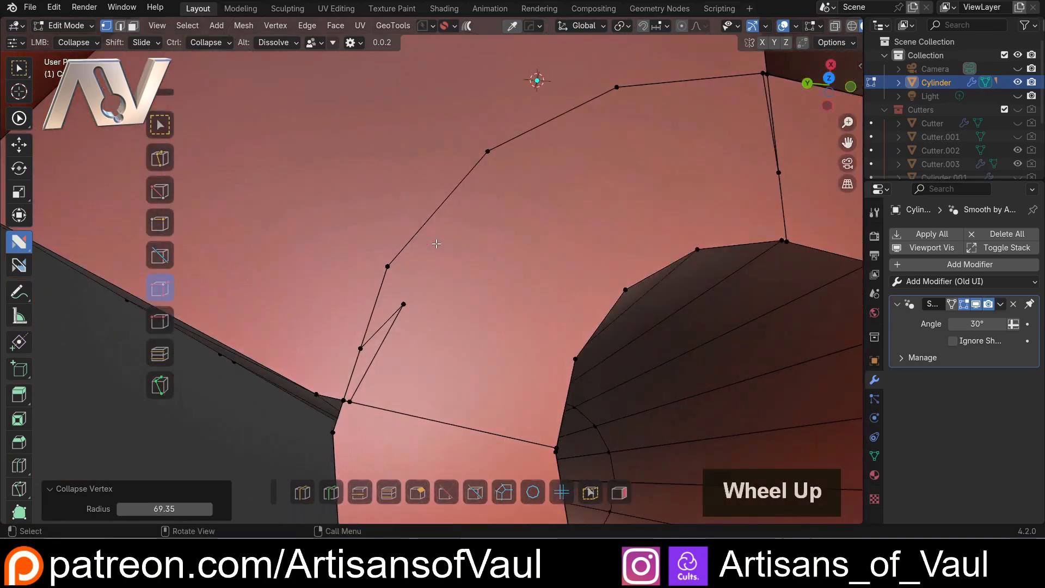
{"action": "middle_click_drag", "start_coordinate": [402, 353], "coordinate": [436, 269], "text": "shift"}
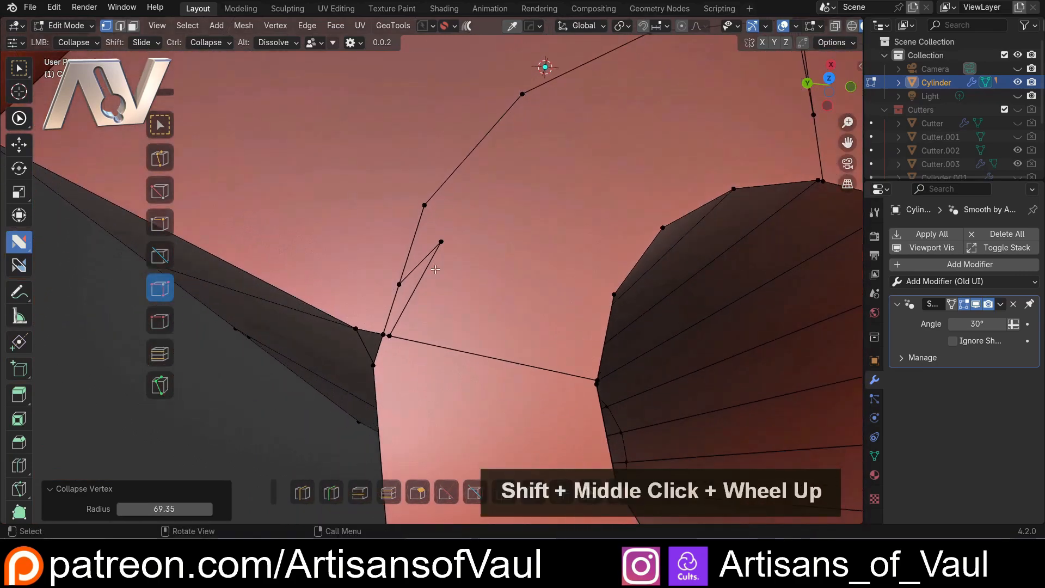
{"action": "left_click", "coordinate": [423, 205]}
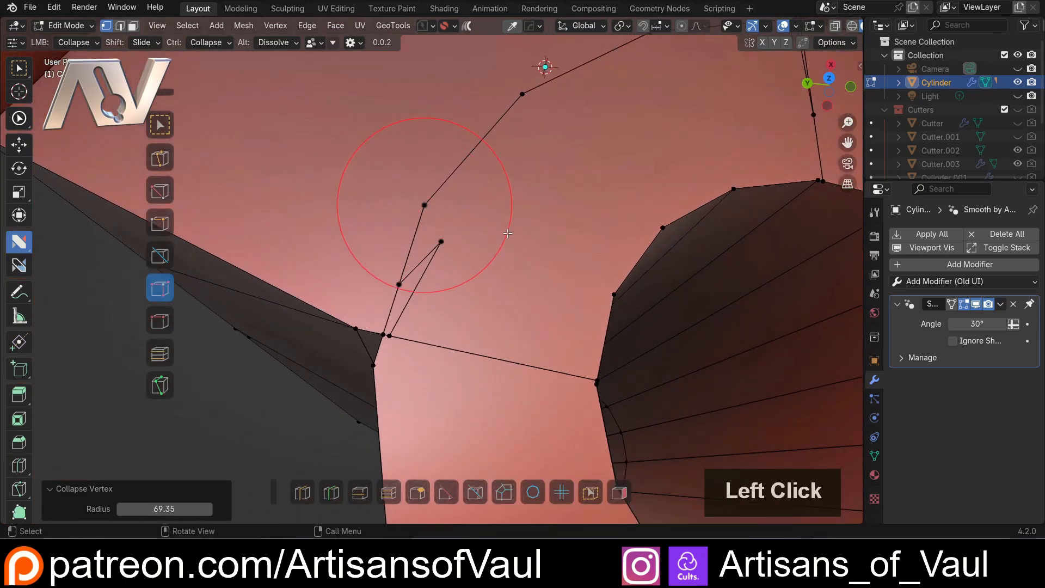
{"action": "left_click", "coordinate": [519, 233]}
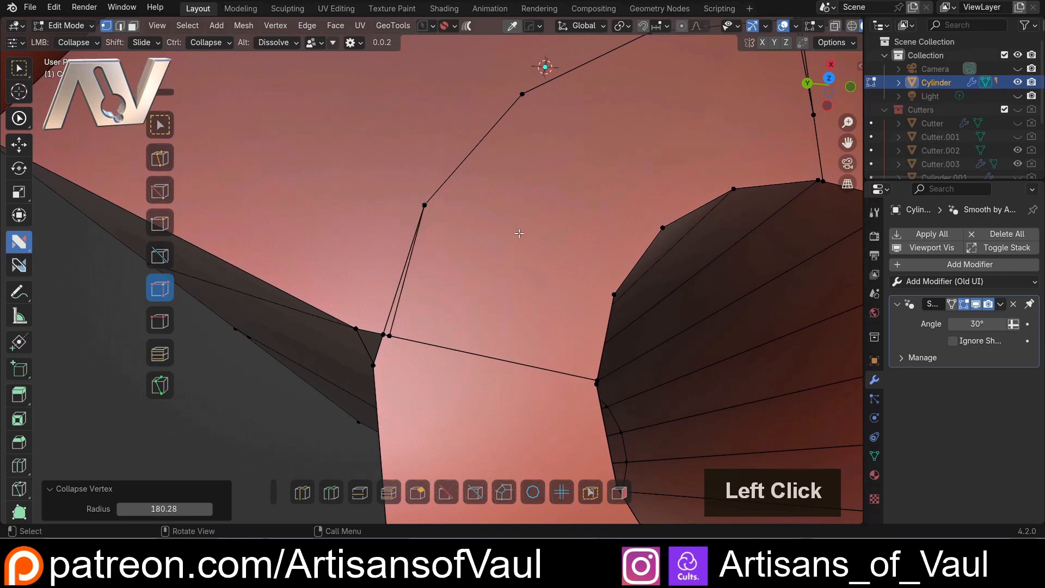
Collapse the duplicate vertex beside the tube's inner corner into the corner where the ring outline and seam meet, using a radius of 46.53
{"action": "middle_click_drag", "start_coordinate": [519, 233], "coordinate": [490, 260]}
{"action": "scroll", "coordinate": [458, 303], "scroll_direction": "up", "scroll_amount": 3}
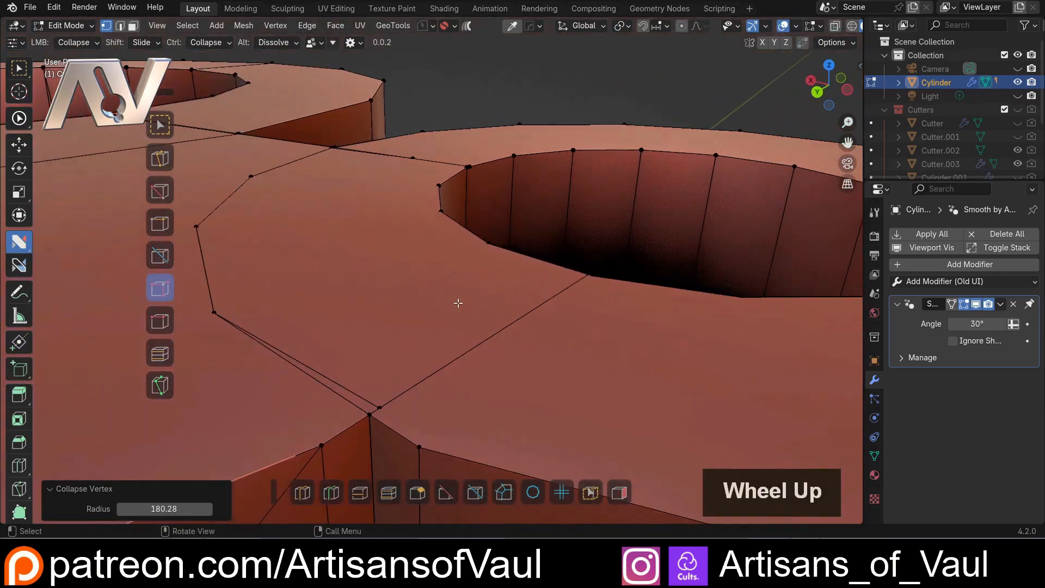
{"action": "left_click", "coordinate": [361, 414]}
{"action": "scroll", "coordinate": [471, 411], "scroll_direction": "down", "scroll_amount": 2}
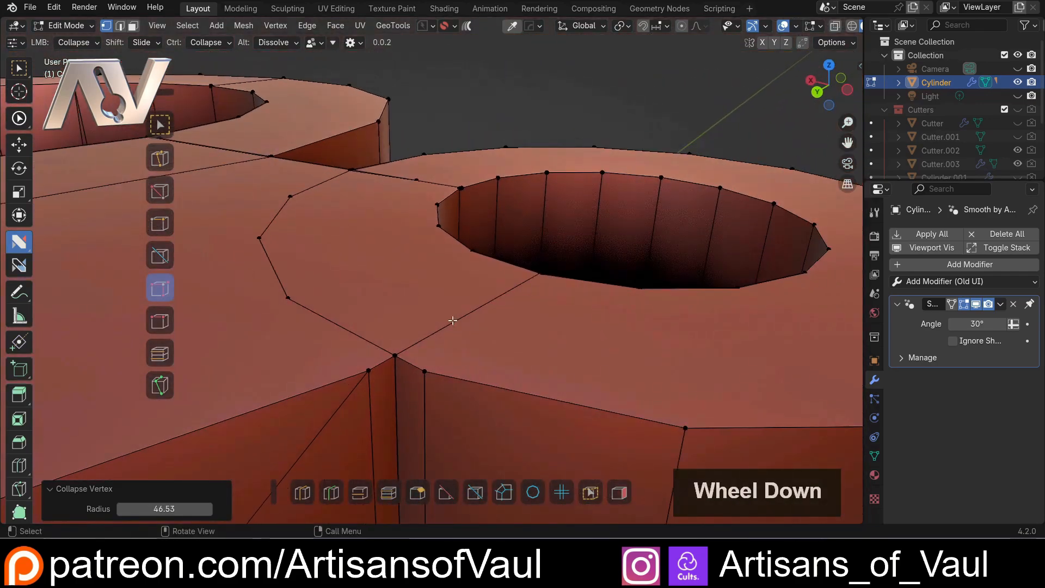
Try collapsing both neighbouring edge vertices into the tube's inner corner with a radius of 170.42, and undo it
{"action": "scroll", "coordinate": [453, 321], "scroll_direction": "down", "scroll_amount": 2}
{"action": "mouse_move", "coordinate": [456, 298]}
{"action": "middle_mouse_down"}
{"action": "mouse_move", "coordinate": [408, 373]}
{"action": "mouse_move", "coordinate": [405, 351]}
{"action": "mouse_move", "coordinate": [467, 305]}
{"action": "mouse_move", "coordinate": [446, 310]}
{"action": "mouse_move", "coordinate": [457, 278]}
{"action": "middle_mouse_up"}
{"action": "scroll", "coordinate": [407, 370], "scroll_direction": "up", "scroll_amount": 3}
{"action": "scroll", "coordinate": [443, 307], "scroll_direction": "up", "scroll_amount": 2}
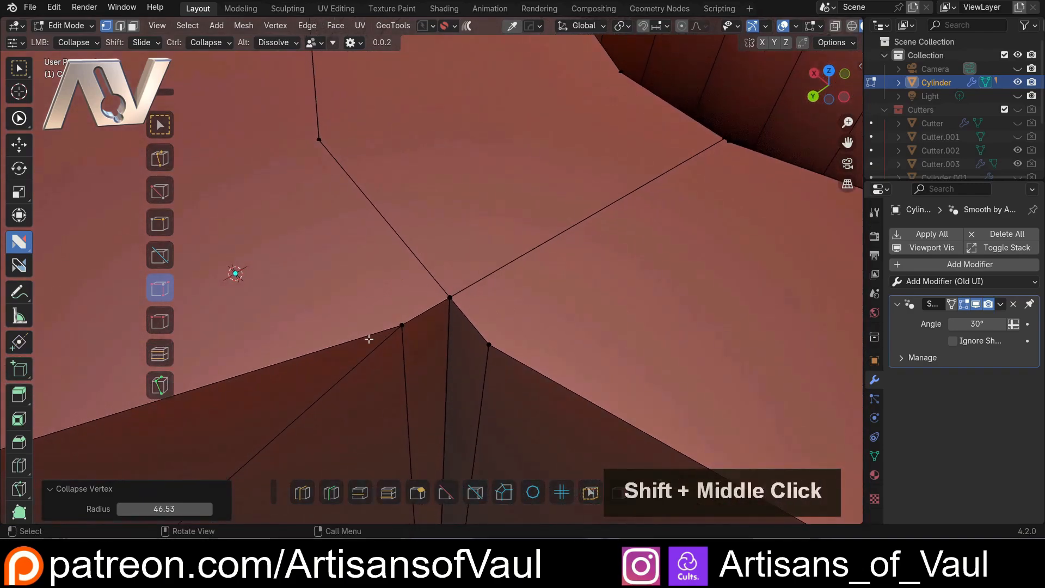
{"action": "left_click", "coordinate": [449, 295]}
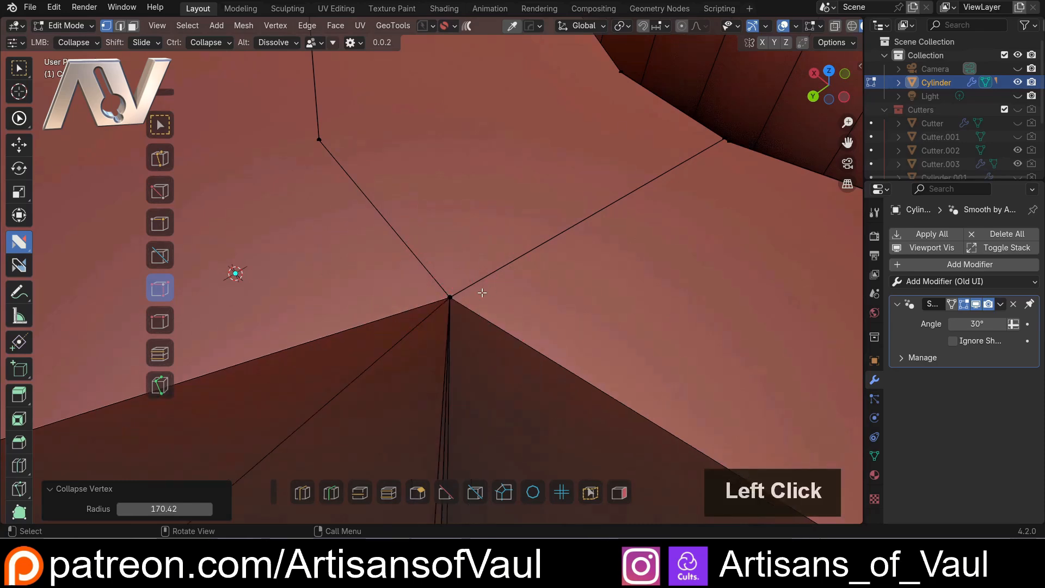
{"action": "key", "text": "ctrl+z"}
Try collapsing the corner's vertices into the neighbouring vertex on the body's top edge, and undo the collapse
{"action": "left_click", "coordinate": [401, 324]}
{"action": "left_click_drag", "start_coordinate": [402, 325], "coordinate": [569, 317]}
{"action": "key", "text": "ctrl+z"}
{"action": "key", "text": "ctrl+z"}
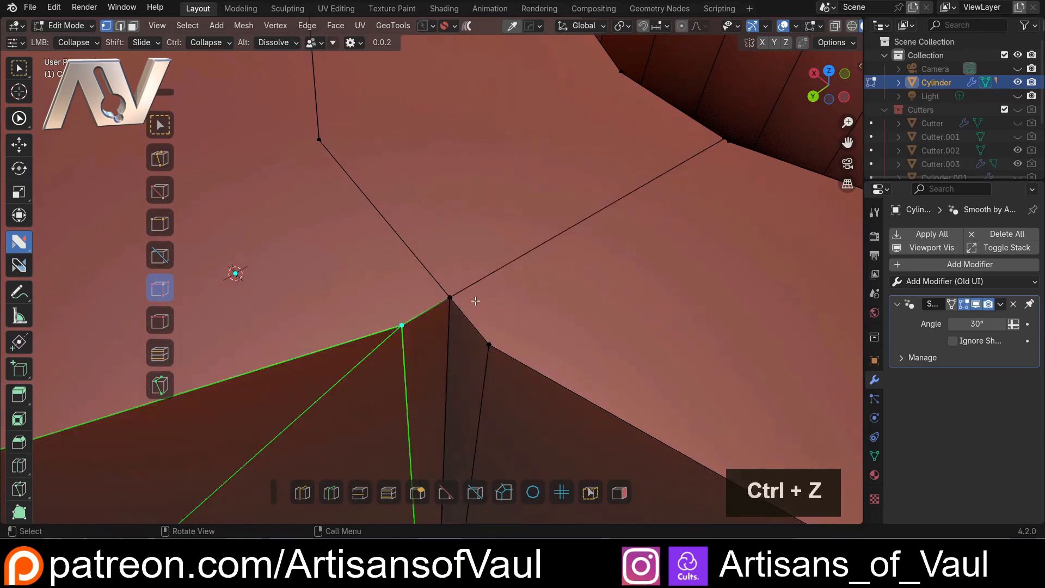
Collapse the near-duplicate vertices on the side wall's horizontal seam next to the small tube, using a radius of 88.06
{"action": "scroll", "coordinate": [475, 301], "scroll_direction": "down", "scroll_amount": 5}
{"action": "middle_click_drag", "start_coordinate": [457, 305], "coordinate": [343, 323], "text": "shift"}
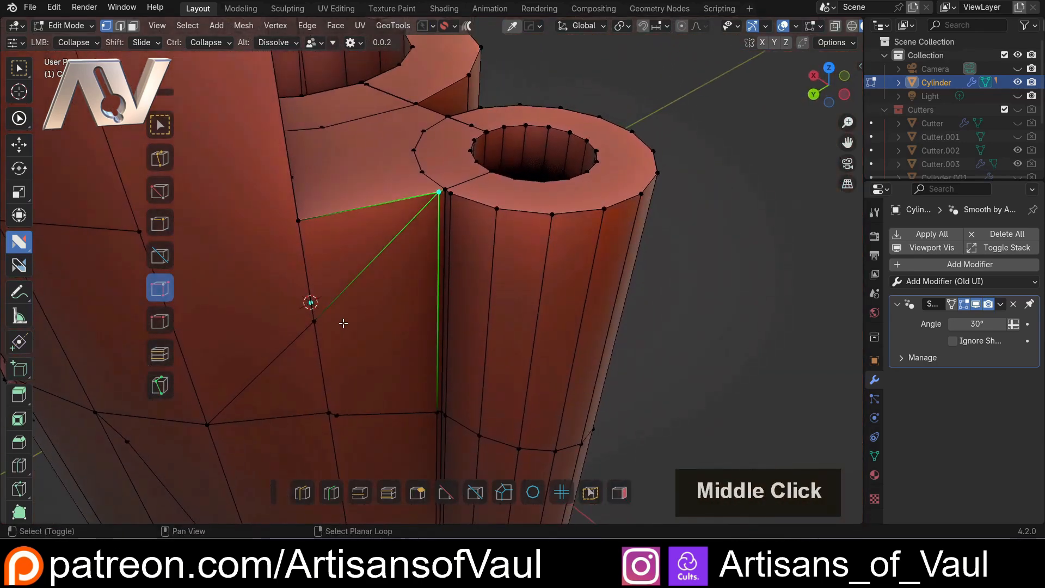
{"action": "scroll", "coordinate": [377, 272], "scroll_direction": "up", "scroll_amount": 5}
{"action": "middle_click_drag", "start_coordinate": [378, 273], "coordinate": [376, 263], "text": "shift"}
{"action": "left_click_drag", "start_coordinate": [375, 263], "coordinate": [412, 247]}
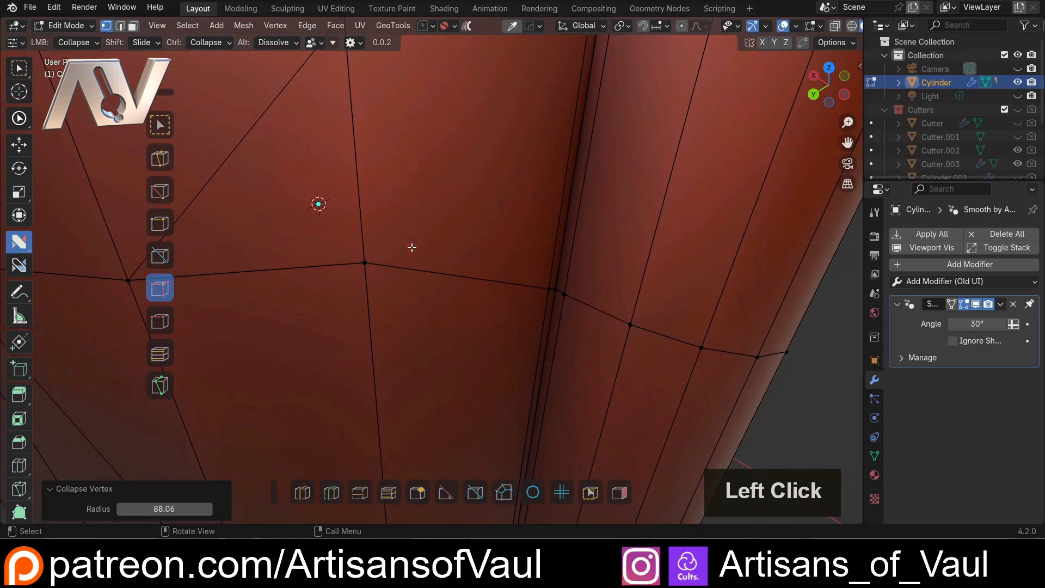
Collapse the near-duplicate vertices where the diagonal edge meets the side wall's horizontal seam, using a radius of 109.04
{"action": "scroll", "coordinate": [412, 247], "scroll_direction": "down", "scroll_amount": 5}
{"action": "middle_click_drag", "start_coordinate": [361, 226], "coordinate": [419, 228]}
{"action": "scroll", "coordinate": [404, 290], "scroll_direction": "up", "scroll_amount": 5}
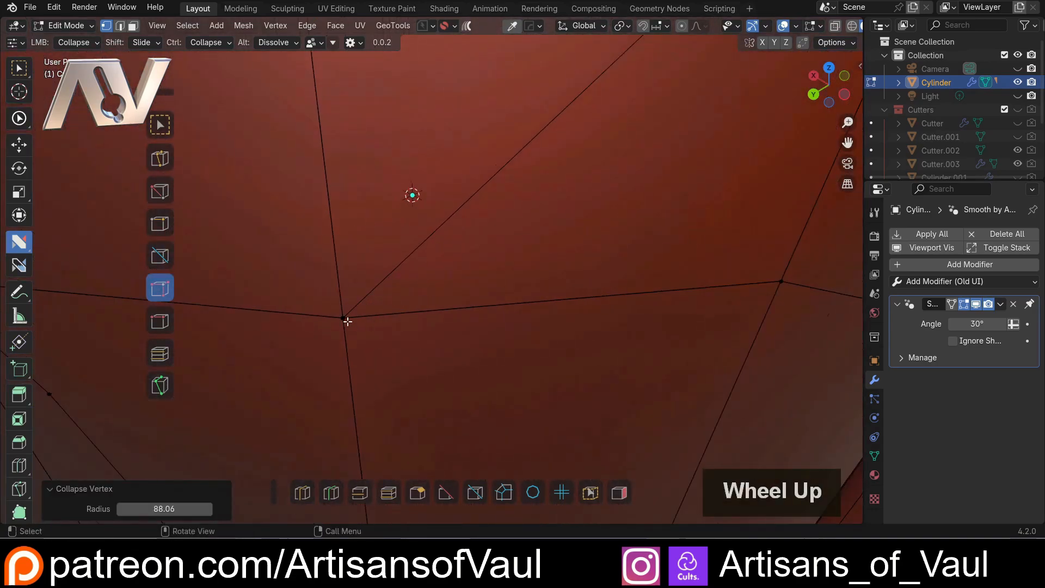
{"action": "scroll", "coordinate": [347, 322], "scroll_direction": "down", "scroll_amount": 5}
{"action": "middle_click_drag", "start_coordinate": [322, 303], "coordinate": [399, 250], "text": "shift"}
Collapse the stray vertex above the side hole and the doubled vertices on its upper rim, using radii of 169.45 and 166.51
{"action": "scroll", "coordinate": [464, 278], "scroll_direction": "up", "scroll_amount": 3}
{"action": "scroll", "coordinate": [303, 222], "scroll_direction": "up", "scroll_amount": 3}
{"action": "scroll", "coordinate": [382, 225], "scroll_direction": "up", "scroll_amount": 4}
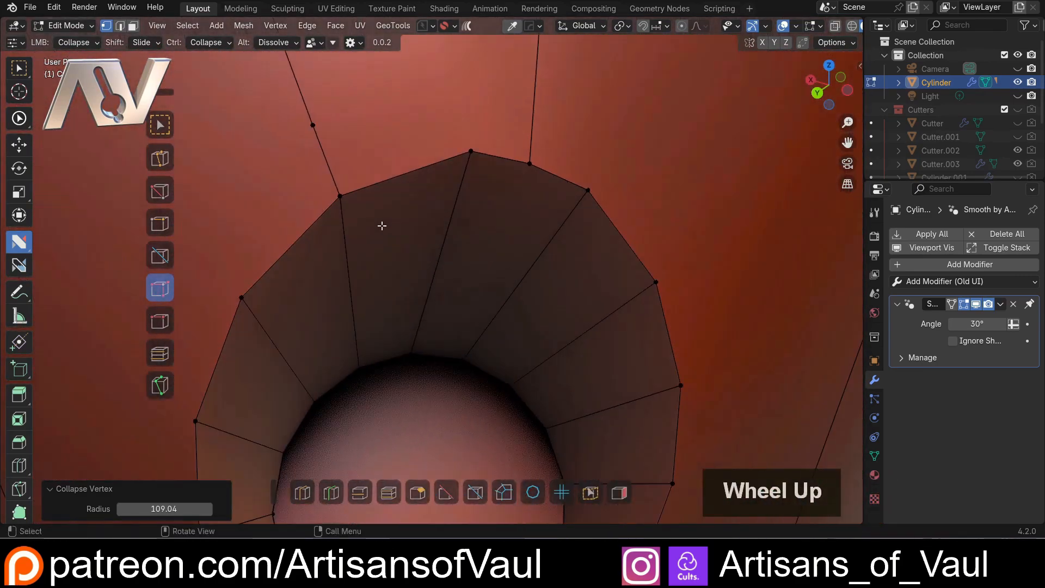
{"action": "left_click", "coordinate": [339, 198]}
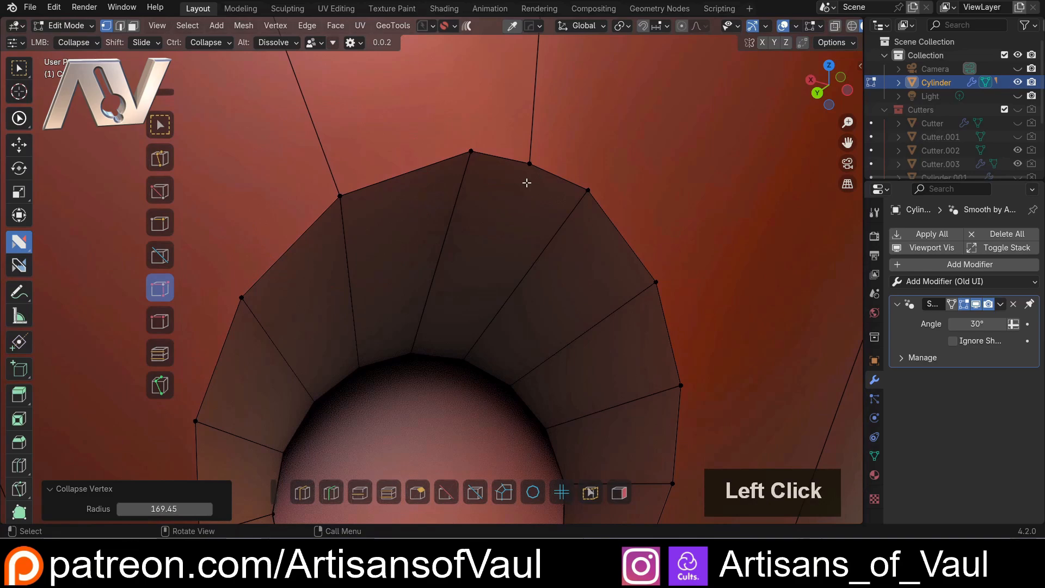
{"action": "left_click", "coordinate": [559, 155]}
{"action": "scroll", "coordinate": [550, 161], "scroll_direction": "down", "scroll_amount": 5}
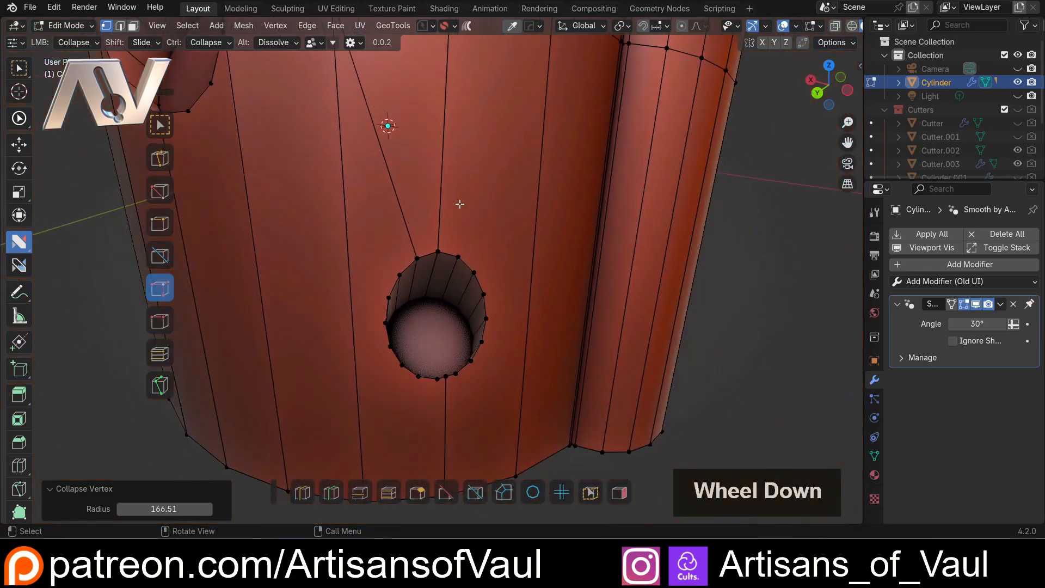
Inspect the outer walls and cut openings of the cylinder for remaining stray vertices and spikes along the horizontal seam
{"action": "scroll", "coordinate": [460, 204], "scroll_direction": "down", "scroll_amount": 2}
{"action": "scroll", "coordinate": [422, 231], "scroll_direction": "up", "scroll_amount": 4}
{"action": "middle_click_drag", "start_coordinate": [423, 231], "coordinate": [655, 135], "text": "shift"}
{"action": "scroll", "coordinate": [508, 265], "scroll_direction": "down", "scroll_amount": 2}
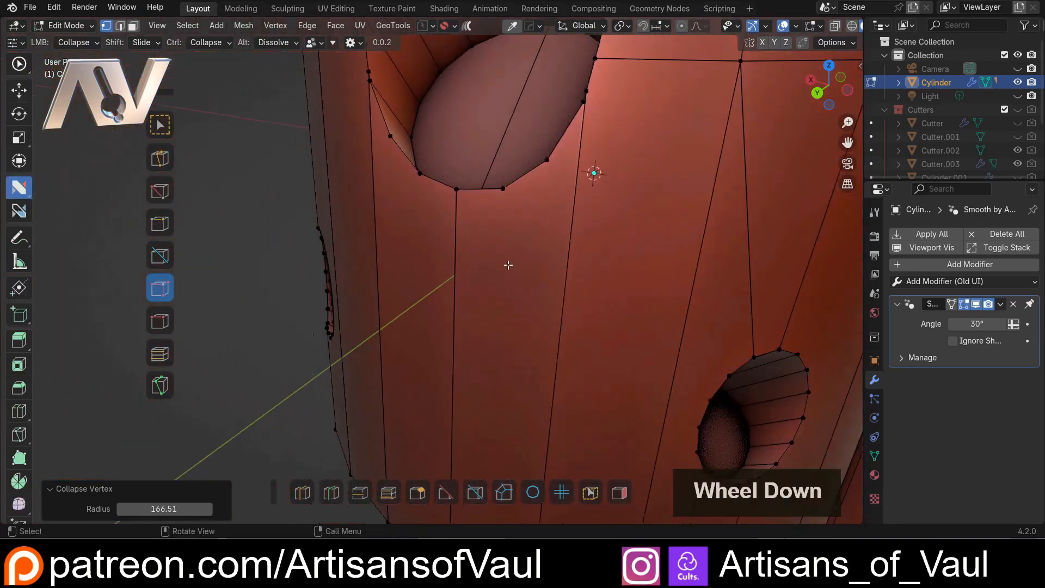
{"action": "scroll", "coordinate": [508, 265], "scroll_direction": "down", "scroll_amount": 3}
{"action": "middle_click_drag", "start_coordinate": [354, 231], "coordinate": [473, 213]}
{"action": "middle_click_drag", "start_coordinate": [359, 132], "coordinate": [451, 342], "text": "shift"}
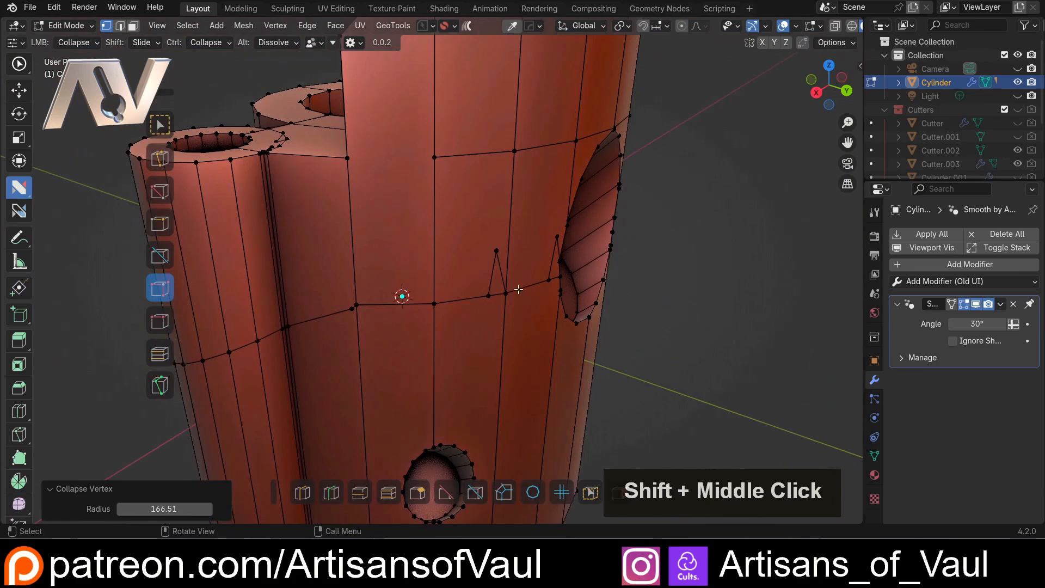
{"action": "scroll", "coordinate": [519, 289], "scroll_direction": "up", "scroll_amount": 3}
{"action": "middle_click_drag", "start_coordinate": [361, 233], "coordinate": [436, 251], "text": "shift"}
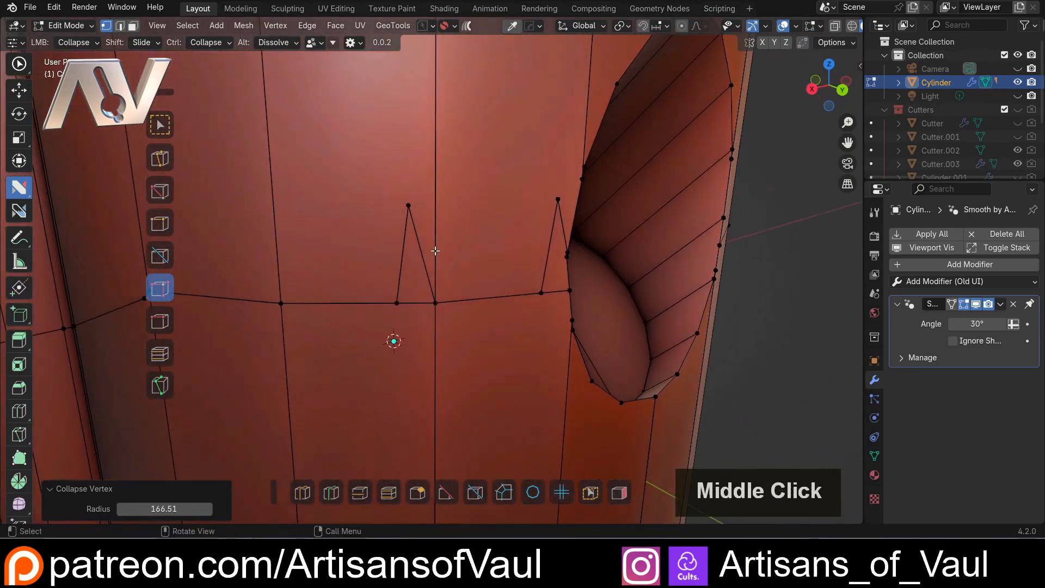
{"action": "scroll", "coordinate": [436, 250], "scroll_direction": "down", "scroll_amount": 5}
Circle the sliver triangle at the other small tube's inner corner with an annotation, and undo the annotation
{"action": "middle_click_drag", "start_coordinate": [315, 249], "coordinate": [569, 366]}
{"action": "scroll", "coordinate": [425, 307], "scroll_direction": "up", "scroll_amount": 4}
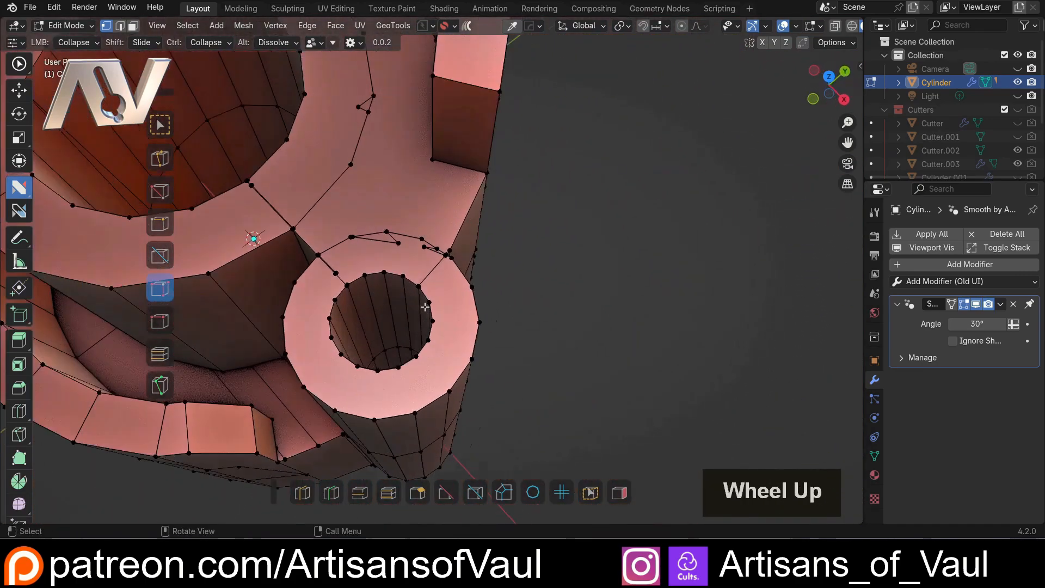
{"action": "scroll", "coordinate": [424, 307], "scroll_direction": "up", "scroll_amount": 3}
{"action": "mouse_move", "coordinate": [449, 191]}
{"action": "middle_mouse_down", "text": "shift"}
{"action": "mouse_move", "coordinate": [455, 346]}
{"action": "mouse_move", "coordinate": [373, 253]}
{"action": "mouse_move", "coordinate": [329, 264]}
{"action": "mouse_move", "coordinate": [375, 243]}
{"action": "middle_mouse_up", "text": "shift"}
{"action": "scroll", "coordinate": [454, 345], "scroll_direction": "up", "scroll_amount": 3}
{"action": "scroll", "coordinate": [374, 253], "scroll_direction": "up", "scroll_amount": 2}
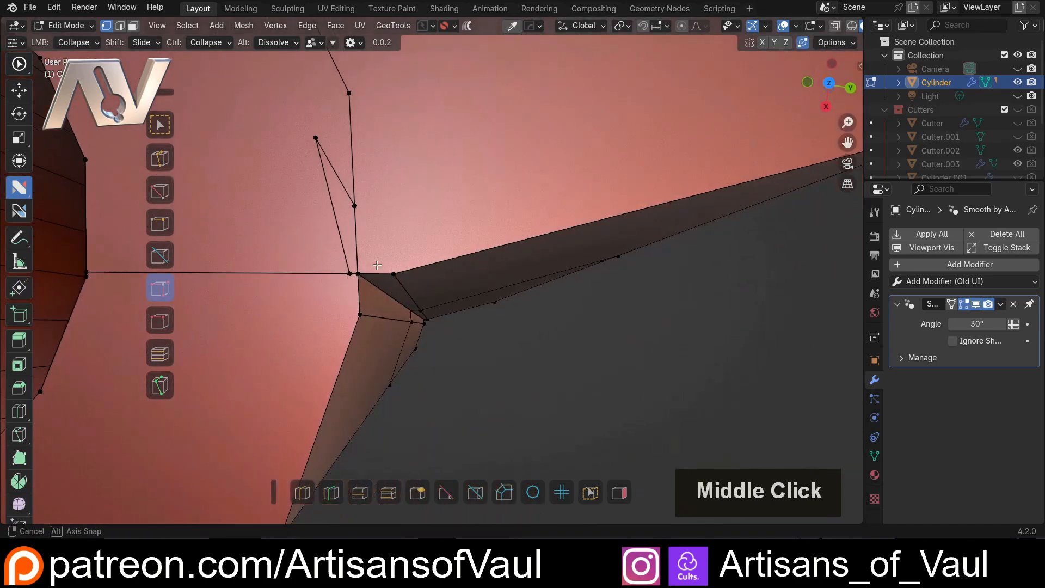
{"action": "key", "text": "d"}
{"action": "left_click_drag", "start_coordinate": [327, 126], "coordinate": [289, 153]}
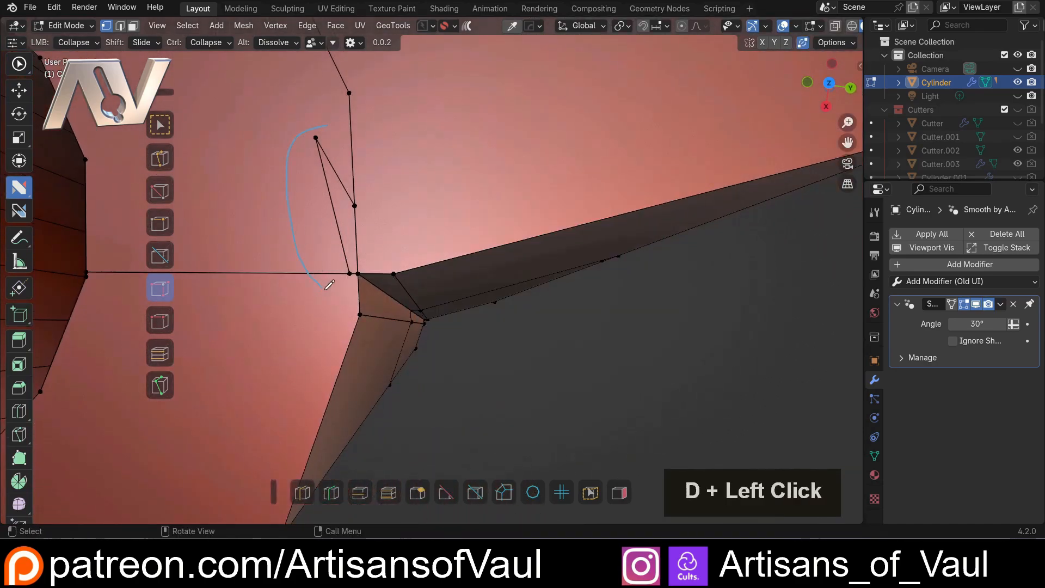
{"action": "key", "text": "ctrl+z"}
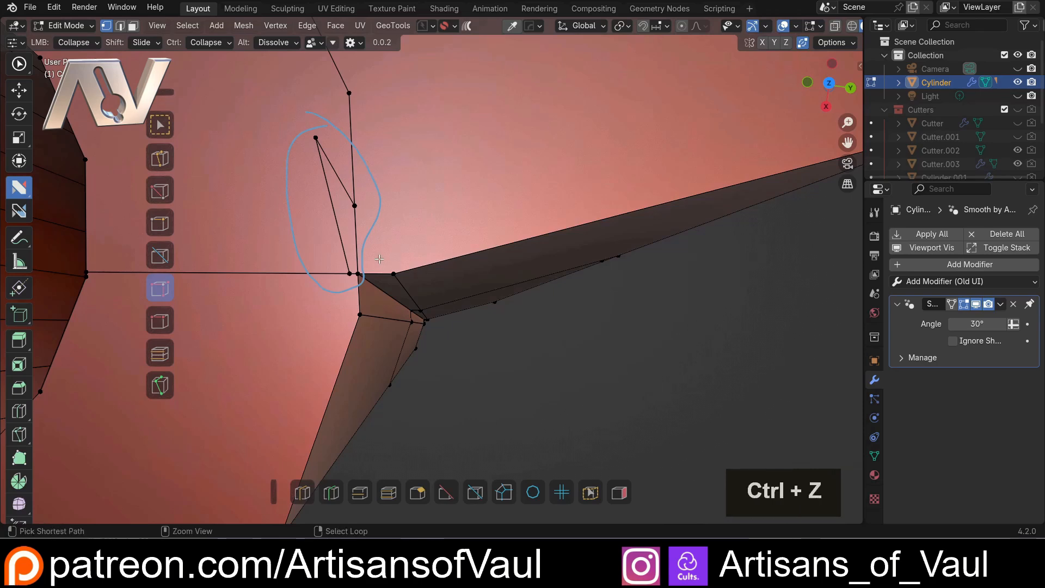
{"action": "left_click", "coordinate": [358, 272]}
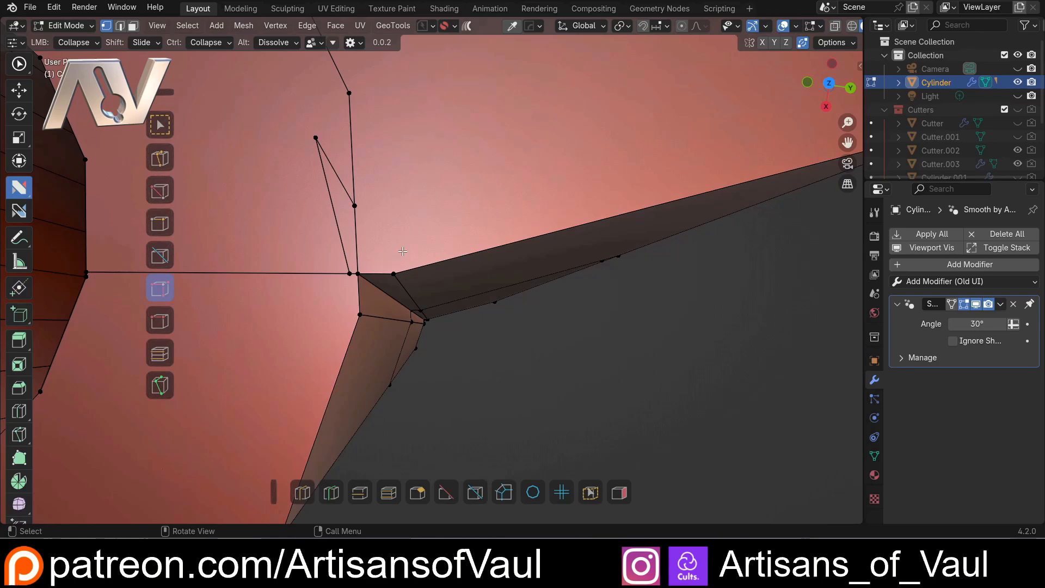
Switch the main nSolve action from Collapse to Dissolve and bring the sliver triangle into closer view
{"action": "left_click", "coordinate": [160, 321]}
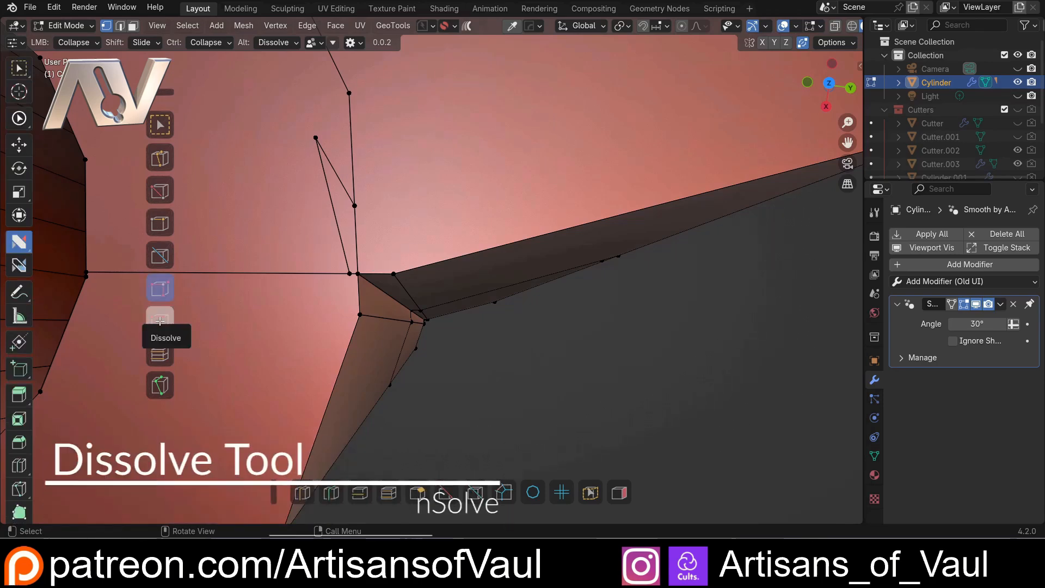
{"action": "left_click", "coordinate": [159, 321]}
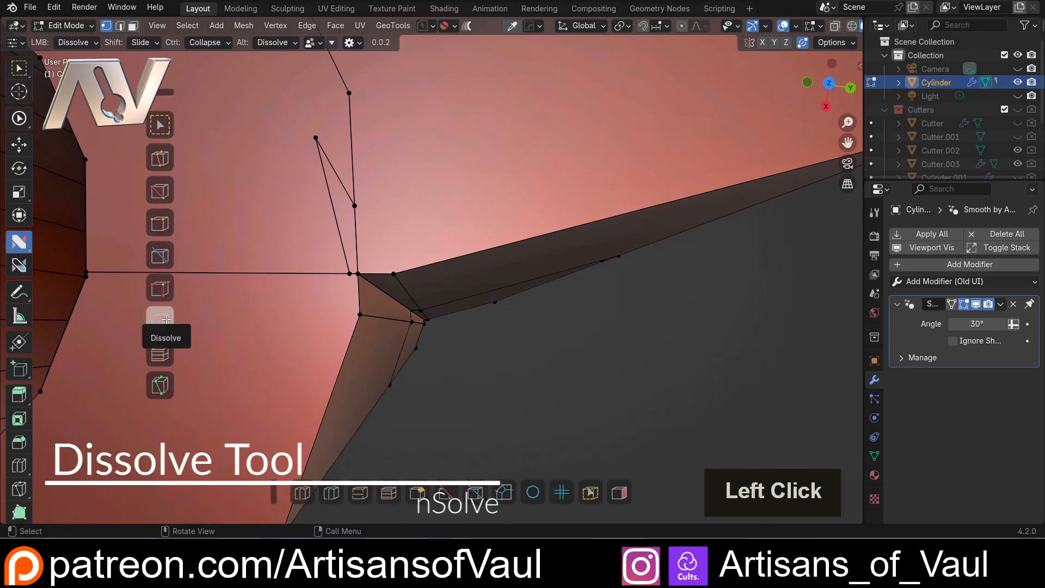
{"action": "middle_click_drag", "start_coordinate": [274, 215], "coordinate": [334, 287], "text": "shift"}
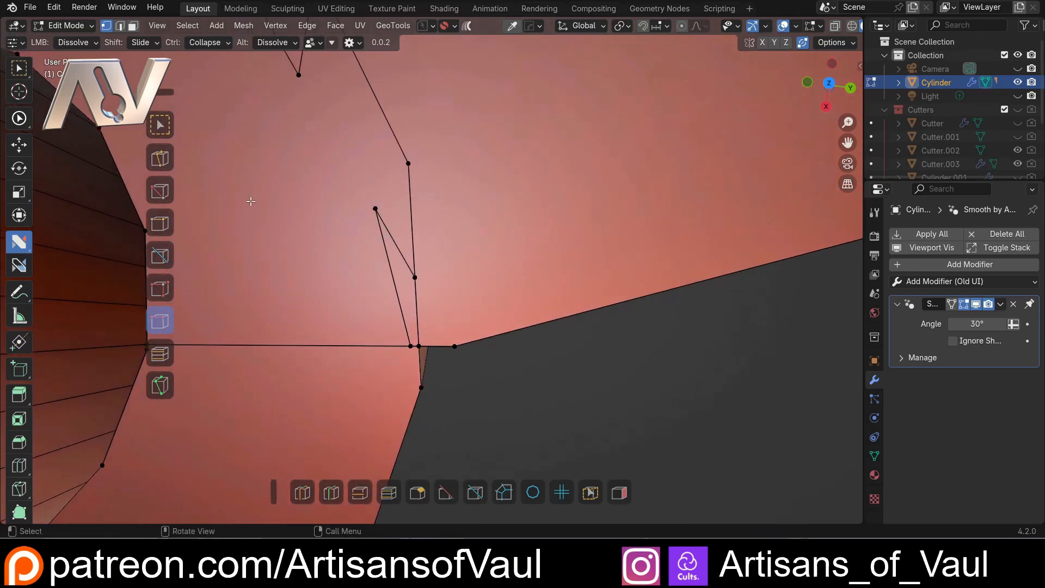
Using the Select action, dissolve the sliver triangle's tip vertex and its leftover edge manually, and undo both dissolves
{"action": "left_click", "coordinate": [160, 125]}
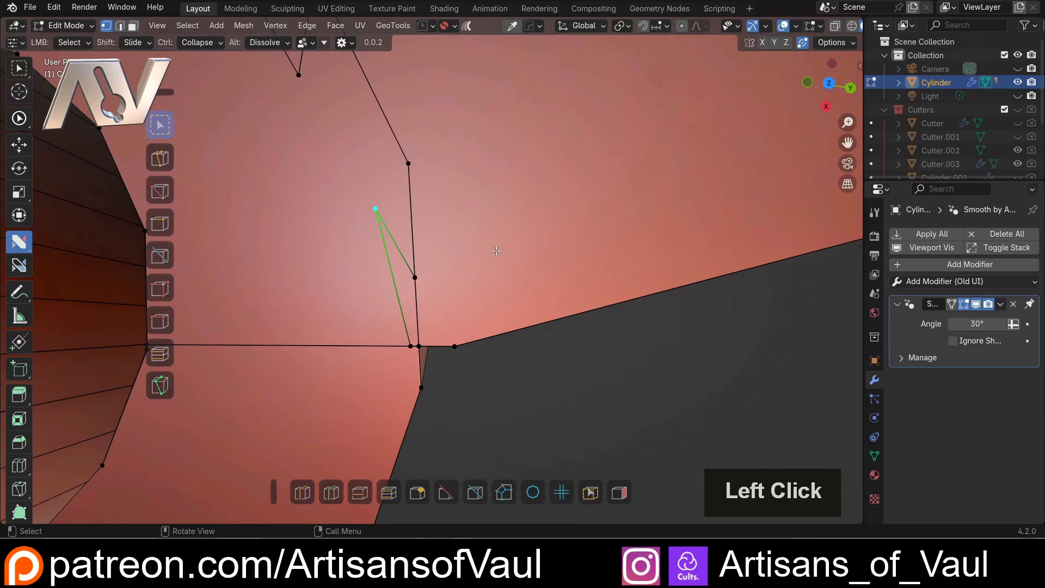
{"action": "key", "text": "ctrl+x"}
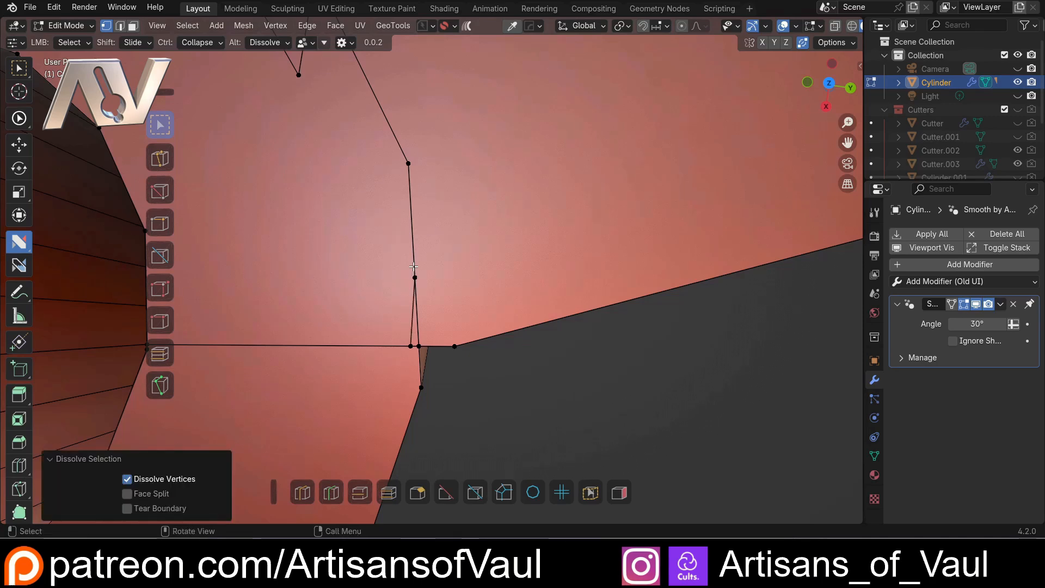
{"action": "key", "text": "Tab"}
{"action": "left_click", "coordinate": [413, 311]}
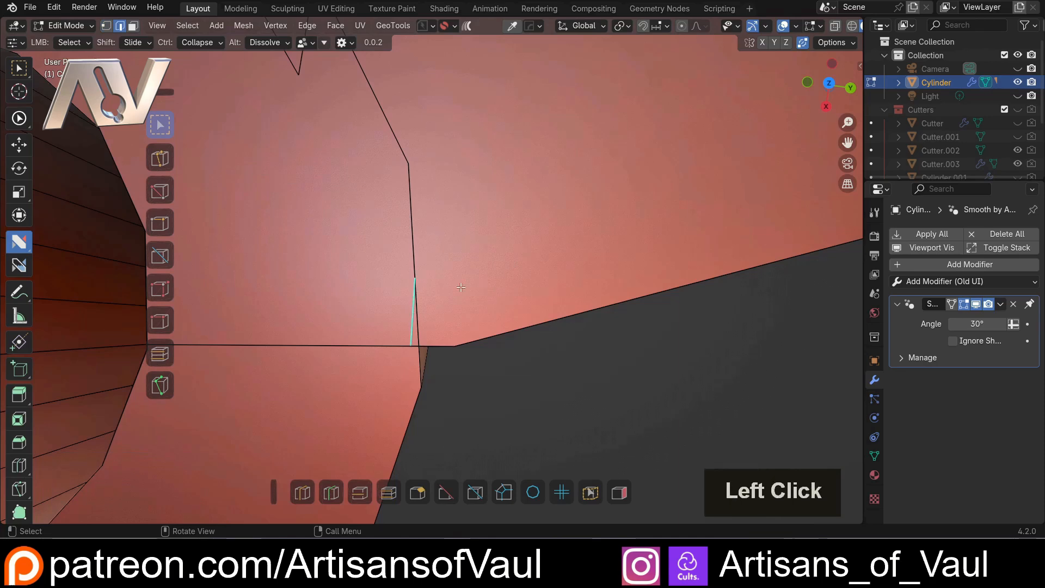
{"action": "key", "text": "ctrl+x"}
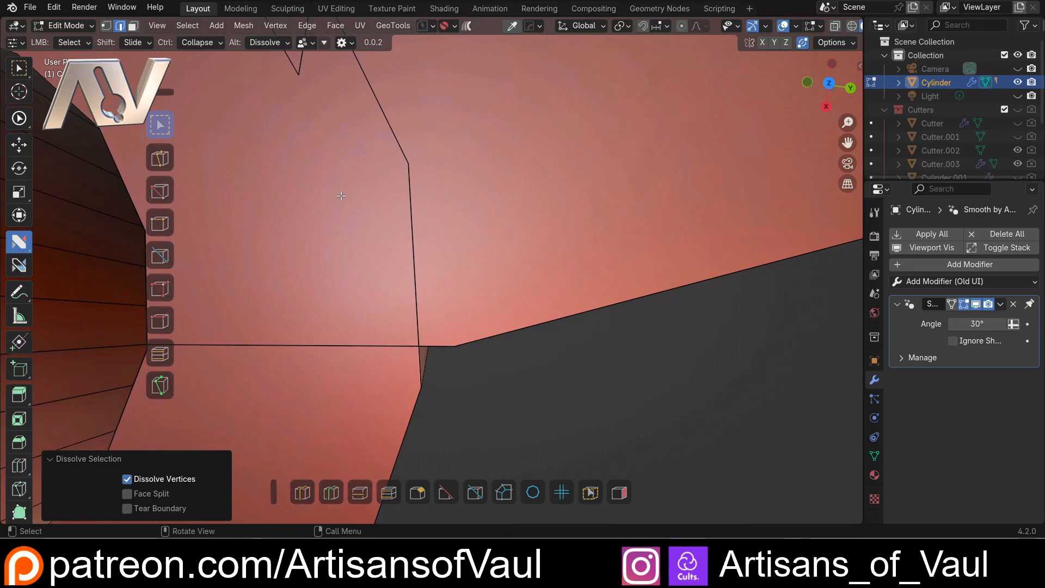
{"action": "key", "text": "ctrl+z"}
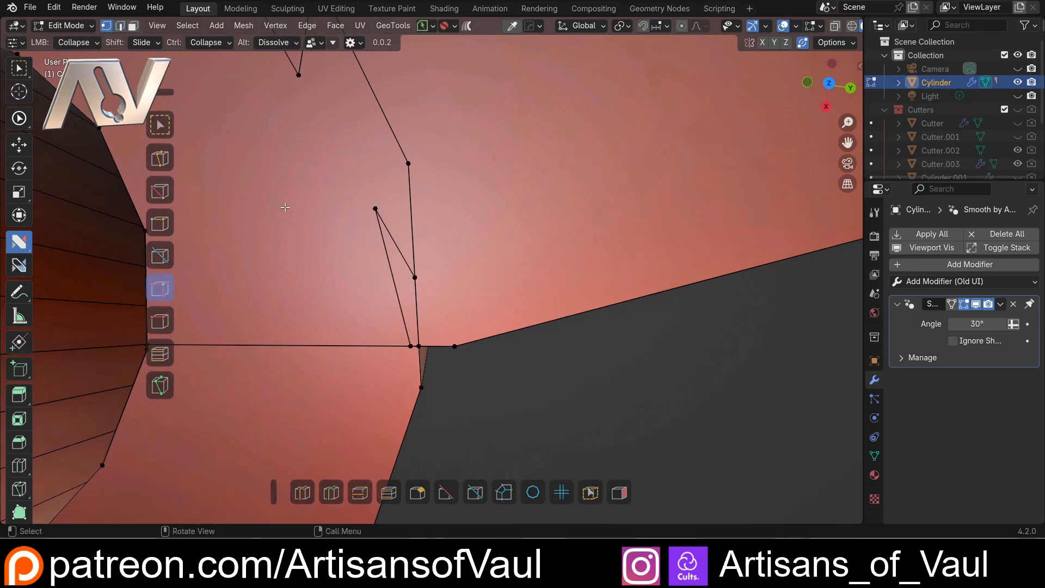
Set the main nSolve action to Dissolve and dissolve the upper slanted edge of the sliver triangle at the small tube's corner
{"action": "left_click", "coordinate": [159, 321]}
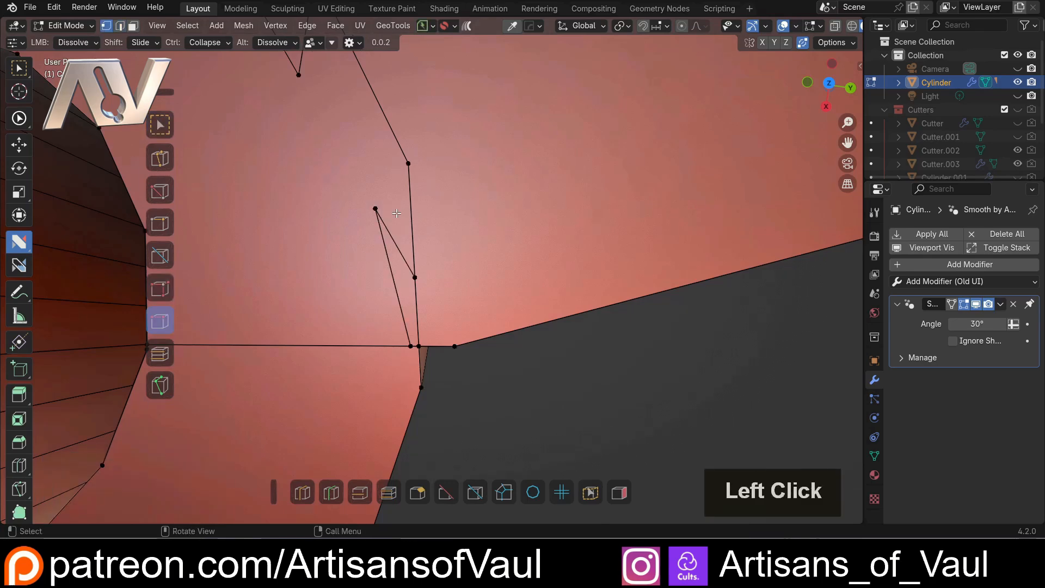
{"action": "left_click", "coordinate": [393, 223]}
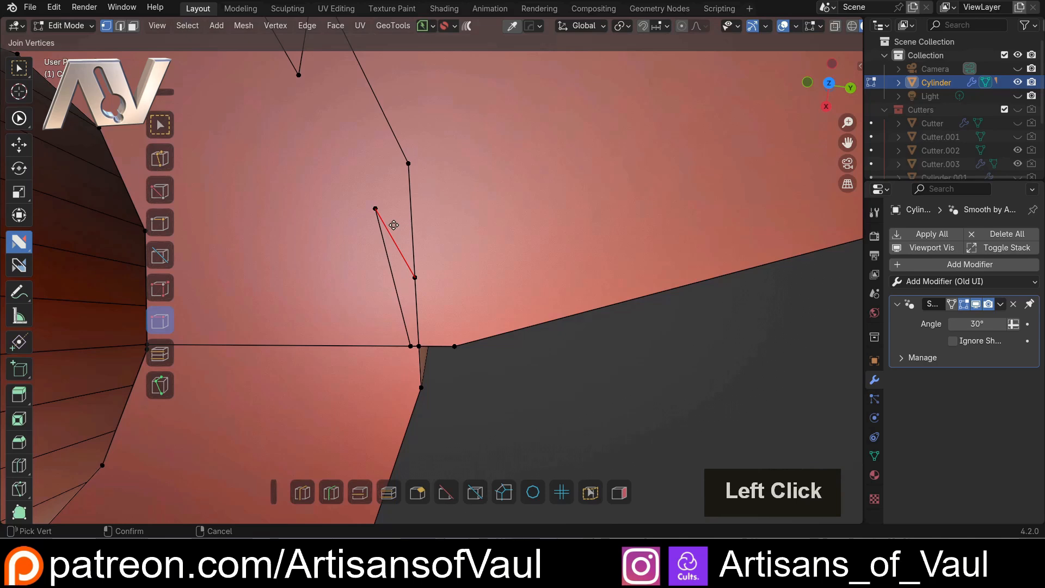
{"action": "left_click", "coordinate": [393, 224]}
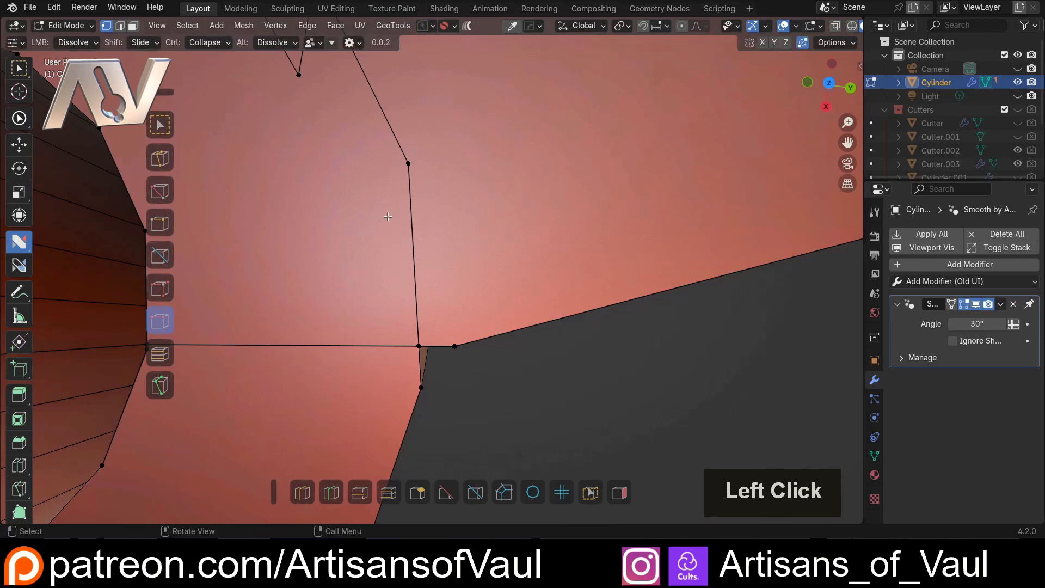
Dissolve the doubled seam edges running from the small tube's opening past the square cut up to the main cylinder's inner rim
{"action": "scroll", "coordinate": [388, 216], "scroll_direction": "down", "scroll_amount": 2}
{"action": "middle_click_drag", "start_coordinate": [388, 216], "coordinate": [496, 388], "text": "shift"}
{"action": "scroll", "coordinate": [309, 247], "scroll_direction": "down", "scroll_amount": 2}
{"action": "scroll", "coordinate": [304, 291], "scroll_direction": "up", "scroll_amount": 2}
{"action": "left_click", "coordinate": [303, 291]}
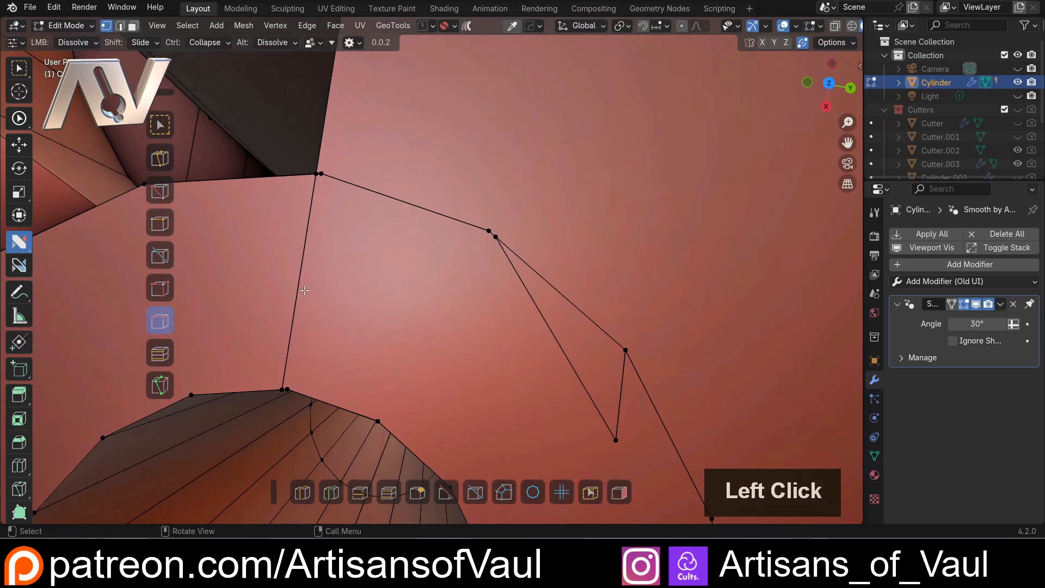
{"action": "scroll", "coordinate": [304, 290], "scroll_direction": "down", "scroll_amount": 2}
{"action": "middle_click_drag", "start_coordinate": [304, 291], "coordinate": [374, 306], "text": "shift"}
{"action": "scroll", "coordinate": [375, 306], "scroll_direction": "up", "scroll_amount": 2}
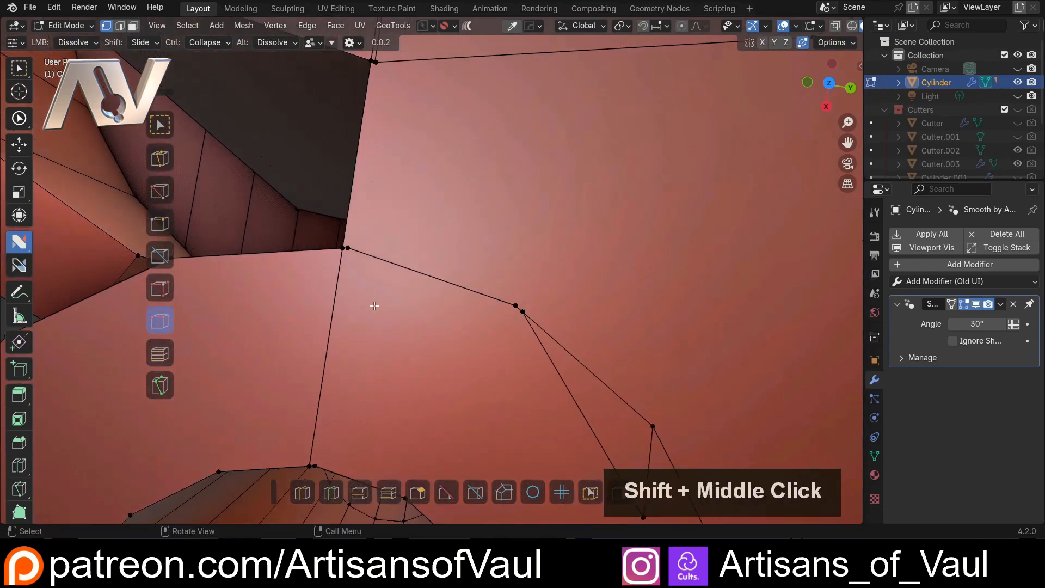
{"action": "scroll", "coordinate": [374, 305], "scroll_direction": "down", "scroll_amount": 3}
{"action": "middle_click_drag", "start_coordinate": [384, 137], "coordinate": [364, 240], "text": "shift"}
{"action": "left_click", "coordinate": [365, 233]}
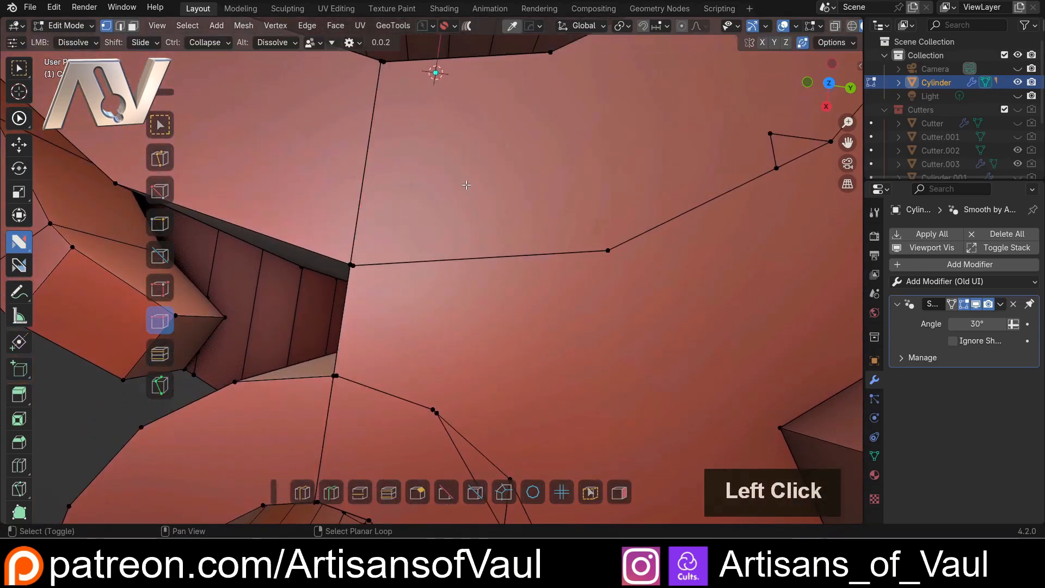
Try dissolving the edges of the small triangle on the large ring's rim line, and undo both attempts
{"action": "middle_click_drag", "start_coordinate": [617, 181], "coordinate": [328, 267], "text": "shift"}
{"action": "left_click", "coordinate": [489, 230]}
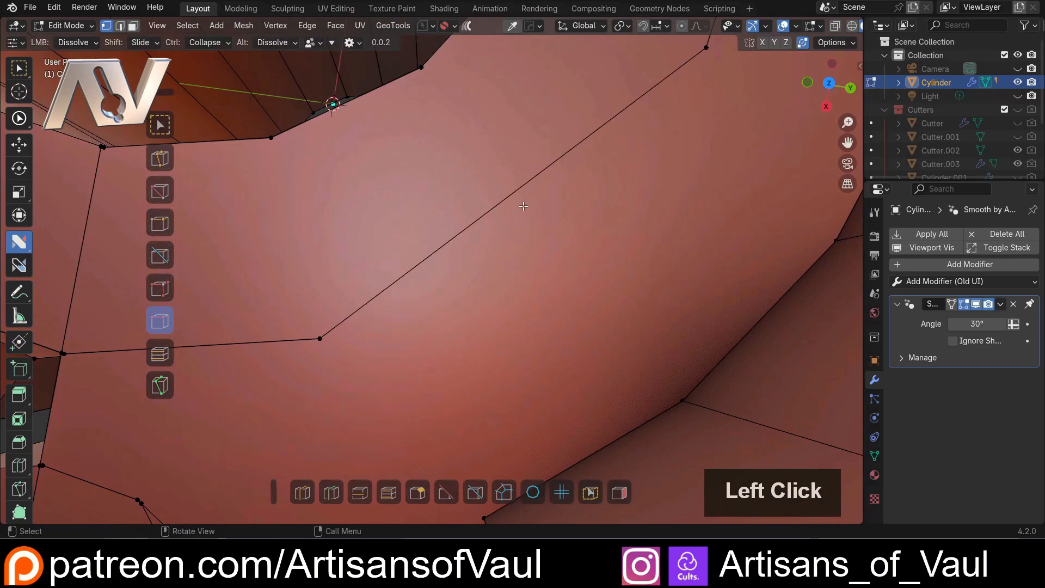
{"action": "scroll", "coordinate": [523, 206], "scroll_direction": "down", "scroll_amount": 4}
{"action": "key", "text": "ctrl+z"}
{"action": "scroll", "coordinate": [450, 257], "scroll_direction": "up", "scroll_amount": 3}
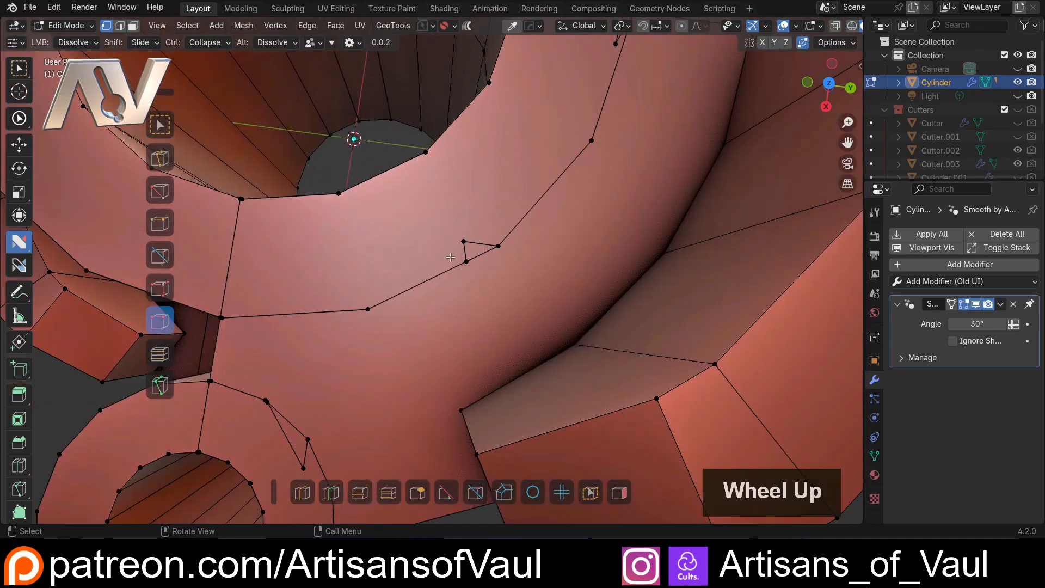
{"action": "left_click", "coordinate": [469, 238]}
{"action": "key", "text": "ctrl+z"}
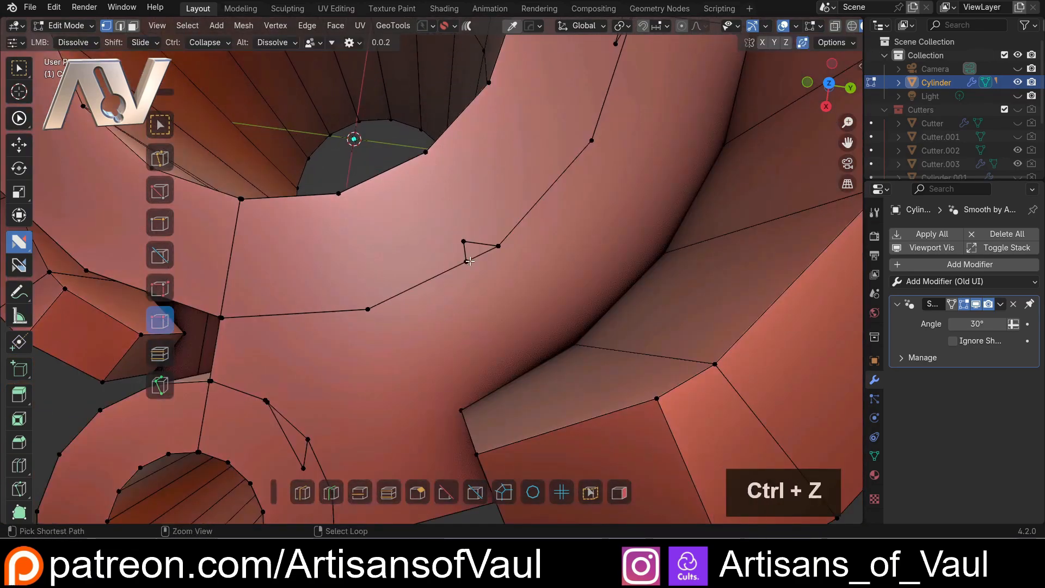
Turn off Dissolve Verts for the main Dissolve action in the nSolve helper, with the ring's small triangle in close view
{"action": "scroll", "coordinate": [469, 261], "scroll_direction": "up", "scroll_amount": 3}
{"action": "middle_click_drag", "start_coordinate": [469, 262], "coordinate": [413, 272], "text": "shift"}
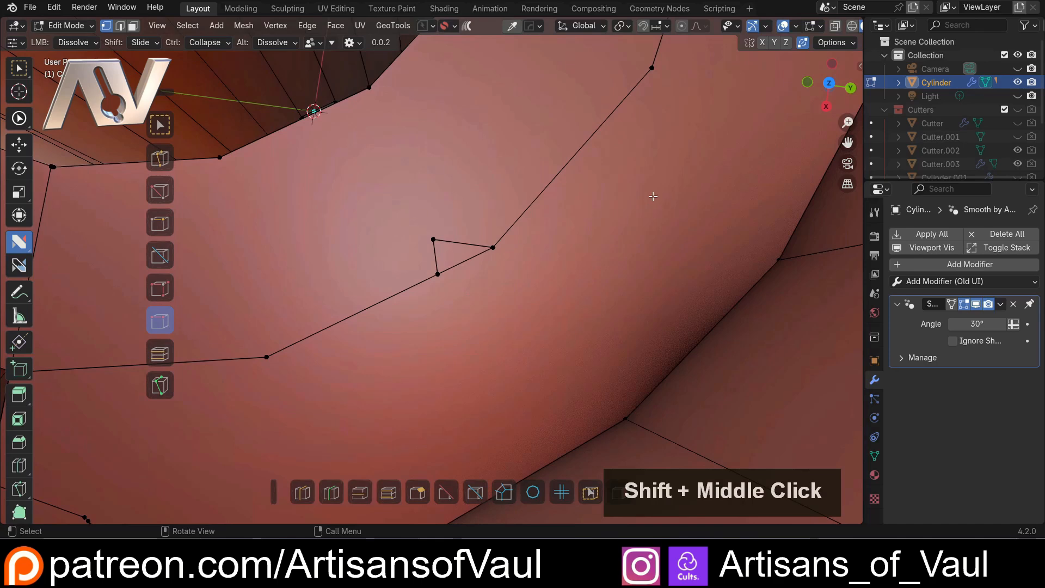
{"action": "key", "text": "d"}
{"action": "left_click_drag", "start_coordinate": [764, 196], "coordinate": [658, 187]}
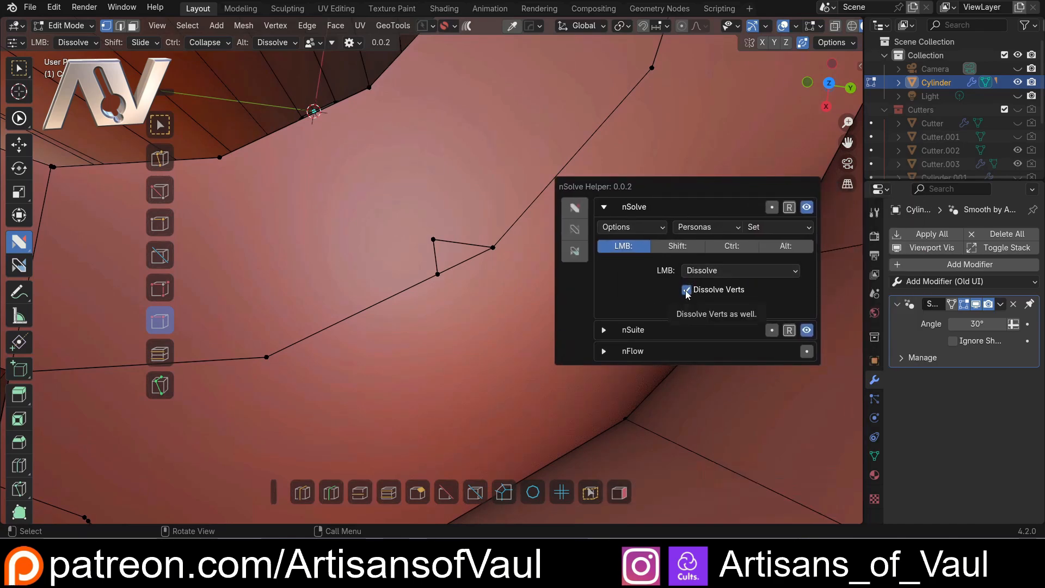
{"action": "left_click", "coordinate": [686, 291]}
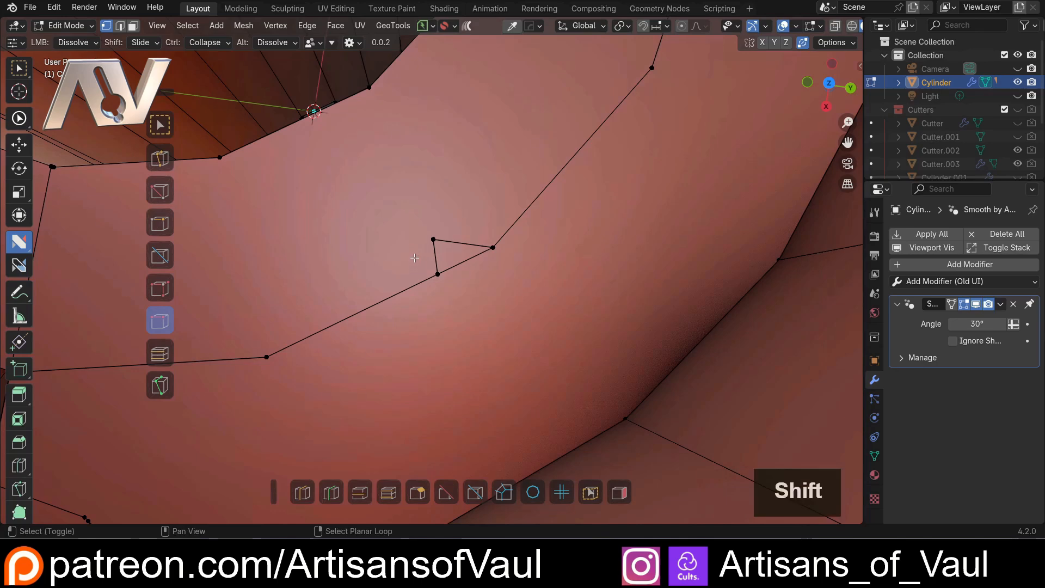
Dissolve the small triangle on the ring's rim line and slide its leftover vertex by a factor of 1 onto the neighbouring corner vertex
{"action": "left_click_drag", "start_coordinate": [433, 241], "coordinate": [437, 253], "text": "shift"}
{"action": "left_click", "coordinate": [437, 254]}
{"action": "left_click_drag", "start_coordinate": [460, 266], "coordinate": [564, 257], "text": "shift"}
{"action": "scroll", "coordinate": [540, 248], "scroll_direction": "down", "scroll_amount": 5}
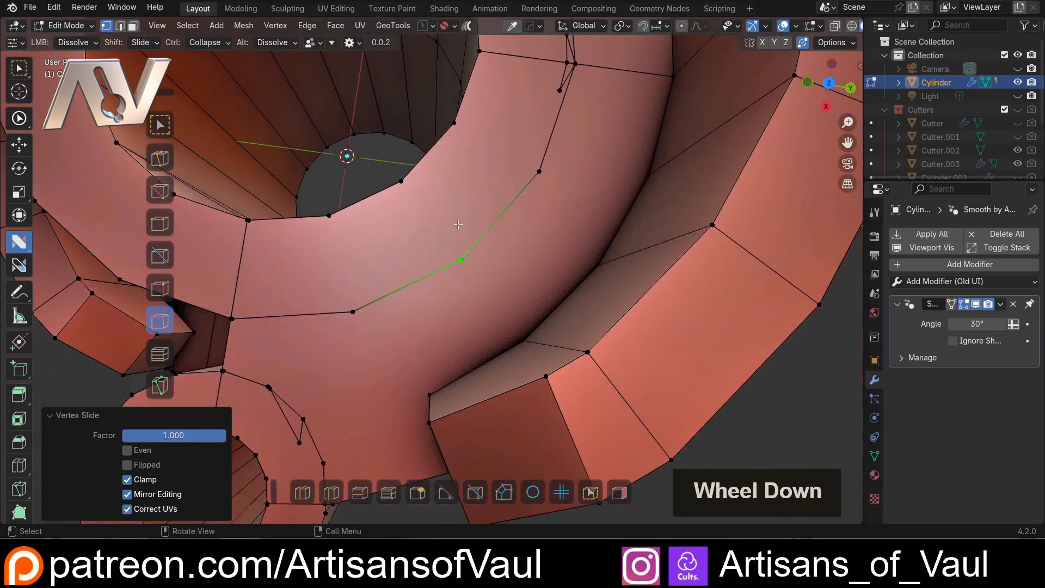
{"action": "middle_click_drag", "start_coordinate": [479, 259], "coordinate": [531, 241], "text": "shift"}
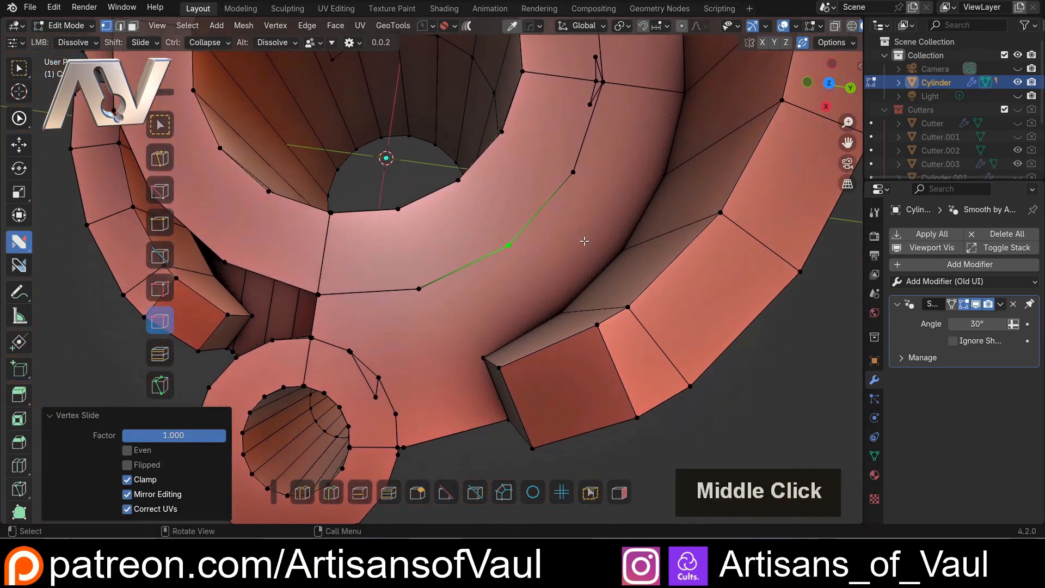
{"action": "key", "text": "d"}
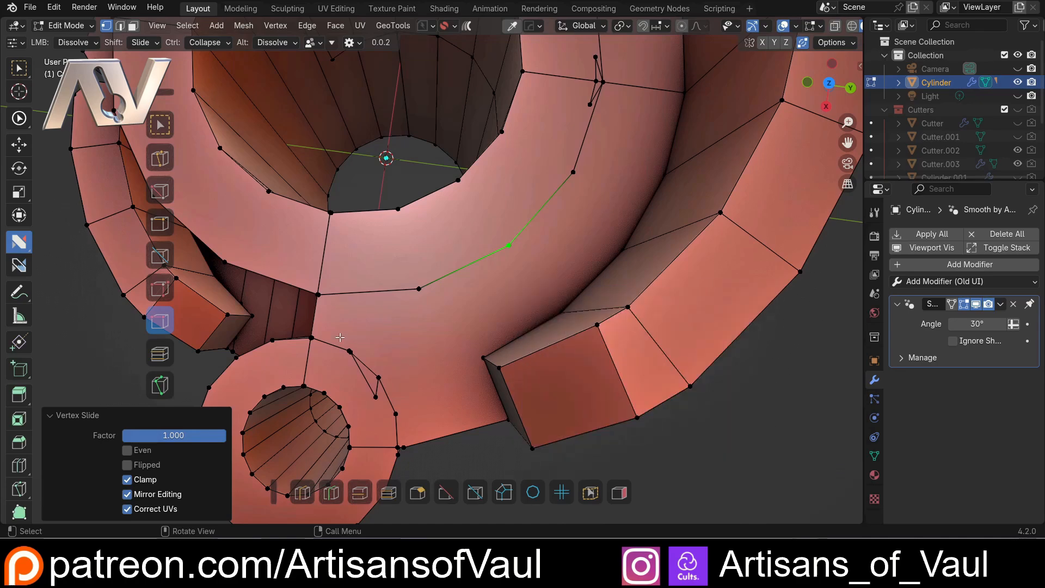
Undo the last change and dissolve the long inner edge of the sliver triangle beside the small tube's opening
{"action": "middle_click_drag", "start_coordinate": [339, 338], "coordinate": [381, 326]}
{"action": "scroll", "coordinate": [398, 321], "scroll_direction": "up", "scroll_amount": 6}
{"action": "key", "text": "ctrl+z"}
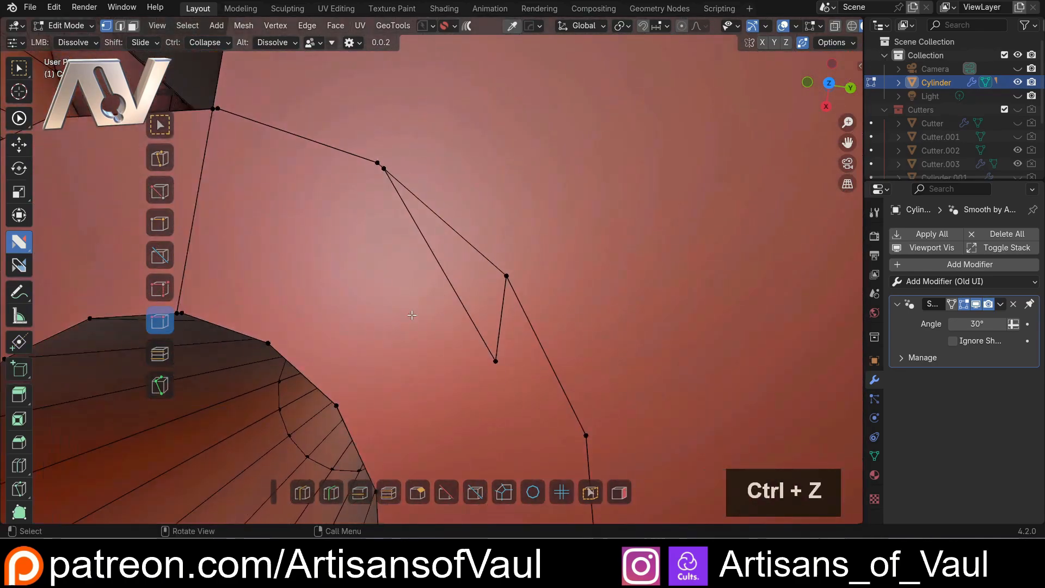
{"action": "left_click", "coordinate": [419, 299]}
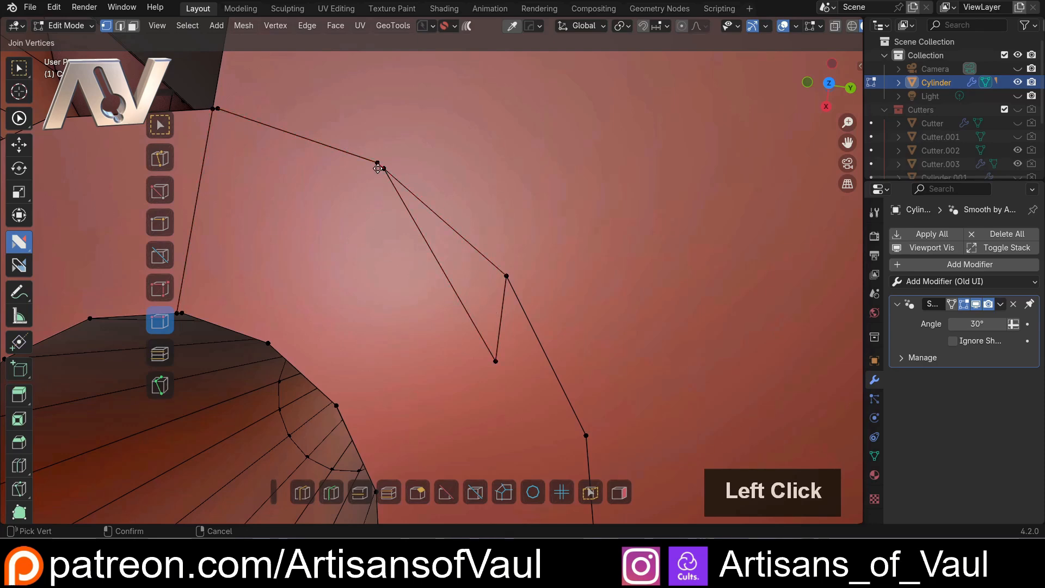
Dissolve the sliver triangle beside the small tube's opening and open the nSolve helper's Dissolve options
{"action": "left_click", "coordinate": [401, 204]}
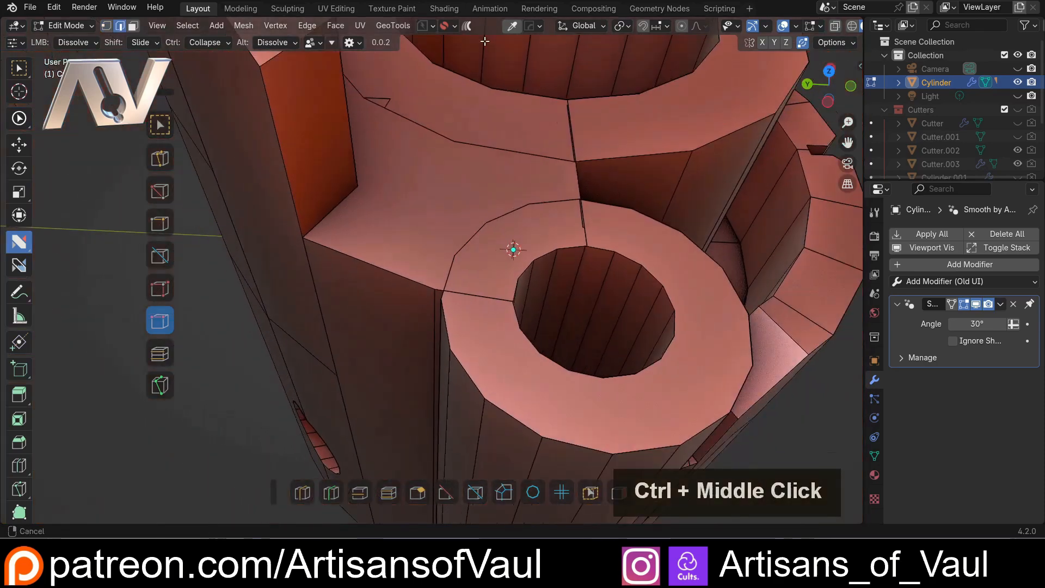
{"action": "middle_click_drag", "start_coordinate": [381, 261], "coordinate": [585, 204], "text": "ctrl"}
{"action": "key", "text": "d"}
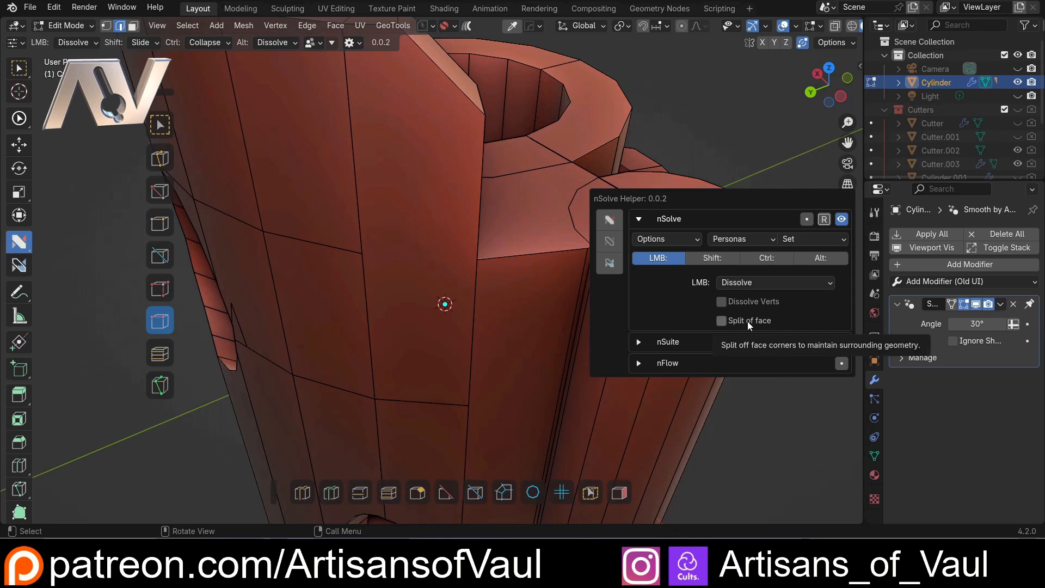
Turn on Split of face for the main Dissolve action in edge mode, with the cylinder's outer wall in view
{"action": "middle_click_drag", "start_coordinate": [380, 217], "coordinate": [436, 217]}
{"action": "scroll", "coordinate": [500, 219], "scroll_direction": "down", "scroll_amount": 3, "text": "shift"}
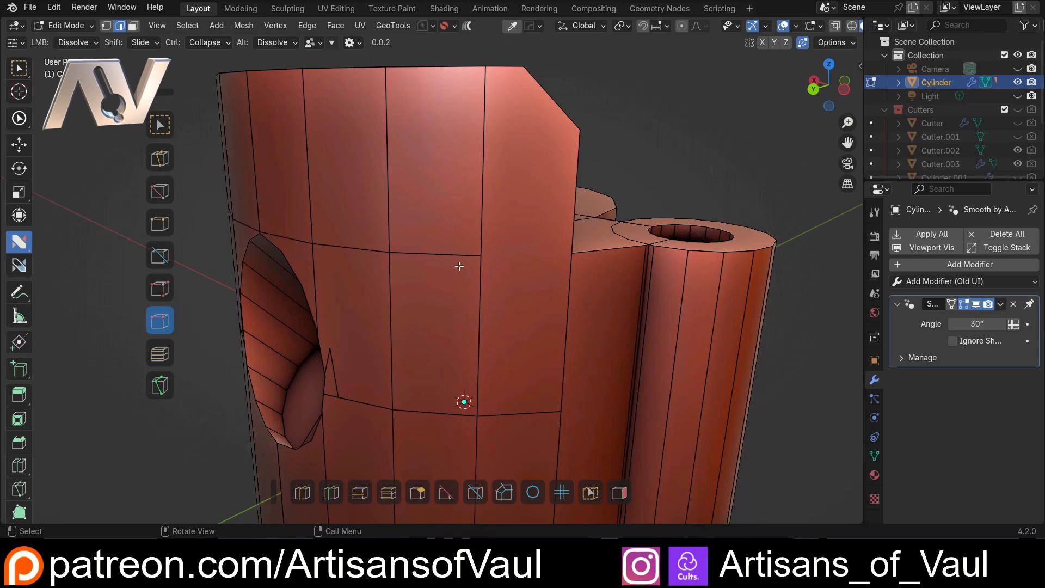
{"action": "mouse_move", "coordinate": [468, 271]}
{"action": "middle_mouse_down", "text": "shift"}
{"action": "mouse_move", "coordinate": [443, 278]}
{"action": "mouse_move", "coordinate": [453, 261]}
{"action": "middle_mouse_up", "text": "shift"}
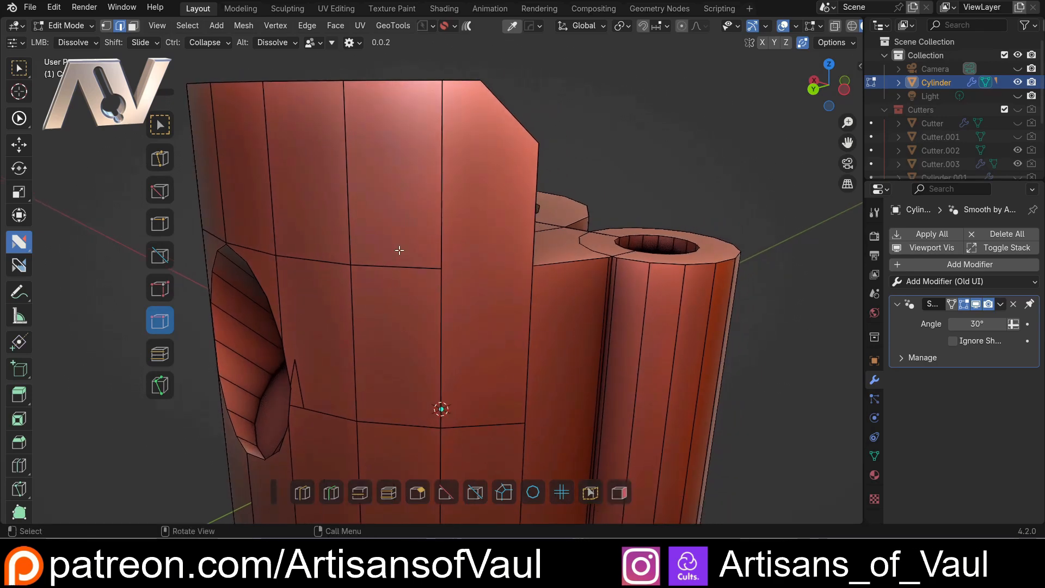
{"action": "middle_click_drag", "start_coordinate": [386, 195], "coordinate": [462, 267]}
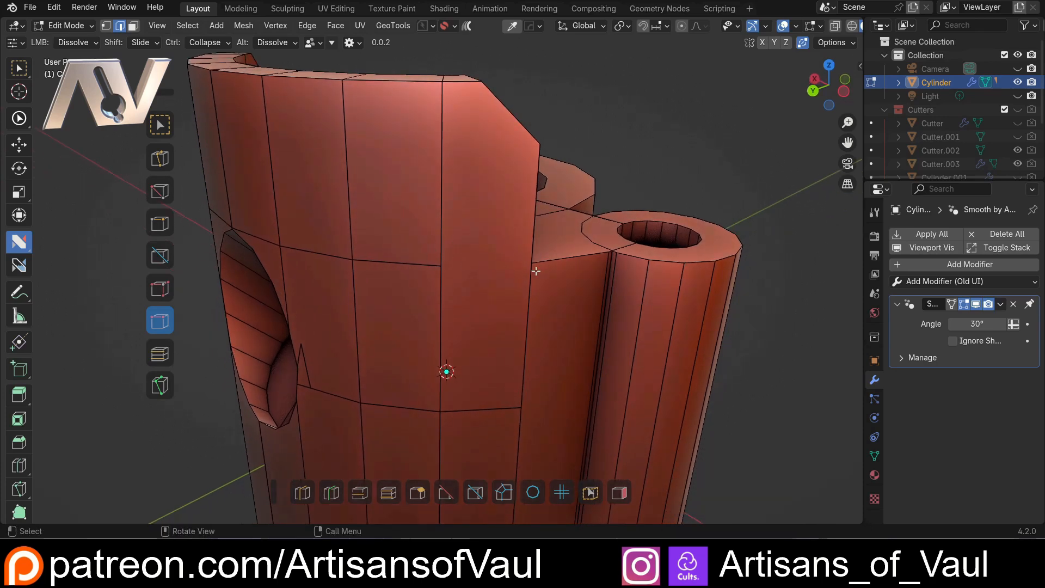
{"action": "key", "text": "d"}
{"action": "key", "text": "Escape"}
{"action": "left_click", "coordinate": [382, 273]}
{"action": "key", "text": "Tab"}
{"action": "key", "text": "Tab"}
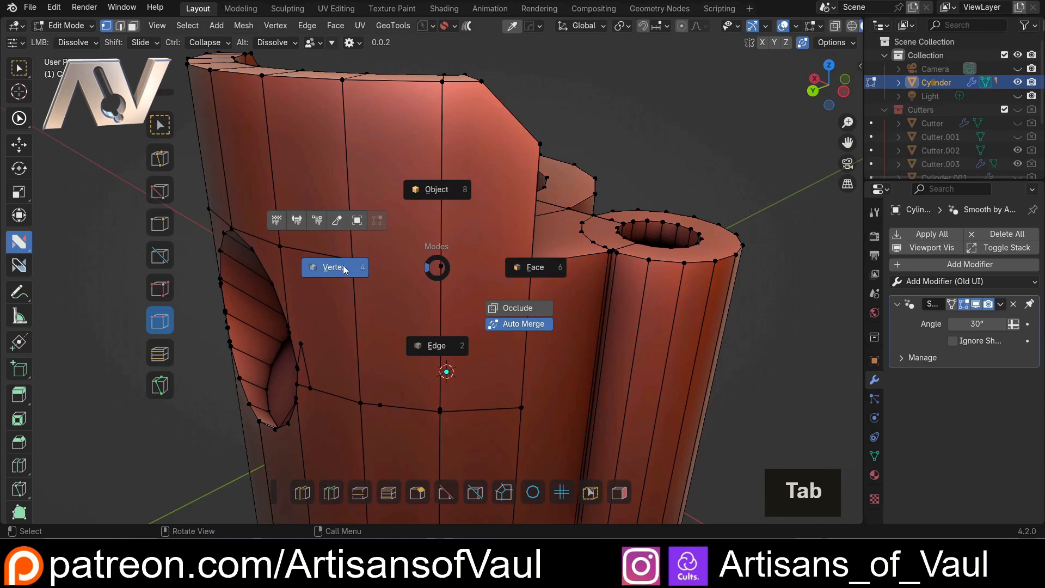
{"action": "key", "text": "2"}
{"action": "key", "text": "d"}
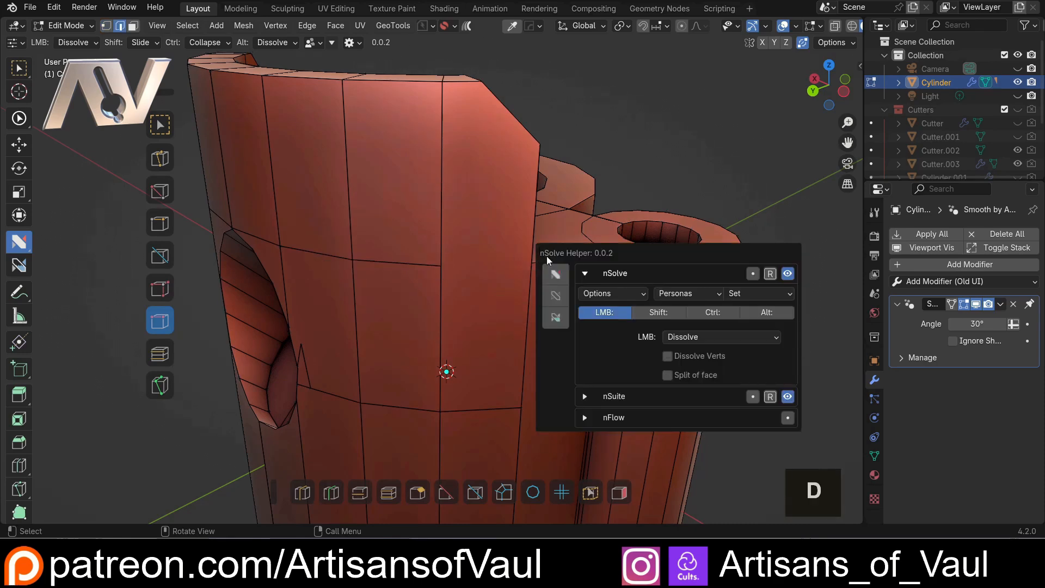
{"action": "left_click", "coordinate": [667, 375]}
Try dissolving the dead-end horizontal edge on the upper outer wall with Split of face, check its vertices and undo the dissolve
{"action": "left_click", "coordinate": [417, 263]}
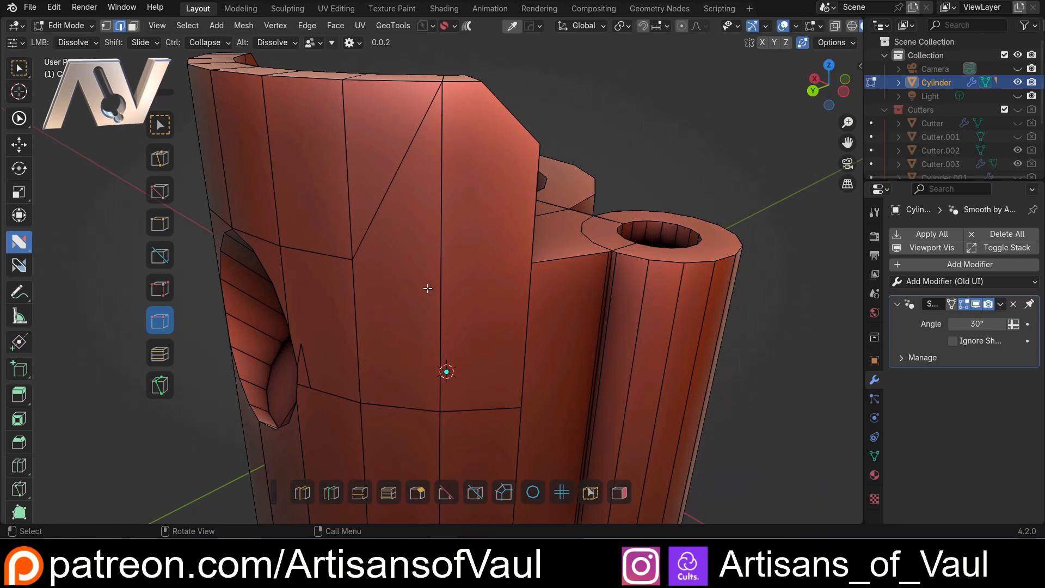
{"action": "middle_click_drag", "start_coordinate": [430, 306], "coordinate": [426, 269], "text": "shift"}
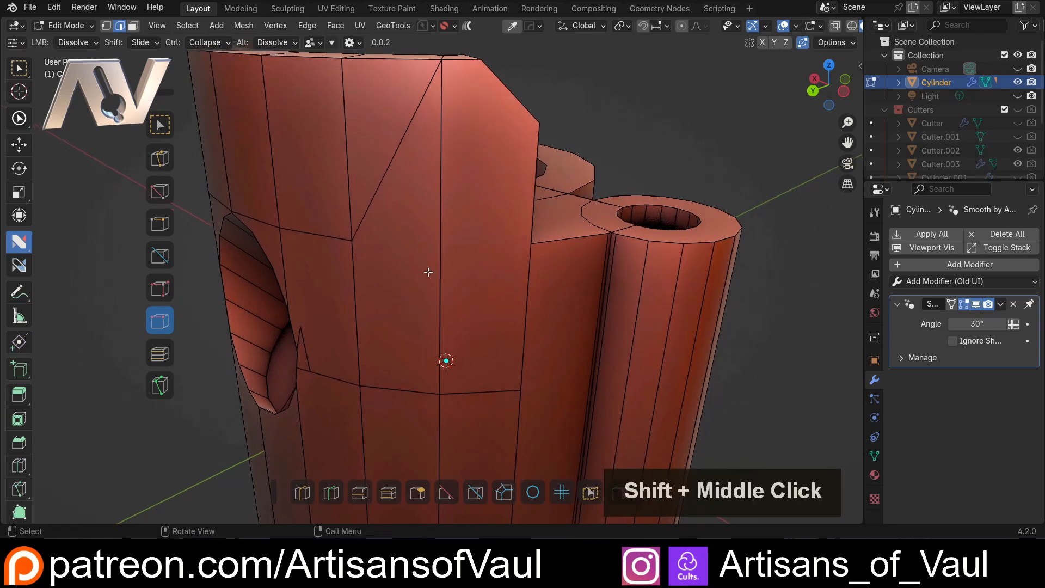
{"action": "key", "text": "Tab"}
{"action": "left_click", "coordinate": [302, 271]}
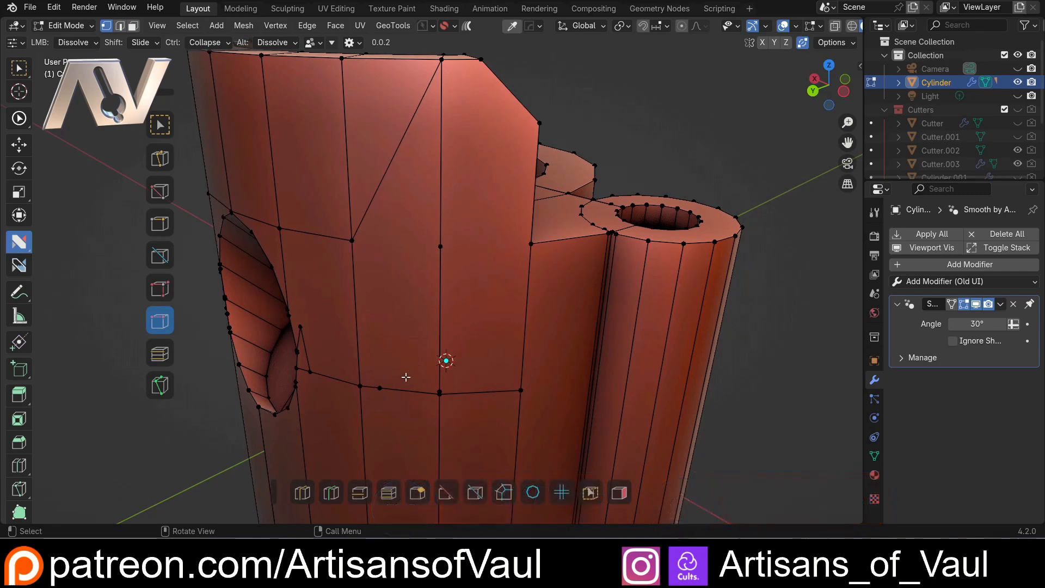
{"action": "key", "text": "ctrl+z"}
In vertex mode, collapse the stray vertices on the lower horizontal edge line of the outer wall into the neighbouring corner vertices
{"action": "key", "text": "Tab"}
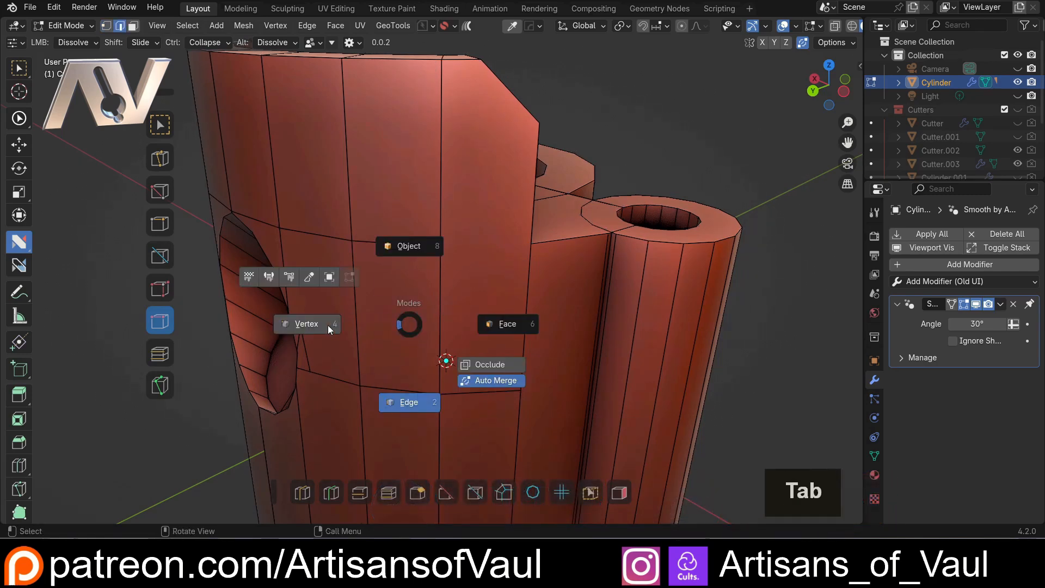
{"action": "left_click", "coordinate": [328, 325]}
{"action": "scroll", "coordinate": [414, 309], "scroll_direction": "up", "scroll_amount": 1}
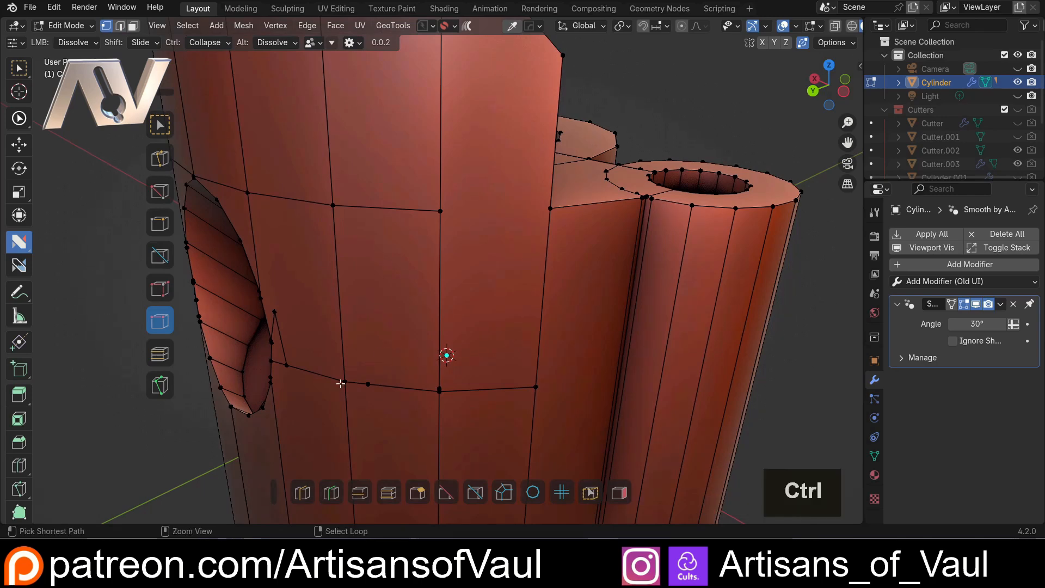
{"action": "left_click", "coordinate": [344, 380], "text": "ctrl"}
{"action": "left_click", "coordinate": [438, 391], "text": "ctrl"}
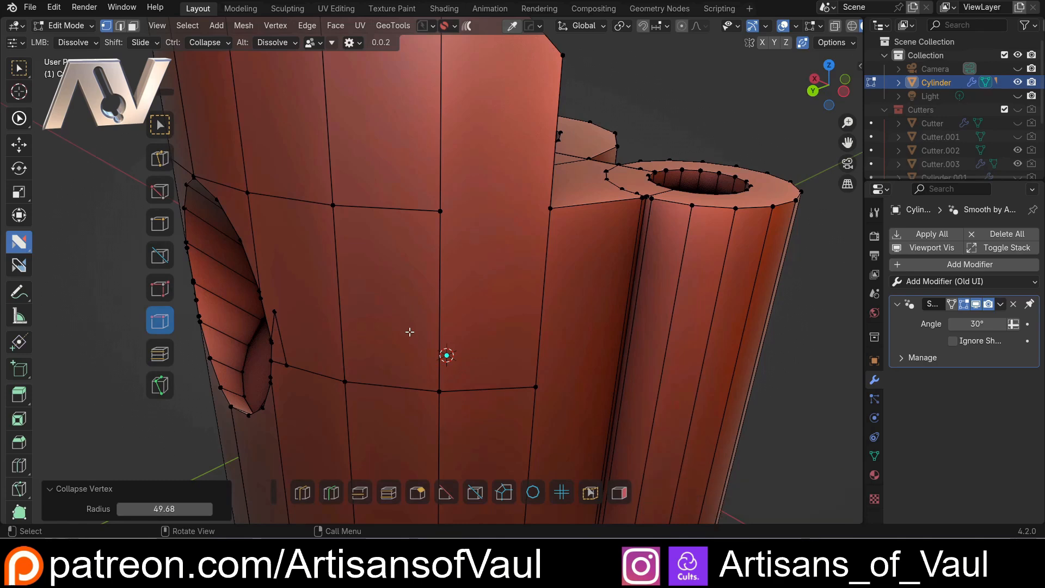
{"action": "middle_click_drag", "start_coordinate": [409, 331], "coordinate": [384, 345], "text": "shift"}
{"action": "scroll", "coordinate": [384, 345], "scroll_direction": "down", "scroll_amount": 1}
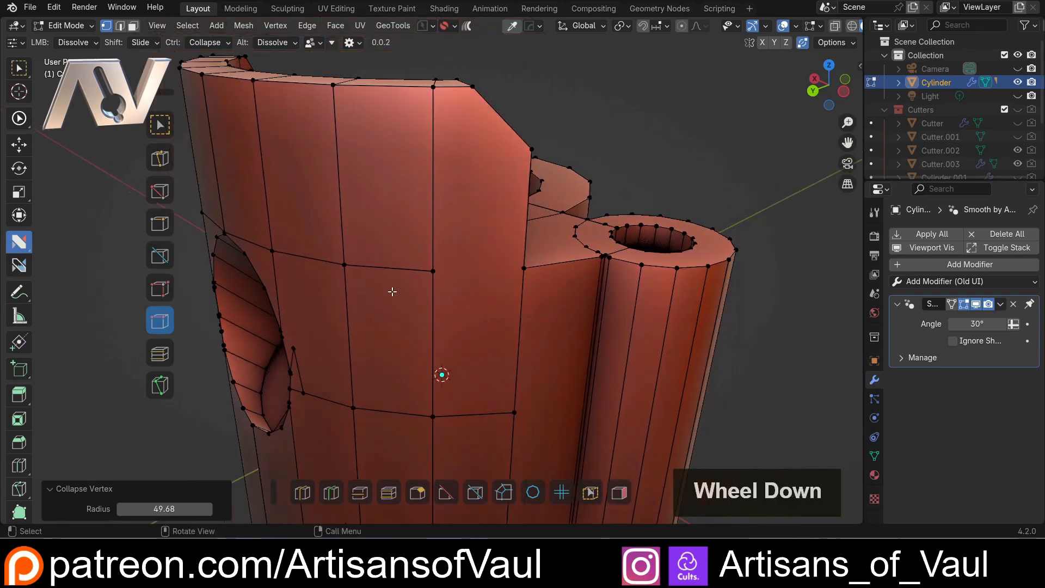
Dissolve the dead-end horizontal edge above the cleaned corners with Split of face and reopen the helper's Dissolve options
{"action": "left_click", "coordinate": [403, 270]}
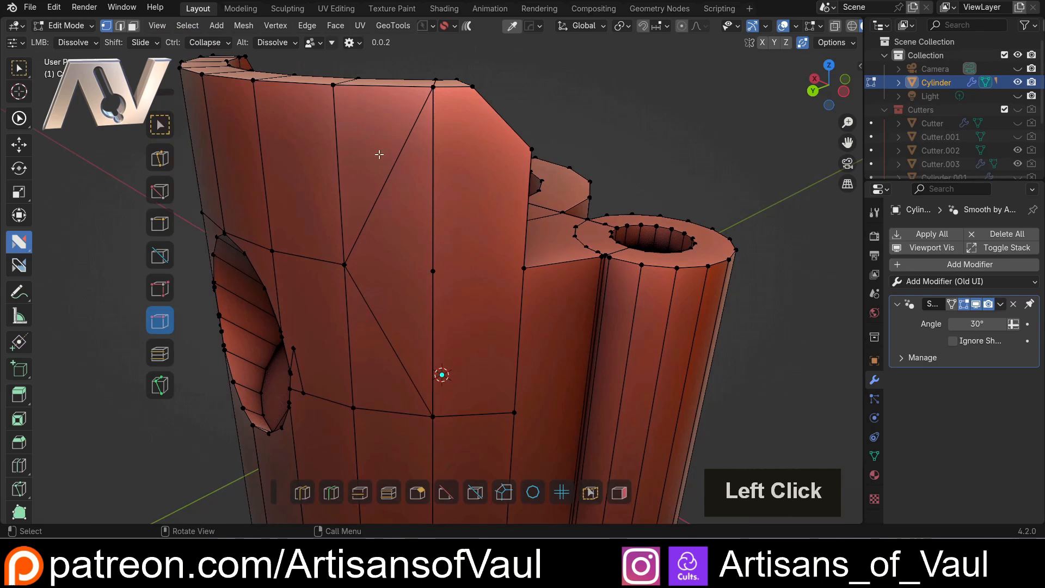
{"action": "scroll", "coordinate": [430, 354], "scroll_direction": "down", "scroll_amount": 1}
{"action": "middle_click_drag", "start_coordinate": [420, 392], "coordinate": [396, 311]}
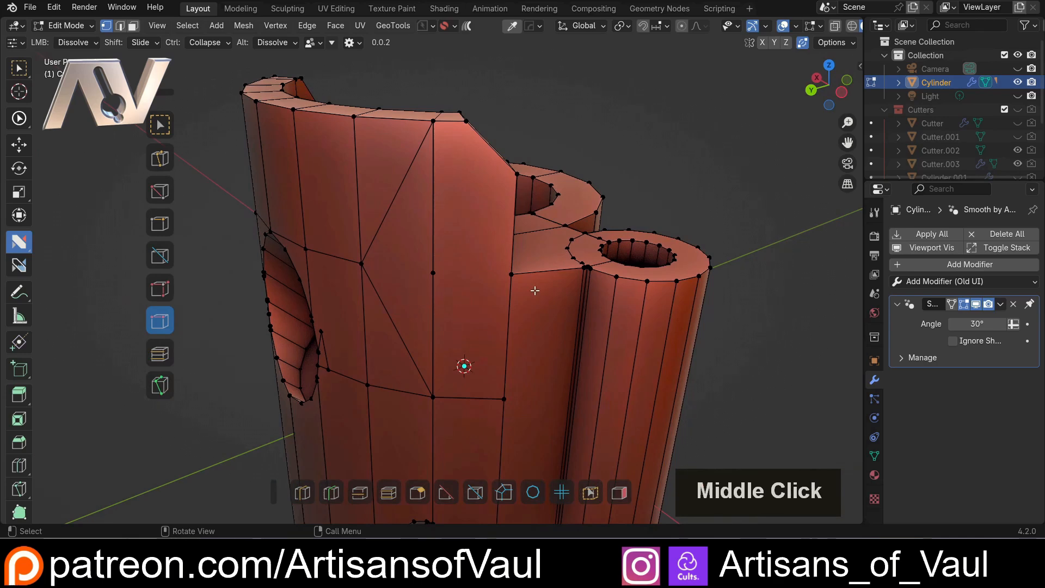
{"action": "key", "text": "d"}
{"action": "left_click", "coordinate": [664, 419]}
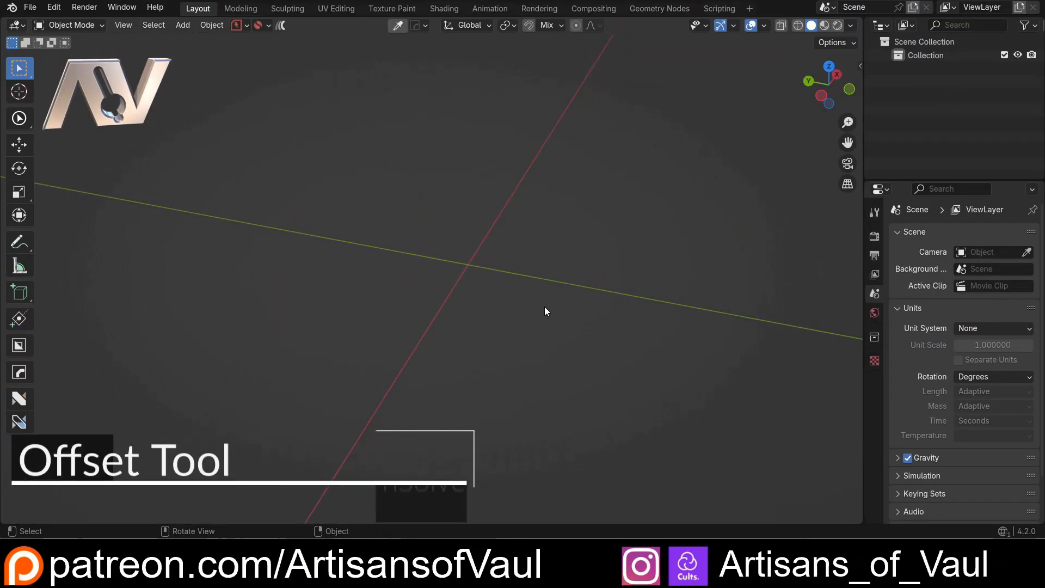
Add a cube of size 2 at the world origin in the empty scene
{"action": "key", "text": "shift+a"}
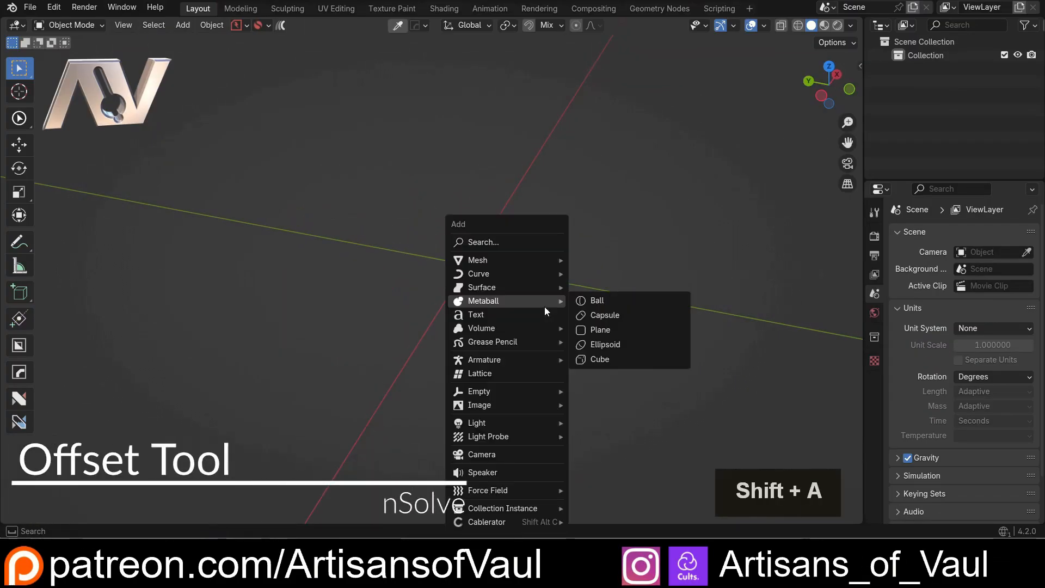
{"action": "mouse_move", "coordinate": [544, 263]}
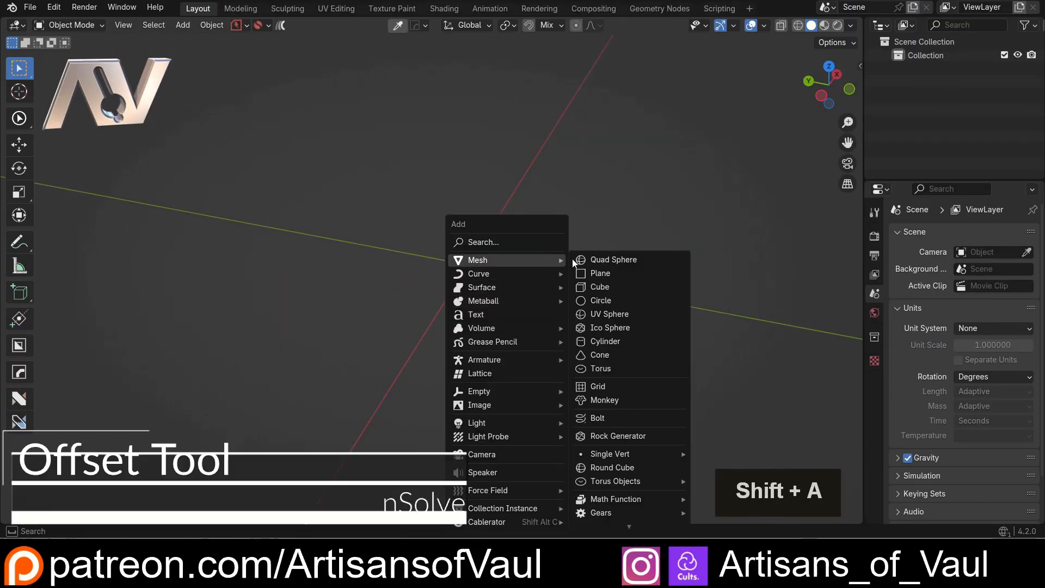
{"action": "left_click", "coordinate": [600, 286]}
{"action": "middle_click_drag", "start_coordinate": [592, 298], "coordinate": [571, 287]}
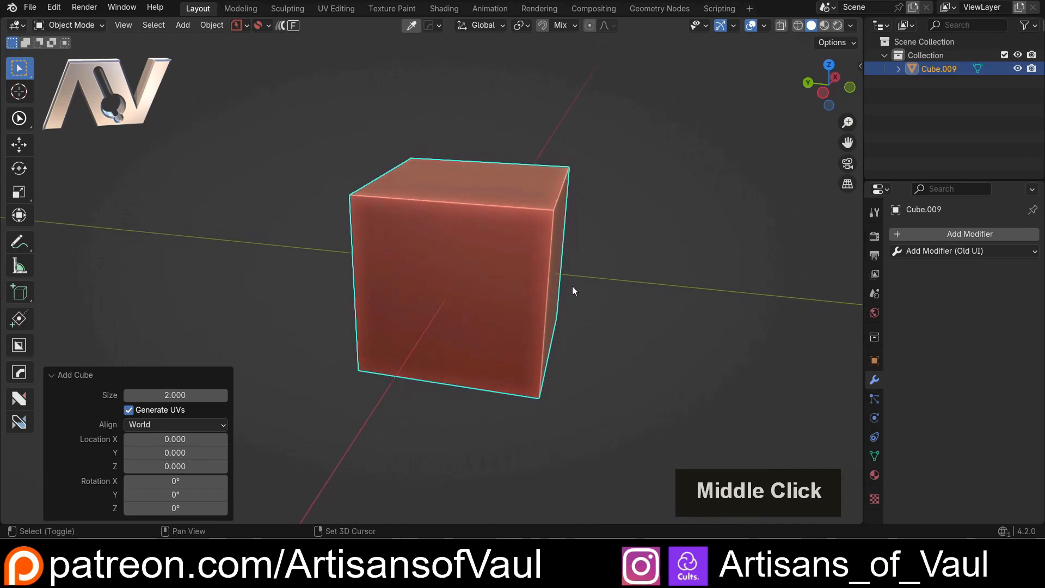
Duplicate the cube and move the copy so that it overlaps one upper corner of the original
{"action": "key", "text": "shift+d"}
{"action": "left_click", "coordinate": [700, 246]}
{"action": "middle_click_drag", "start_coordinate": [699, 246], "coordinate": [328, 246]}
{"action": "key", "text": "g"}
{"action": "left_click", "coordinate": [672, 270]}
Subtract the overlapping copy from the original cube with a boolean difference to leave a notched corner
{"action": "left_click", "coordinate": [466, 308], "text": "shift"}
{"action": "key", "text": "ctrl+shift+minus"}
{"action": "scroll", "coordinate": [442, 257], "scroll_direction": "up", "scroll_amount": 2}
{"action": "middle_click_drag", "start_coordinate": [442, 257], "coordinate": [452, 223], "text": "shift"}
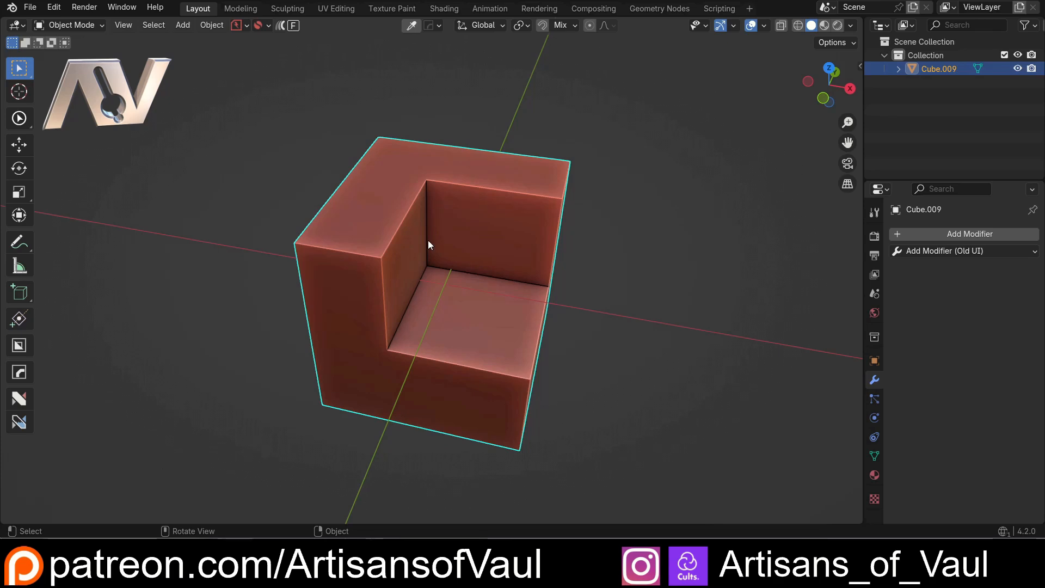
{"action": "scroll", "coordinate": [428, 240], "scroll_direction": "up", "scroll_amount": 1}
{"action": "scroll", "coordinate": [375, 259], "scroll_direction": "down", "scroll_amount": 1}
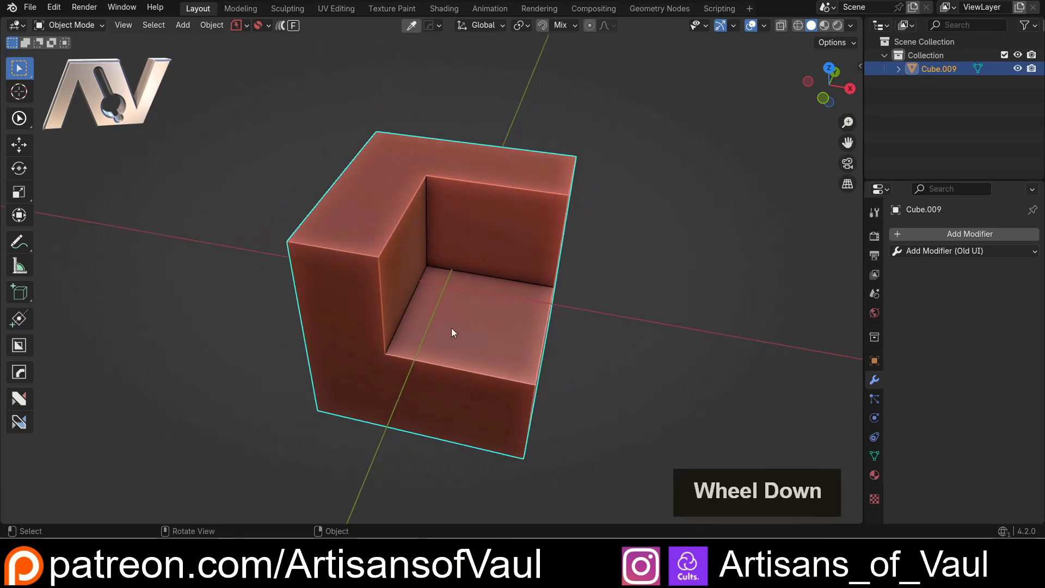
Enter edge editing on the notched cube and activate the nSolve tool with its Join action
{"action": "key", "text": "Tab"}
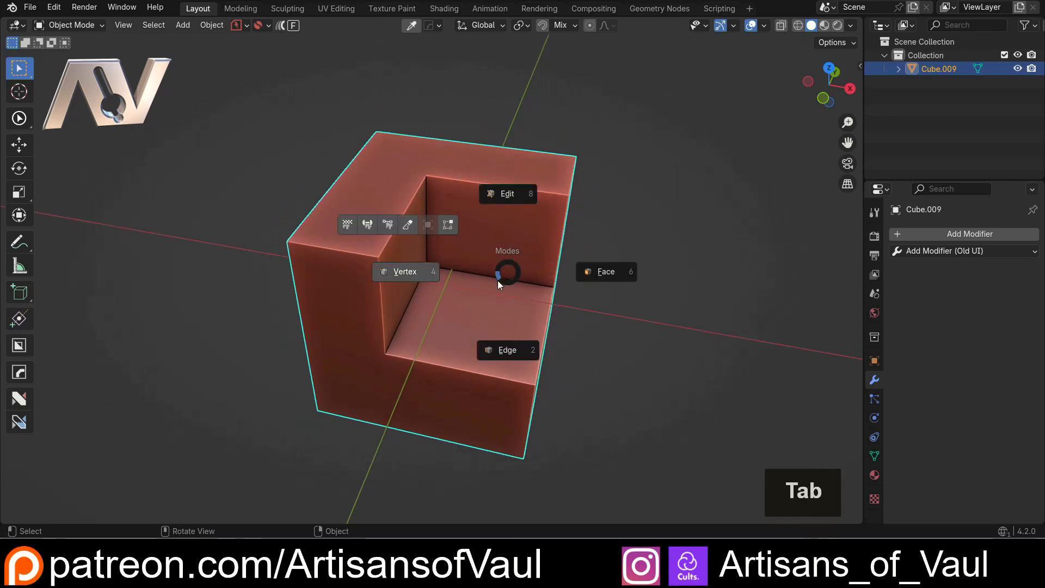
{"action": "left_click", "coordinate": [504, 350]}
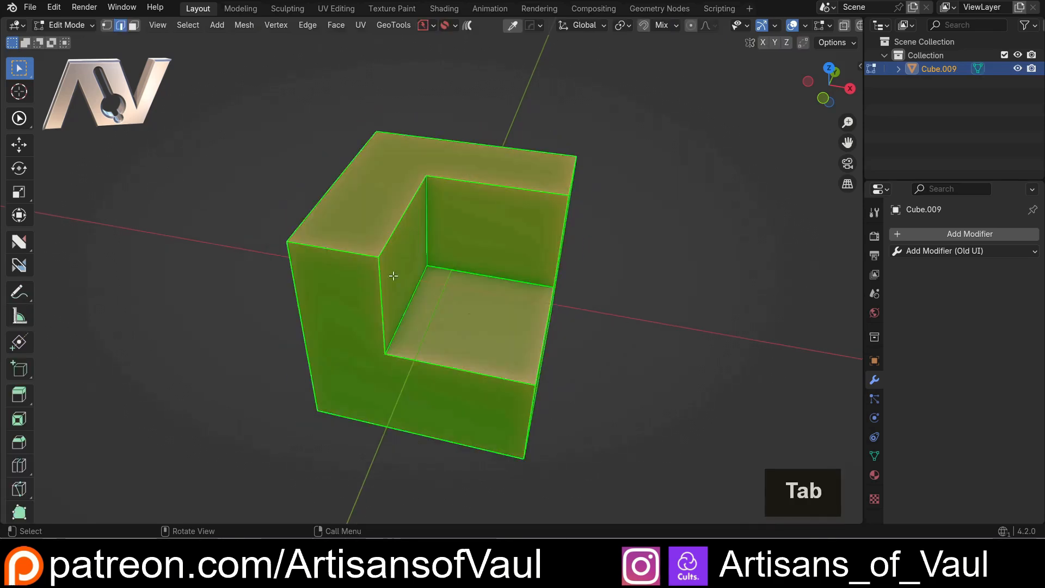
{"action": "key", "text": "alt+4"}
{"action": "left_click", "coordinate": [266, 232]}
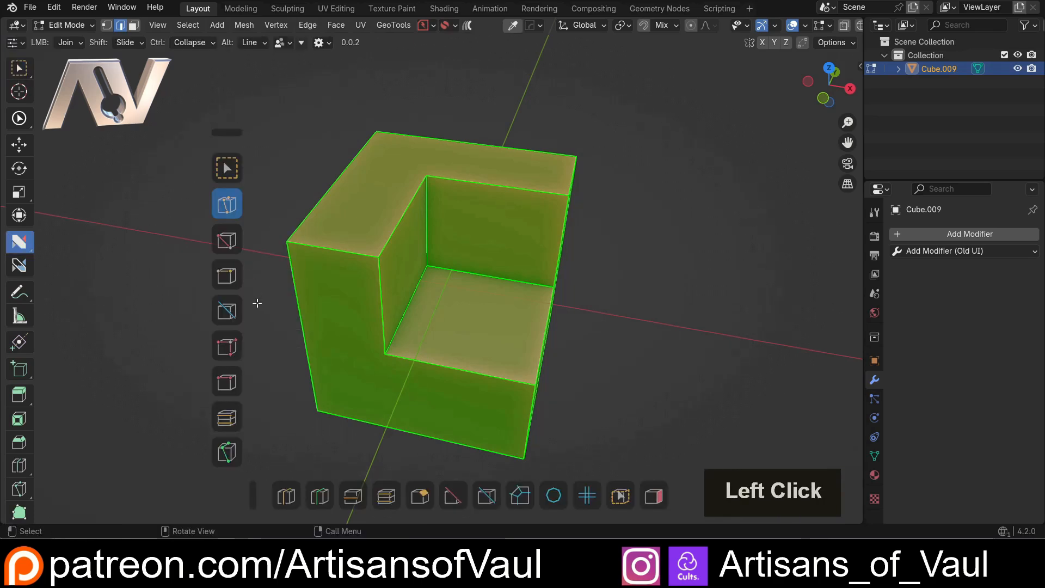
{"action": "left_click", "coordinate": [229, 206]}
Join the notch's corners to the cube's outer corners on its outer faces, including the top and side
{"action": "left_click", "coordinate": [426, 175]}
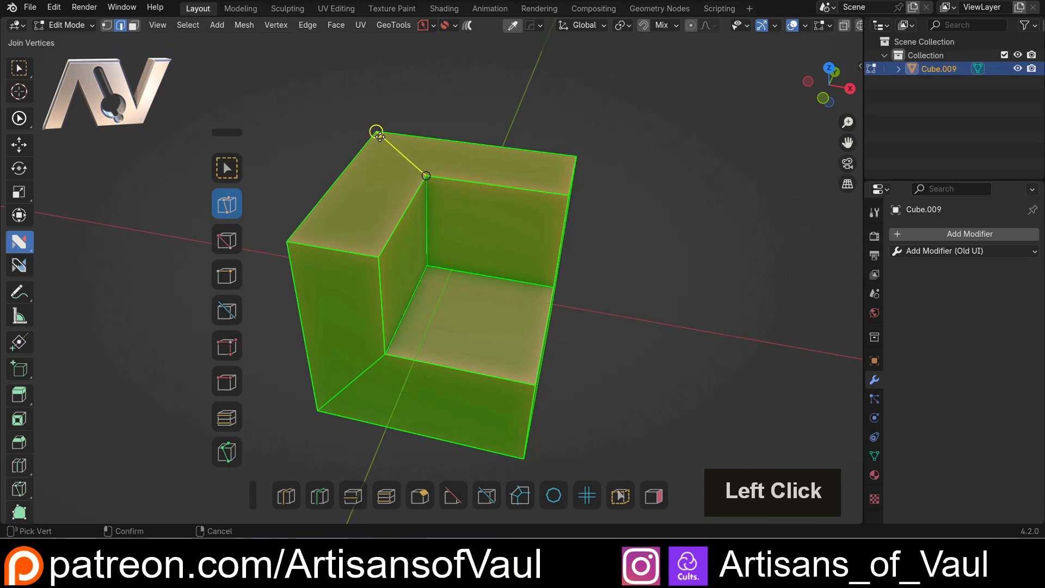
{"action": "left_click", "coordinate": [376, 132]}
{"action": "middle_click_drag", "start_coordinate": [462, 272], "coordinate": [528, 349]}
{"action": "left_click", "coordinate": [533, 330]}
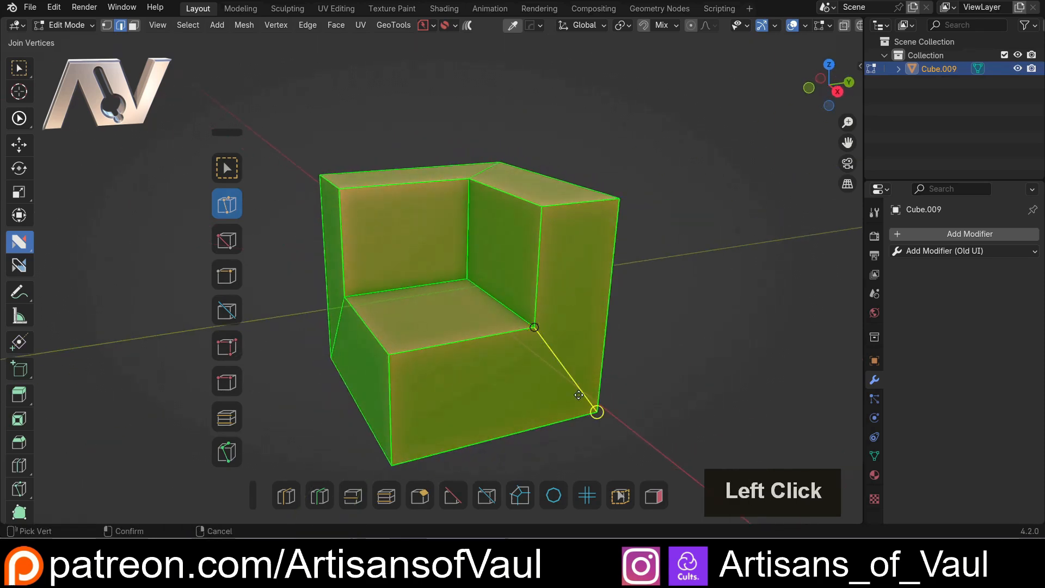
{"action": "left_click", "coordinate": [597, 412]}
Return to Object Mode and place a duplicate of the notched cube about 4.85 units along the X axis
{"action": "scroll", "coordinate": [458, 315], "scroll_direction": "down", "scroll_amount": 3}
{"action": "middle_click_drag", "start_coordinate": [458, 315], "coordinate": [573, 328]}
{"action": "key", "text": "Tab"}
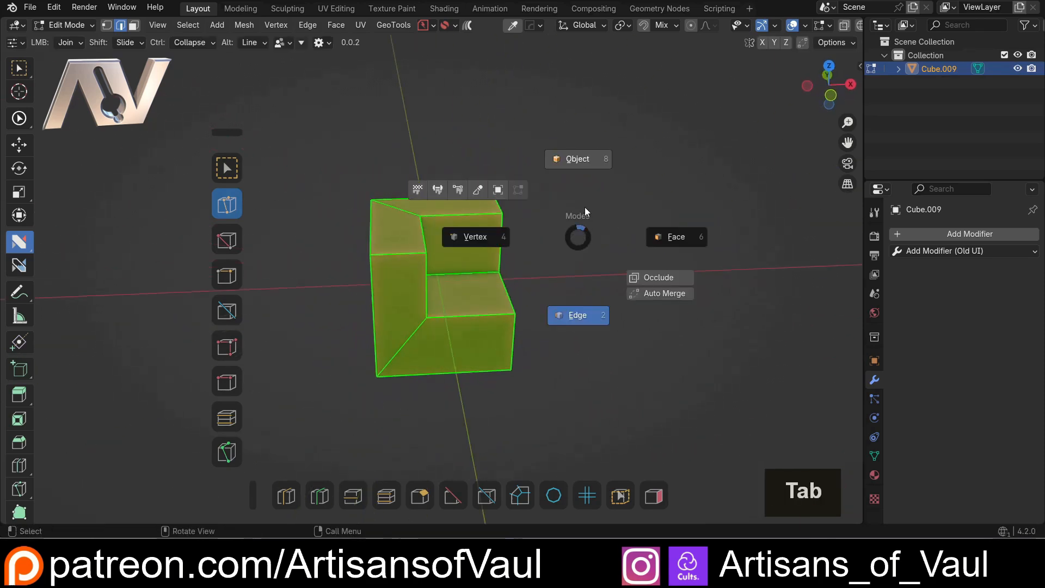
{"action": "middle_click_drag", "start_coordinate": [583, 171], "coordinate": [506, 250], "text": "shift"}
{"action": "key", "text": "shift+d"}
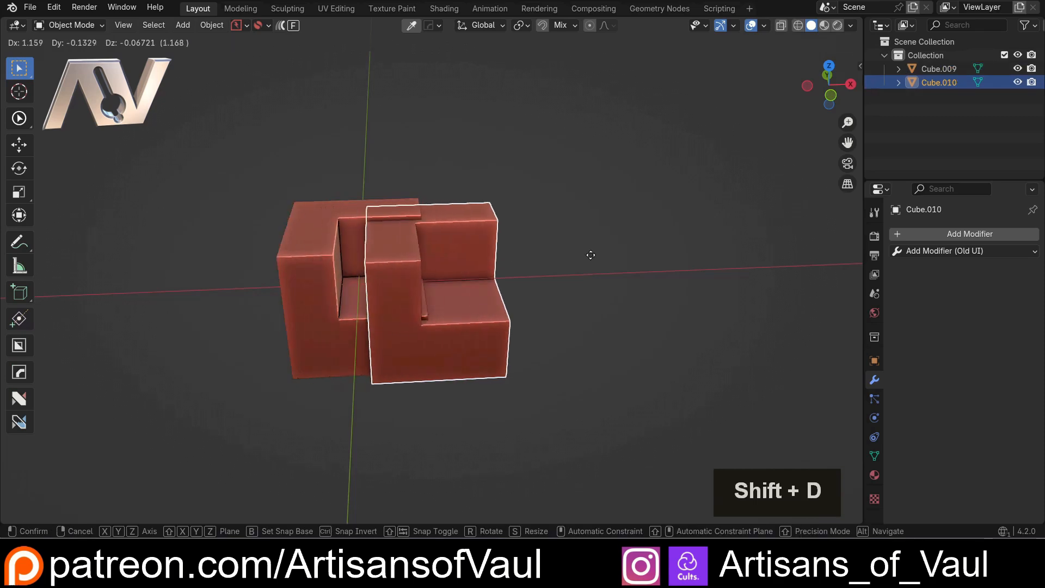
{"action": "key", "text": "y"}
{"action": "key", "text": "x"}
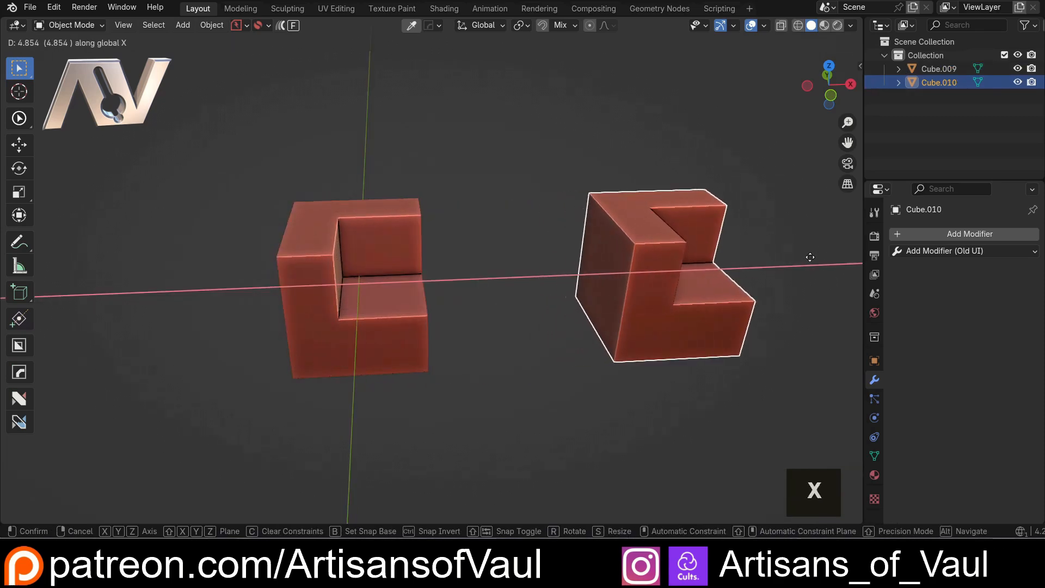
{"action": "left_click", "coordinate": [750, 249]}
{"action": "middle_click_drag", "start_coordinate": [522, 217], "coordinate": [636, 204]}
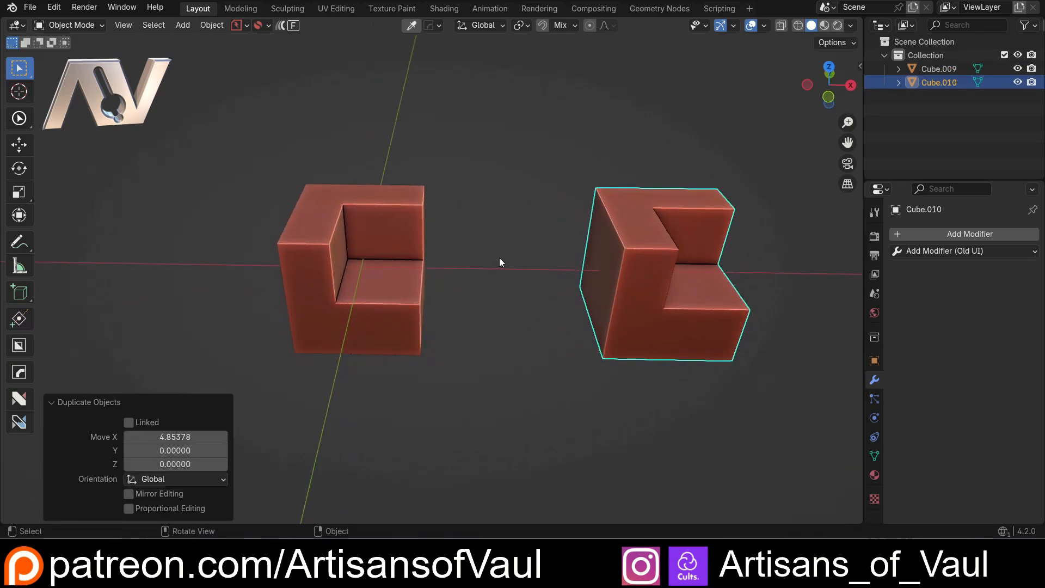
Select the original notched cube and give it a level 3 subdivision
{"action": "scroll", "coordinate": [499, 257], "scroll_direction": "up", "scroll_amount": 1}
{"action": "middle_click_drag", "start_coordinate": [461, 240], "coordinate": [521, 334], "text": "shift"}
{"action": "scroll", "coordinate": [650, 279], "scroll_direction": "up", "scroll_amount": 1}
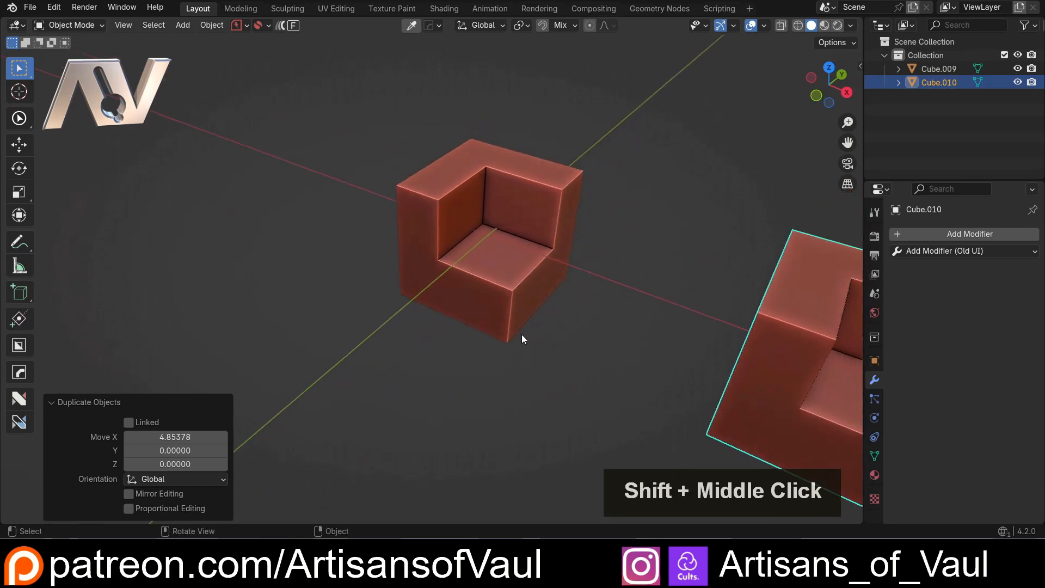
{"action": "scroll", "coordinate": [522, 330], "scroll_direction": "up", "scroll_amount": 4}
{"action": "left_click", "coordinate": [514, 271]}
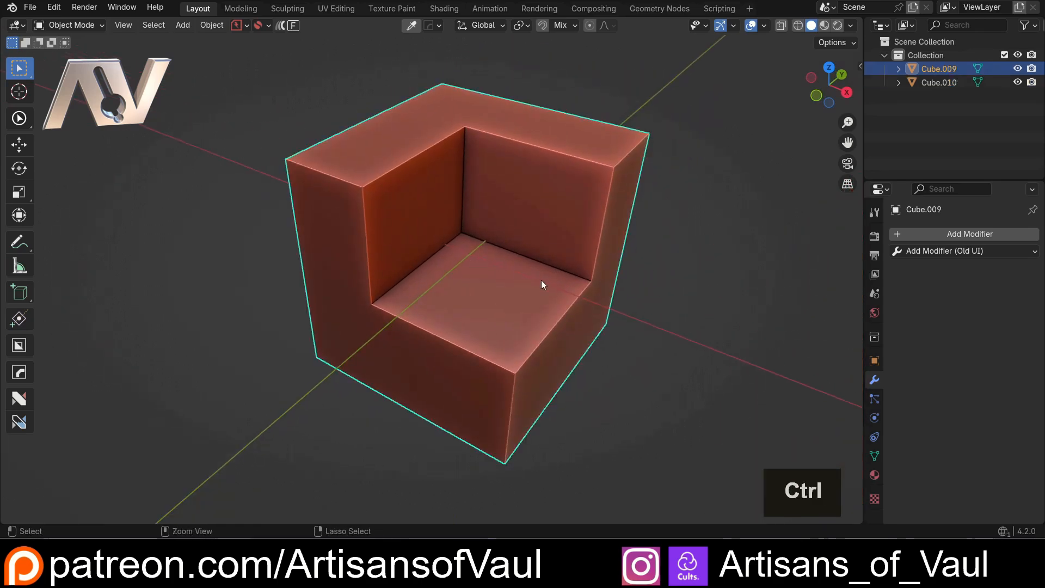
{"action": "key", "text": "ctrl+3"}
{"action": "middle_click_drag", "start_coordinate": [532, 279], "coordinate": [524, 142]}
{"action": "scroll", "coordinate": [438, 270], "scroll_direction": "down", "scroll_amount": 2}
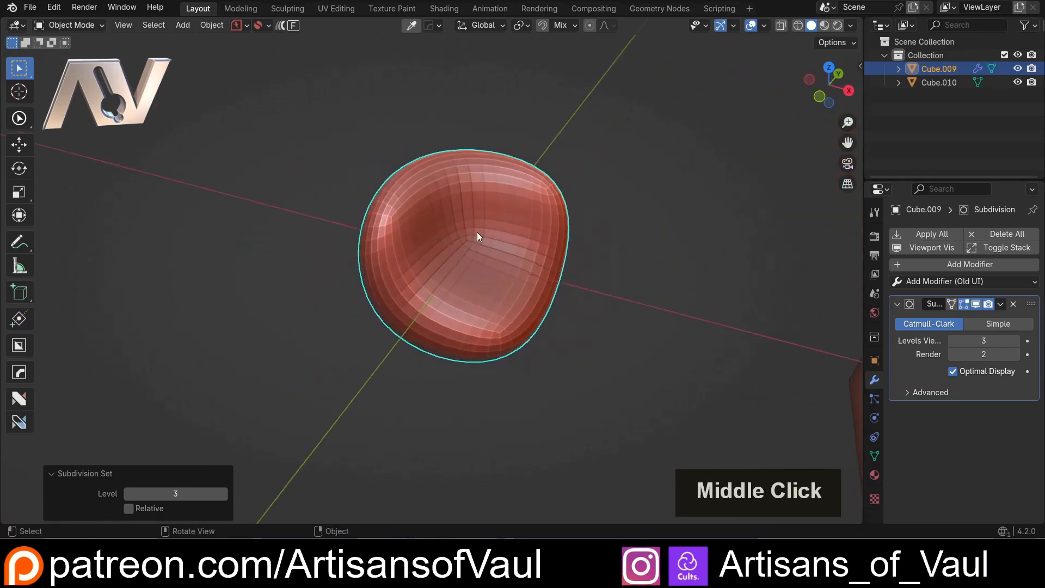
Enter edge editing on the subdivided notched cube, activate nSolve, and deselect the diagonal edges joining the notch to the cube's outer corners
{"action": "key", "text": "Tab"}
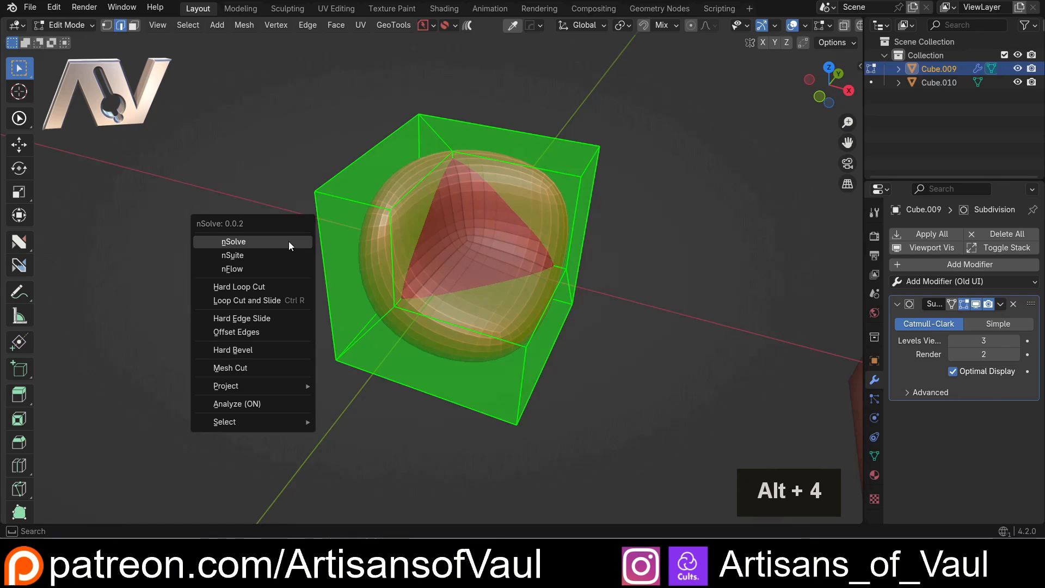
{"action": "left_click", "coordinate": [289, 240]}
{"action": "middle_click_drag", "start_coordinate": [329, 203], "coordinate": [338, 204]}
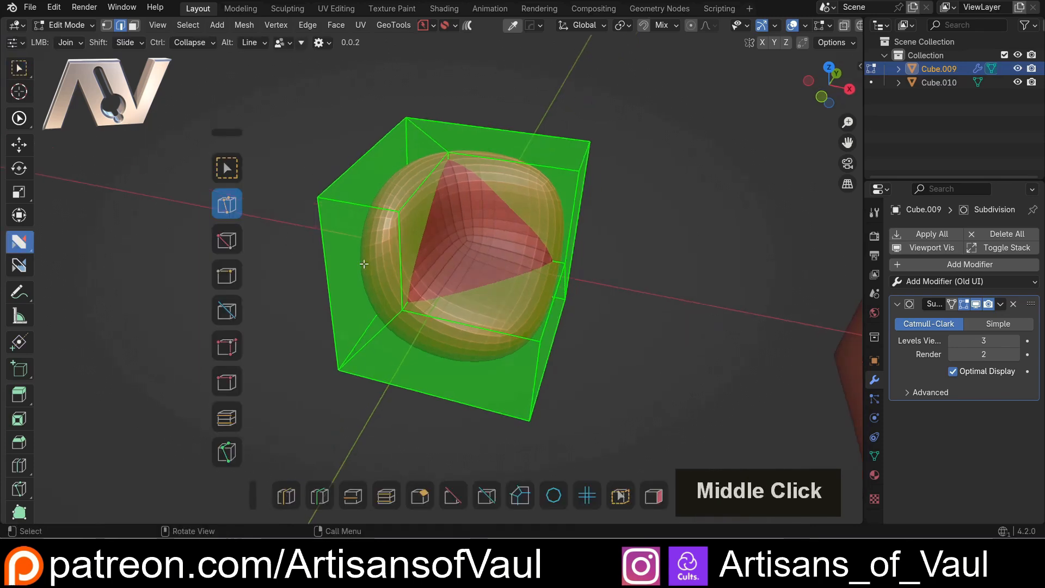
{"action": "left_click", "coordinate": [375, 338], "text": "shift"}
{"action": "left_click", "coordinate": [438, 147], "text": "shift"}
{"action": "middle_click_drag", "start_coordinate": [601, 253], "coordinate": [485, 222]}
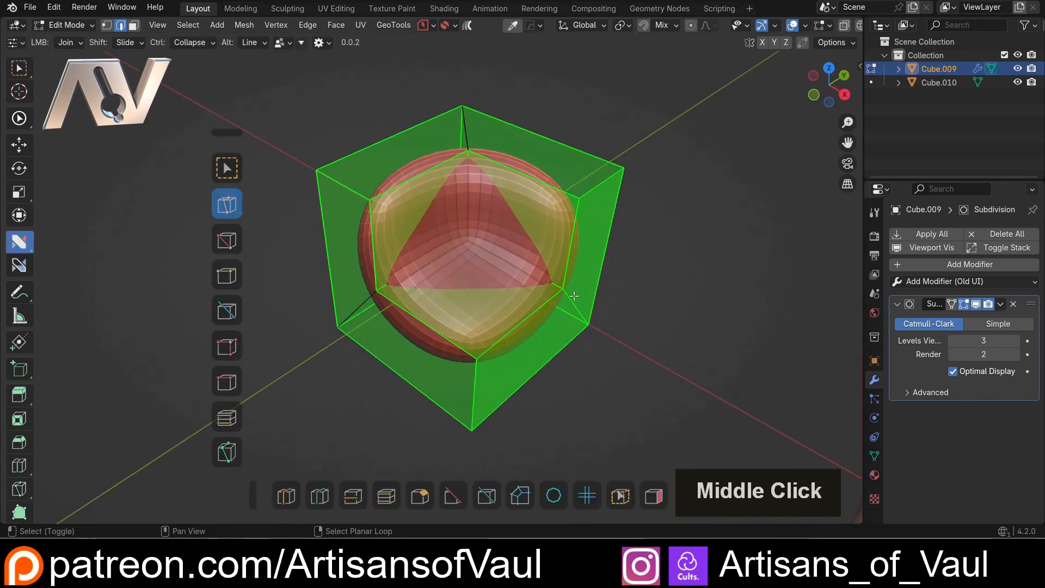
{"action": "left_click", "coordinate": [483, 221]}
{"action": "middle_click_drag", "start_coordinate": [578, 197], "coordinate": [498, 179]}
{"action": "middle_click_drag", "start_coordinate": [621, 241], "coordinate": [547, 232]}
Return to Object Mode and place a duplicate of the subdivided cube about -3.96 units along the X axis
{"action": "scroll", "coordinate": [476, 196], "scroll_direction": "up", "scroll_amount": 1}
{"action": "key", "text": "Tab"}
{"action": "left_click", "coordinate": [476, 129]}
{"action": "scroll", "coordinate": [469, 162], "scroll_direction": "down", "scroll_amount": 3}
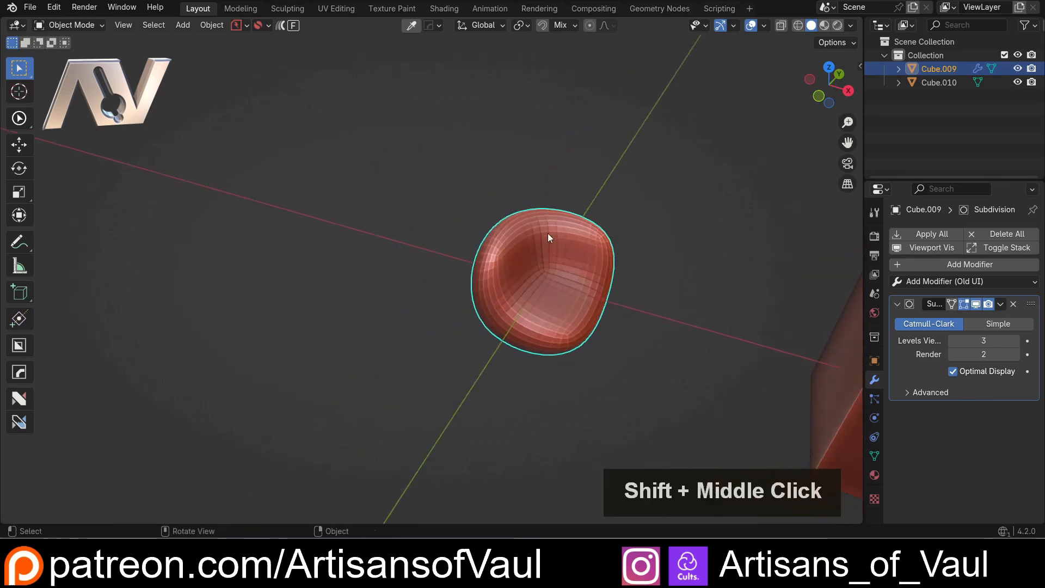
{"action": "key", "text": "shift+d"}
{"action": "key", "text": "y"}
{"action": "key", "text": "x"}
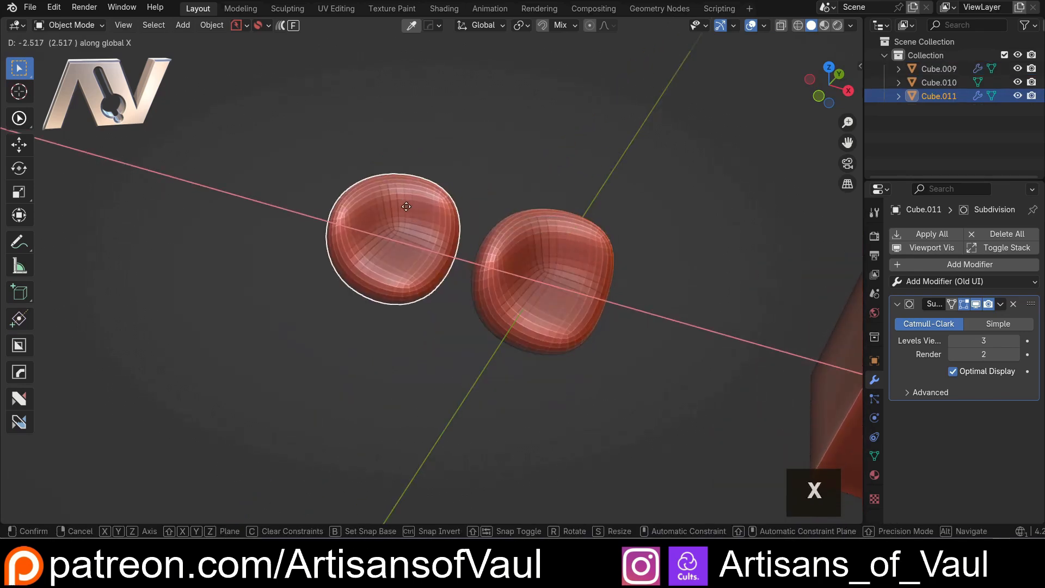
{"action": "left_click", "coordinate": [423, 254]}
{"action": "scroll", "coordinate": [485, 273], "scroll_direction": "up", "scroll_amount": 1}
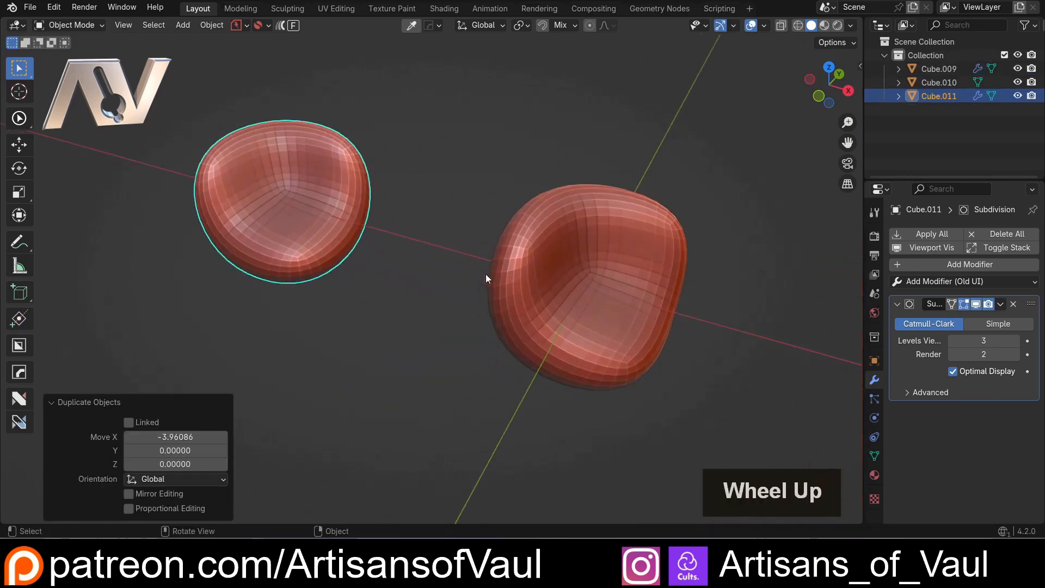
Select the original subdivided cube and enter edge editing on it
{"action": "mouse_move", "coordinate": [485, 273]}
{"action": "middle_mouse_down"}
{"action": "mouse_move", "coordinate": [525, 275]}
{"action": "mouse_move", "coordinate": [480, 292]}
{"action": "middle_mouse_up"}
{"action": "left_click", "coordinate": [539, 282]}
{"action": "scroll", "coordinate": [480, 292], "scroll_direction": "up", "scroll_amount": 1}
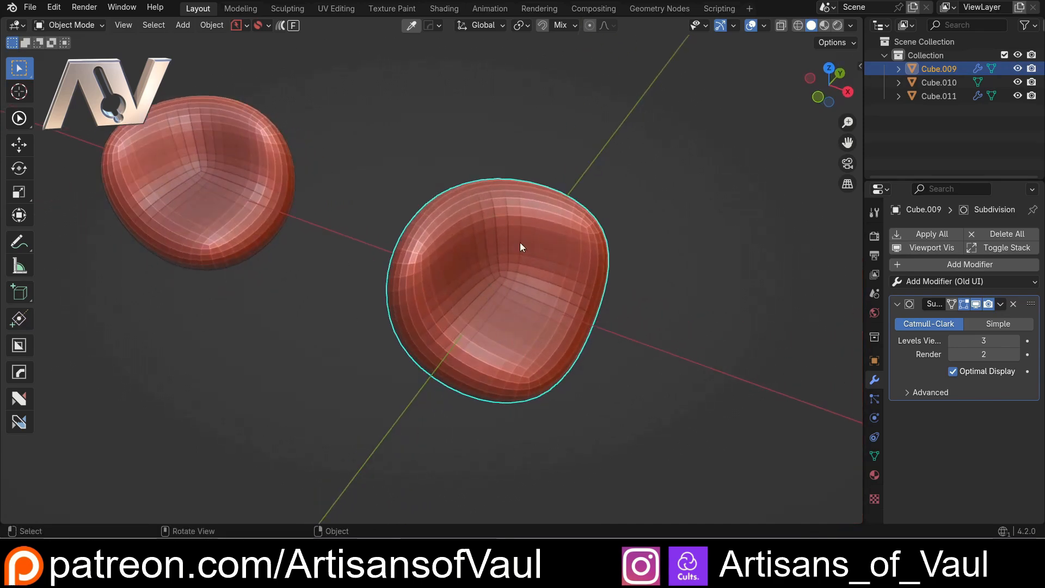
{"action": "key", "text": "Tab"}
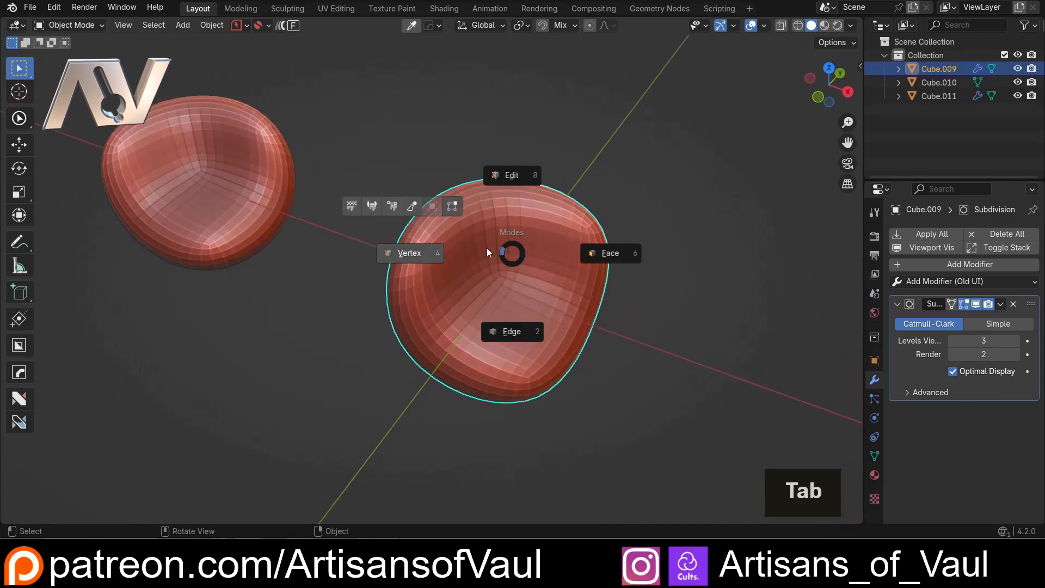
{"action": "left_click", "coordinate": [511, 332]}
{"action": "middle_click_drag", "start_coordinate": [512, 333], "coordinate": [455, 247]}
{"action": "scroll", "coordinate": [467, 255], "scroll_direction": "up", "scroll_amount": 1}
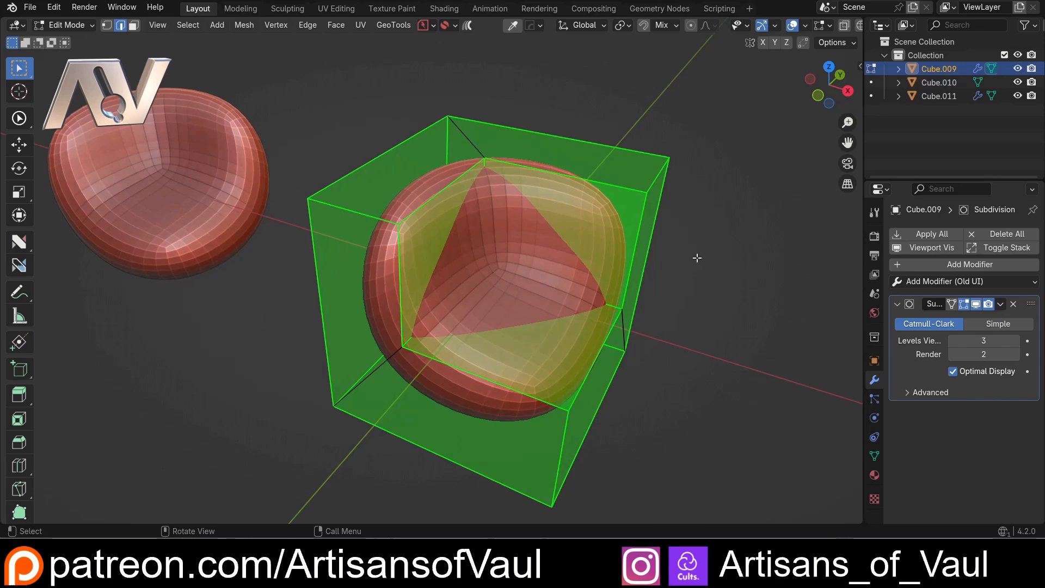
Bevel the original cube's selected edges about 0.110 wide with 2 segments and a shape of 1.000
{"action": "key", "text": "ctrl"}
{"action": "key", "text": "ctrl+b"}
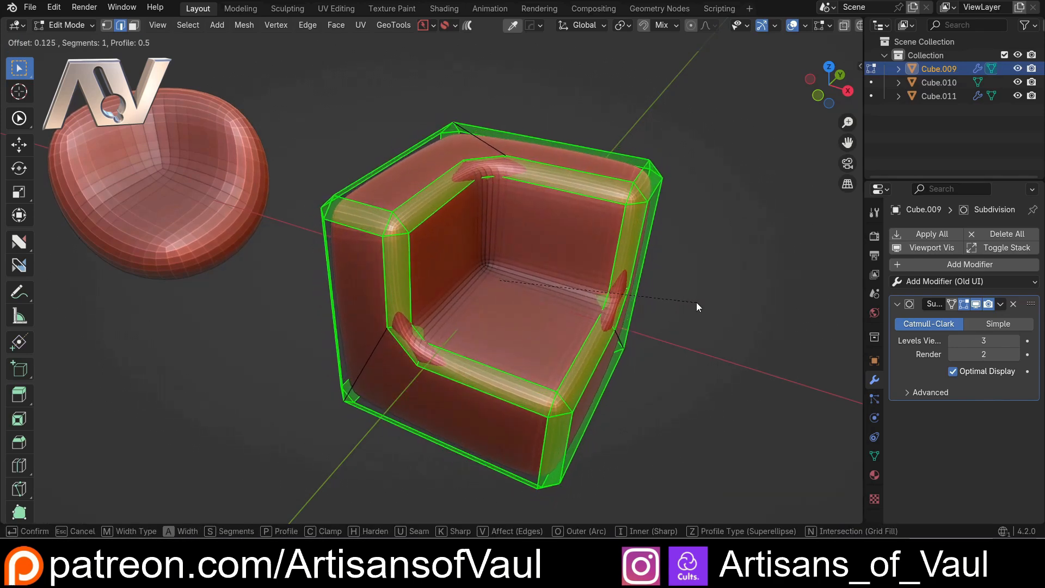
{"action": "scroll", "coordinate": [697, 302], "scroll_direction": "up", "scroll_amount": 1}
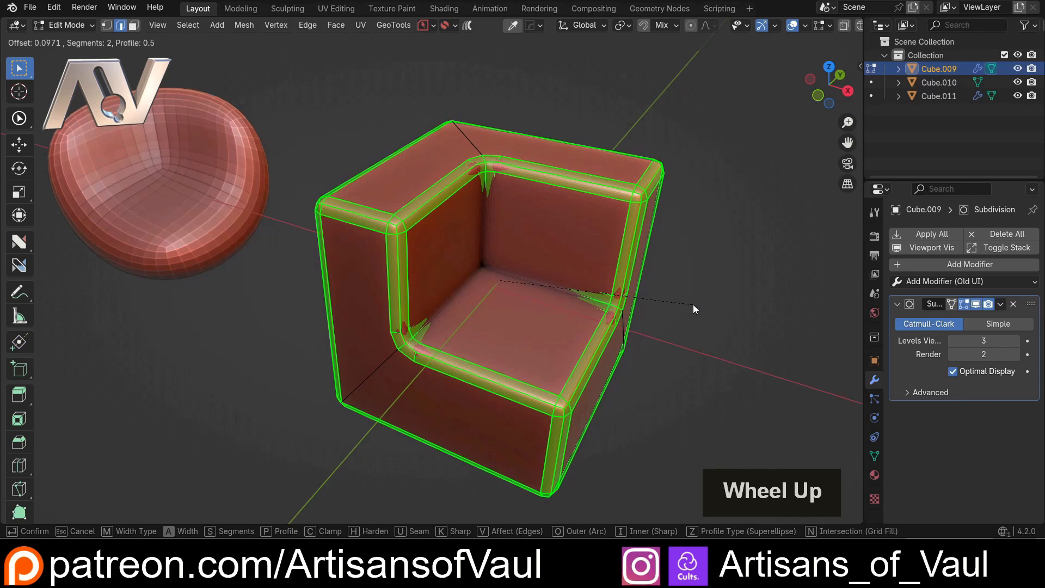
{"action": "left_click", "coordinate": [632, 302]}
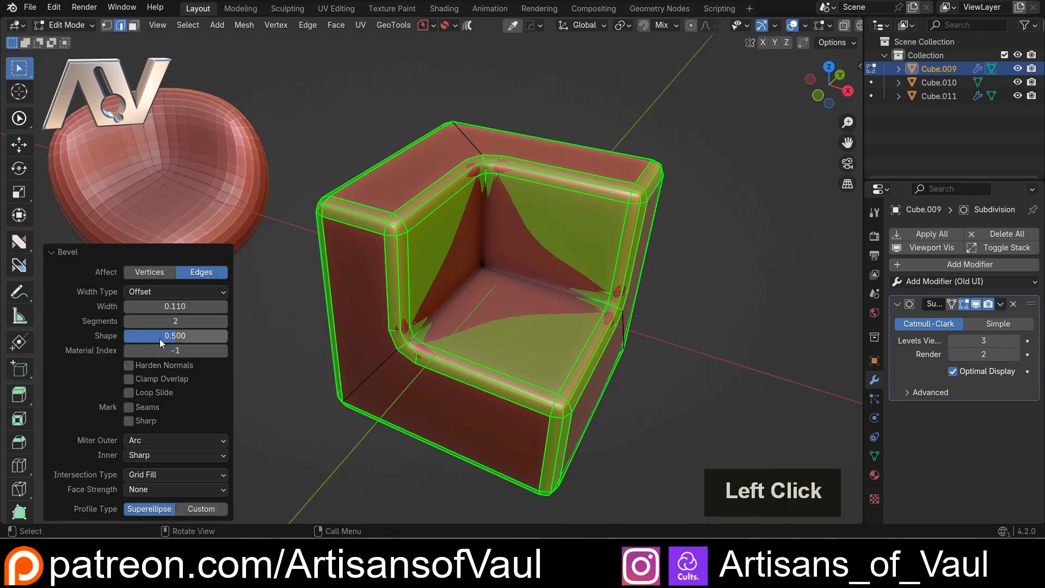
{"action": "left_click", "coordinate": [180, 337]}
{"action": "type", "text": "1"}
{"action": "key", "text": "Return"}
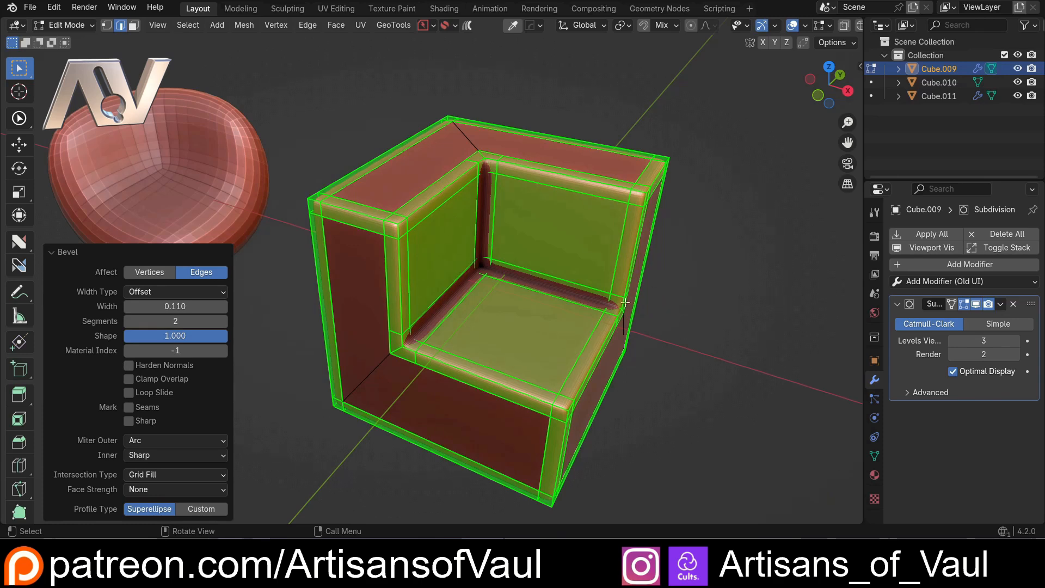
{"action": "middle_click_drag", "start_coordinate": [573, 281], "coordinate": [538, 189]}
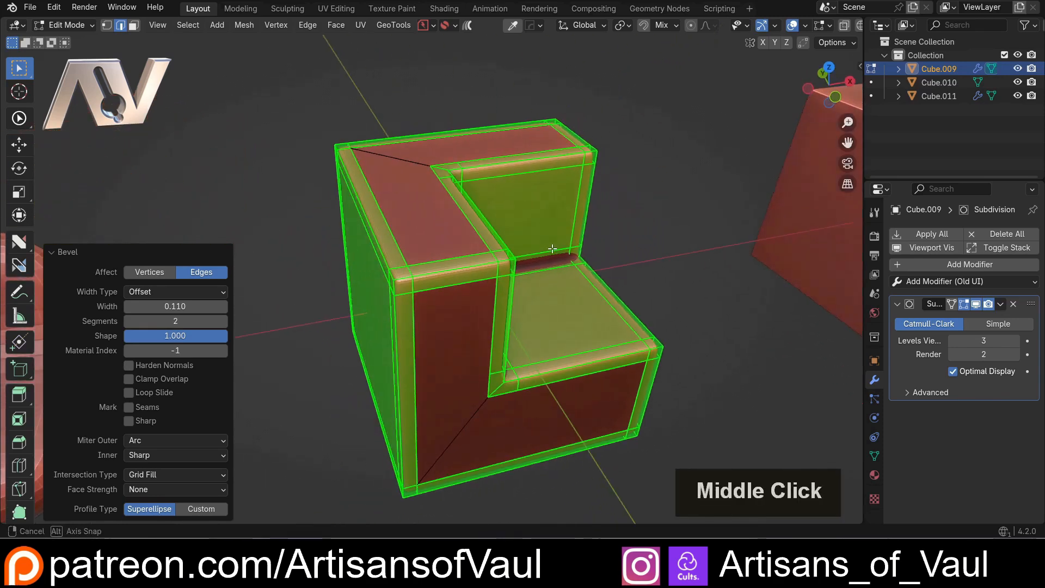
Return to Object Mode and select the unsubdivided notched cube
{"action": "key", "text": "Tab"}
{"action": "scroll", "coordinate": [606, 247], "scroll_direction": "down", "scroll_amount": 3}
{"action": "middle_click_drag", "start_coordinate": [607, 247], "coordinate": [428, 225]}
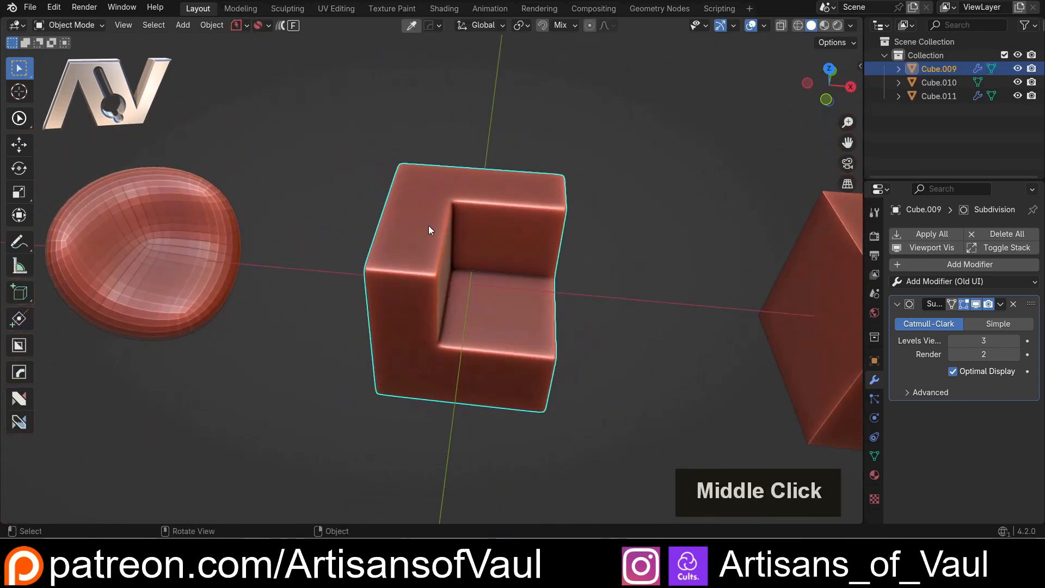
{"action": "left_click", "coordinate": [609, 359]}
{"action": "middle_click_drag", "start_coordinate": [608, 359], "coordinate": [471, 301], "text": "shift"}
{"action": "middle_click_drag", "start_coordinate": [593, 292], "coordinate": [452, 285], "text": "shift"}
{"action": "left_click", "coordinate": [525, 284]}
{"action": "scroll", "coordinate": [452, 285], "scroll_direction": "up", "scroll_amount": 2}
{"action": "scroll", "coordinate": [451, 281], "scroll_direction": "up", "scroll_amount": 2}
{"action": "scroll", "coordinate": [396, 278], "scroll_direction": "up", "scroll_amount": 2, "text": "shift"}
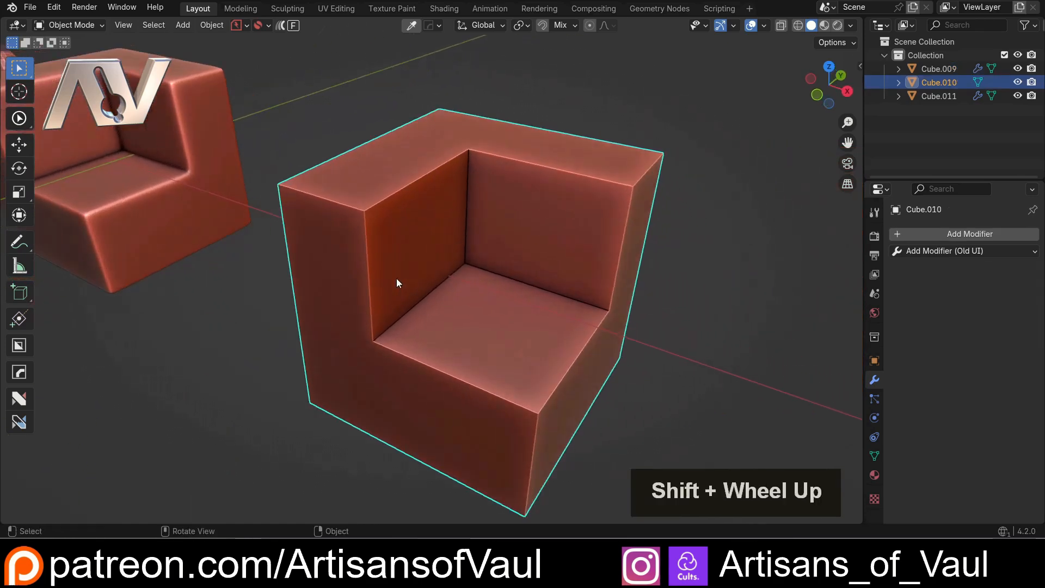
Enter edge editing on the unsubdivided cube and deselect the diagonal edges on its top, front and side faces
{"action": "key", "text": "Tab"}
{"action": "left_click", "coordinate": [425, 354]}
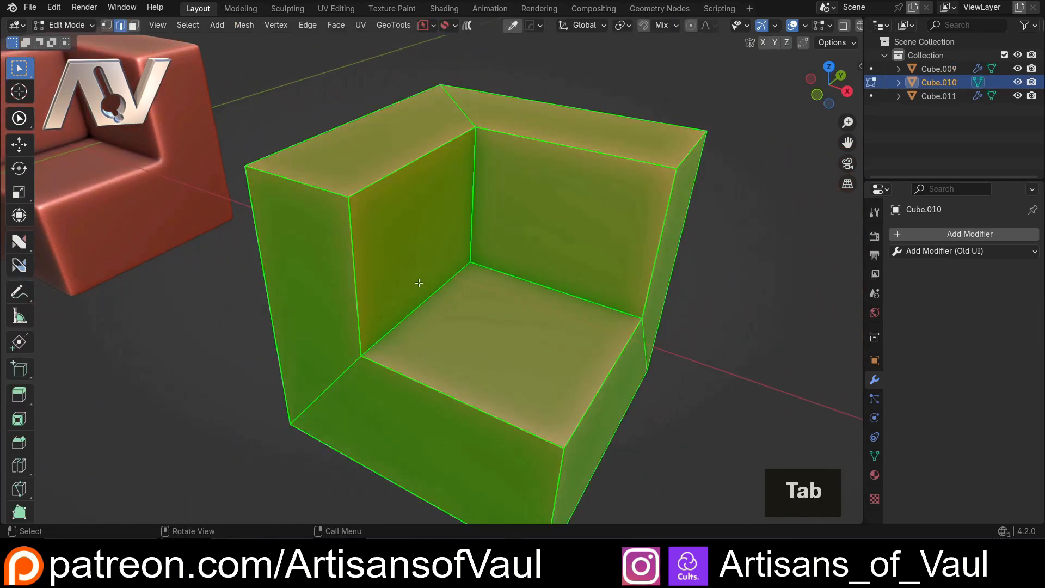
{"action": "left_click", "coordinate": [455, 117], "text": "shift"}
{"action": "left_click", "coordinate": [348, 382], "text": "shift"}
{"action": "left_click", "coordinate": [650, 345], "text": "shift"}
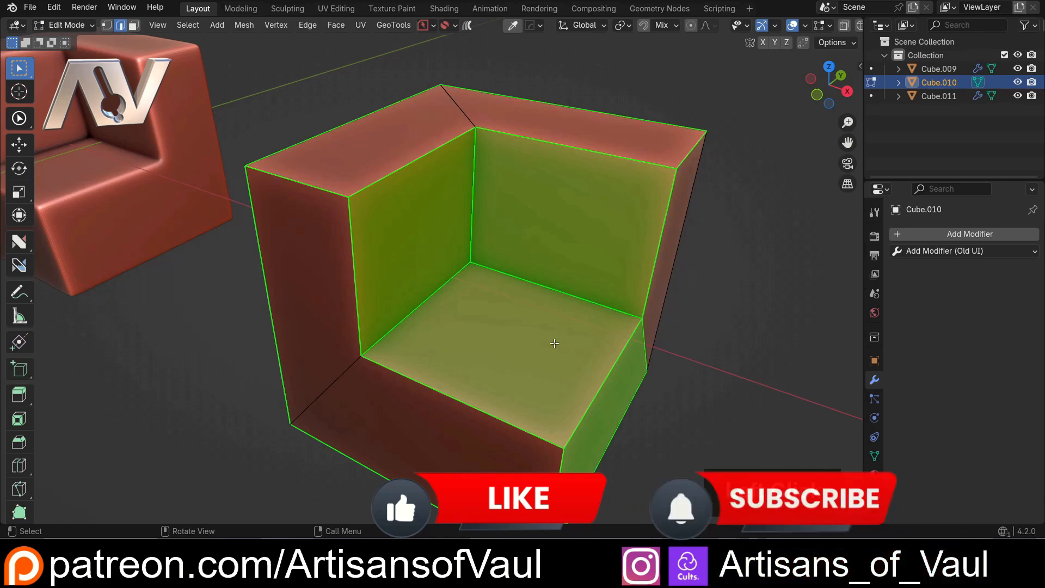
{"action": "left_click", "coordinate": [652, 345], "text": "shift"}
{"action": "scroll", "coordinate": [369, 284], "scroll_direction": "down", "scroll_amount": 3}
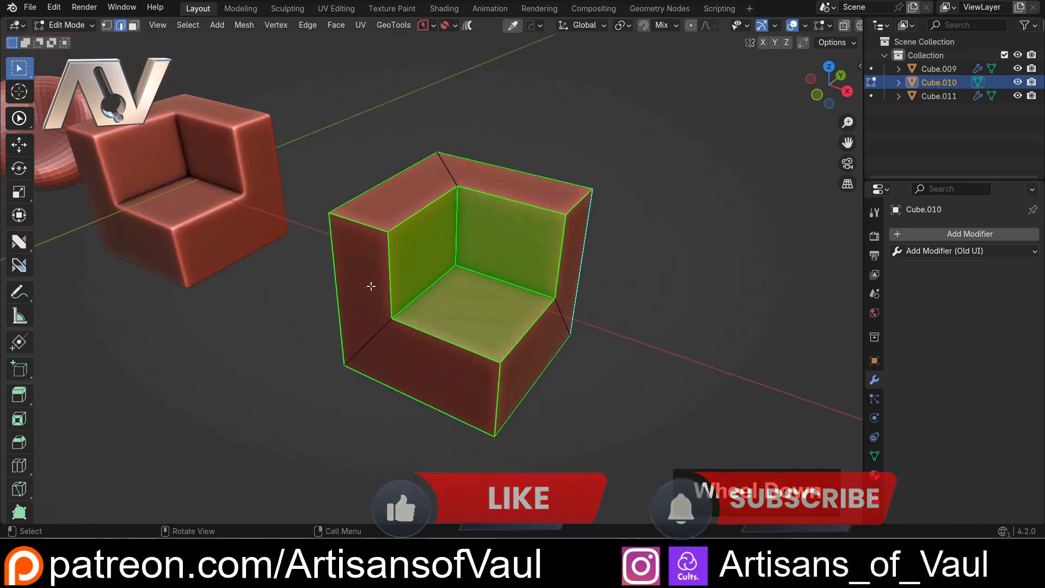
Bevel the unsubdivided cube's selected edges about 0.223 wide
{"action": "middle_click_drag", "start_coordinate": [368, 285], "coordinate": [495, 252]}
{"action": "scroll", "coordinate": [471, 237], "scroll_direction": "up", "scroll_amount": 3}
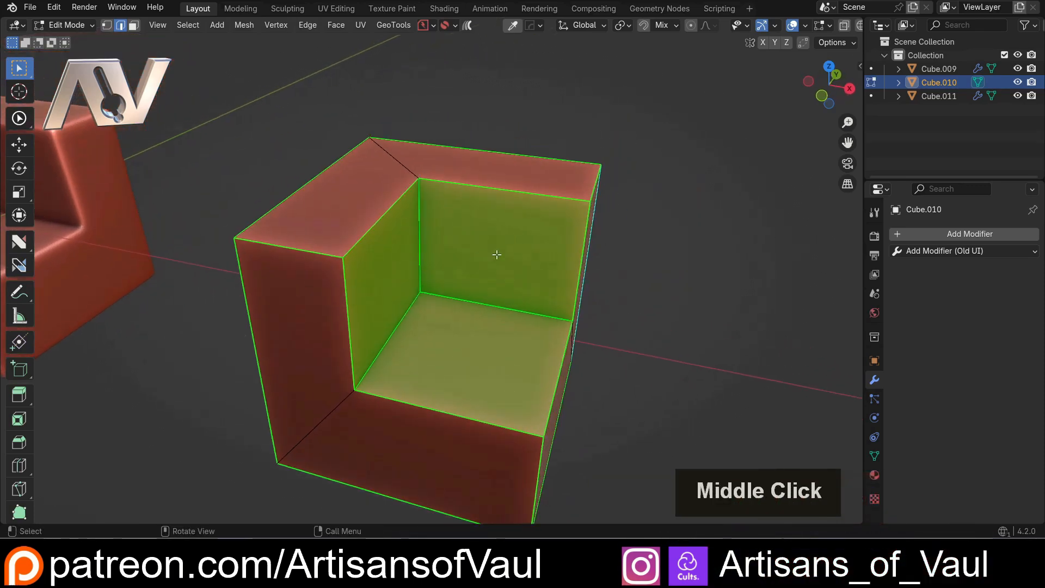
{"action": "key", "text": "ctrl+b"}
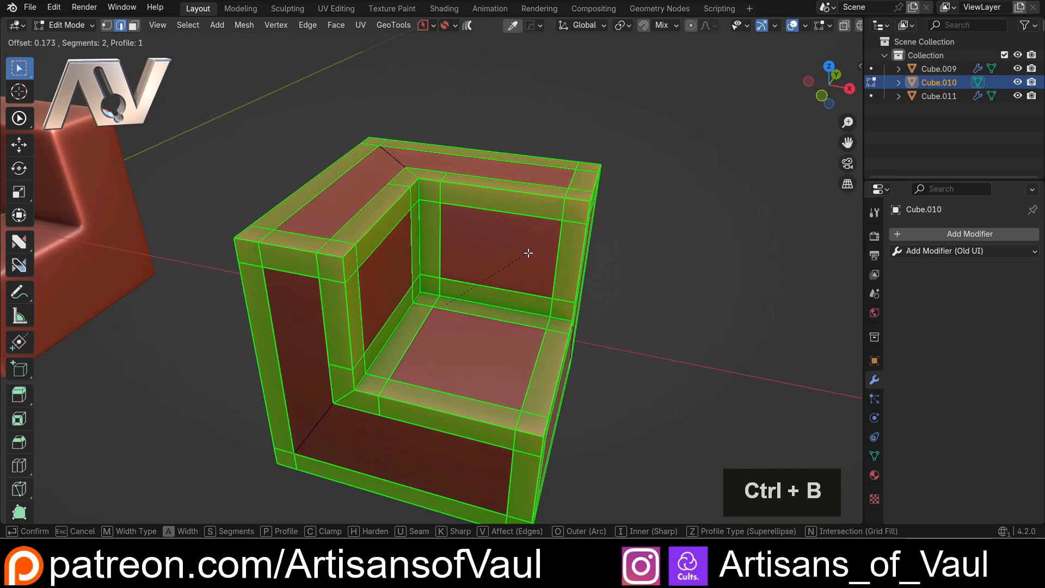
{"action": "left_click", "coordinate": [535, 253]}
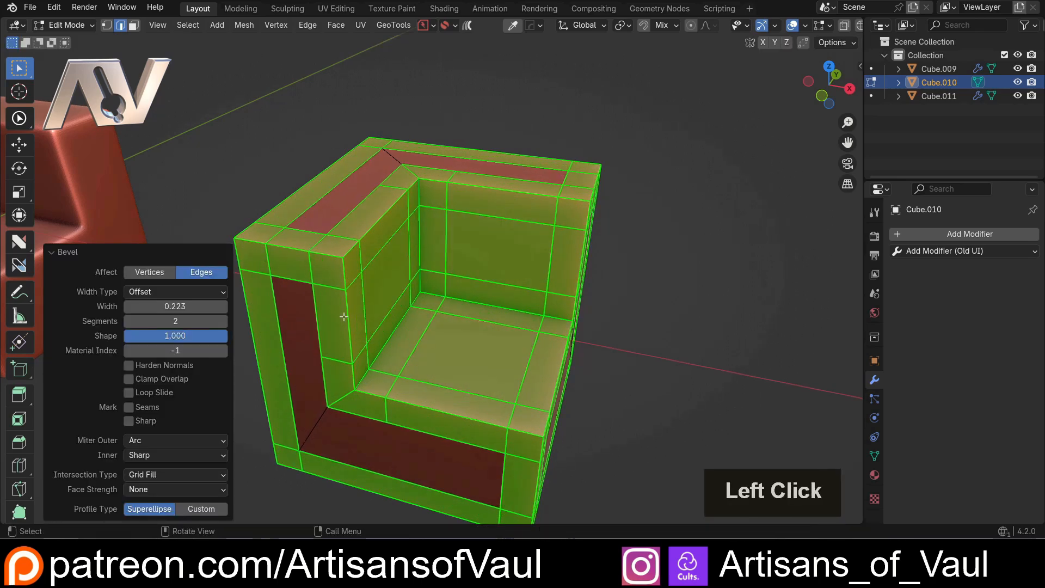
{"action": "middle_click_drag", "start_coordinate": [343, 316], "coordinate": [441, 283], "text": "shift"}
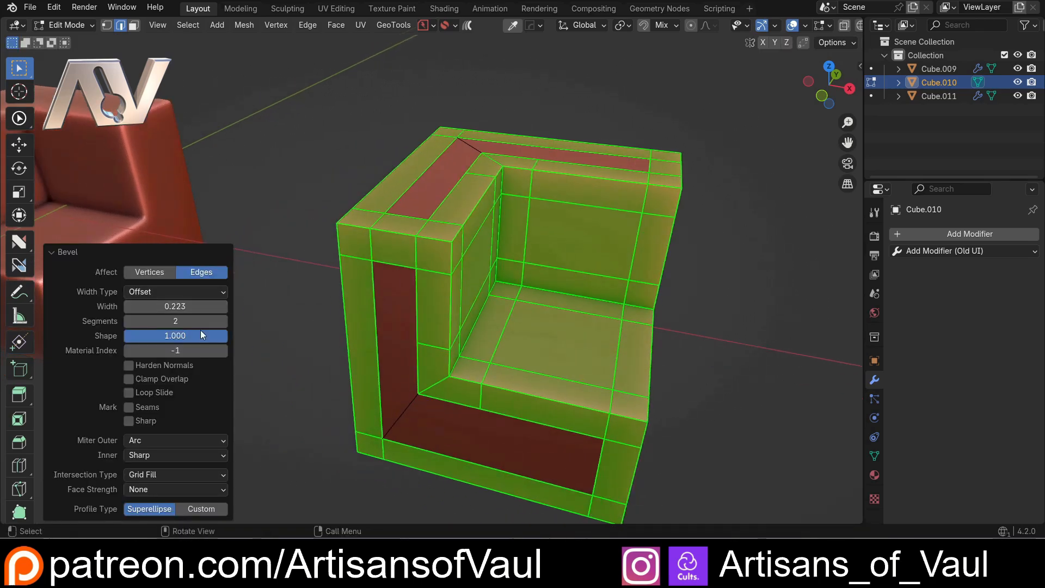
Round the bevel by setting its shape to 0.5 and its segments to 7
{"action": "left_click", "coordinate": [200, 334]}
{"action": "type", "text": "0.5"}
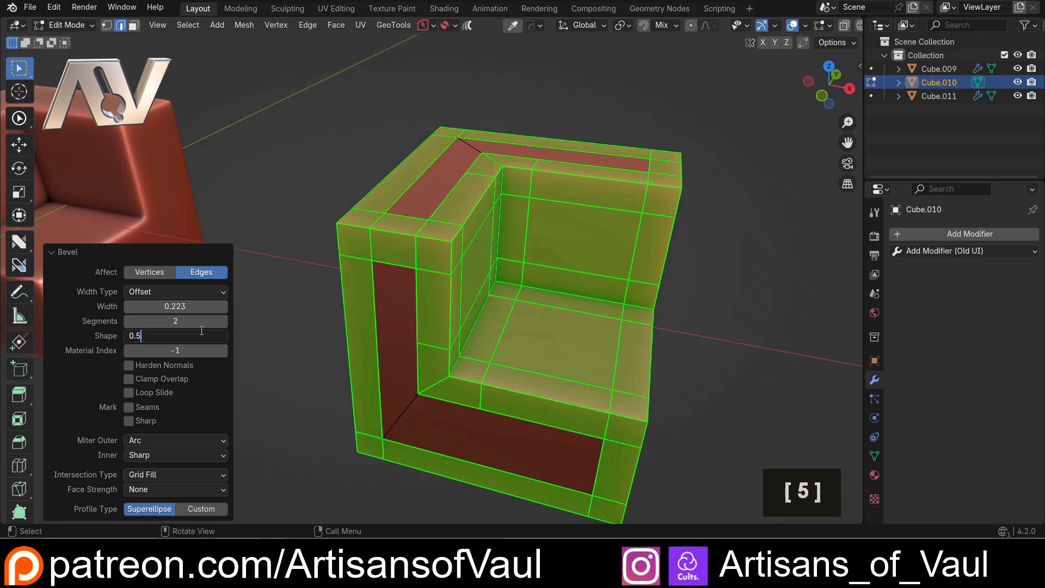
{"action": "key", "text": "Return"}
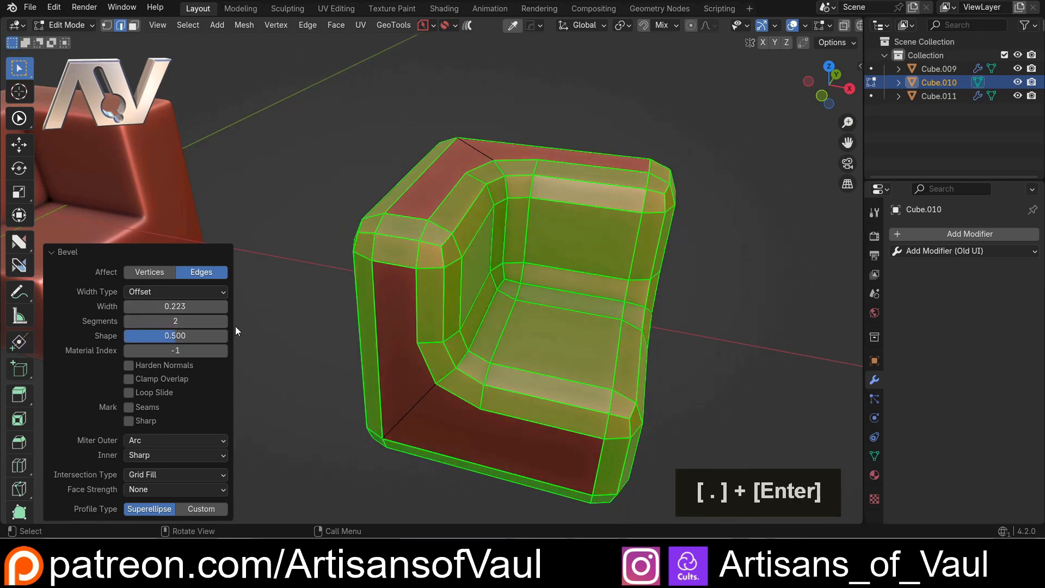
{"action": "double_click", "coordinate": [221, 321]}
{"action": "double_click", "coordinate": [222, 321]}
{"action": "left_click", "coordinate": [222, 321]}
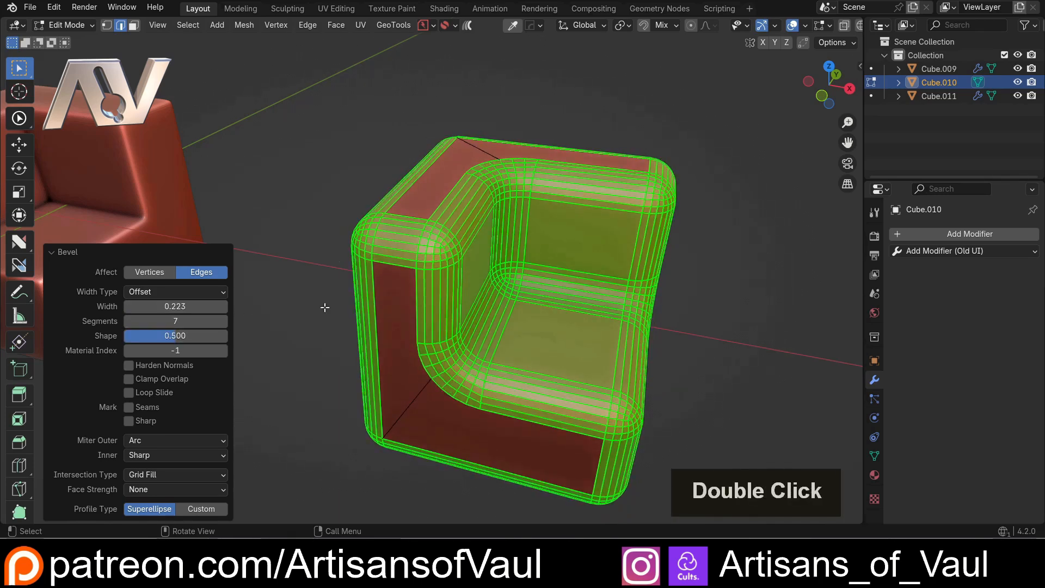
{"action": "middle_click_drag", "start_coordinate": [517, 279], "coordinate": [408, 389]}
Compare the bevel's outer miter as Sharp against Arc, ending on Arc
{"action": "left_click", "coordinate": [191, 439]}
{"action": "left_click", "coordinate": [184, 453]}
{"action": "scroll", "coordinate": [408, 390], "scroll_direction": "up", "scroll_amount": 3}
{"action": "left_click", "coordinate": [174, 439]}
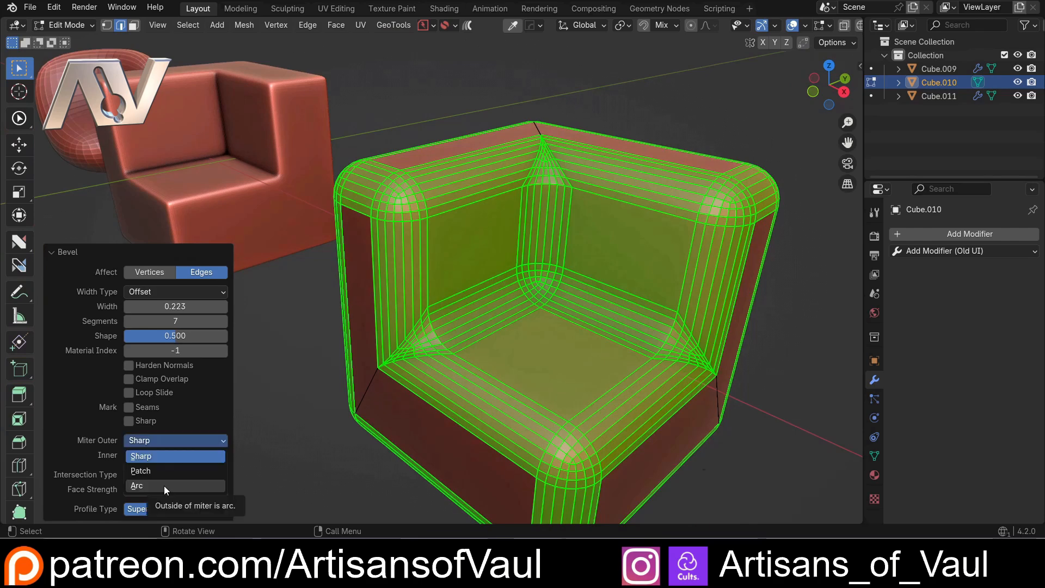
{"action": "left_click", "coordinate": [165, 485]}
Return to Object Mode and apply auto smooth shading at 30° to the rounded cube, comparing it with the subdivided cube
{"action": "scroll", "coordinate": [264, 445], "scroll_direction": "down", "scroll_amount": 3}
{"action": "middle_click_drag", "start_coordinate": [357, 333], "coordinate": [390, 285]}
{"action": "key", "text": "Tab"}
{"action": "right_click", "coordinate": [467, 246]}
{"action": "left_click", "coordinate": [466, 243]}
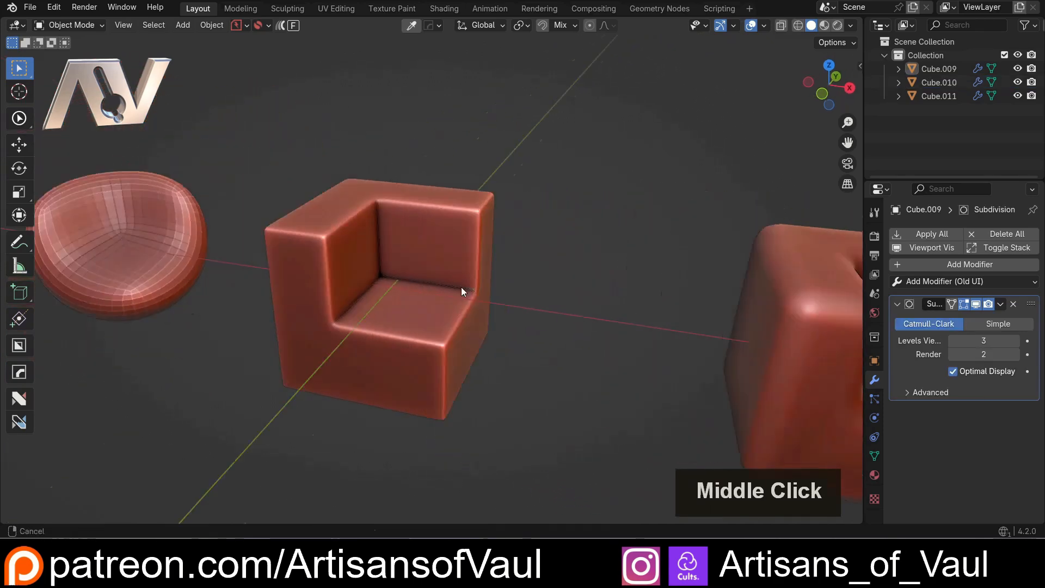
{"action": "middle_click_drag", "start_coordinate": [461, 291], "coordinate": [582, 293]}
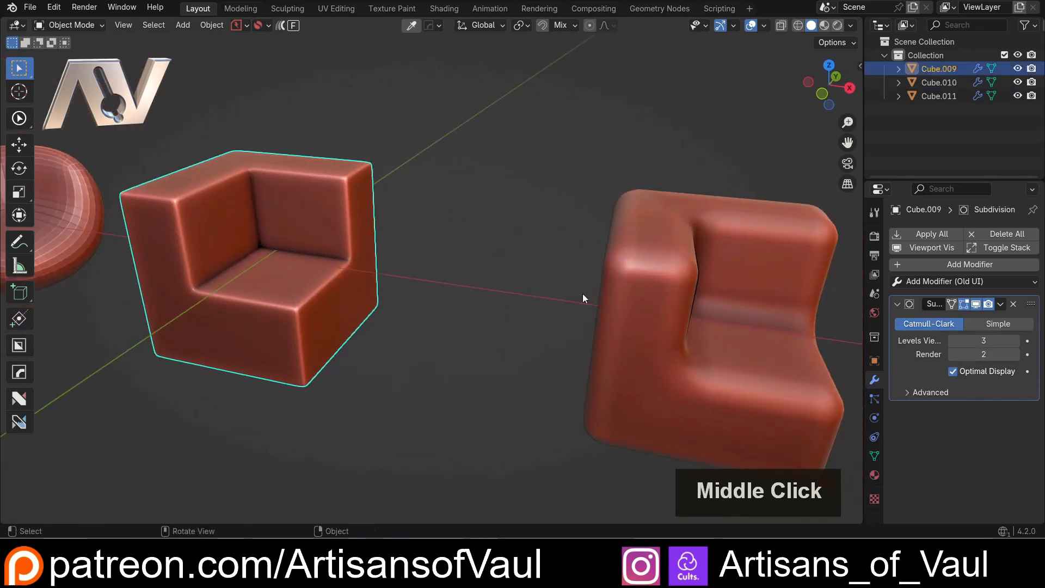
{"action": "left_click", "coordinate": [618, 318]}
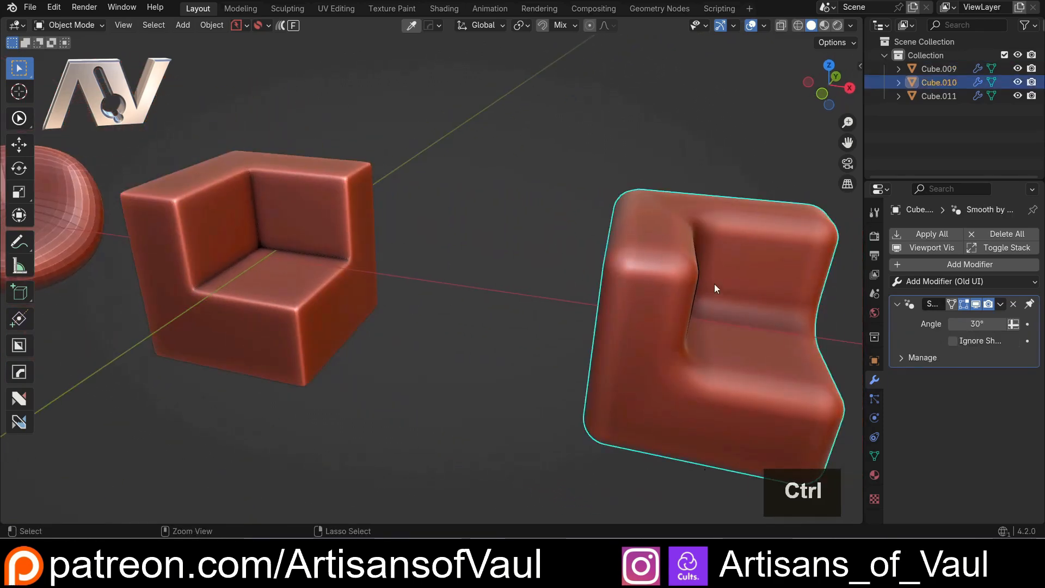
Undo the smooth shading and the bevel on the unsubdivided cube
{"action": "key", "text": "ctrl+z"}
{"action": "key", "text": "ctrl+z"}
{"action": "key", "text": "ctrl+z"}
{"action": "key", "text": "ctrl+z"}
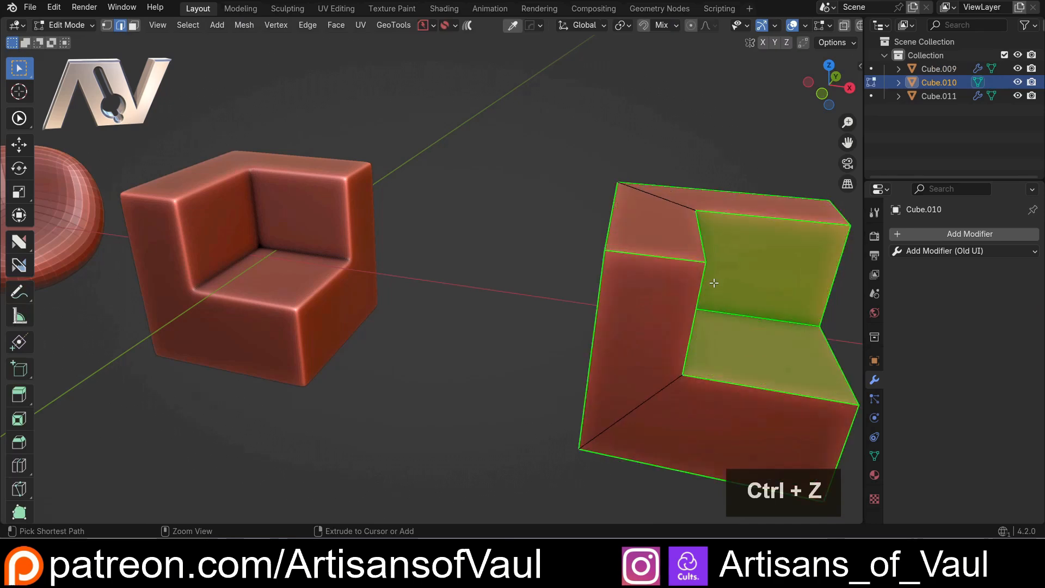
Leave the unsubdivided cube and enter edge editing on the subdivided duplicate at the negative X end
{"action": "middle_click_drag", "start_coordinate": [266, 251], "coordinate": [665, 306], "text": "shift"}
{"action": "left_click", "coordinate": [398, 269]}
{"action": "middle_click_drag", "start_coordinate": [399, 268], "coordinate": [473, 296], "text": "shift"}
{"action": "scroll", "coordinate": [464, 298], "scroll_direction": "up", "scroll_amount": 2}
{"action": "key", "text": "Tab"}
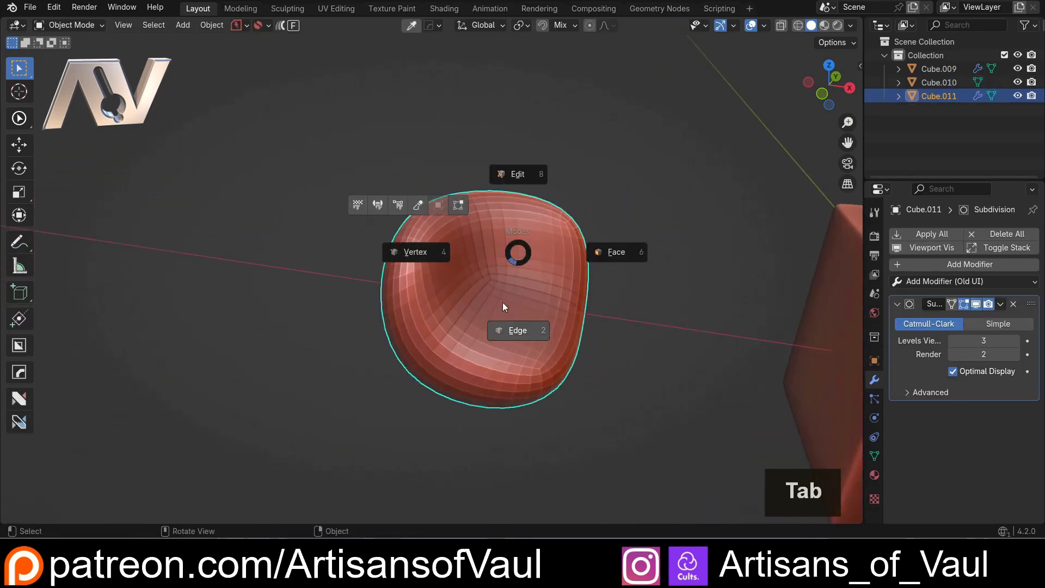
{"action": "left_click", "coordinate": [517, 331]}
{"action": "middle_click_drag", "start_coordinate": [517, 303], "coordinate": [463, 320], "text": "shift"}
Offset the duplicate's selected edges by about 0.160 using nSolve's Offset action
{"action": "key", "text": "q"}
{"action": "left_click", "coordinate": [454, 305]}
{"action": "middle_click_drag", "start_coordinate": [336, 316], "coordinate": [358, 284], "text": "shift"}
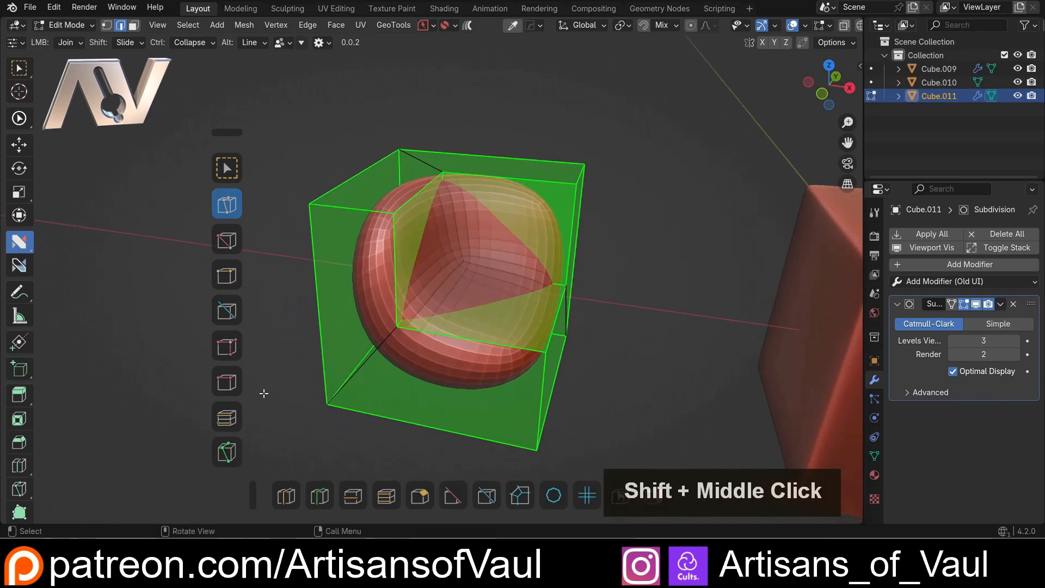
{"action": "left_click", "coordinate": [232, 420]}
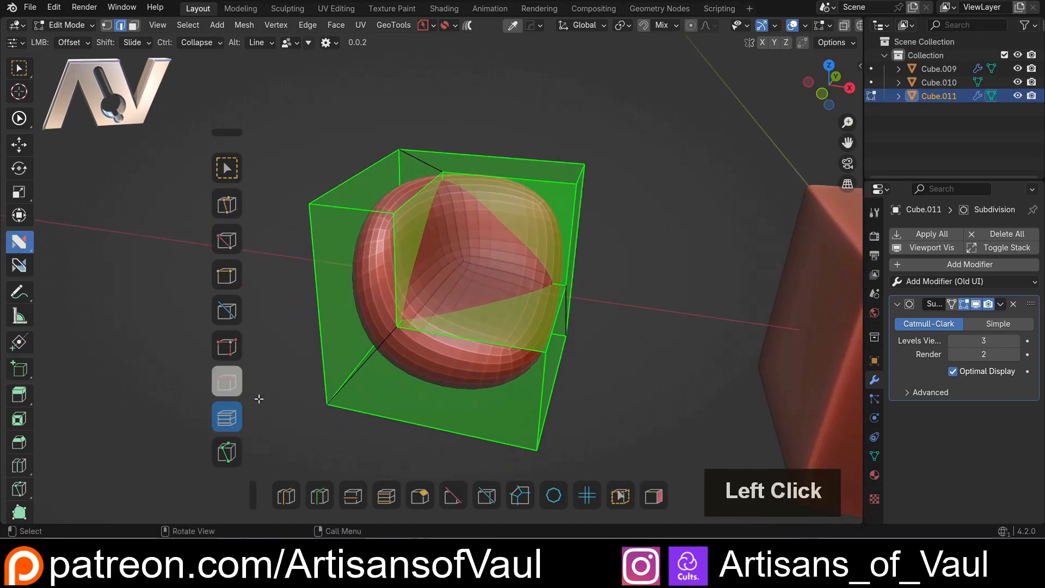
{"action": "left_click", "coordinate": [551, 162]}
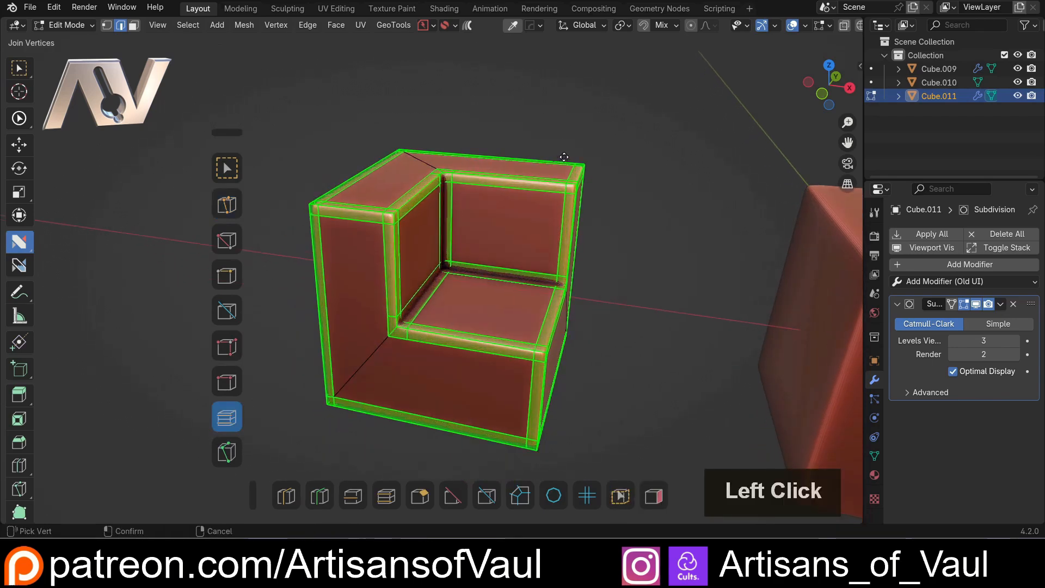
{"action": "left_click", "coordinate": [572, 154]}
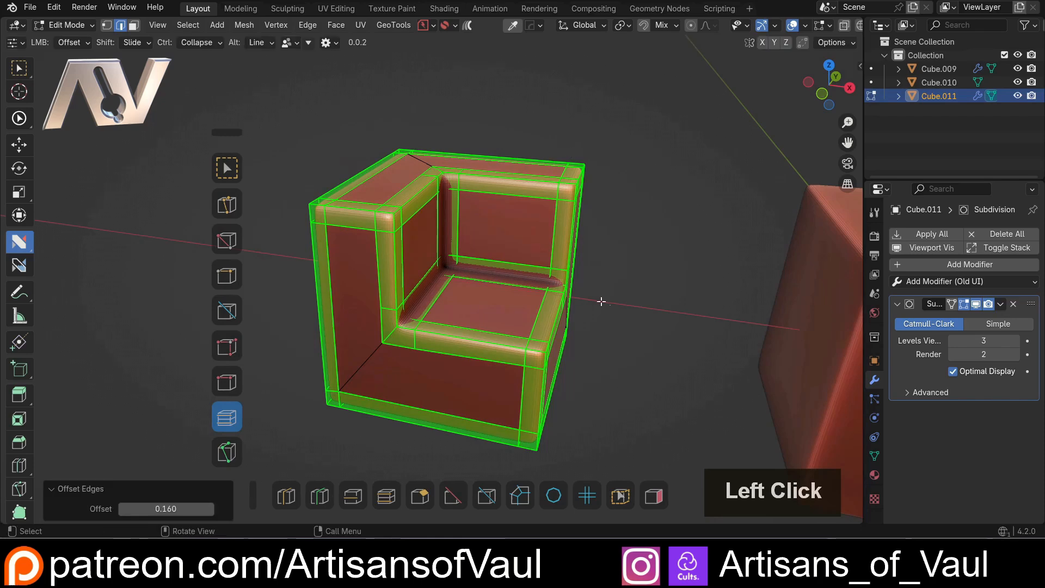
Leave the subdivided duplicate and enter edge editing on the unsubdivided cube at the positive X end
{"action": "scroll", "coordinate": [601, 285], "scroll_direction": "down", "scroll_amount": 2}
{"action": "key", "text": "Tab"}
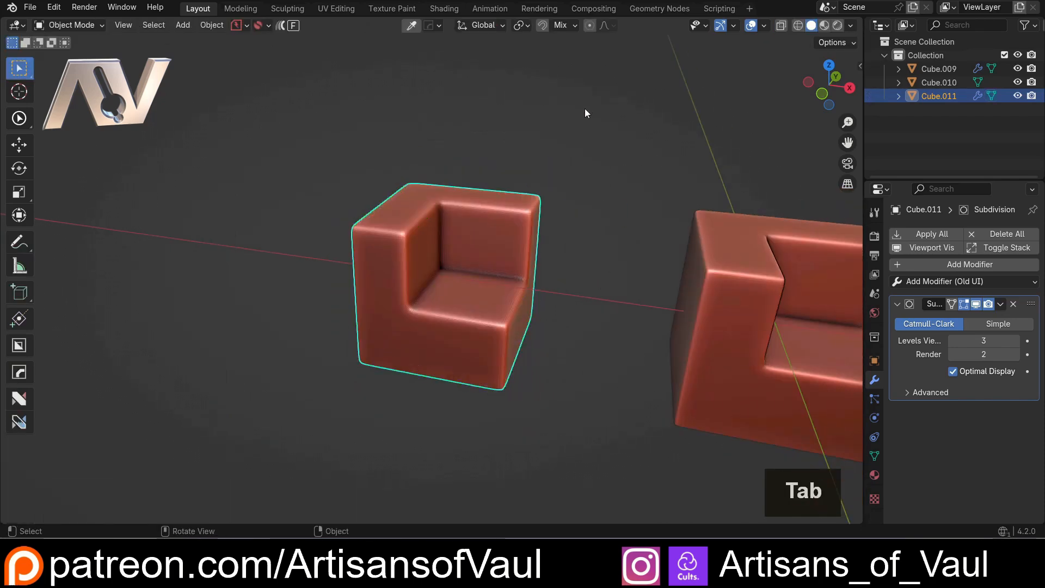
{"action": "scroll", "coordinate": [670, 254], "scroll_direction": "down", "scroll_amount": 4}
{"action": "middle_click_drag", "start_coordinate": [703, 263], "coordinate": [521, 245], "text": "shift"}
{"action": "left_click", "coordinate": [522, 244]}
{"action": "scroll", "coordinate": [492, 248], "scroll_direction": "up", "scroll_amount": 4}
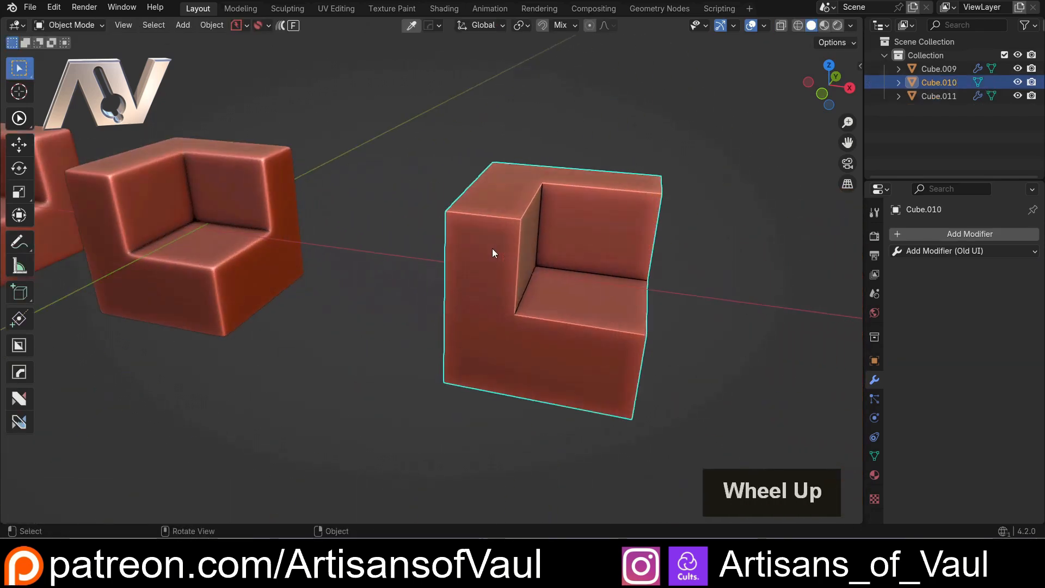
{"action": "key", "text": "Tab"}
{"action": "middle_click_drag", "start_coordinate": [532, 281], "coordinate": [449, 289], "text": "shift"}
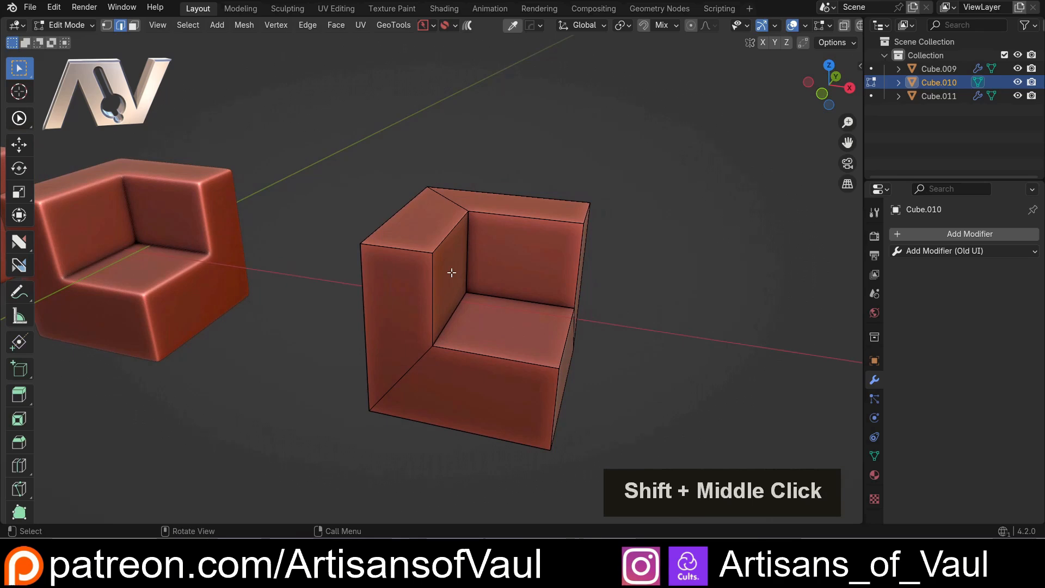
Bevel all of the cube's edges except the diagonal connecting ones with a width of 0.200 and 7 segments
{"action": "key", "text": "a"}
{"action": "left_click", "coordinate": [448, 203], "text": "shift"}
{"action": "left_click", "coordinate": [412, 362], "text": "shift"}
{"action": "middle_click_drag", "start_coordinate": [613, 355], "coordinate": [529, 284]}
{"action": "key", "text": "ctrl+b"}
{"action": "left_click", "coordinate": [616, 298]}
Compare the beveled cube with the two subdivided cubes beside it
{"action": "scroll", "coordinate": [616, 298], "scroll_direction": "down", "scroll_amount": 3}
{"action": "scroll", "coordinate": [472, 256], "scroll_direction": "up", "scroll_amount": 3}
{"action": "middle_click_drag", "start_coordinate": [245, 234], "coordinate": [457, 270], "text": "shift"}
{"action": "scroll", "coordinate": [462, 270], "scroll_direction": "down", "scroll_amount": 3}
{"action": "scroll", "coordinate": [466, 268], "scroll_direction": "up", "scroll_amount": 3}
{"action": "scroll", "coordinate": [466, 246], "scroll_direction": "down", "scroll_amount": 3}
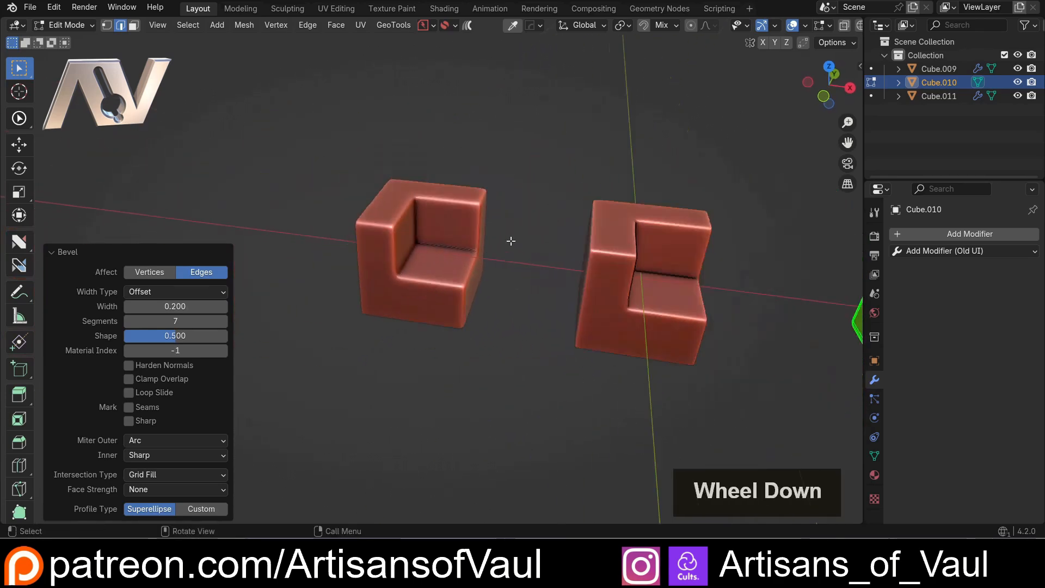
{"action": "middle_click_drag", "start_coordinate": [511, 238], "coordinate": [475, 265], "text": "shift"}
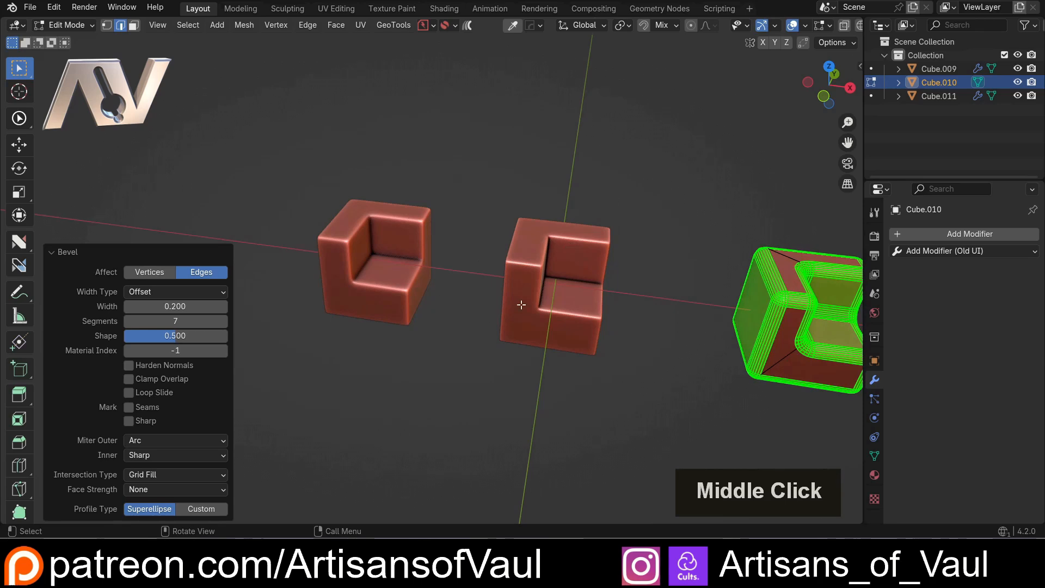
Undo the bevel on the unsubdivided cube, restoring its sharp-edged mesh with the edges selected
{"action": "key", "text": "ctrl+z"}
{"action": "key", "text": "ctrl+z"}
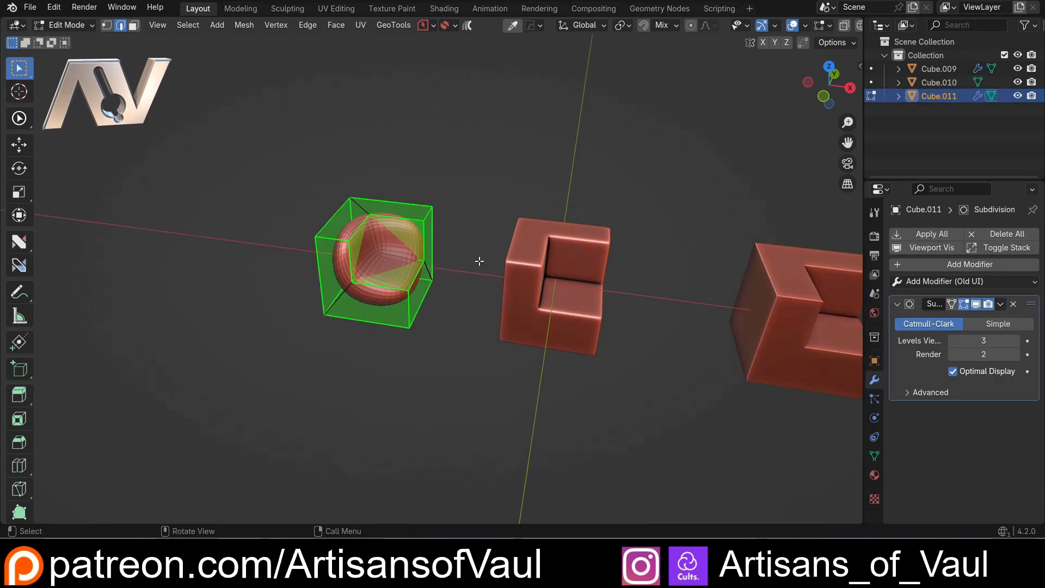
{"action": "middle_click_drag", "start_coordinate": [481, 186], "coordinate": [483, 306], "text": "shift"}
{"action": "key", "text": "ctrl+z"}
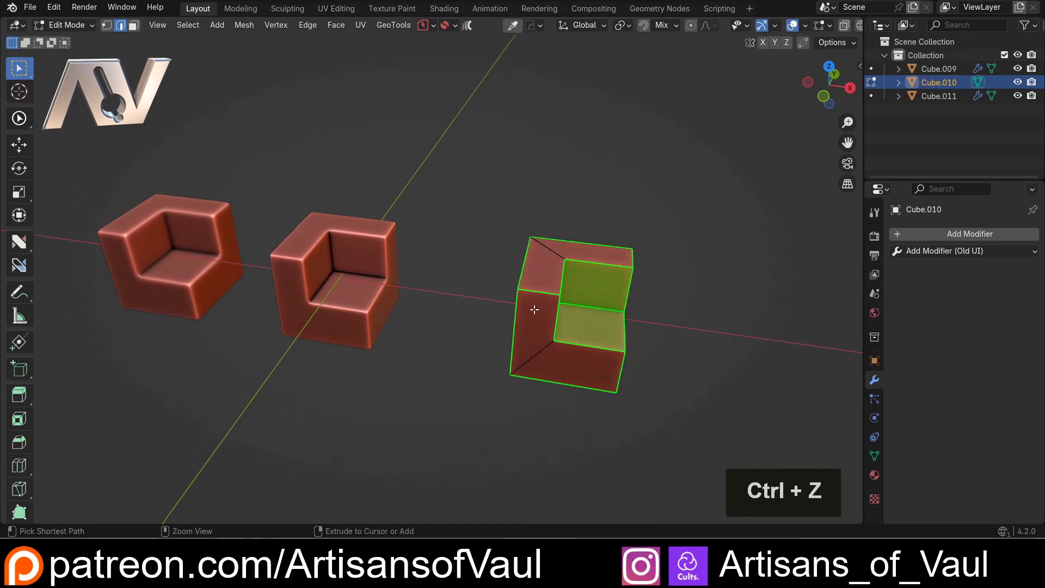
Select the edges bounding the L-shaped top surface of the unsubdivided cube
{"action": "scroll", "coordinate": [371, 267], "scroll_direction": "up", "scroll_amount": 4}
{"action": "left_click", "coordinate": [378, 270], "text": "shift"}
{"action": "left_click", "coordinate": [456, 251], "text": "shift"}
{"action": "left_click", "coordinate": [584, 221], "text": "shift"}
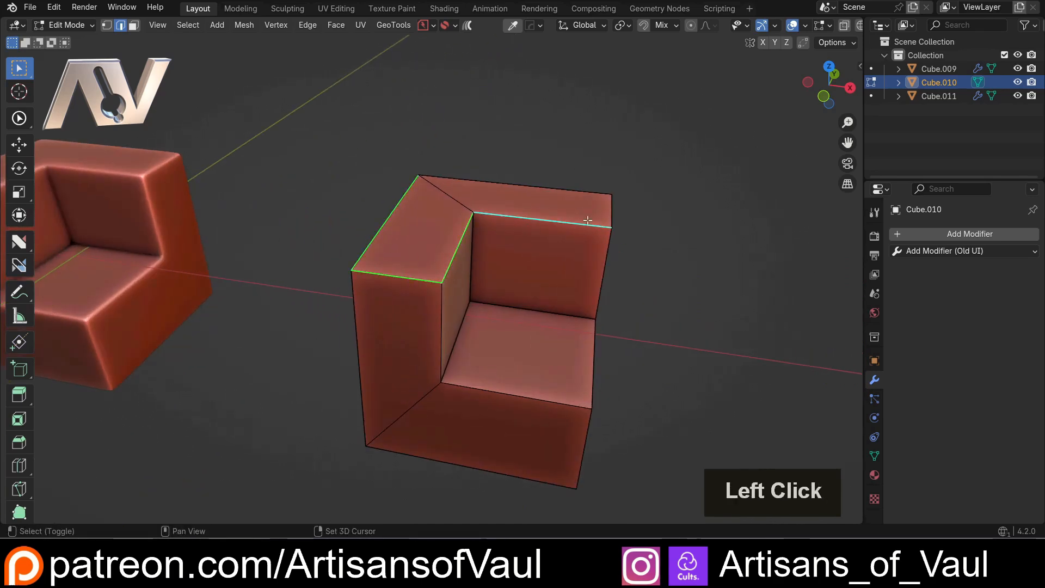
{"action": "left_click", "coordinate": [578, 193], "text": "shift"}
{"action": "middle_click_drag", "start_coordinate": [578, 193], "coordinate": [532, 263]}
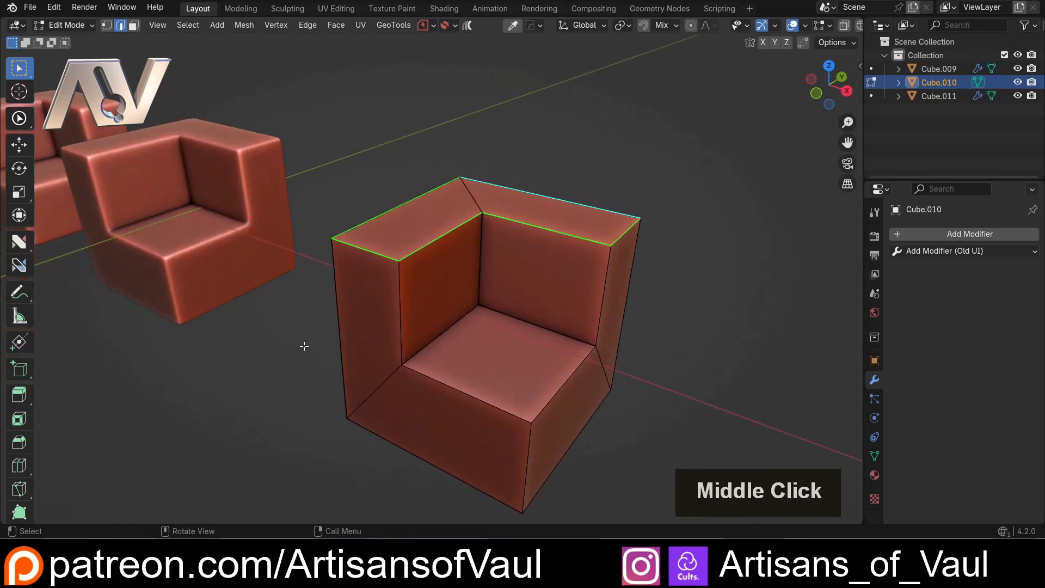
Activate the nSolve tool and make Offset its current action
{"action": "key", "text": "alt+4"}
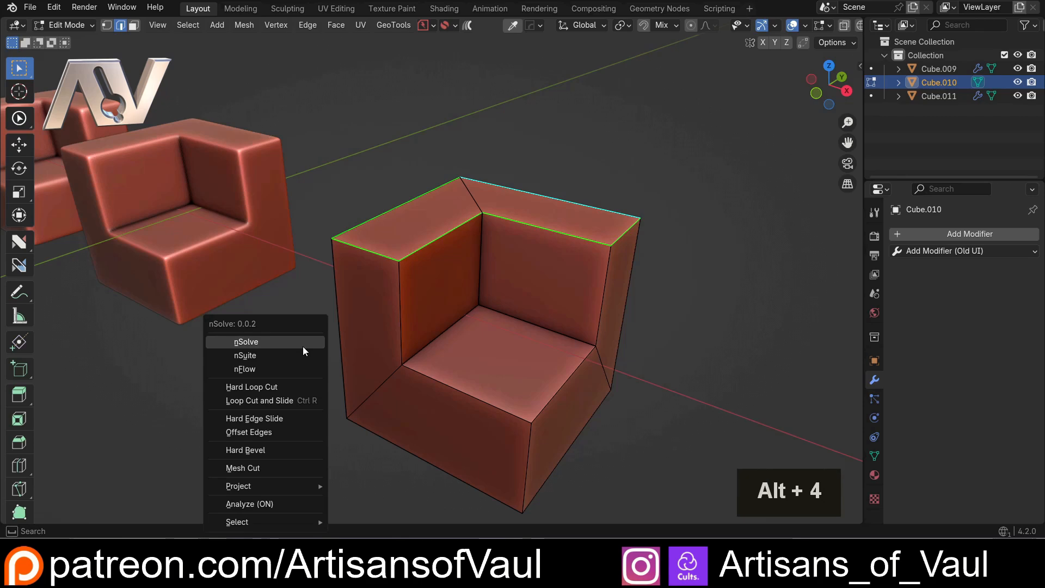
{"action": "left_click", "coordinate": [303, 346]}
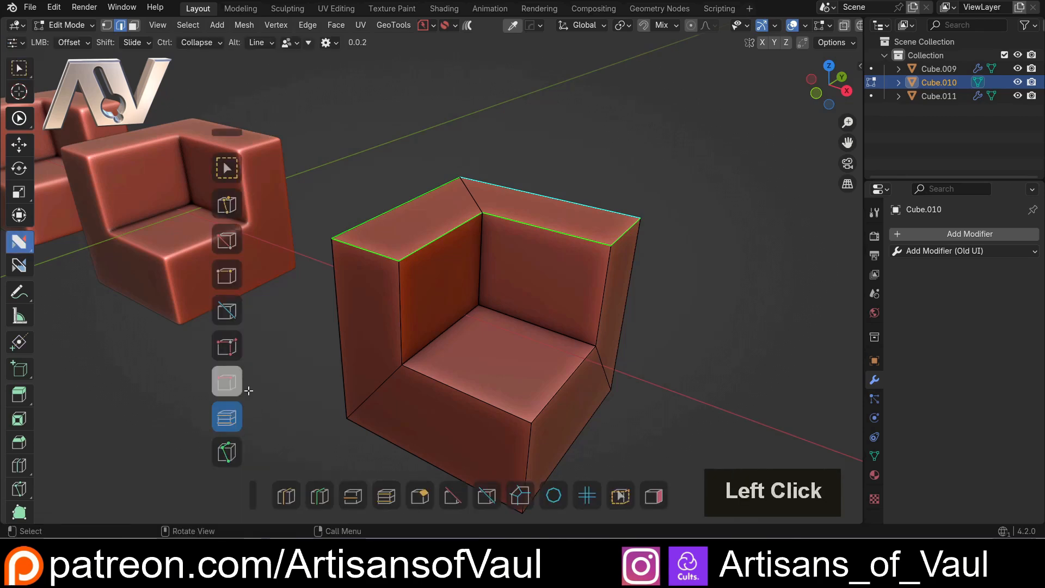
{"action": "left_click", "coordinate": [234, 412]}
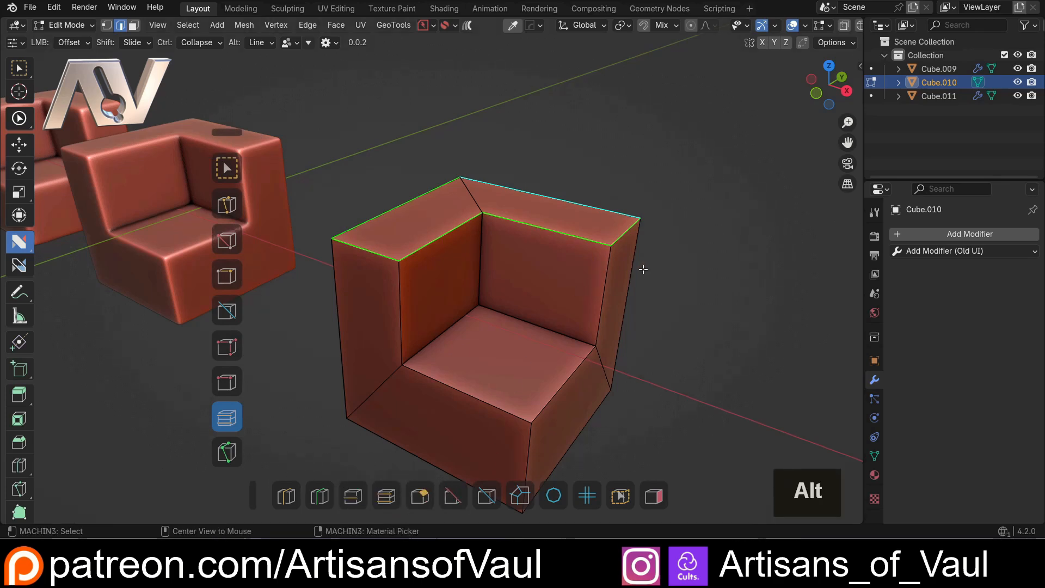
{"action": "key", "text": "alt+4"}
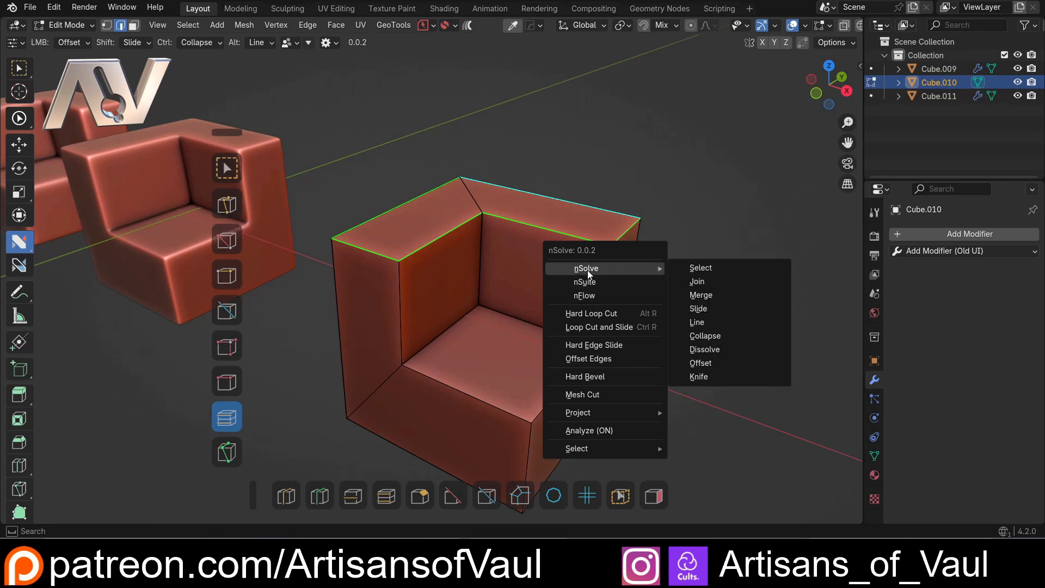
{"action": "key", "text": "Escape"}
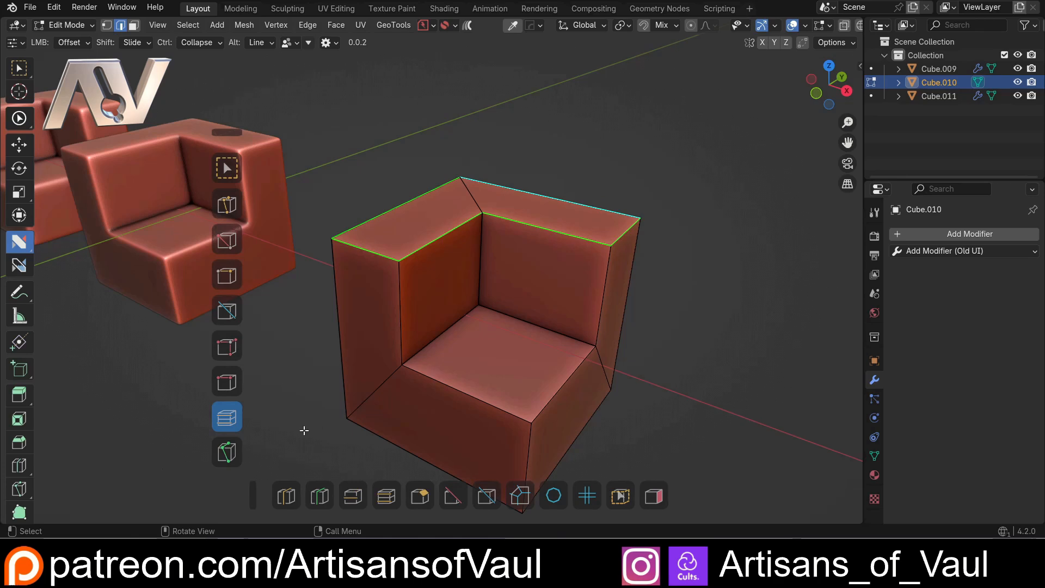
{"action": "scroll", "coordinate": [354, 407], "scroll_direction": "up", "scroll_amount": 2}
{"action": "left_click", "coordinate": [228, 416]}
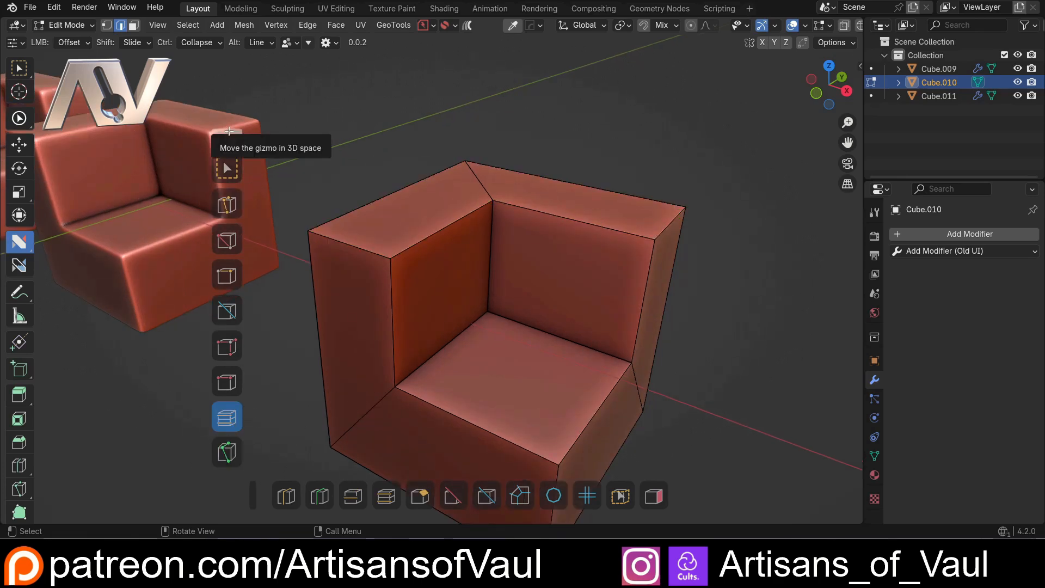
Select the rim edges around the cube's L-shaped top surface and offset them by about 0.218
{"action": "left_click", "coordinate": [386, 197]}
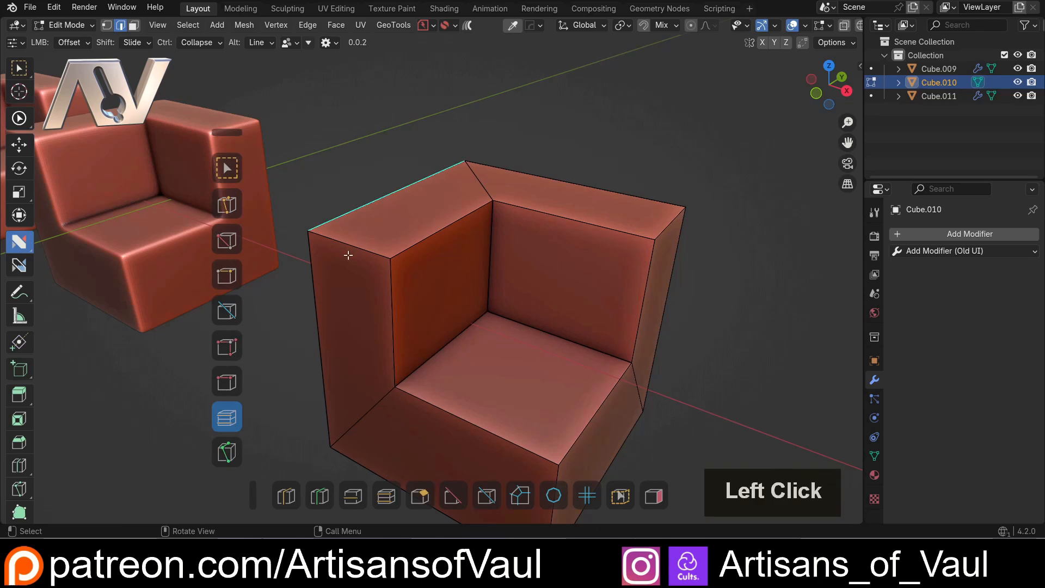
{"action": "left_click", "coordinate": [221, 421]}
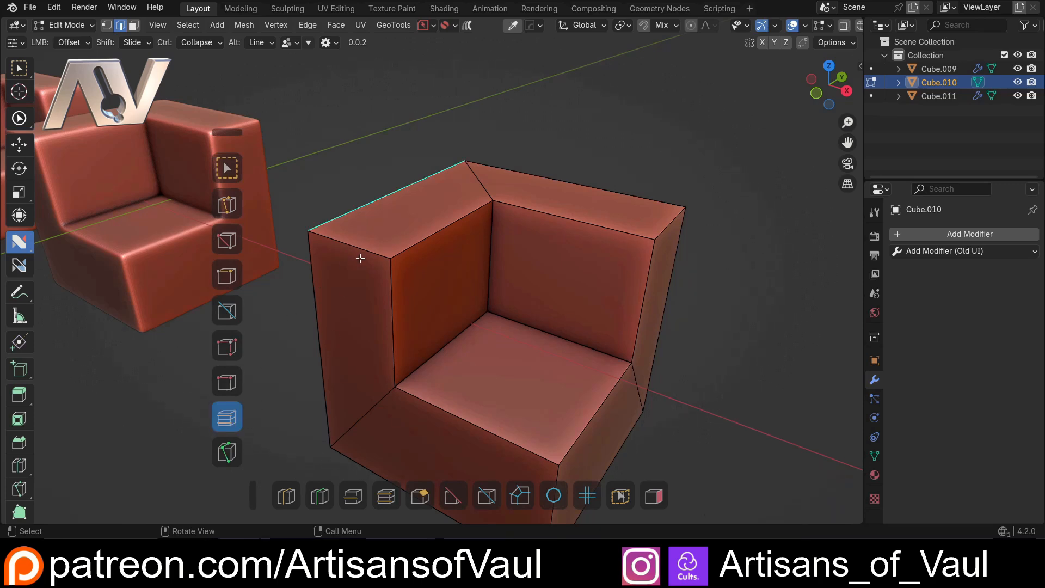
{"action": "left_click", "coordinate": [441, 231], "text": "shift"}
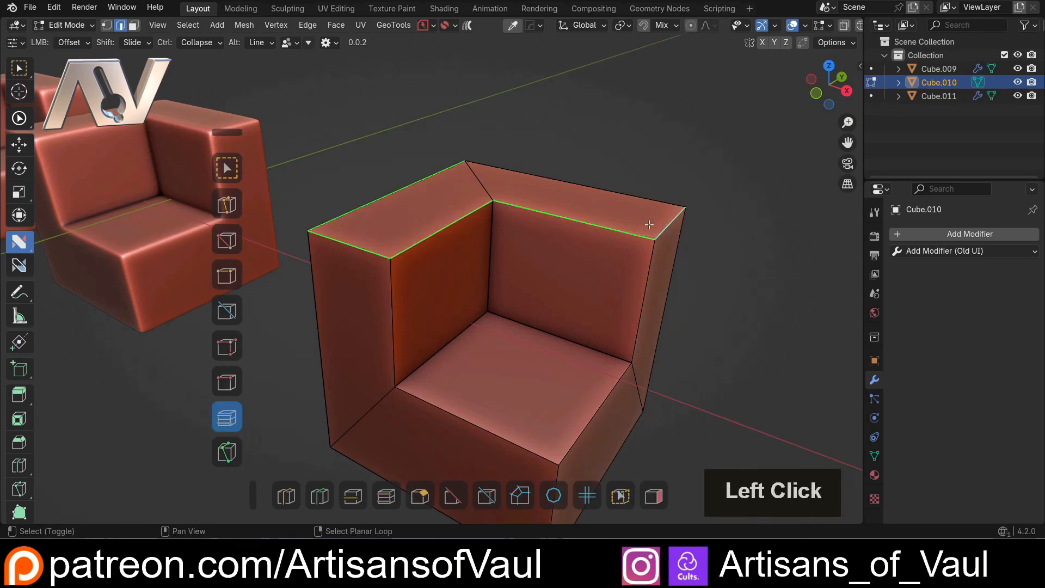
{"action": "left_click_drag", "start_coordinate": [640, 195], "coordinate": [659, 186]}
Select the four edges around the cube's underside and offset them by about 0.298
{"action": "scroll", "coordinate": [457, 283], "scroll_direction": "down", "scroll_amount": 2}
{"action": "middle_click_drag", "start_coordinate": [455, 286], "coordinate": [468, 180]}
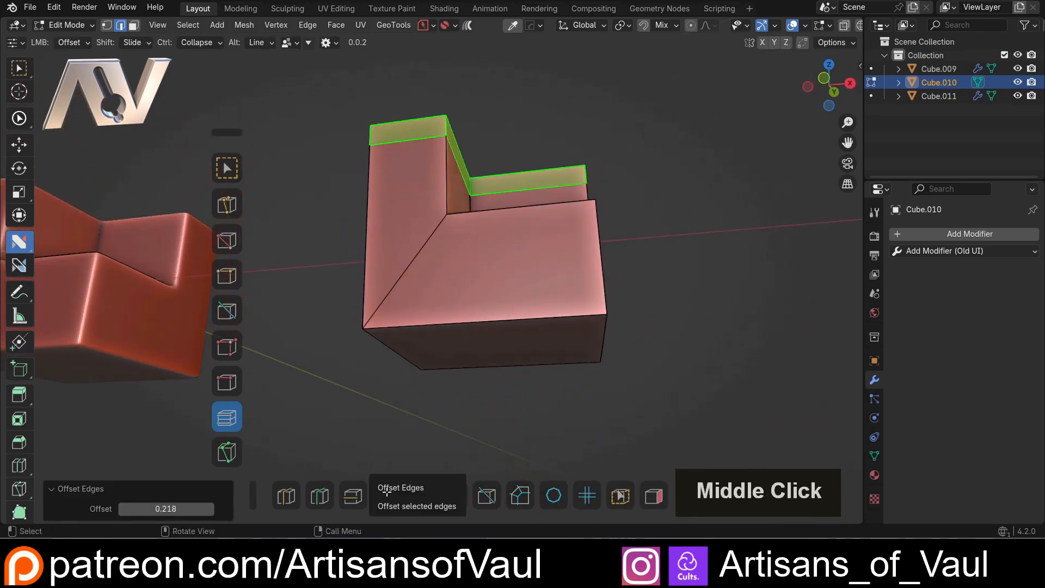
{"action": "middle_click_drag", "start_coordinate": [457, 395], "coordinate": [471, 371]}
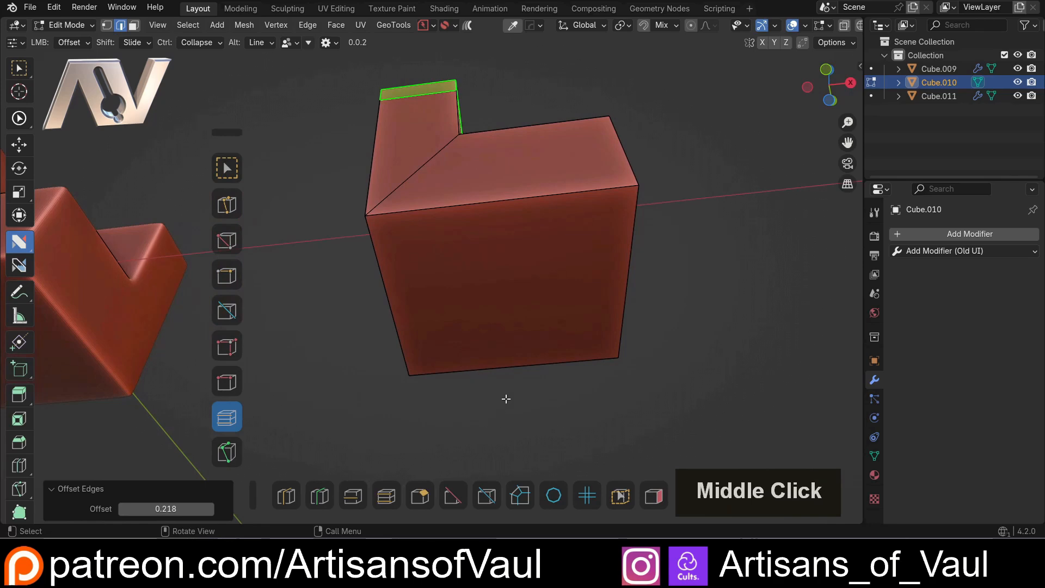
{"action": "left_click", "coordinate": [509, 380]}
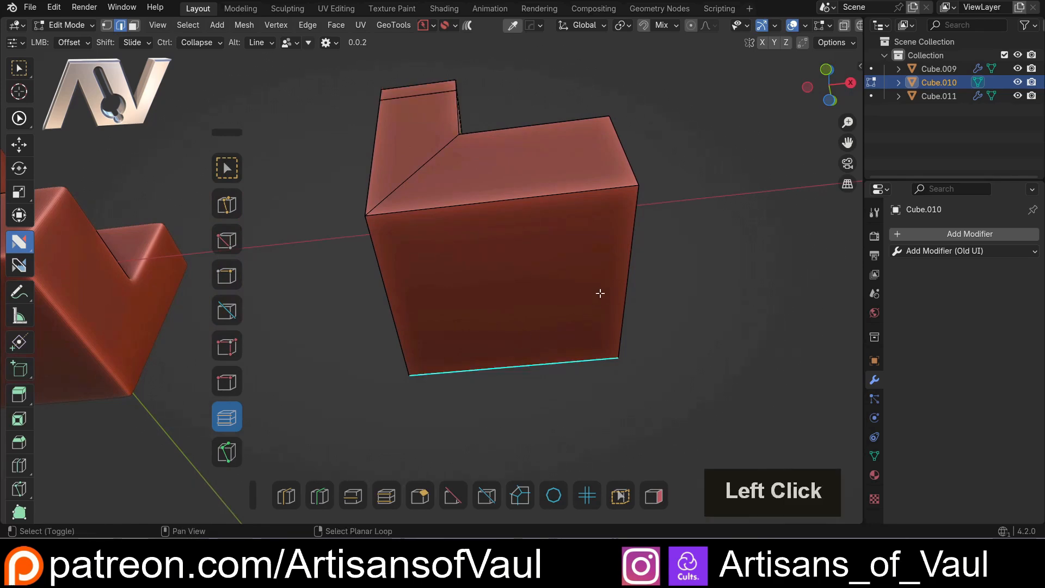
{"action": "left_click", "coordinate": [545, 220], "text": "shift"}
{"action": "left_click", "coordinate": [401, 310], "text": "shift"}
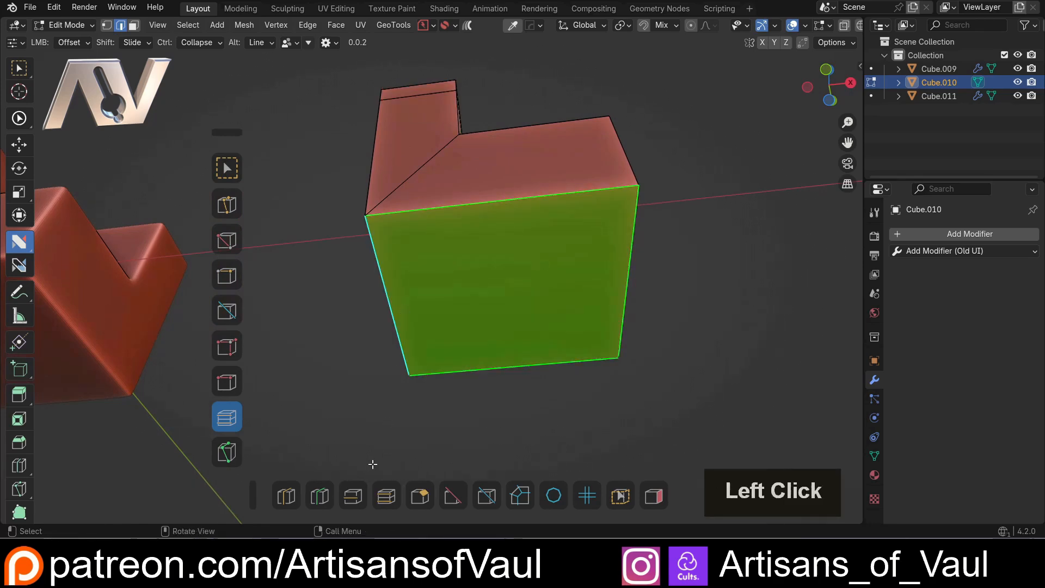
{"action": "left_click", "coordinate": [365, 498]}
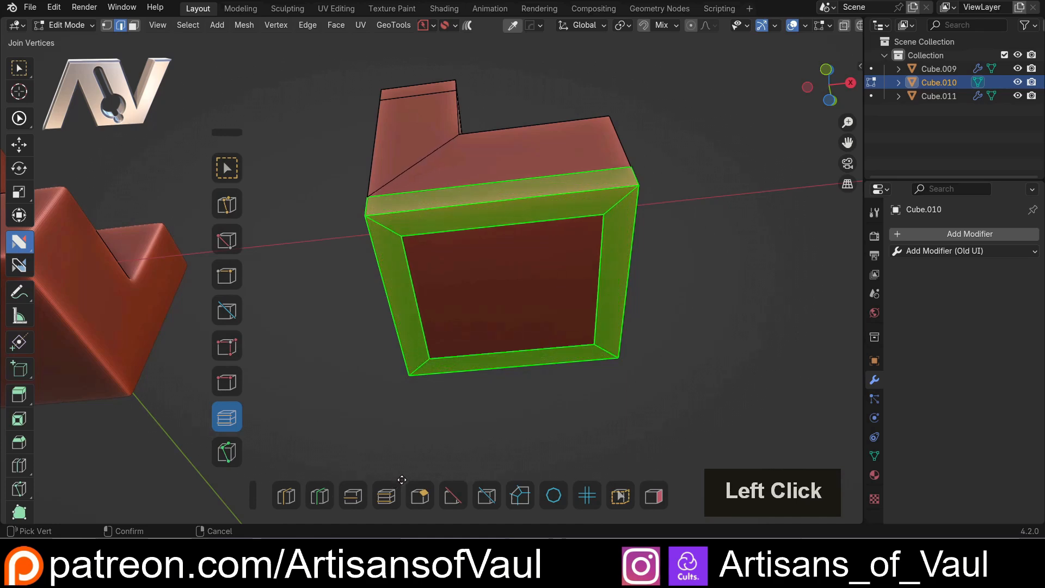
{"action": "left_click", "coordinate": [406, 475]}
Try offsetting the two inner edges where the notch floor meets its walls
{"action": "middle_click_drag", "start_coordinate": [478, 222], "coordinate": [451, 301]}
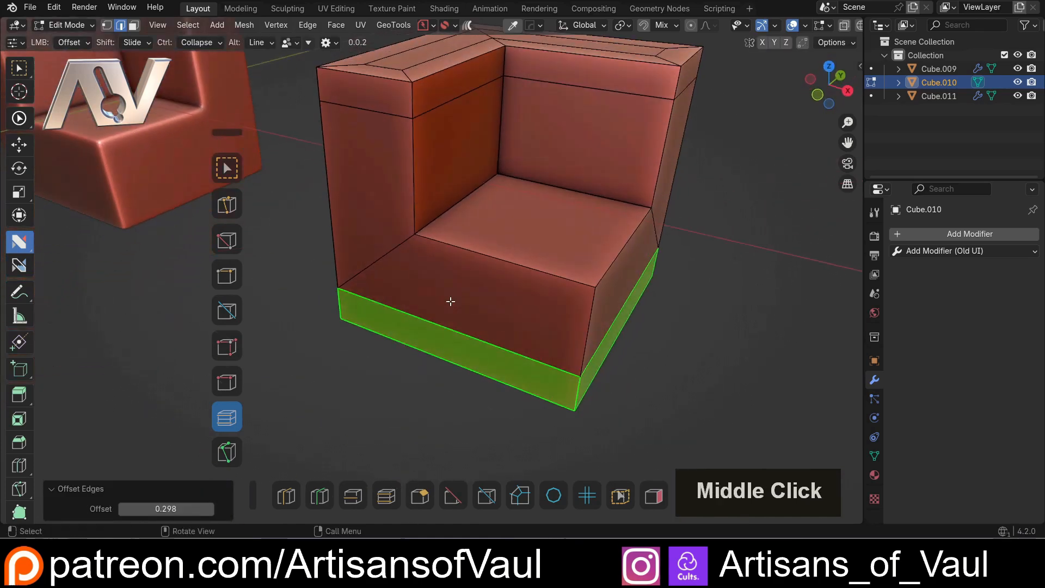
{"action": "middle_click_drag", "start_coordinate": [517, 280], "coordinate": [478, 226]}
{"action": "left_click", "coordinate": [463, 200]}
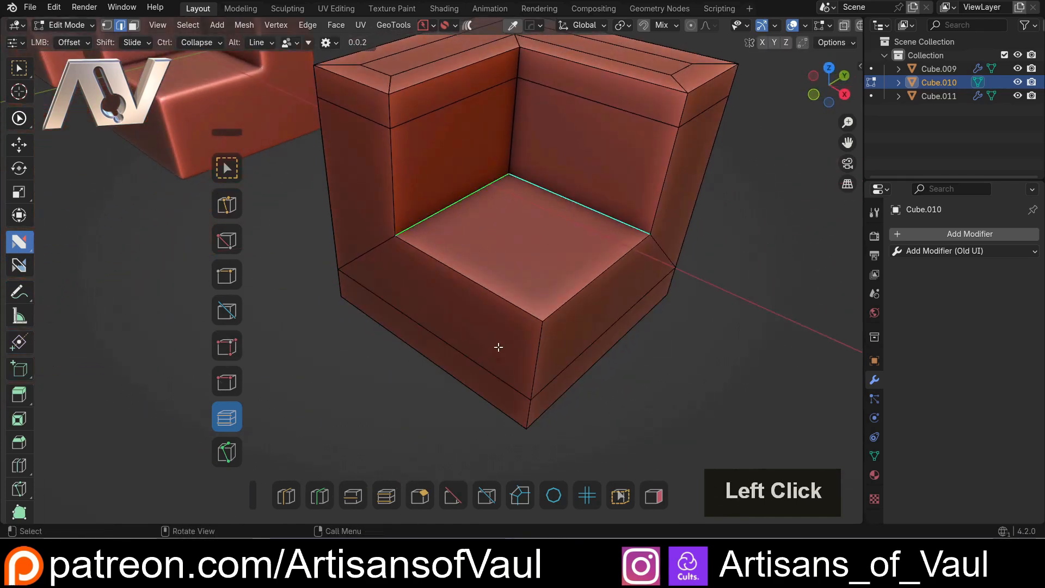
{"action": "left_click", "coordinate": [385, 493]}
{"action": "left_click", "coordinate": [408, 404]}
{"action": "key", "text": "ctrl+z"}
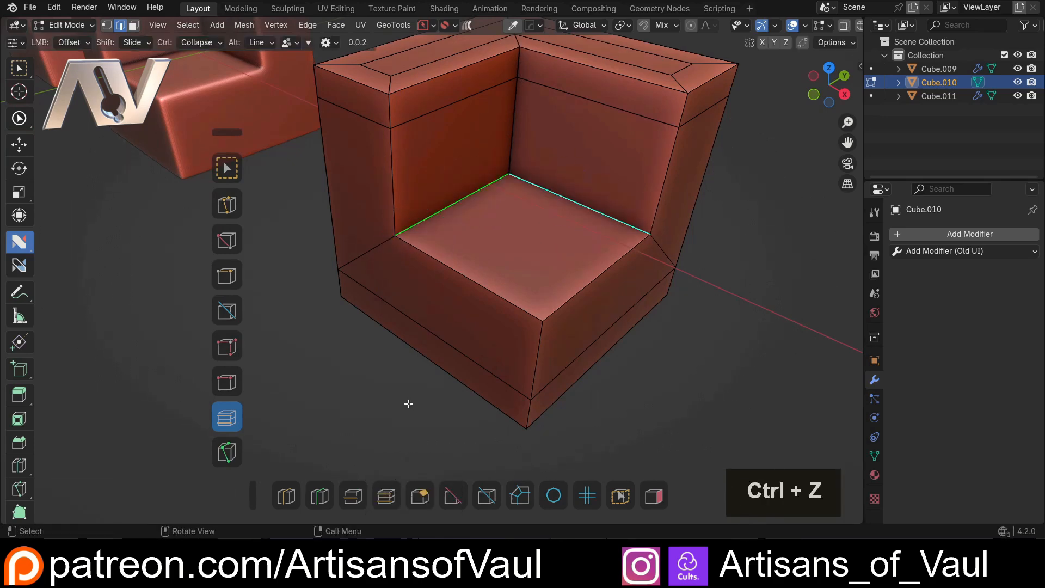
Select the full-height vertical edge at the cube's outer corner and offset it by about 0.252
{"action": "middle_click_drag", "start_coordinate": [411, 403], "coordinate": [471, 304]}
{"action": "middle_click_drag", "start_coordinate": [373, 323], "coordinate": [418, 115]}
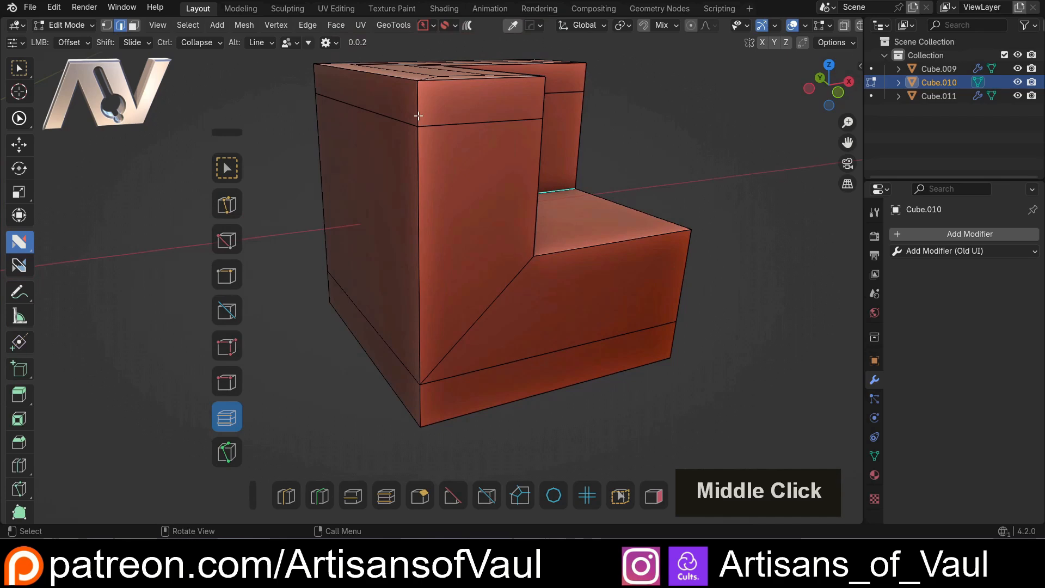
{"action": "left_click", "coordinate": [421, 125]}
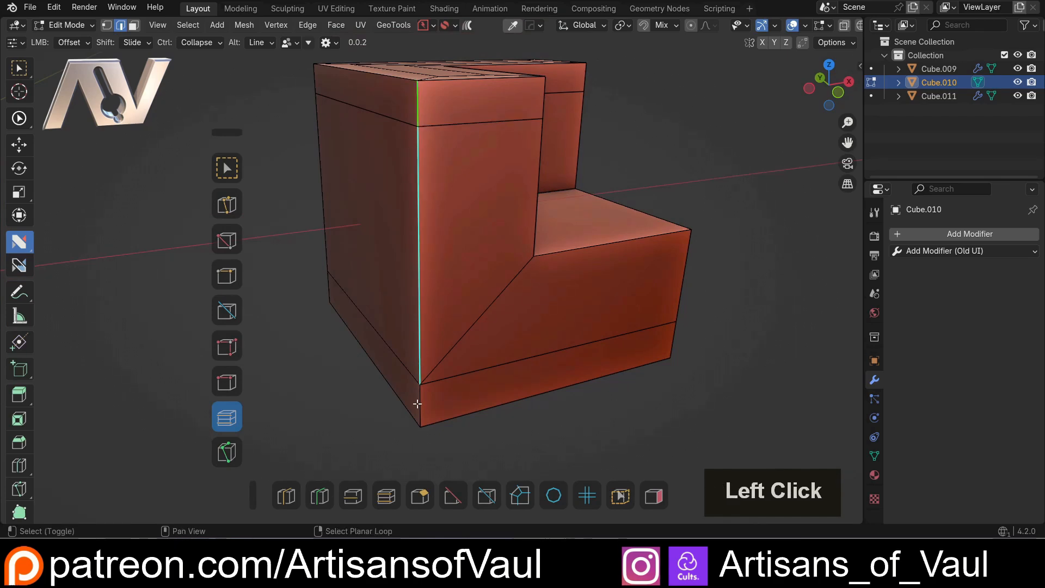
{"action": "left_click_drag", "start_coordinate": [426, 329], "coordinate": [472, 311]}
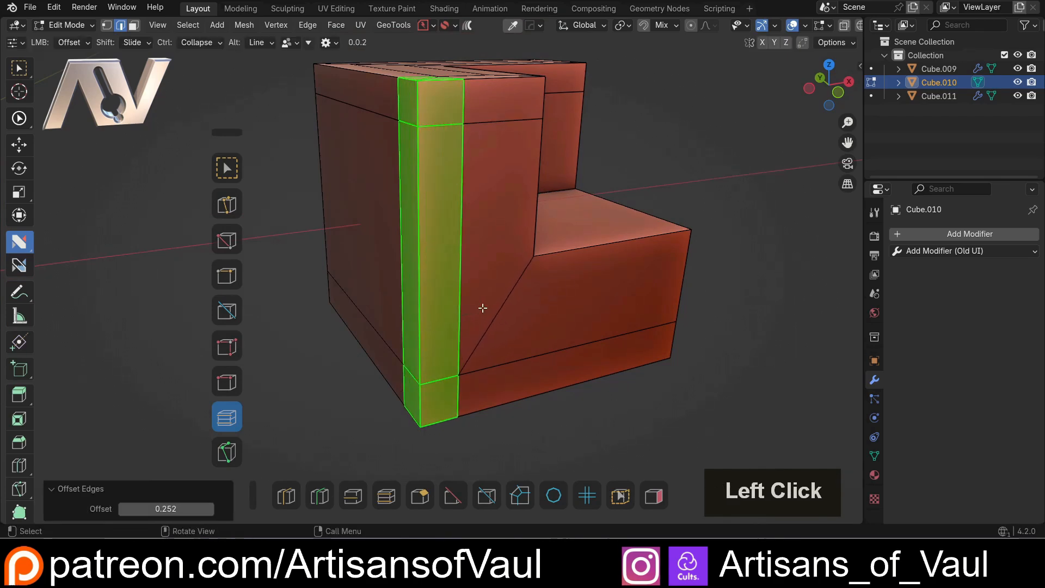
Select the vertical wall edge and the adjoining front floor edge of the notch and offset them by about 0.242
{"action": "middle_click_drag", "start_coordinate": [472, 311], "coordinate": [490, 168]}
{"action": "left_click", "coordinate": [499, 210]}
{"action": "left_click", "coordinate": [517, 328], "text": "shift"}
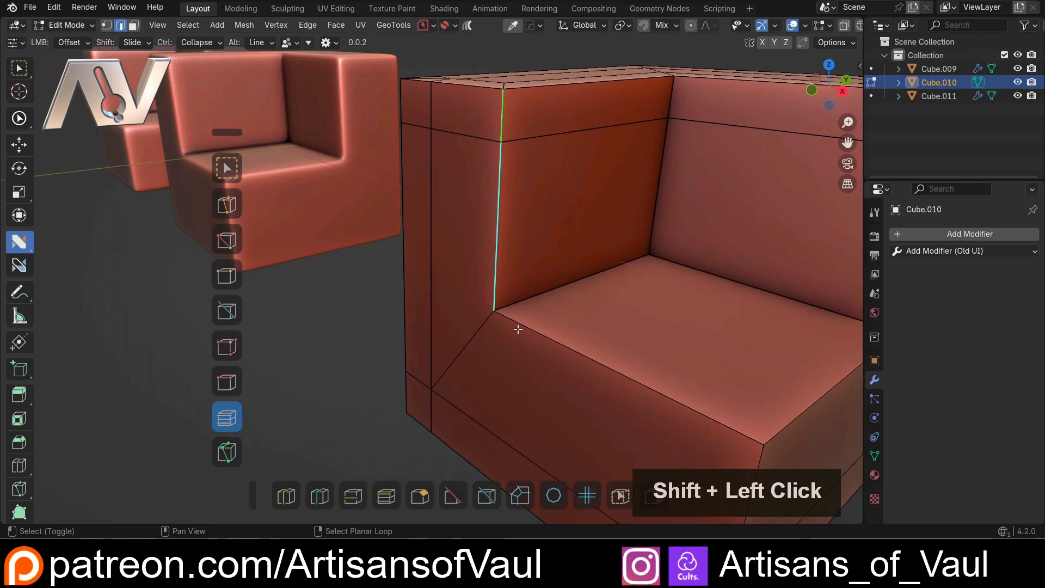
{"action": "middle_click_drag", "start_coordinate": [517, 328], "coordinate": [511, 262]}
{"action": "left_click_drag", "start_coordinate": [511, 262], "coordinate": [476, 233]}
{"action": "left_click", "coordinate": [485, 231]}
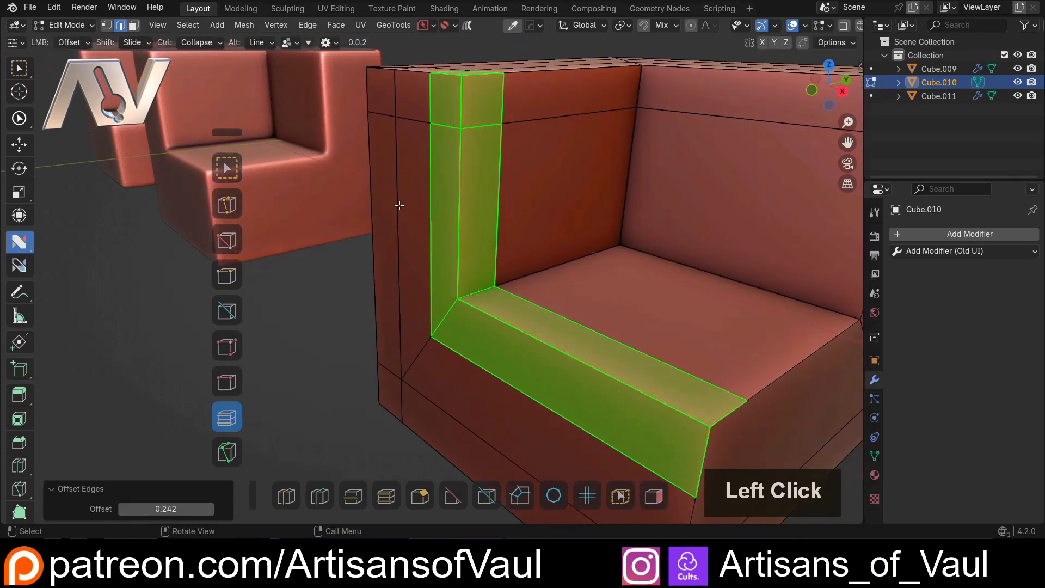
Switch nSolve to Collapse and merge the clustered vertices near the notch corner on the top surface with a radius of about 25.63
{"action": "middle_click_drag", "start_coordinate": [399, 206], "coordinate": [436, 250]}
{"action": "scroll", "coordinate": [435, 249], "scroll_direction": "down", "scroll_amount": 2}
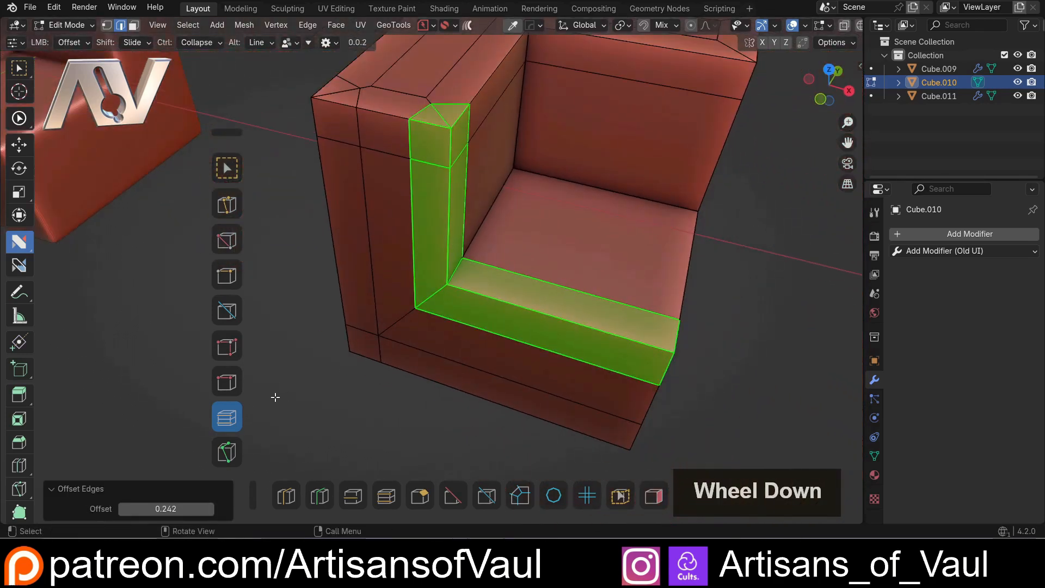
{"action": "middle_click_drag", "start_coordinate": [374, 389], "coordinate": [377, 368]}
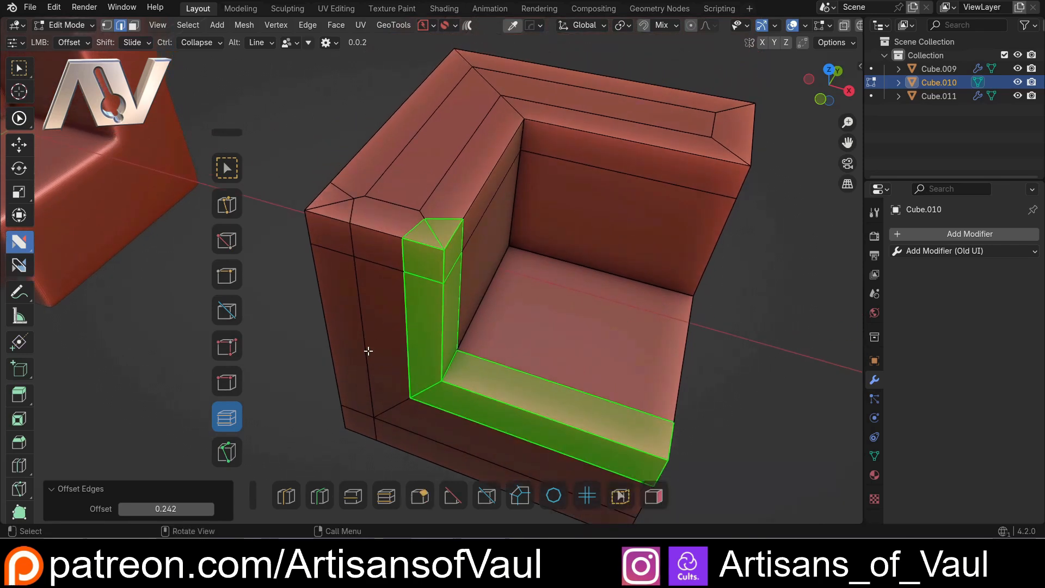
{"action": "key", "text": "Tab"}
{"action": "key", "text": "Tab"}
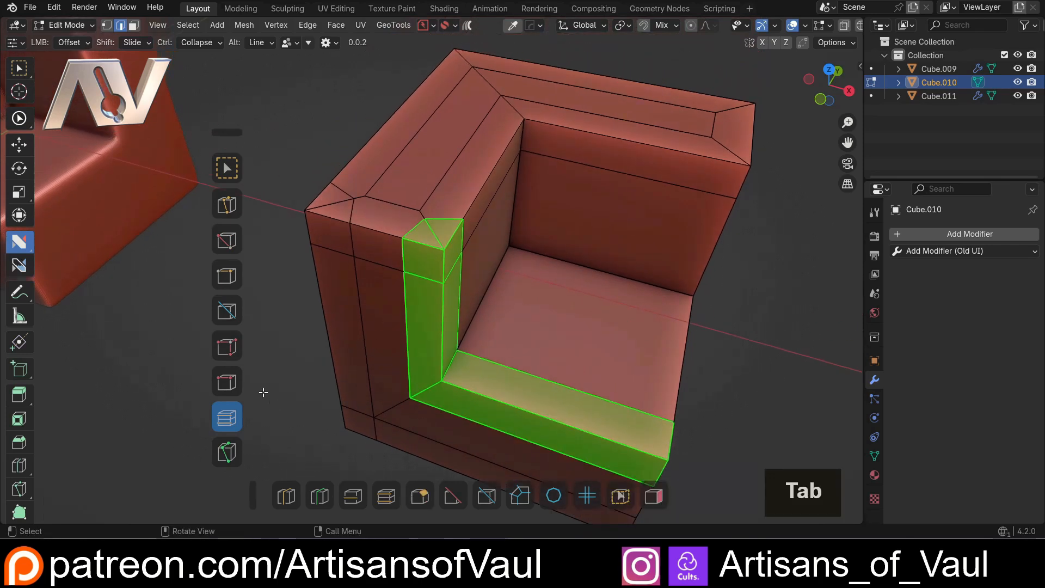
{"action": "left_click", "coordinate": [226, 345]}
{"action": "left_click_drag", "start_coordinate": [418, 210], "coordinate": [432, 214]}
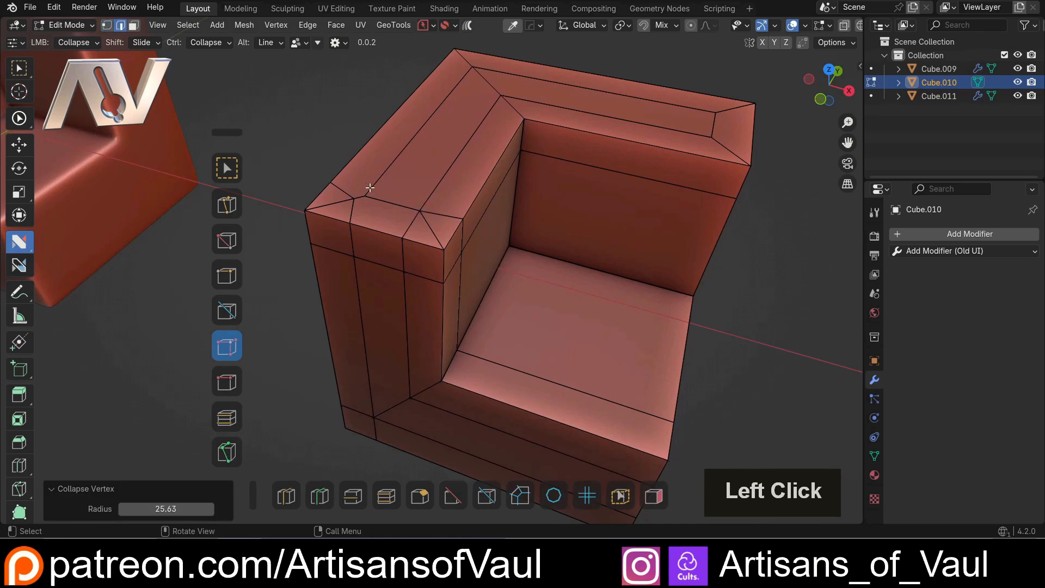
Collapse the clustered vertices near the notched cube's outer front corner on the top surface
{"action": "left_click_drag", "start_coordinate": [364, 194], "coordinate": [385, 195]}
{"action": "scroll", "coordinate": [434, 203], "scroll_direction": "down", "scroll_amount": 3}
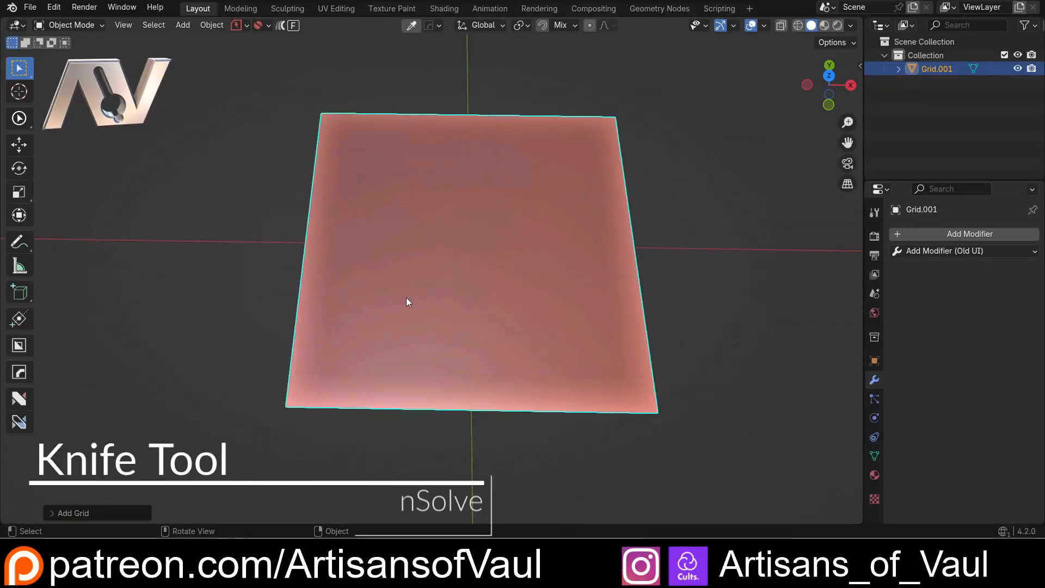
Enter Edit Mode on the grid and activate nSolve with its Knife action
{"action": "key", "text": "Tab"}
{"action": "left_click", "coordinate": [429, 335]}
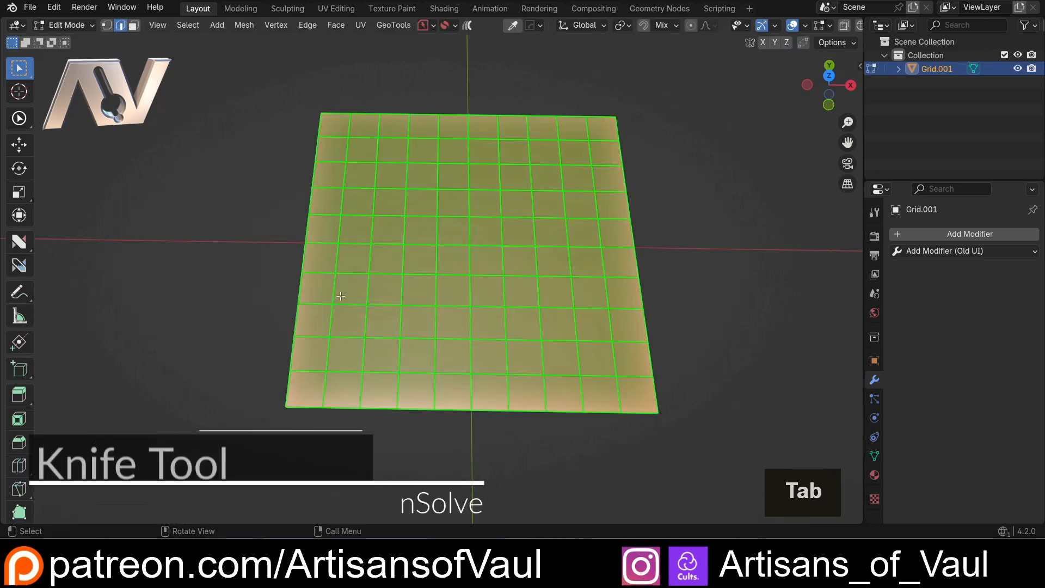
{"action": "key", "text": "alt+3"}
{"action": "key", "text": "alt+4"}
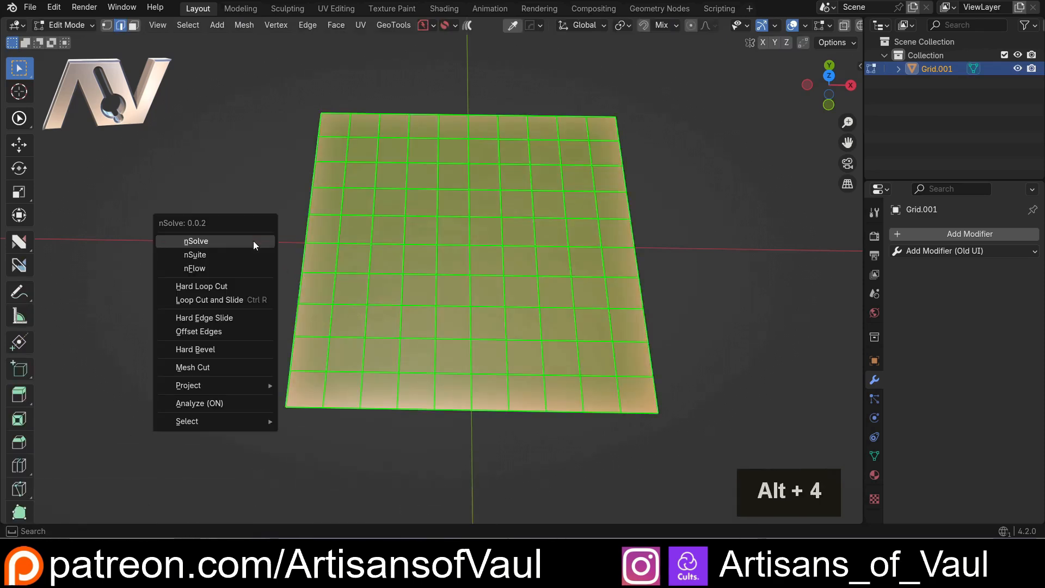
{"action": "left_click", "coordinate": [223, 243]}
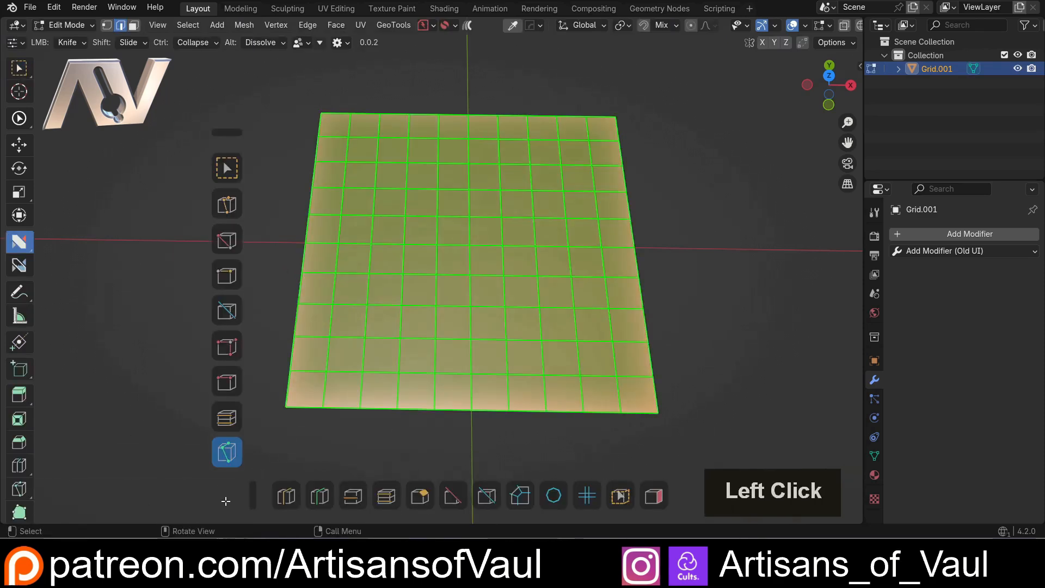
{"action": "left_click", "coordinate": [230, 454]}
Reposition nSolve's horizontal and vertical action bars, moving both slightly upward around the grid
{"action": "scroll", "coordinate": [305, 285], "scroll_direction": "down", "scroll_amount": 2}
{"action": "middle_click_drag", "start_coordinate": [303, 233], "coordinate": [301, 259]}
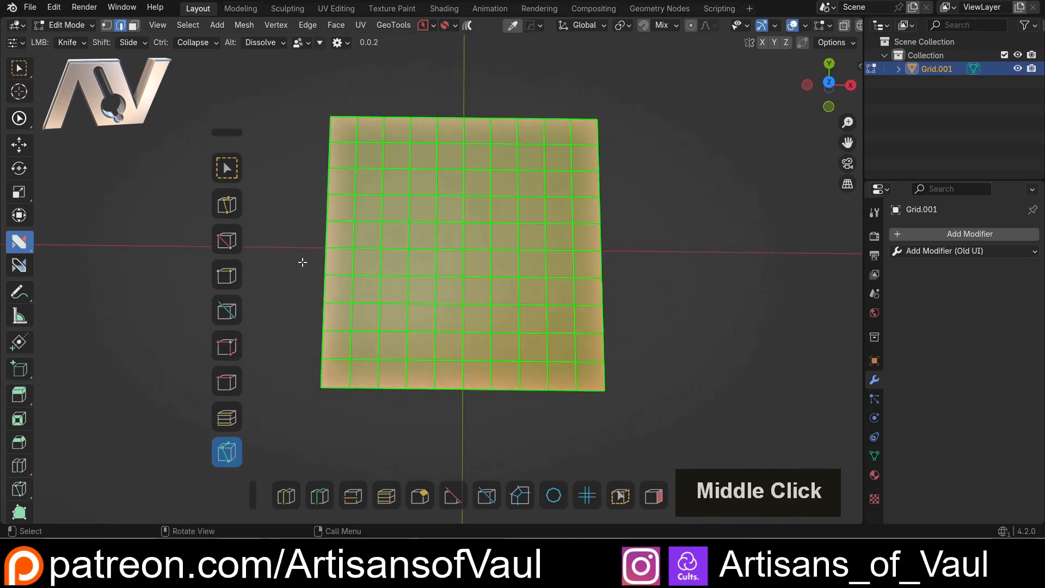
{"action": "scroll", "coordinate": [302, 262], "scroll_direction": "up", "scroll_amount": 1}
{"action": "middle_click_drag", "start_coordinate": [306, 230], "coordinate": [299, 241], "text": "shift"}
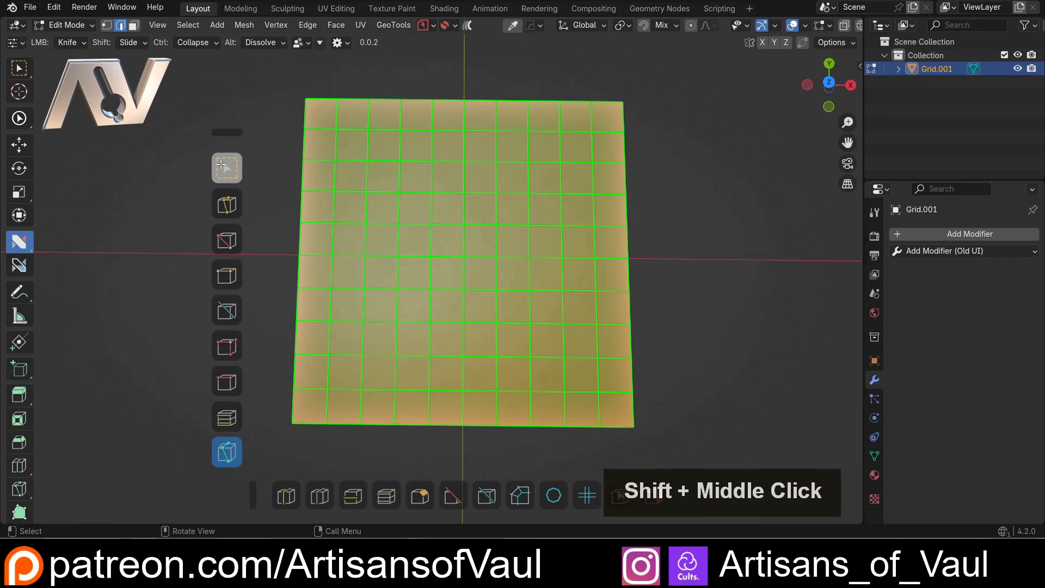
{"action": "left_click_drag", "start_coordinate": [255, 494], "coordinate": [263, 449]}
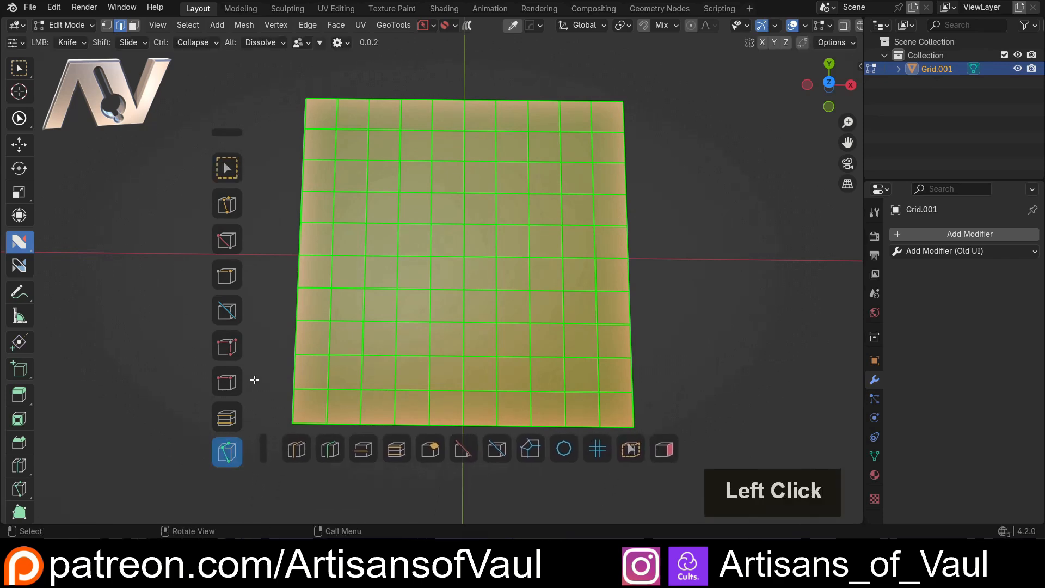
{"action": "left_click_drag", "start_coordinate": [226, 132], "coordinate": [237, 97]}
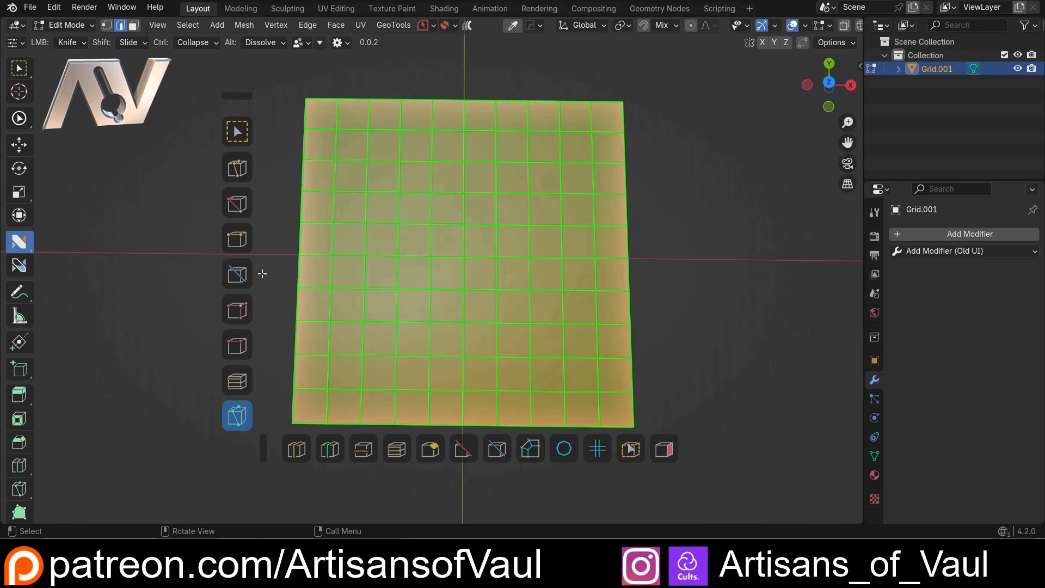
Knife a path with midpoint snapping from the grid's upper edge down one row, diagonally across a corner, and over to the right edge
{"action": "middle_click_drag", "start_coordinate": [383, 112], "coordinate": [407, 199]}
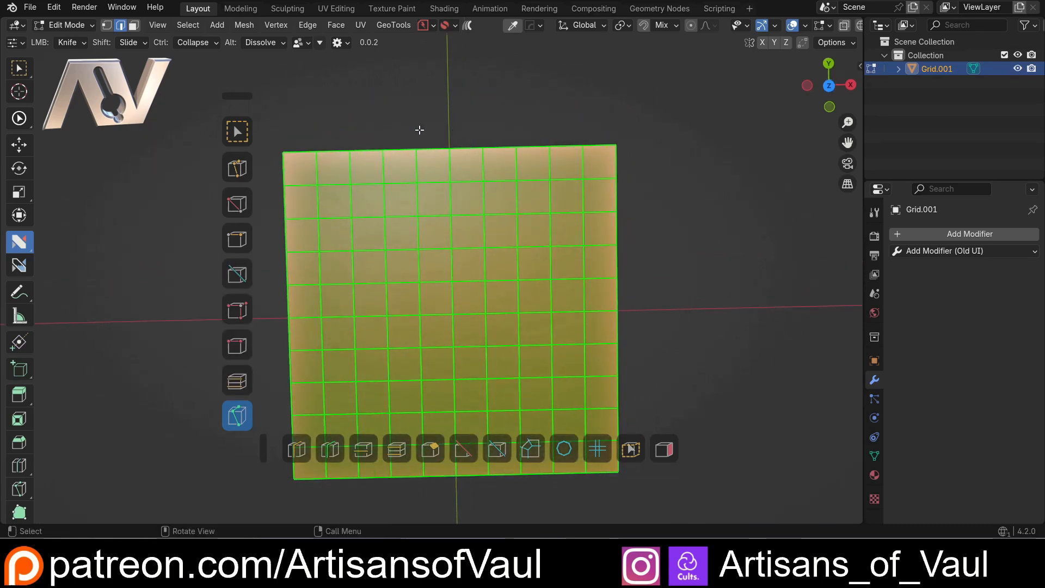
{"action": "left_click", "coordinate": [423, 125]}
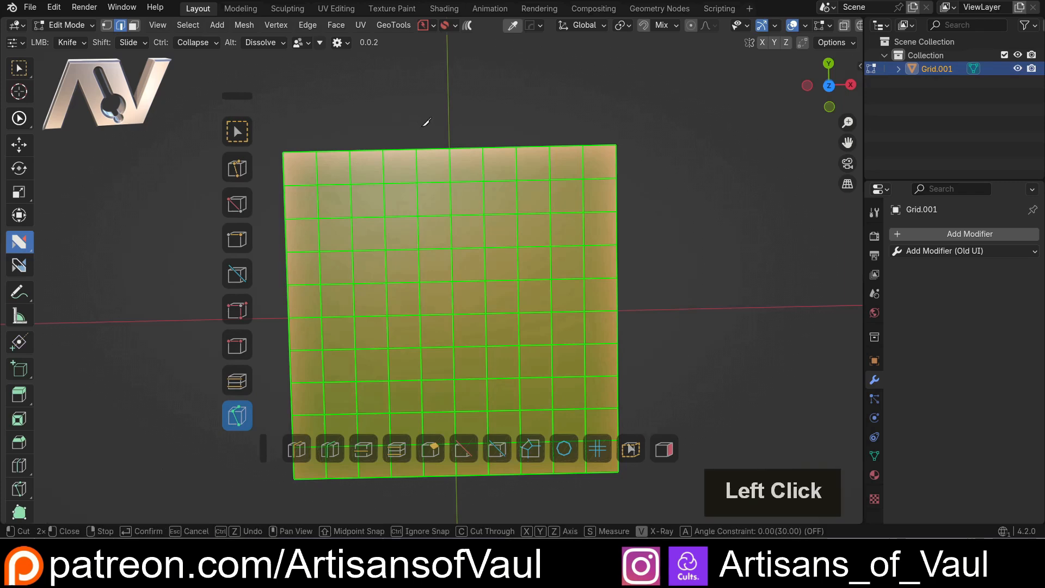
{"action": "key", "text": "shift"}
{"action": "left_click", "coordinate": [438, 149]}
{"action": "key", "text": "shift"}
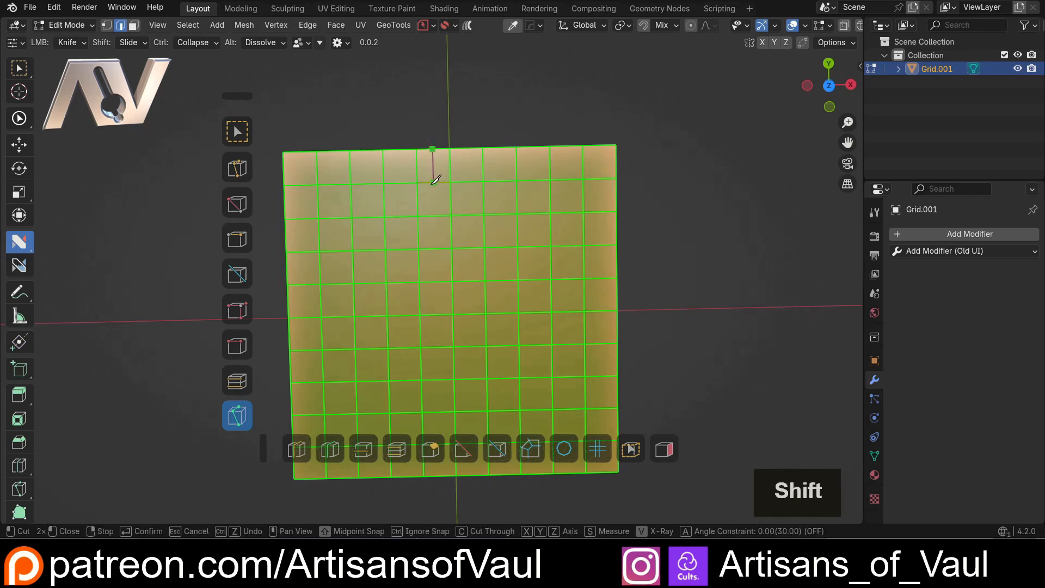
{"action": "left_click", "coordinate": [434, 181], "text": "shift"}
{"action": "left_click", "coordinate": [450, 198], "text": "shift"}
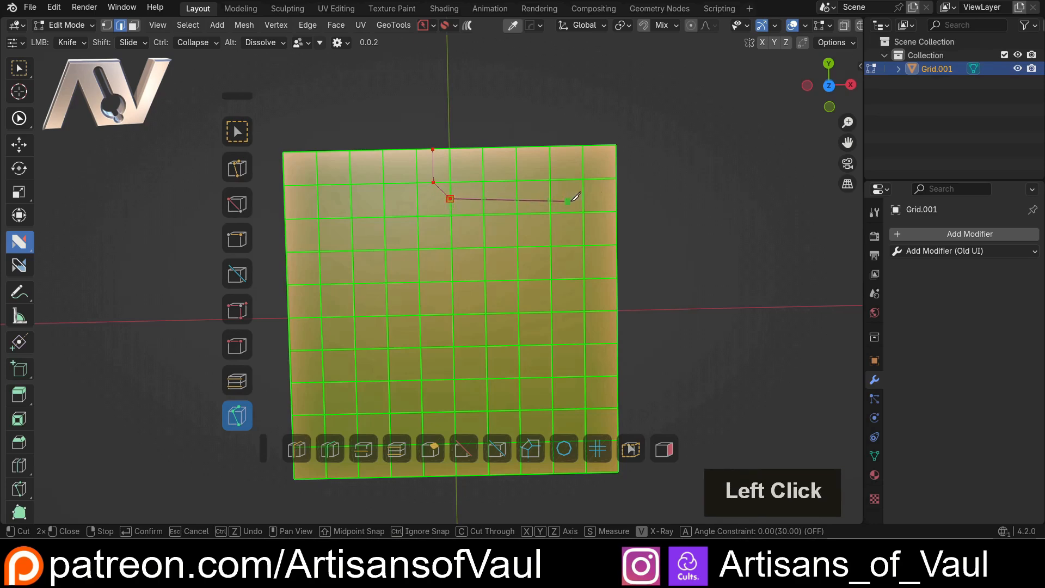
{"action": "key", "text": "space"}
Switch nSolve to Select and deselect the whole grid
{"action": "middle_click_drag", "start_coordinate": [536, 223], "coordinate": [460, 212]}
{"action": "left_click", "coordinate": [237, 131]}
{"action": "middle_click_drag", "start_coordinate": [648, 262], "coordinate": [698, 235], "text": "shift"}
{"action": "left_click", "coordinate": [665, 216]}
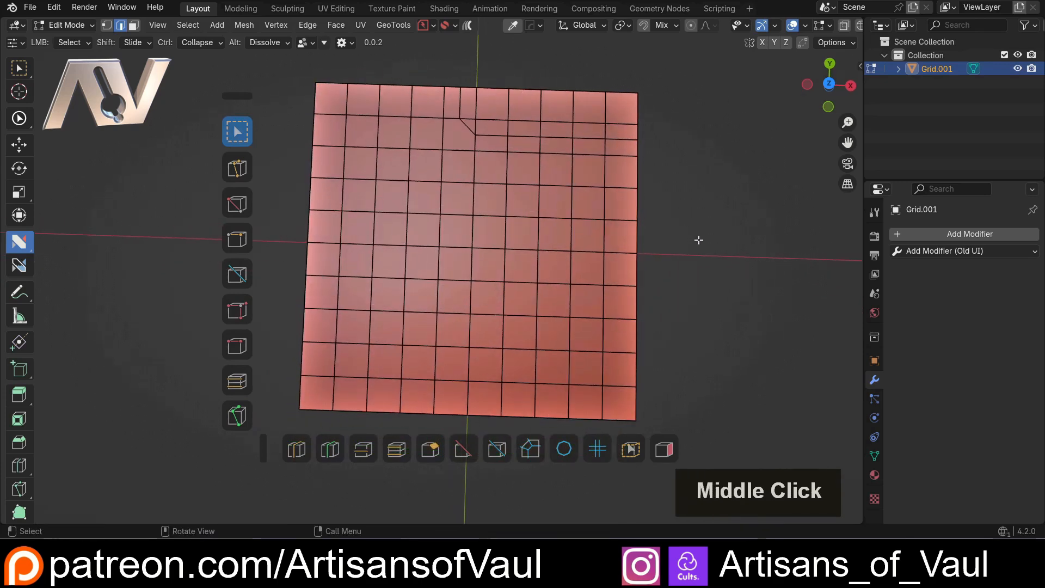
Knife a second path from the midpoint of the upper edge's third segment down two rows, diagonally, and across to the right edge
{"action": "key", "text": "k"}
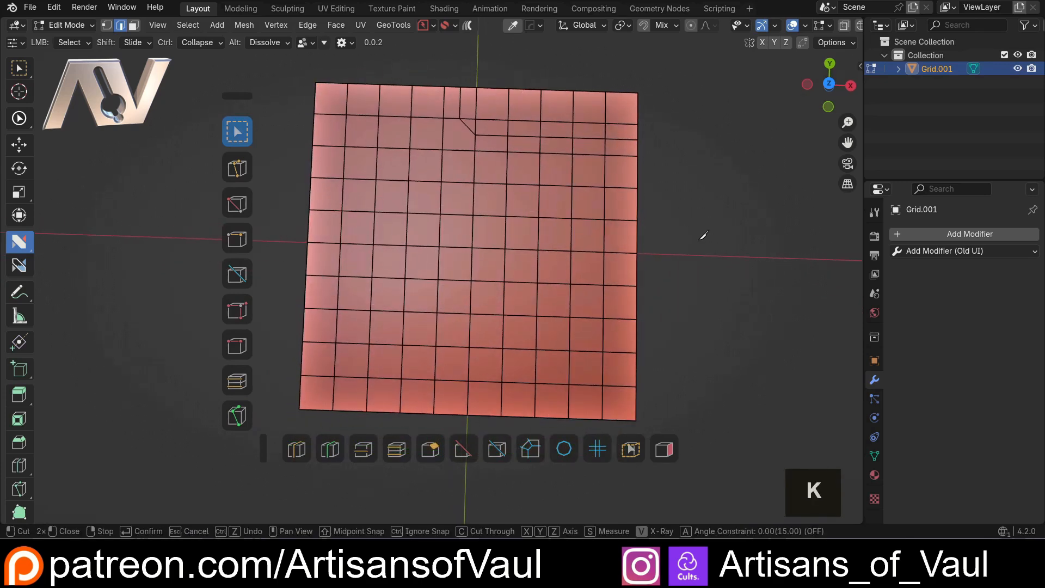
{"action": "left_click", "coordinate": [397, 85]}
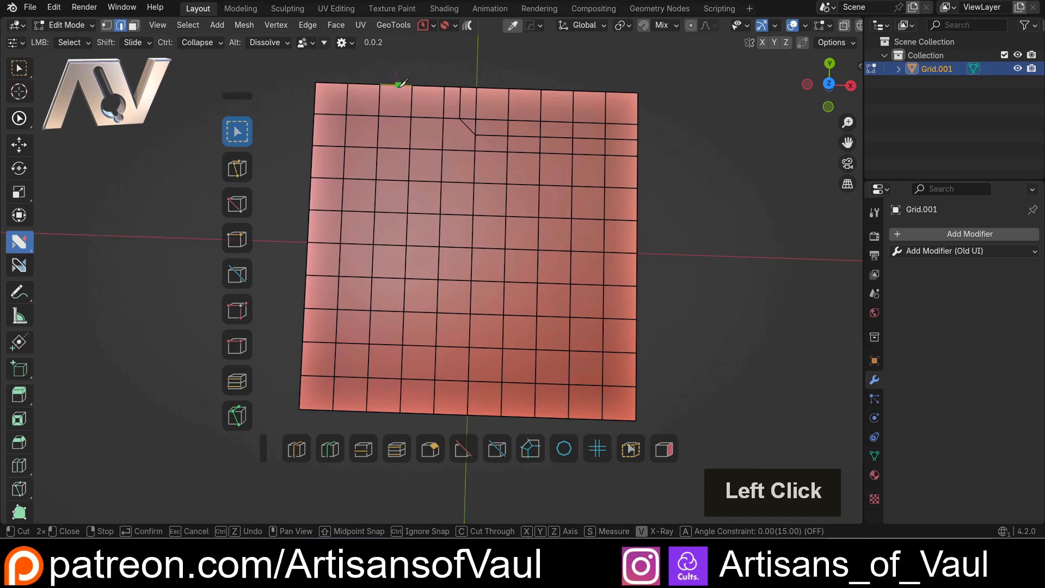
{"action": "key", "text": "shift"}
{"action": "left_click", "coordinate": [397, 84], "text": "shift"}
{"action": "left_click", "coordinate": [395, 117], "text": "shift"}
{"action": "left_click", "coordinate": [394, 147], "text": "shift"}
{"action": "left_click", "coordinate": [409, 165], "text": "shift"}
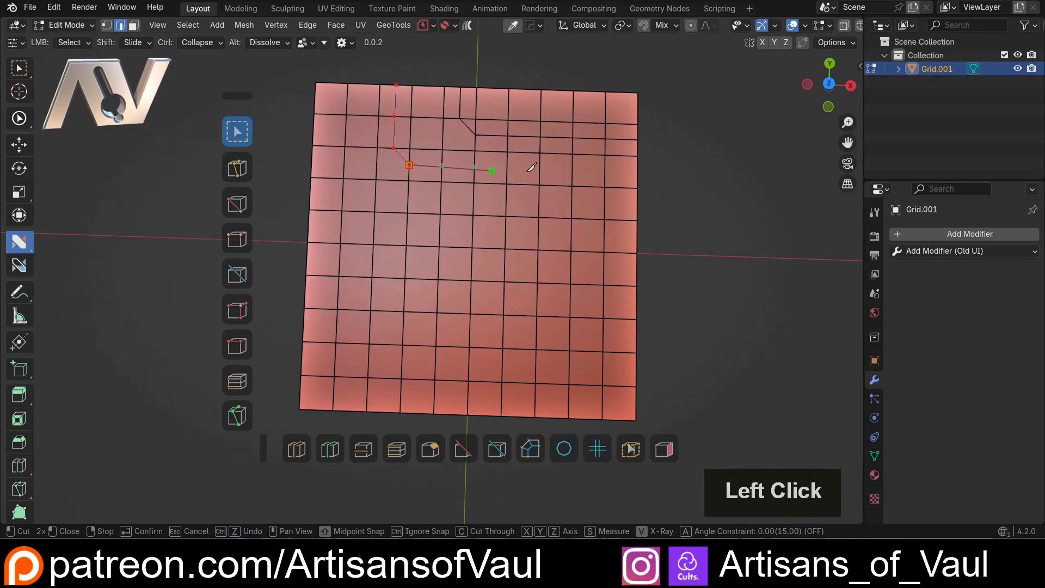
{"action": "left_click", "coordinate": [673, 170]}
{"action": "key", "text": "space"}
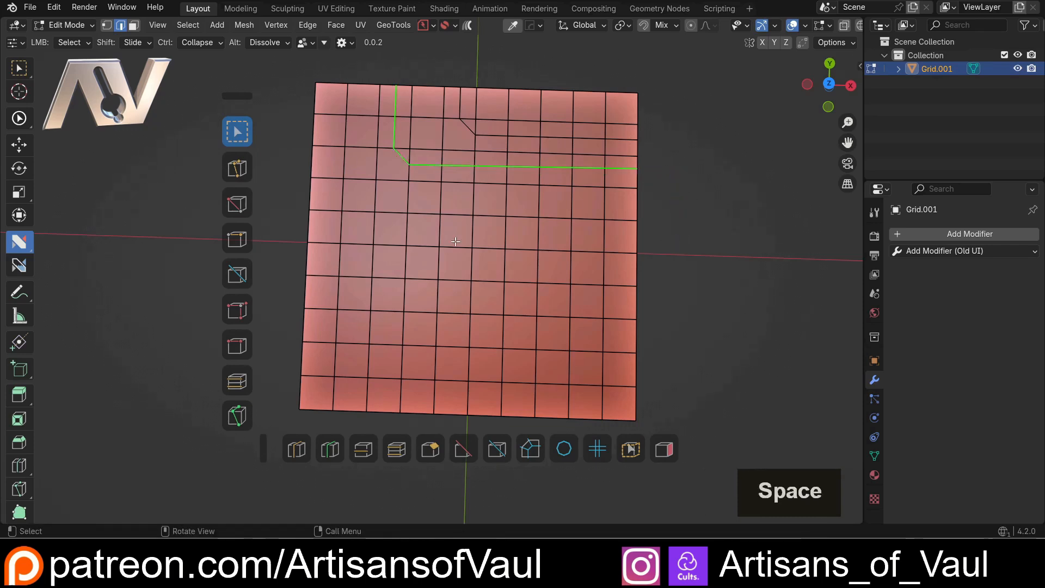
{"action": "middle_click_drag", "start_coordinate": [540, 238], "coordinate": [454, 245]}
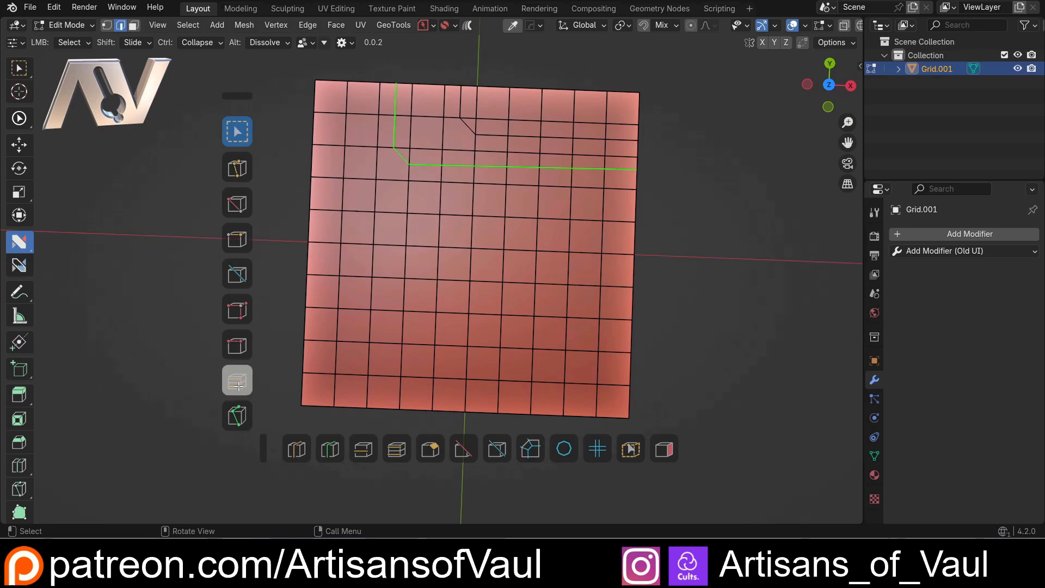
{"action": "left_click", "coordinate": [237, 415]}
{"action": "middle_click_drag", "start_coordinate": [300, 245], "coordinate": [298, 229]}
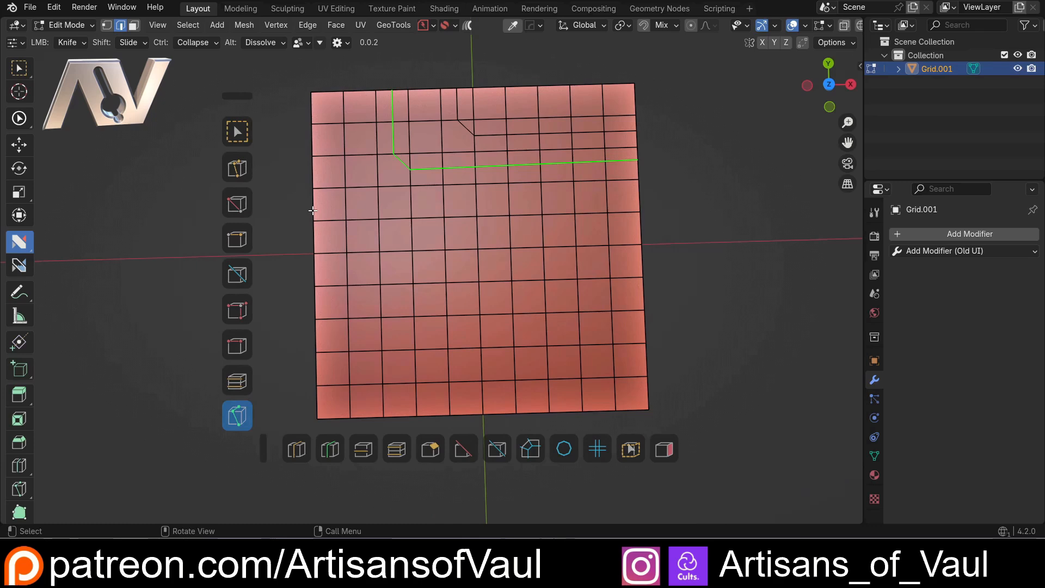
{"action": "mouse_move", "coordinate": [307, 220]}
{"action": "middle_mouse_down", "text": "shift"}
{"action": "mouse_move", "coordinate": [317, 206]}
{"action": "mouse_move", "coordinate": [318, 229]}
{"action": "middle_mouse_up", "text": "shift"}
{"action": "left_click", "coordinate": [237, 131]}
Knife a straight cut across the grid's full width through the fourth row of faces
{"action": "key", "text": "k"}
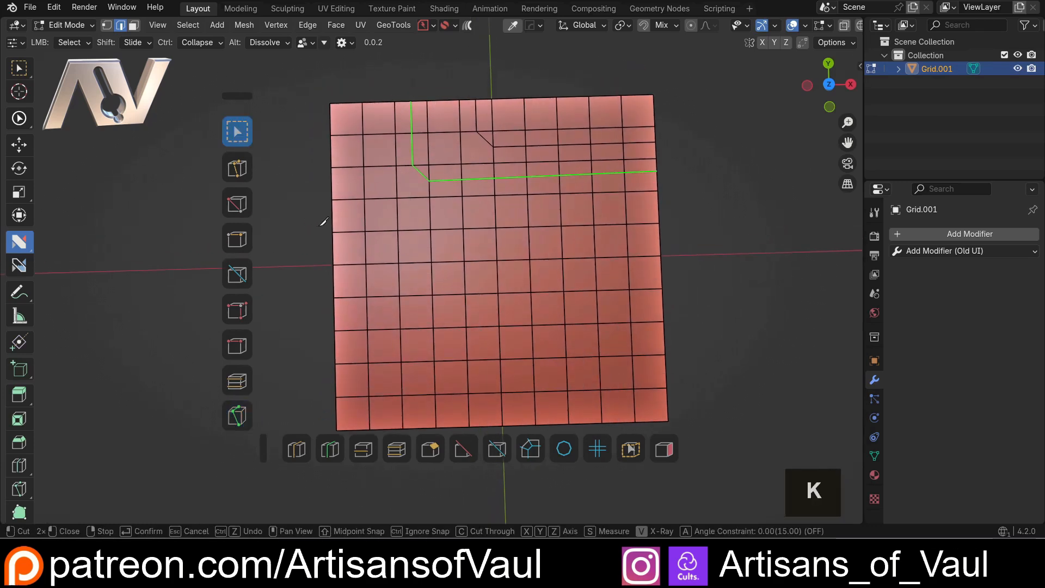
{"action": "left_click", "coordinate": [334, 216]}
{"action": "left_click", "coordinate": [700, 201]}
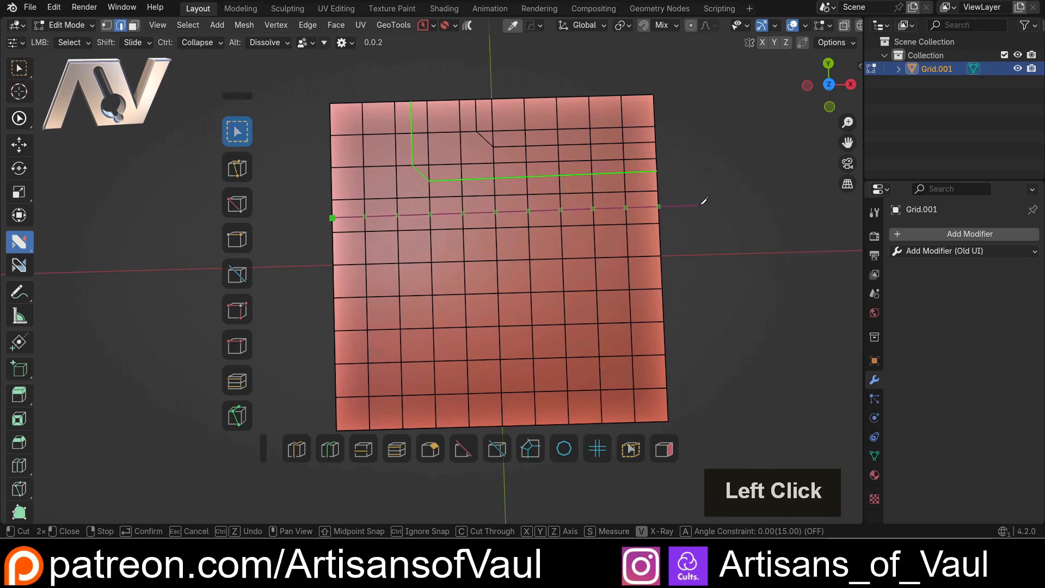
{"action": "key", "text": "space"}
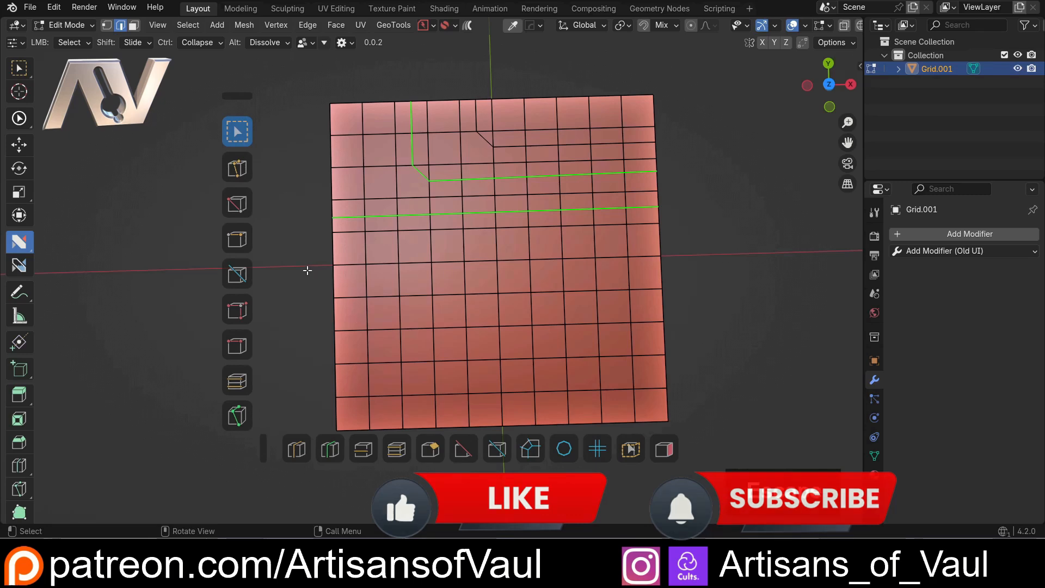
Switch nSolve to Knife and select several edges along the grid's upper boundary and around a face near its centre
{"action": "key", "text": "k"}
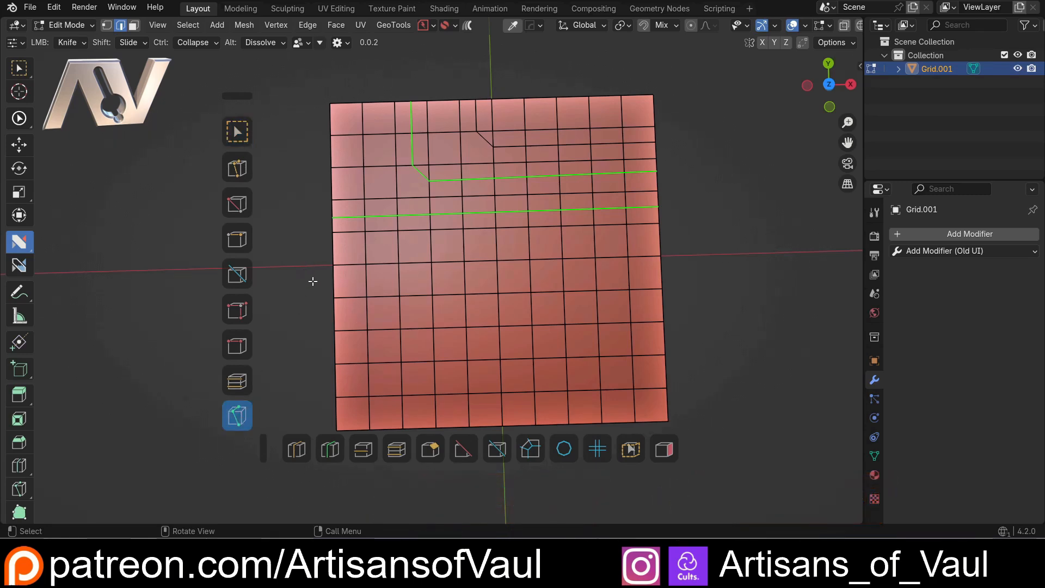
{"action": "mouse_move", "coordinate": [313, 277]}
{"action": "middle_mouse_down", "text": "shift"}
{"action": "mouse_move", "coordinate": [317, 262]}
{"action": "mouse_move", "coordinate": [316, 273]}
{"action": "middle_mouse_up", "text": "shift"}
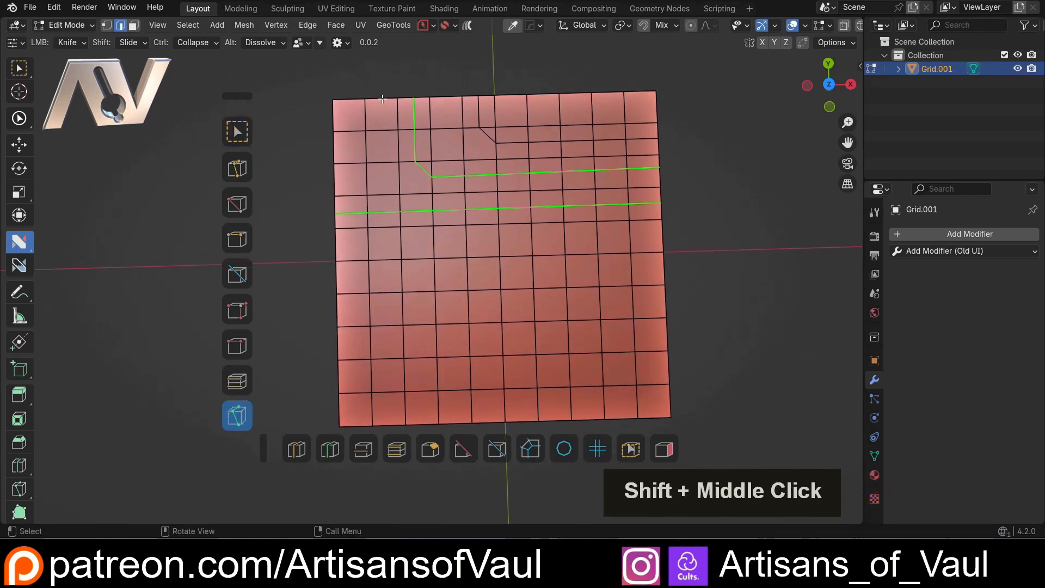
{"action": "left_click", "coordinate": [443, 100]}
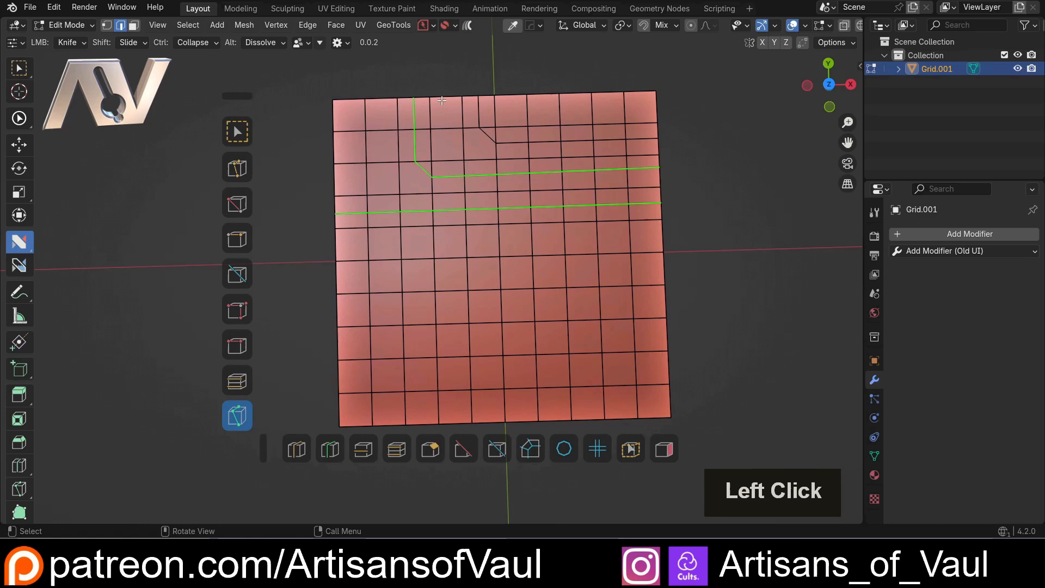
{"action": "left_click", "coordinate": [510, 94], "text": "shift"}
{"action": "left_click", "coordinate": [543, 94], "text": "shift"}
{"action": "left_click", "coordinate": [580, 92], "text": "shift"}
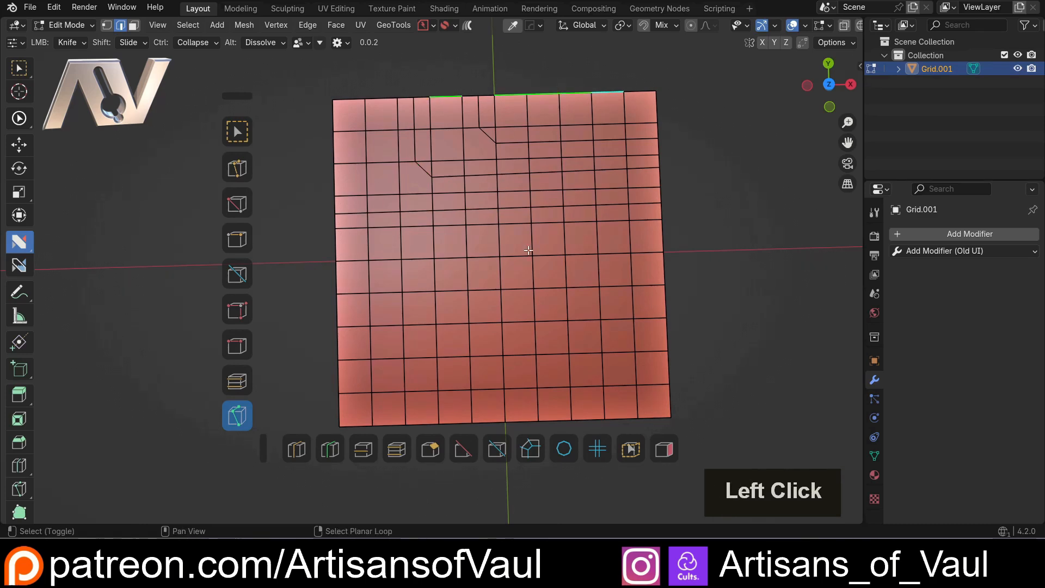
{"action": "left_click", "coordinate": [516, 224], "text": "shift"}
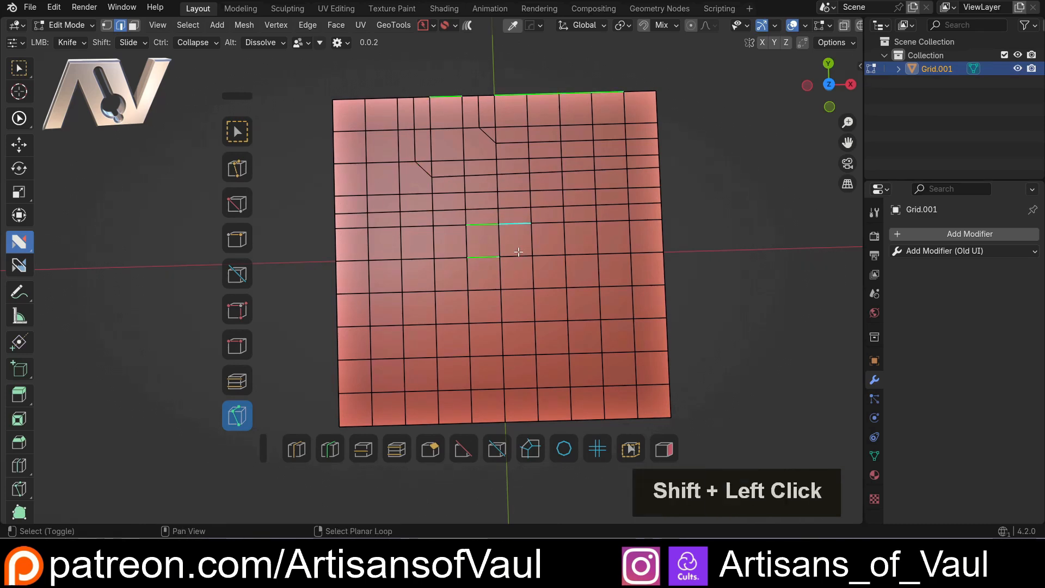
{"action": "left_click", "coordinate": [516, 256], "text": "shift"}
{"action": "left_click", "coordinate": [531, 240], "text": "shift"}
{"action": "left_click", "coordinate": [496, 240], "text": "shift"}
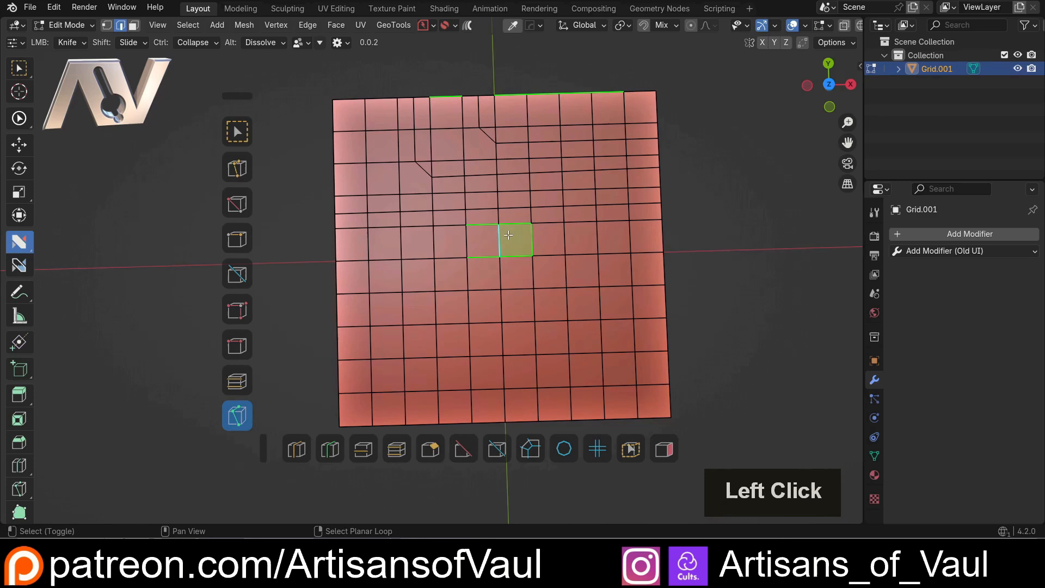
Knife a diagonal cut across the grid's upper-left corner, from the midpoint of the upper edge's second segment past the left edge
{"action": "left_click", "coordinate": [375, 58]}
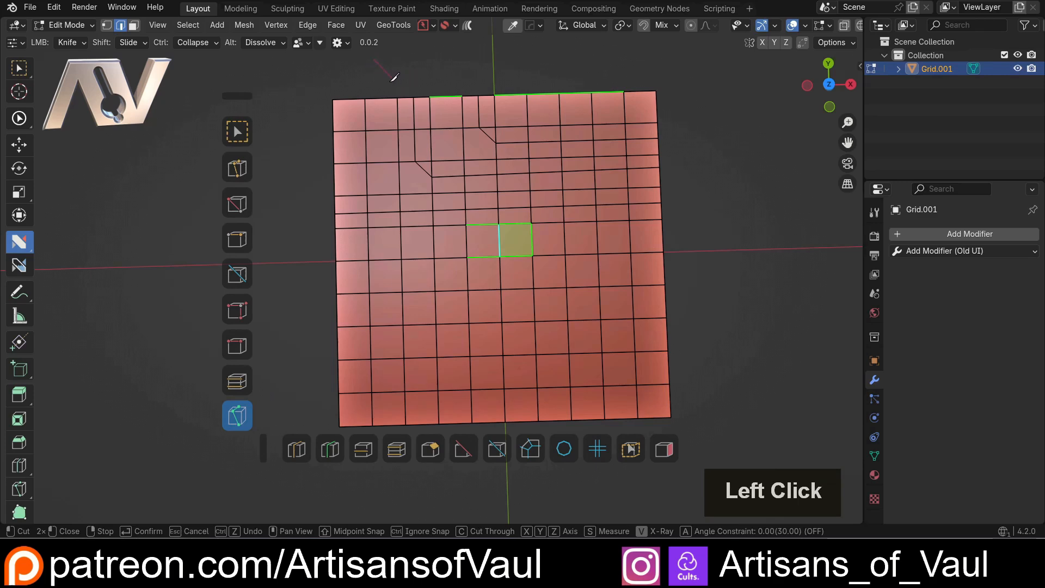
{"action": "key", "text": "shift"}
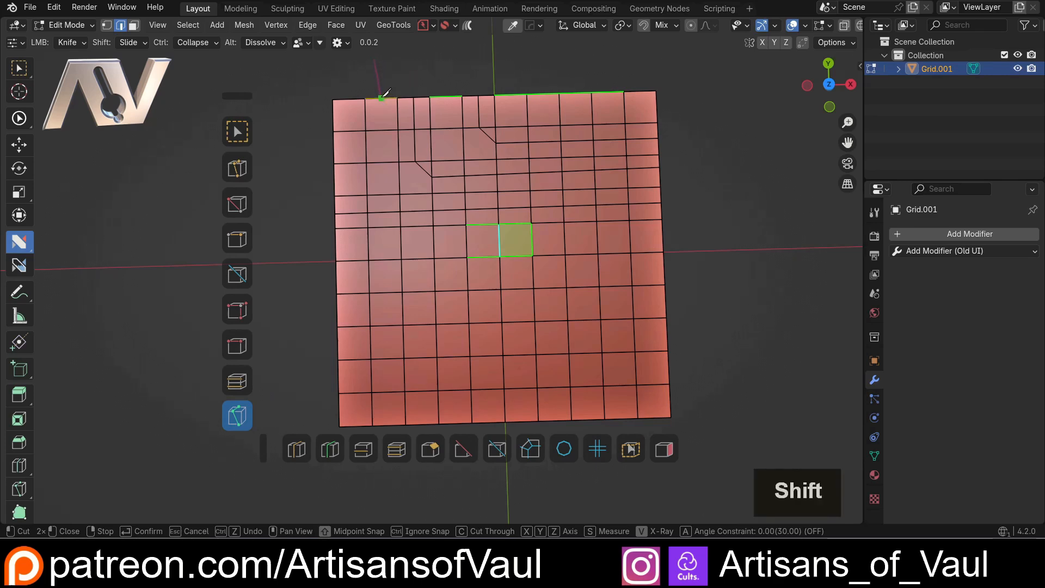
{"action": "left_click", "coordinate": [383, 91]}
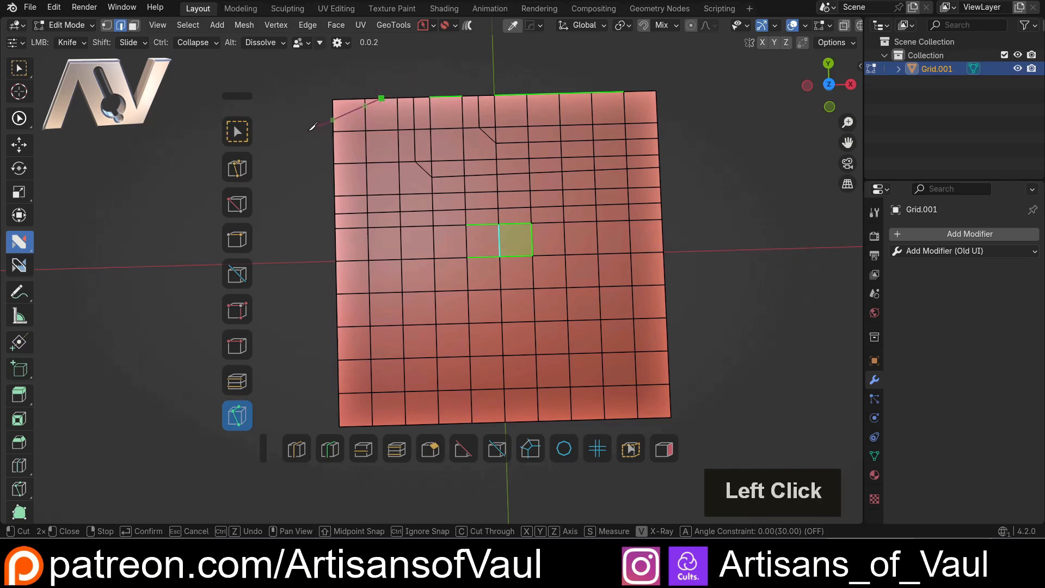
{"action": "key", "text": "space"}
Select the two boundary edges at the grid's upper-right corner and move them outward by about 0.265
{"action": "left_click", "coordinate": [336, 182]}
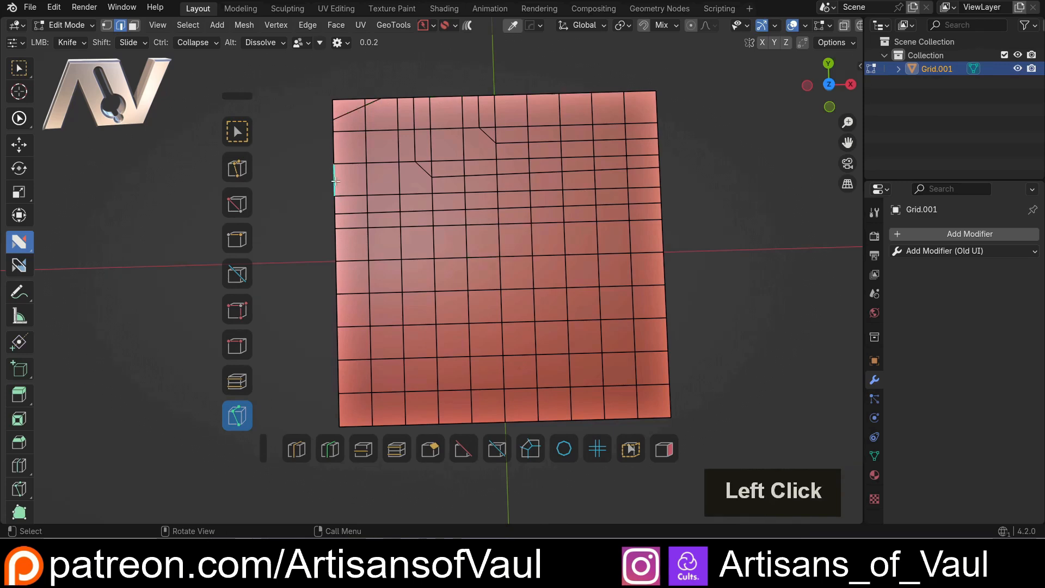
{"action": "left_click", "coordinate": [368, 183], "text": "shift"}
{"action": "left_click", "coordinate": [641, 91]}
{"action": "left_click", "coordinate": [657, 108], "text": "shift"}
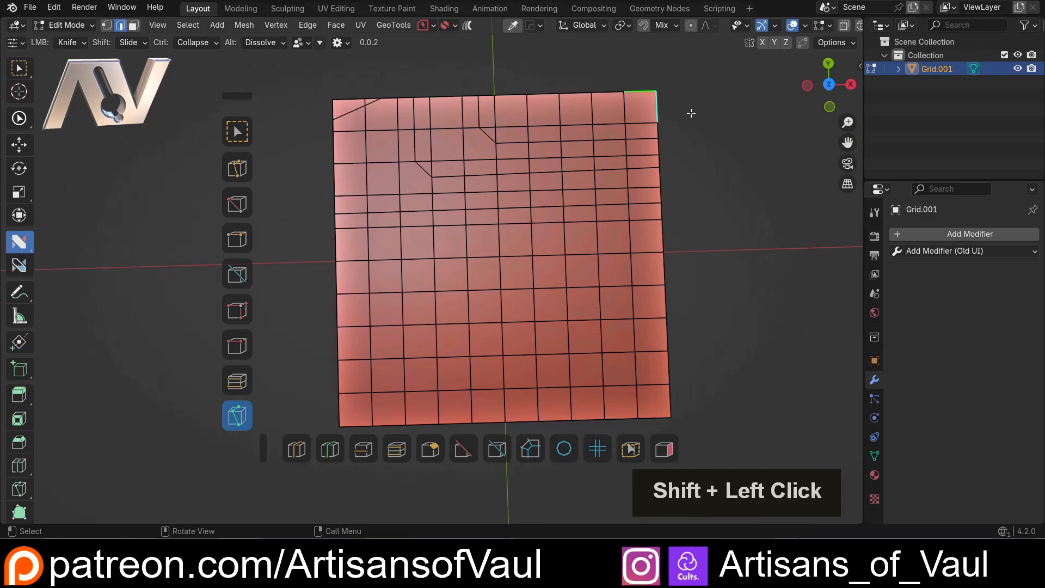
{"action": "key", "text": "g"}
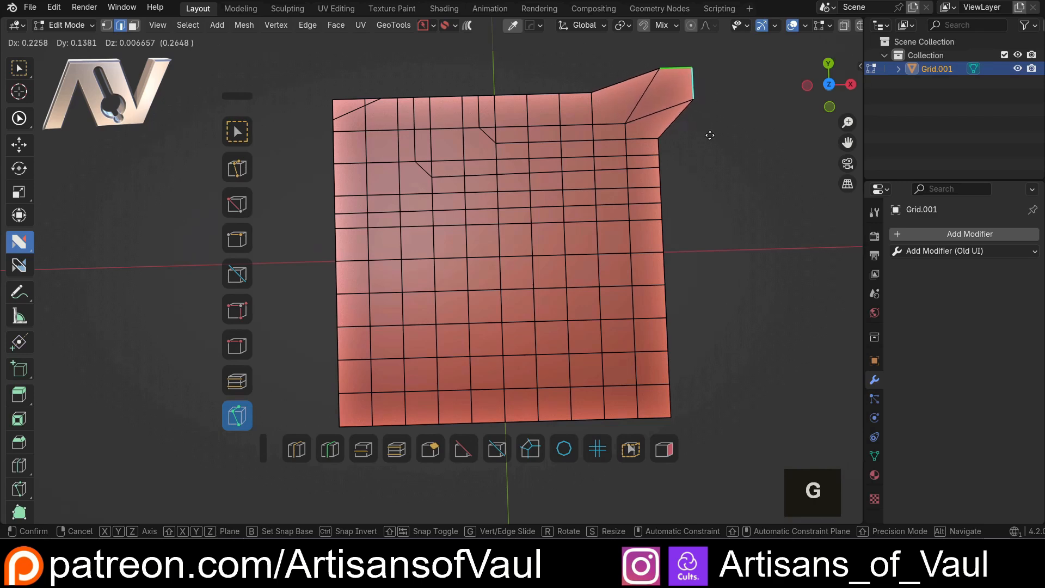
{"action": "left_click", "coordinate": [710, 136]}
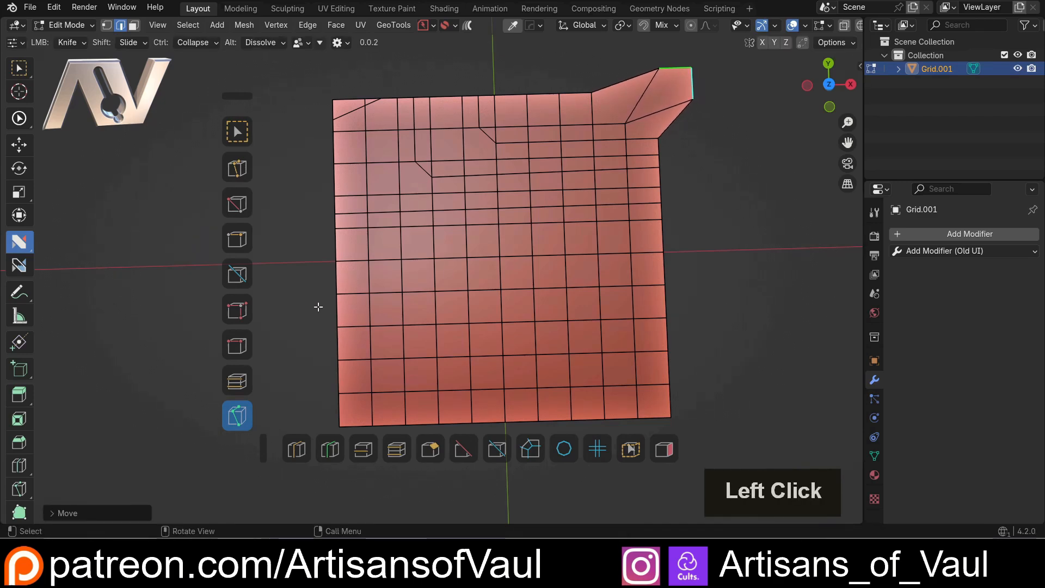
Knife a straight cut across the grid's full width through the edge midpoints of the sixth row of faces
{"action": "middle_click_drag", "start_coordinate": [318, 307], "coordinate": [318, 187], "text": "shift"}
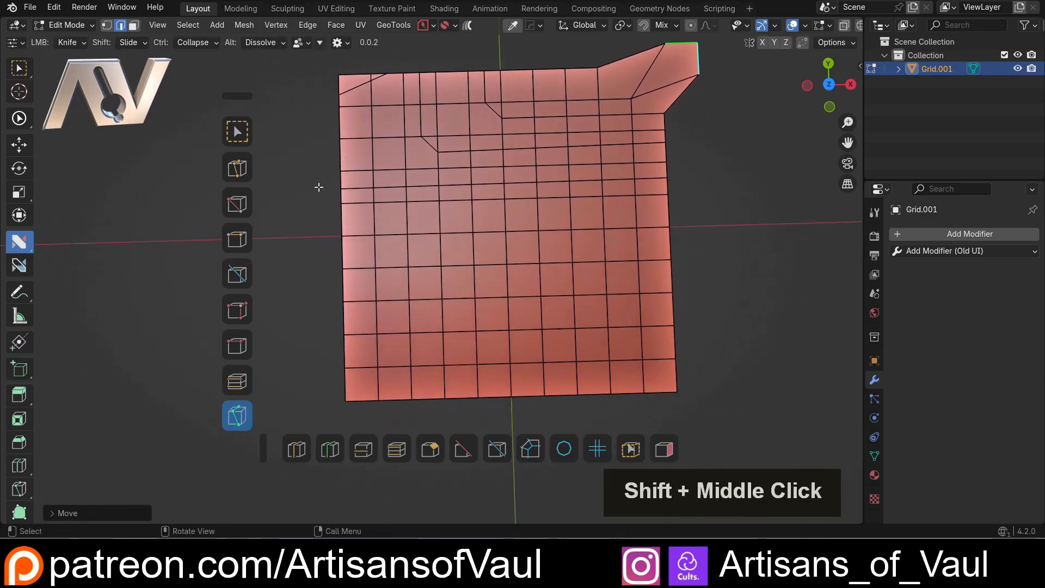
{"action": "left_click", "coordinate": [308, 251]}
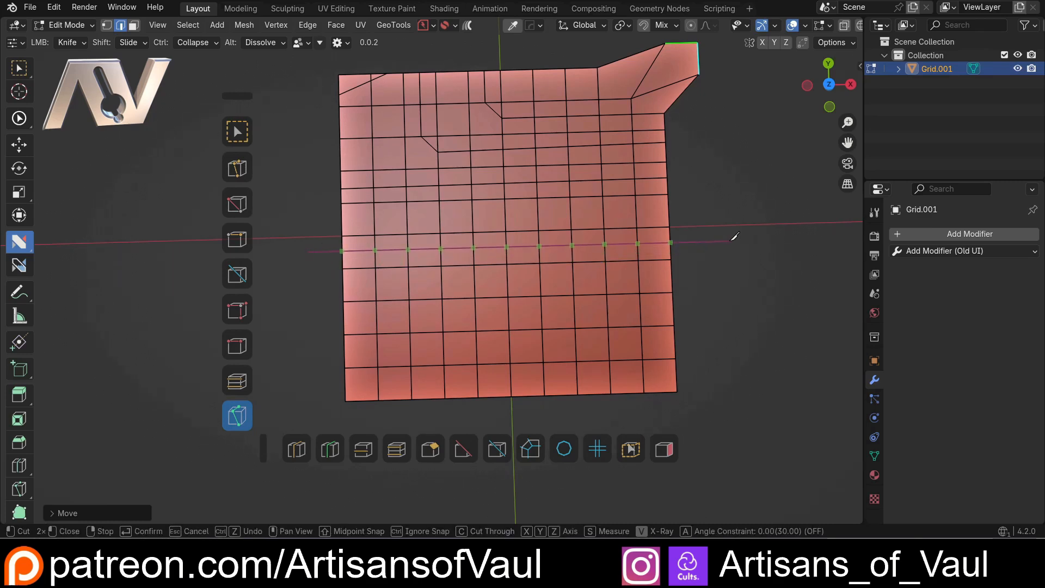
{"action": "key", "text": "shift"}
{"action": "left_click", "coordinate": [731, 239]}
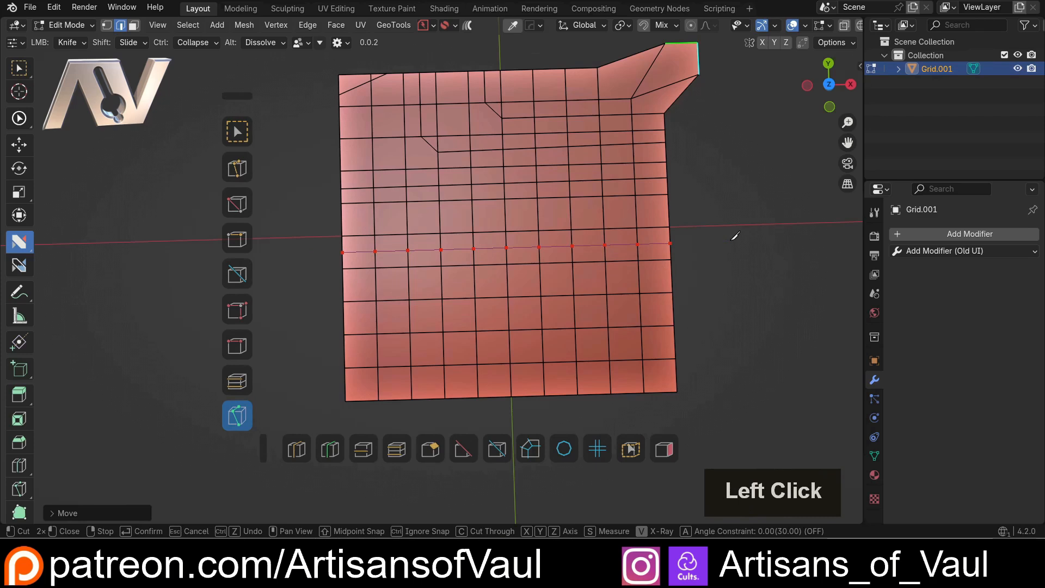
{"action": "key", "text": "space"}
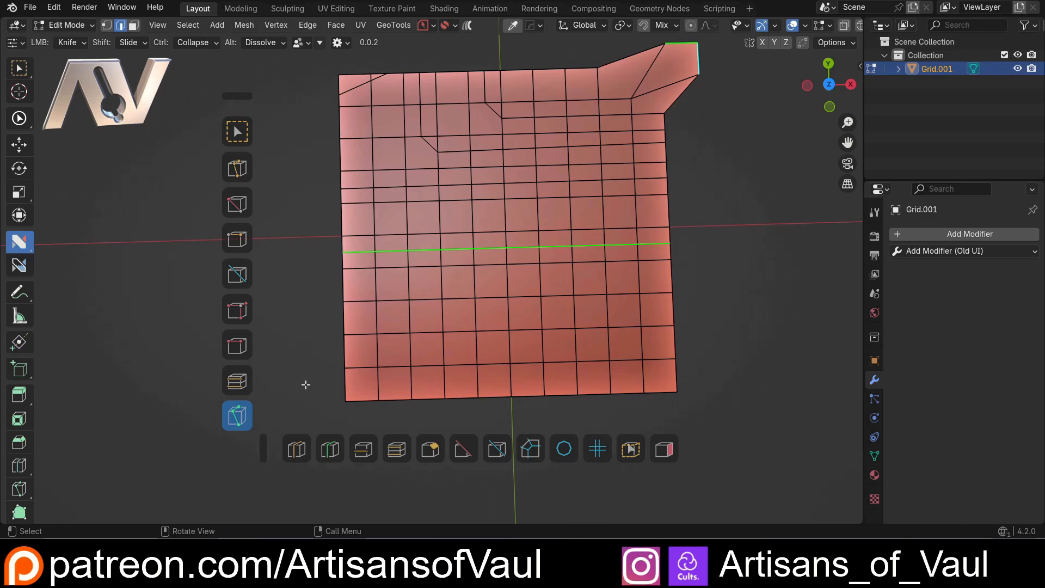
{"action": "key", "text": "ctrl+z"}
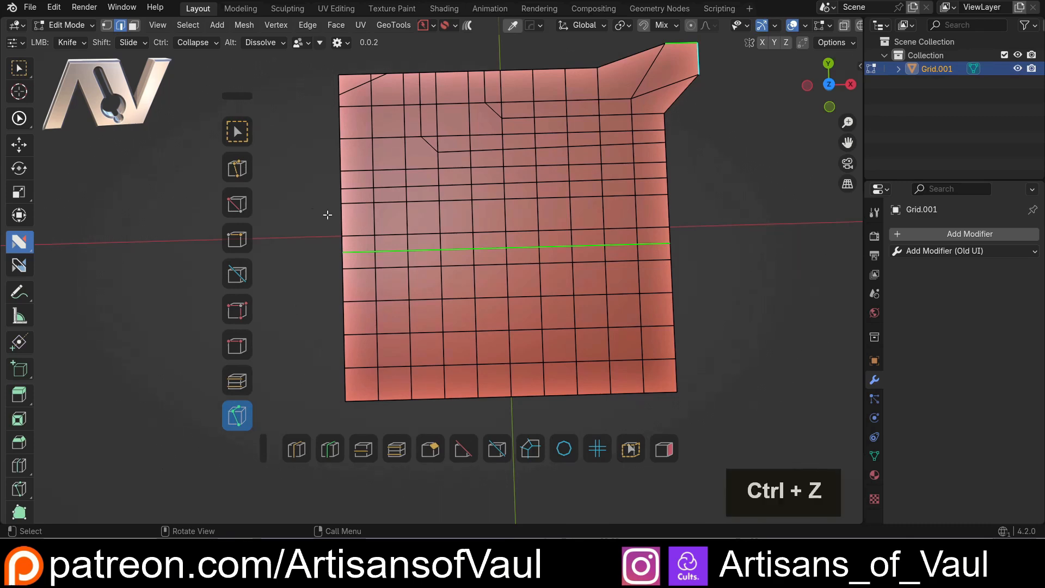
Dissolve every second segment of the cut through the sixth row and the corner beside the angled cut near the grid's upper left
{"action": "left_click", "coordinate": [295, 169]}
{"action": "left_click", "coordinate": [391, 252], "text": "alt"}
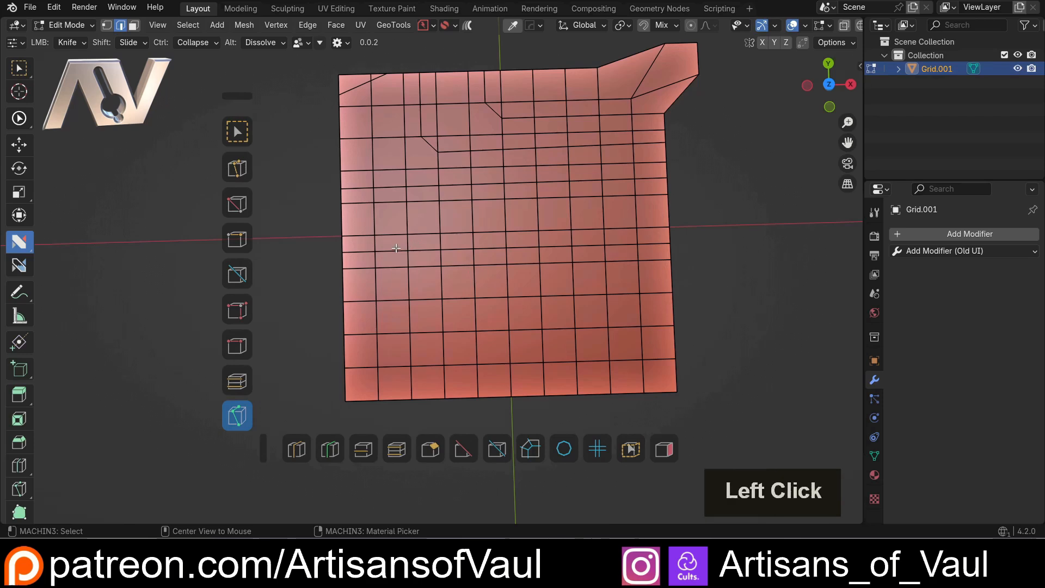
{"action": "left_click", "coordinate": [456, 251], "text": "alt"}
{"action": "left_click", "coordinate": [523, 248], "text": "alt"}
{"action": "left_click", "coordinate": [587, 245], "text": "alt"}
{"action": "left_click", "coordinate": [648, 243], "text": "alt"}
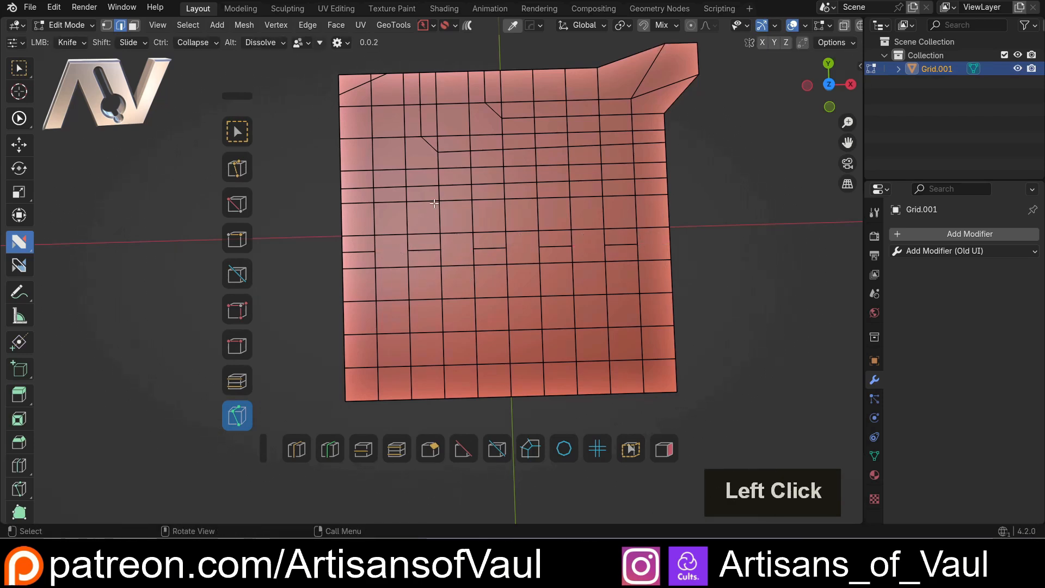
{"action": "left_click", "coordinate": [441, 140], "text": "alt"}
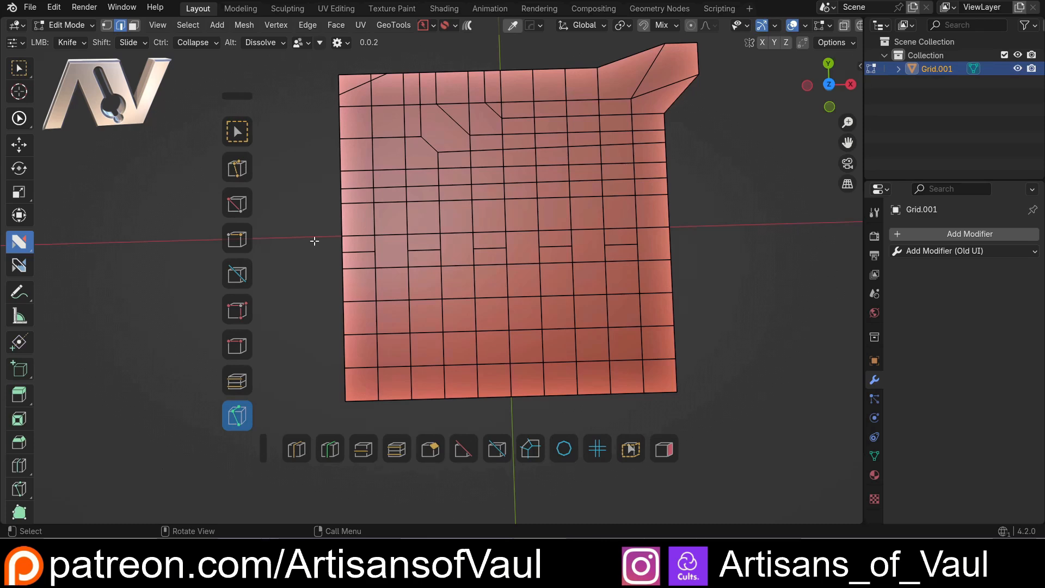
Assign Knife to nSolve's Ctrl action and Select to its LMB action, and try starting a knife cut beside the grid
{"action": "left_click", "coordinate": [275, 43]}
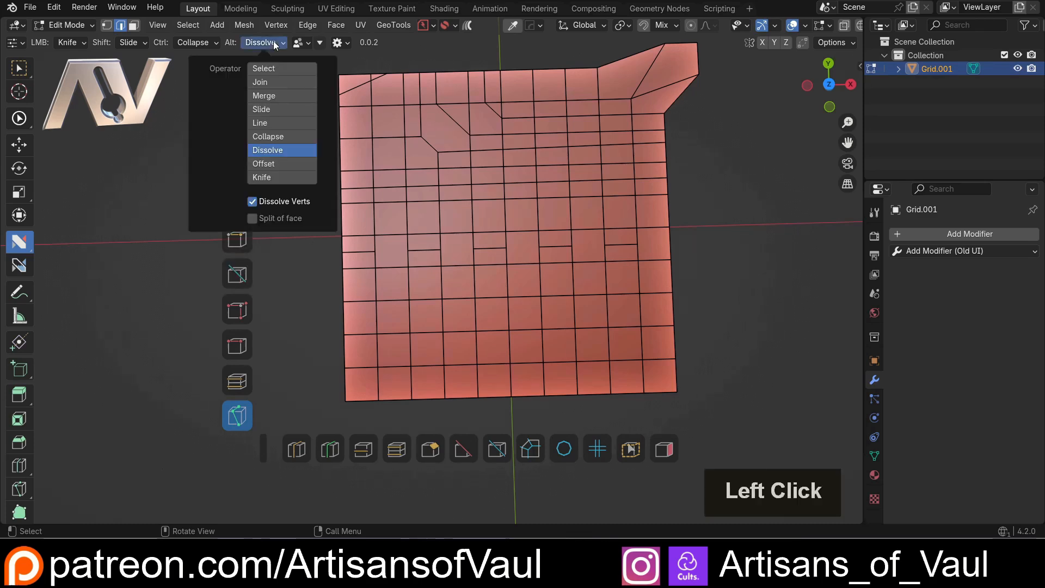
{"action": "left_click", "coordinate": [189, 42]}
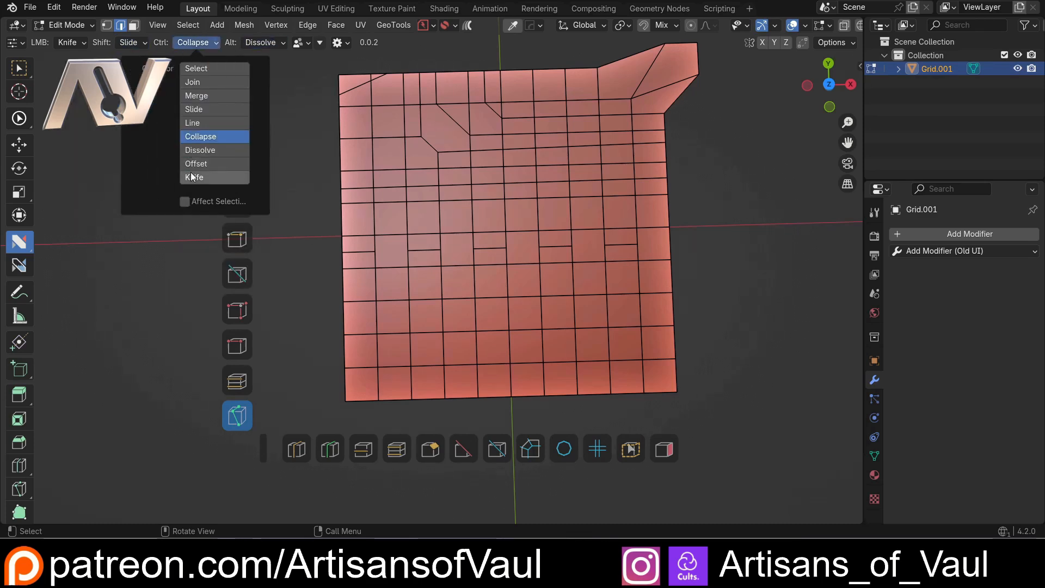
{"action": "left_click", "coordinate": [193, 176]}
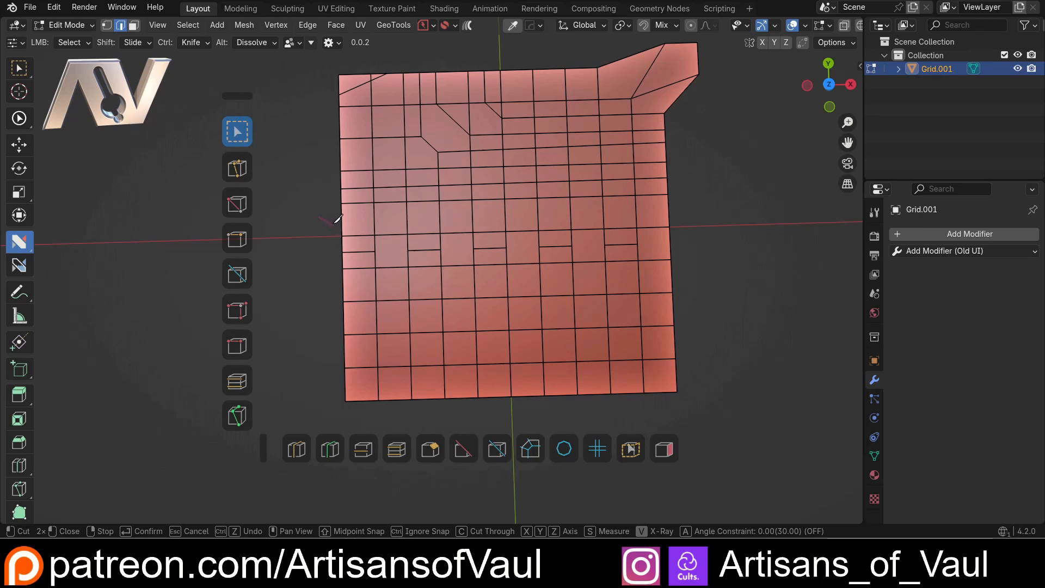
{"action": "key", "text": "Escape"}
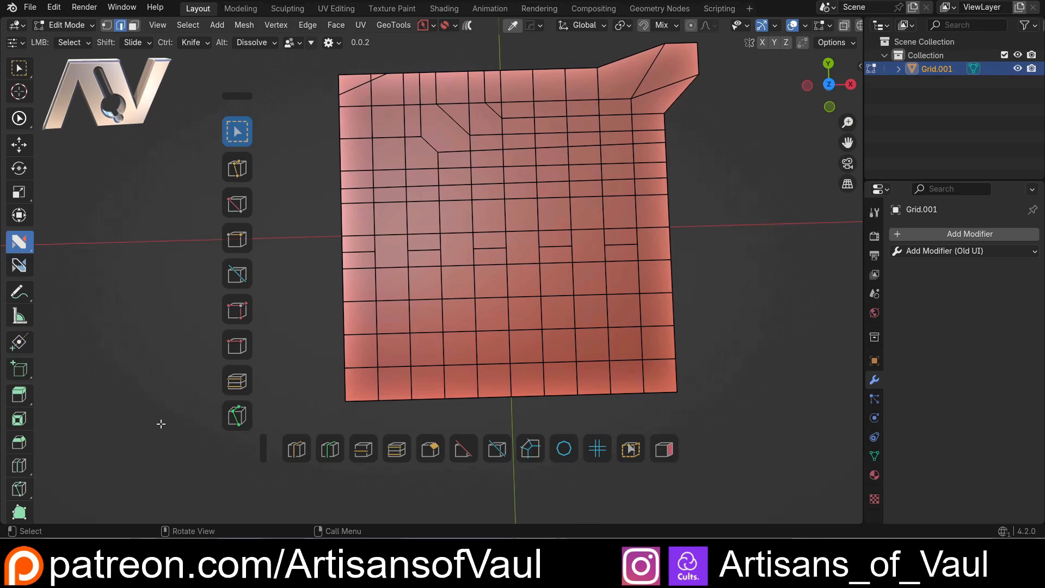
{"action": "mouse_move", "coordinate": [281, 344]}
{"action": "middle_mouse_down"}
{"action": "mouse_move", "coordinate": [306, 334]}
{"action": "mouse_move", "coordinate": [292, 335]}
{"action": "middle_mouse_up"}
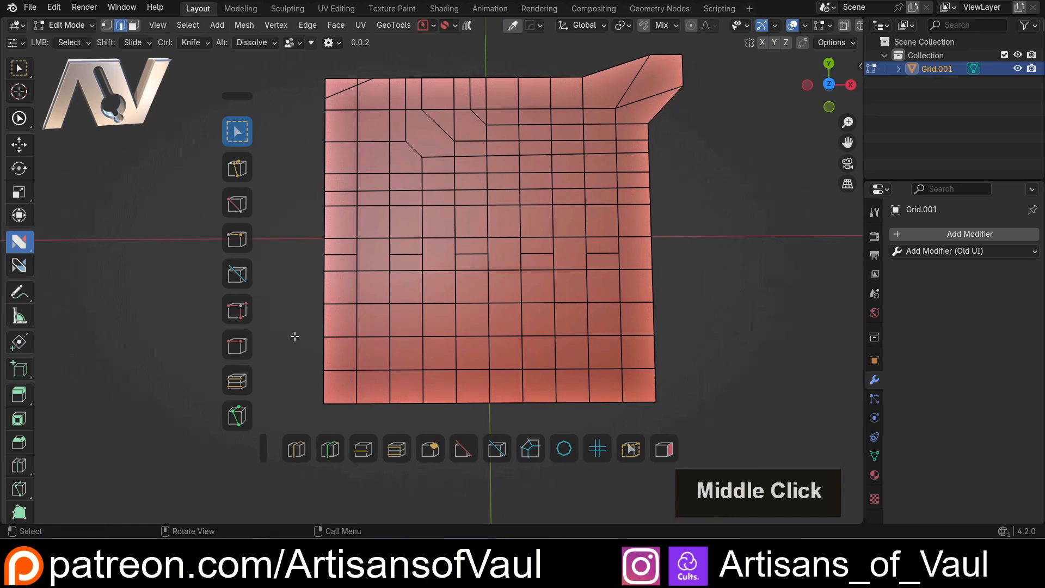